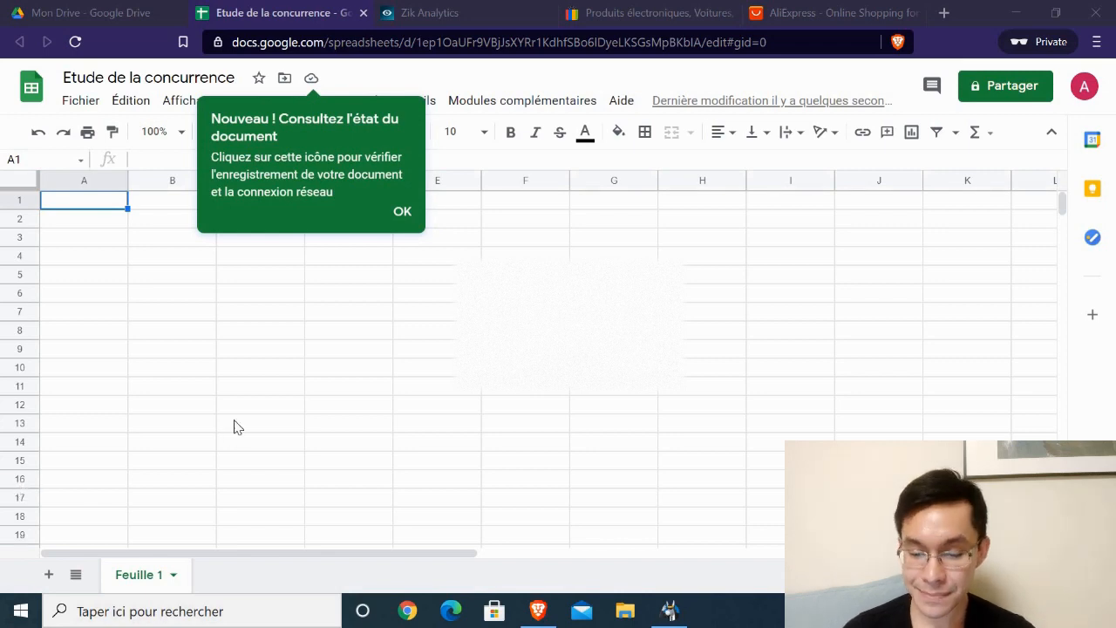
# - Look over the open Zik Analytics competitor search, eBay and AliExpress pages in turn
pyautogui.click(445, 10)
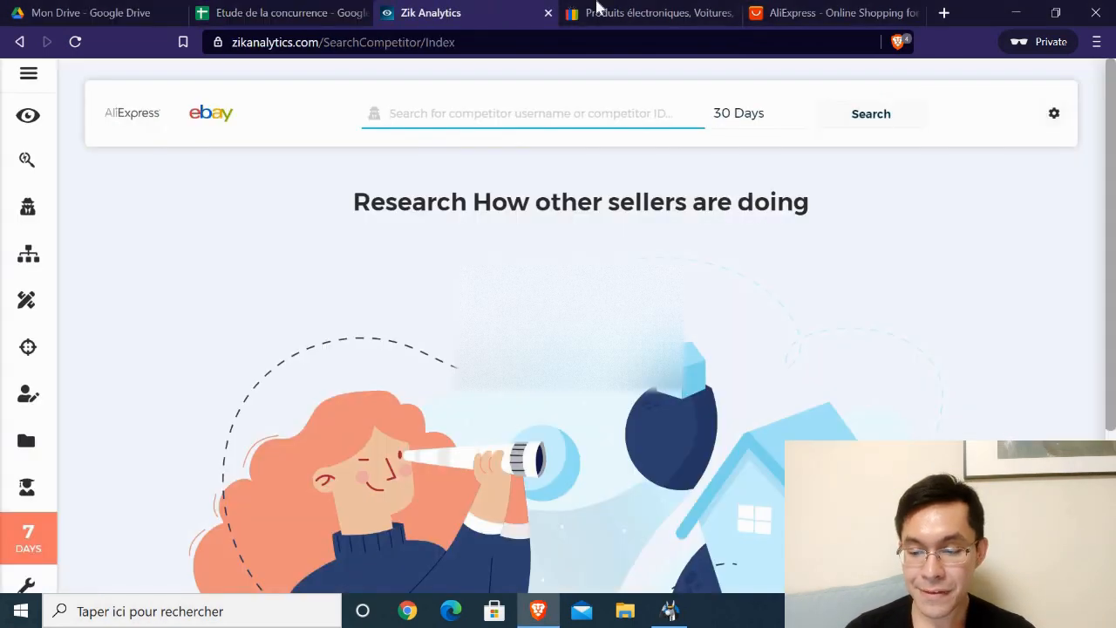
pyautogui.click(596, 9)
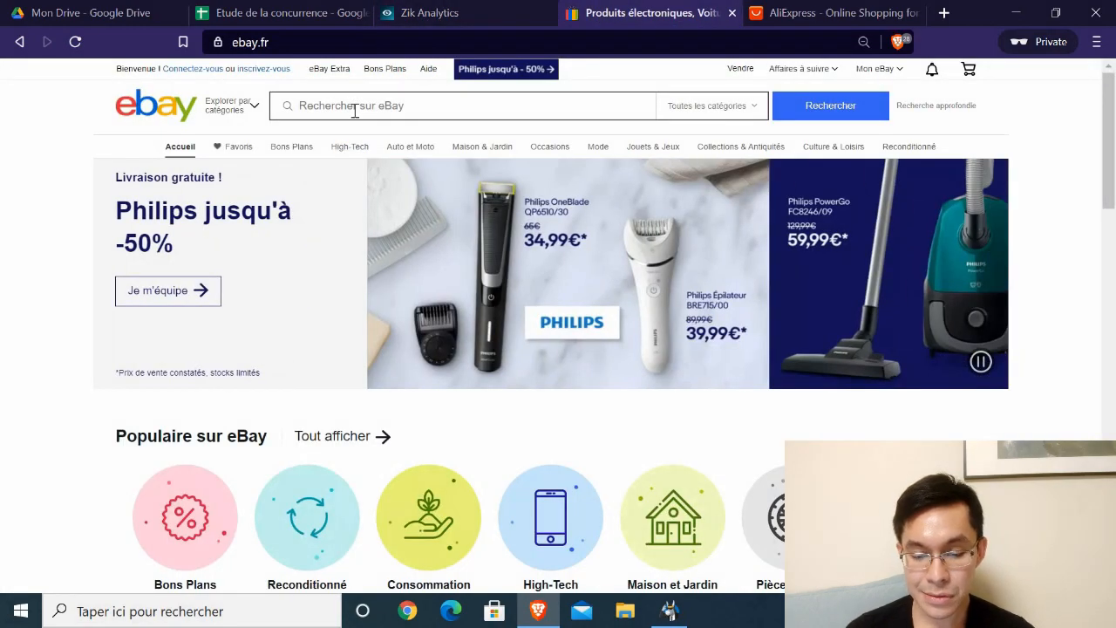
pyautogui.click(763, 13)
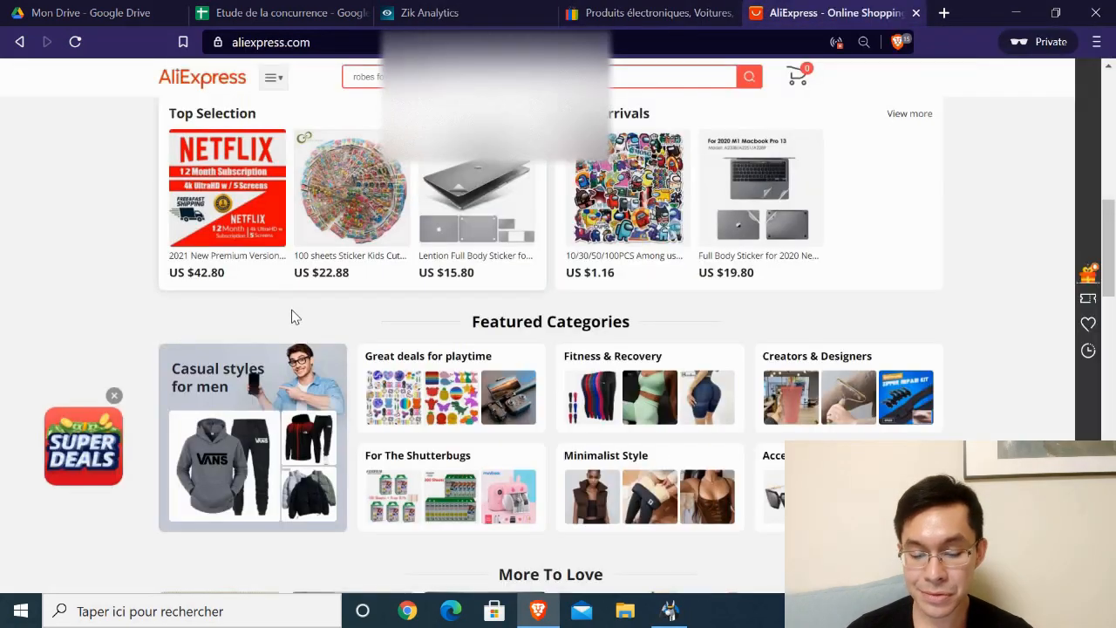
# - Examine the AliExpress home page's product sections, including More To Love, Flash Deals, Top Selection and the category list
pyautogui.scroll(-10, 296, 322)
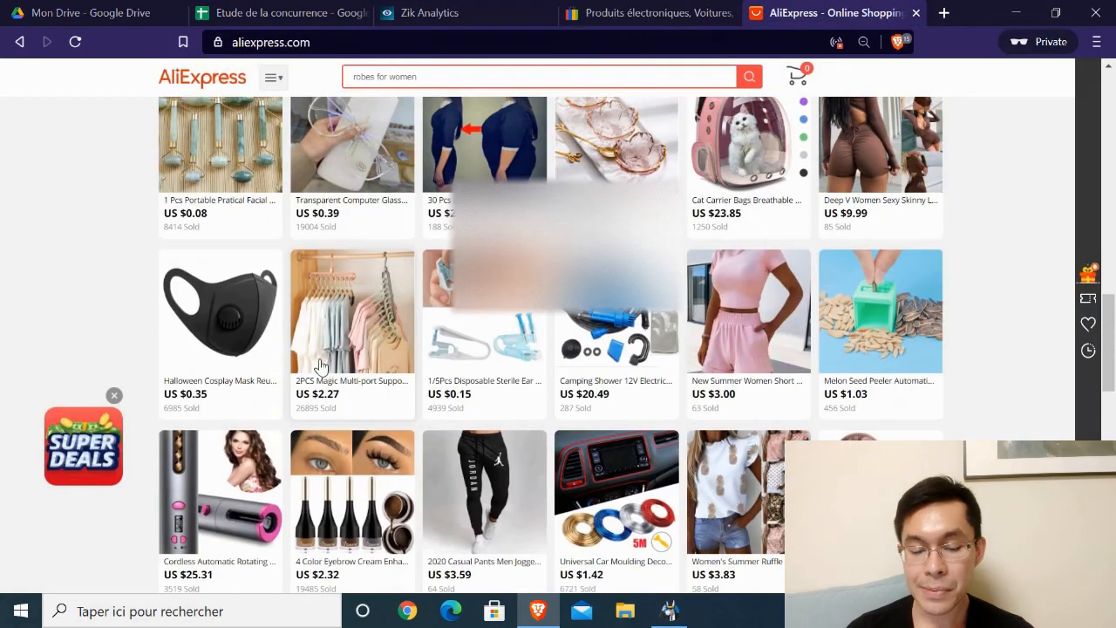
pyautogui.scroll(1, 321, 366)
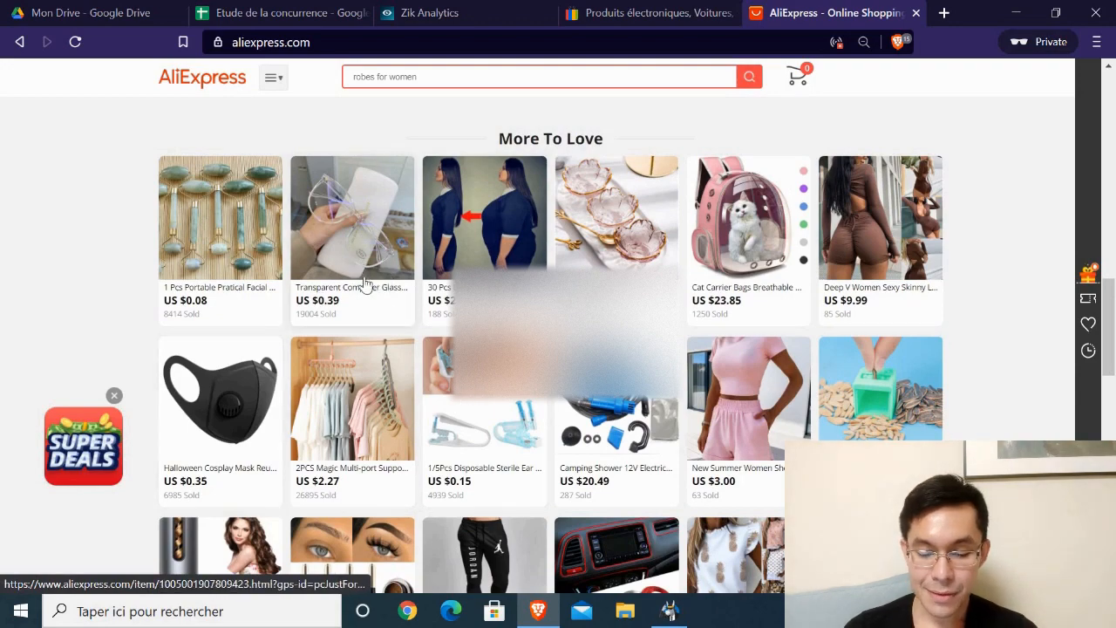
pyautogui.scroll(5, 365, 286)
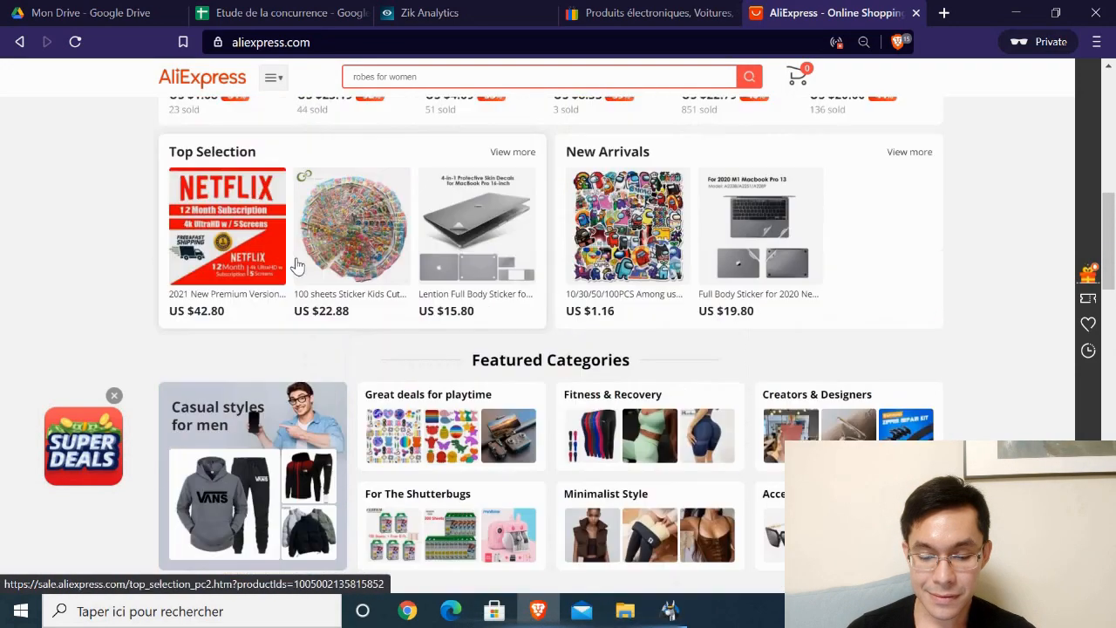
pyautogui.scroll(3, 325, 266)
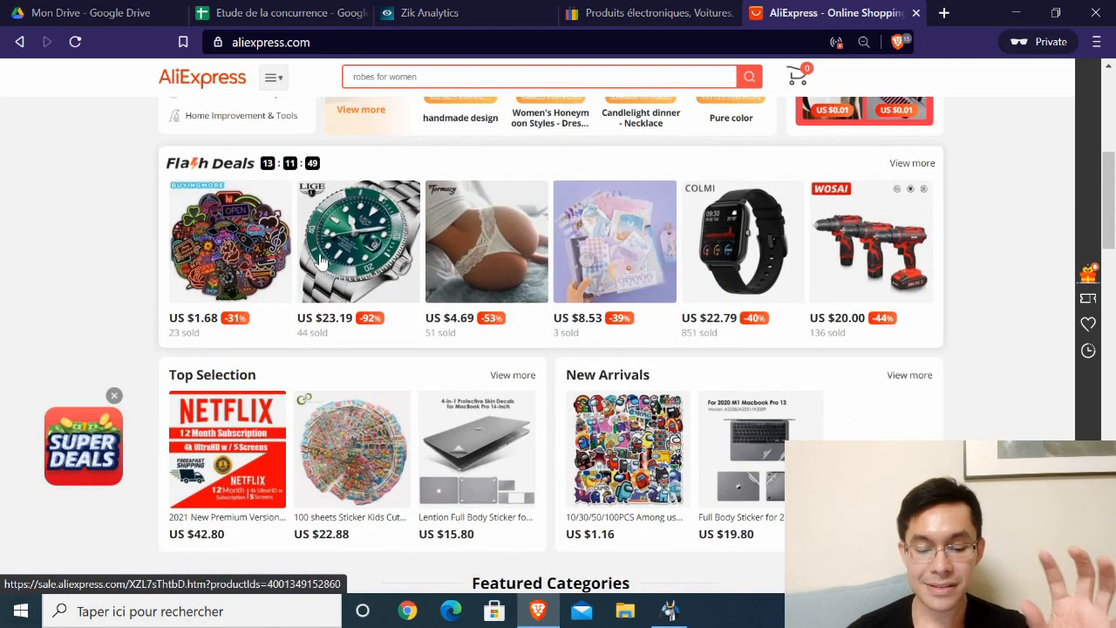
pyautogui.scroll(1, 321, 261)
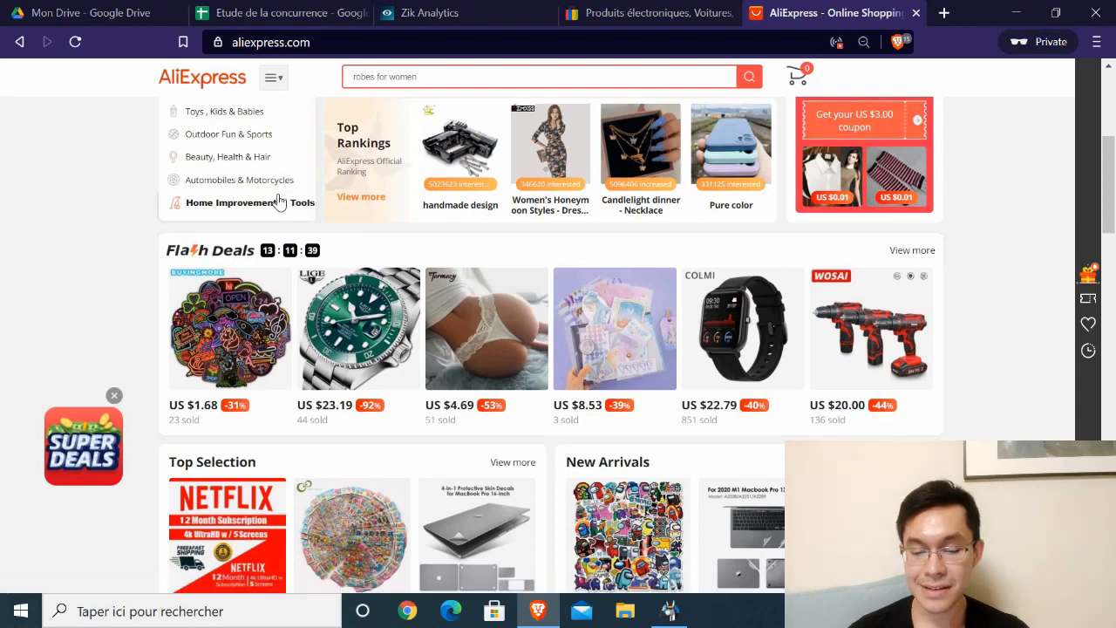
pyautogui.moveTo(278, 203)
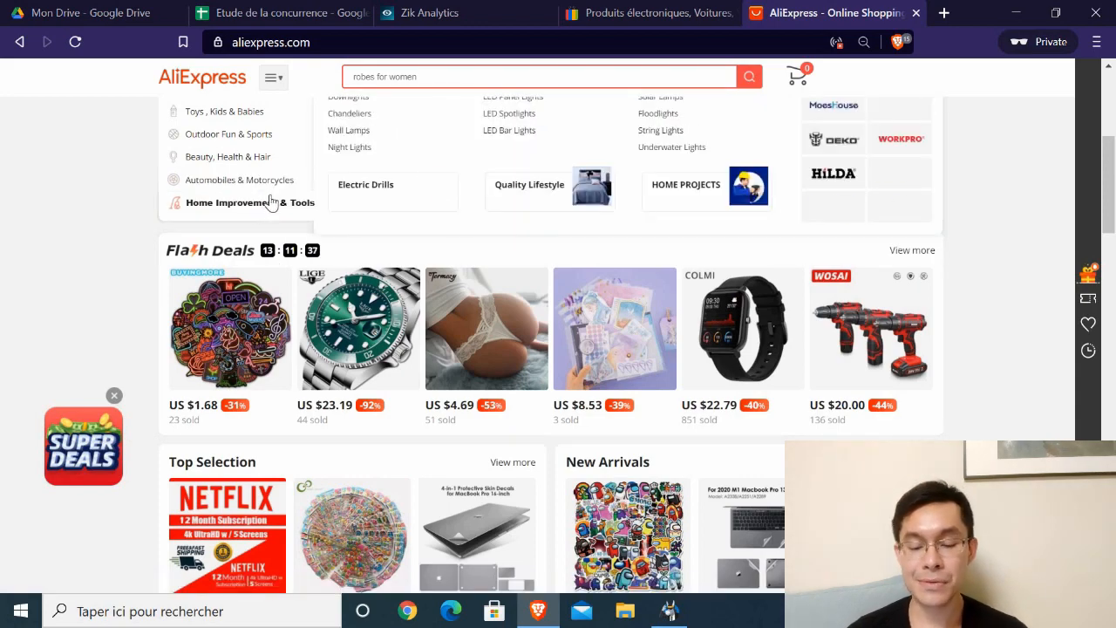
pyautogui.scroll(2, 257, 202)
pyautogui.scroll(1, 258, 203)
pyautogui.scroll(-5, 236, 219)
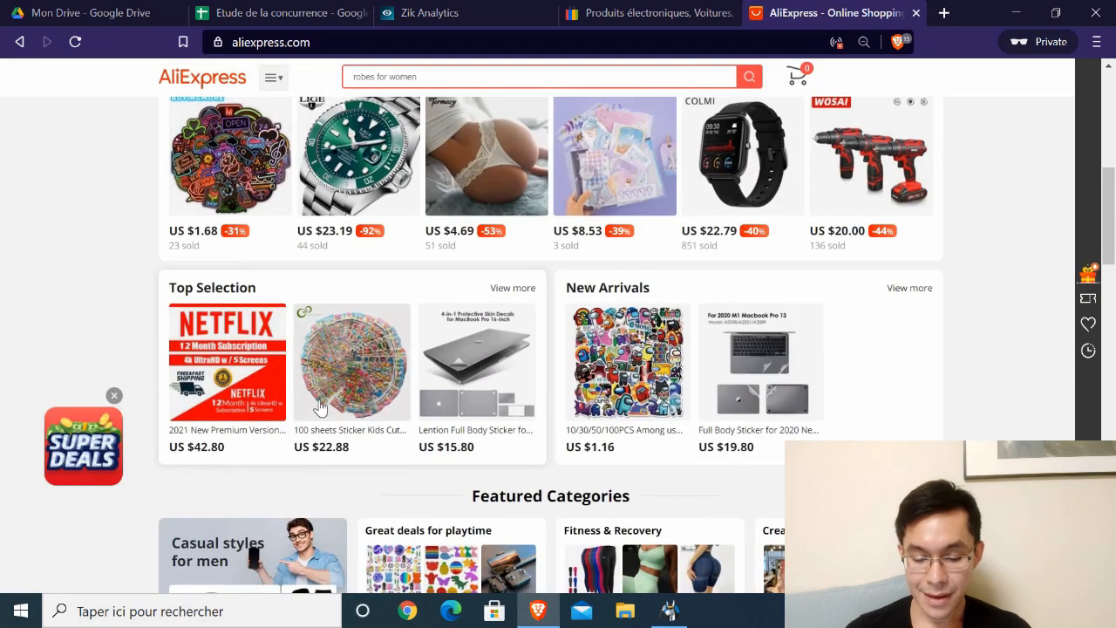
pyautogui.scroll(-2, 321, 408)
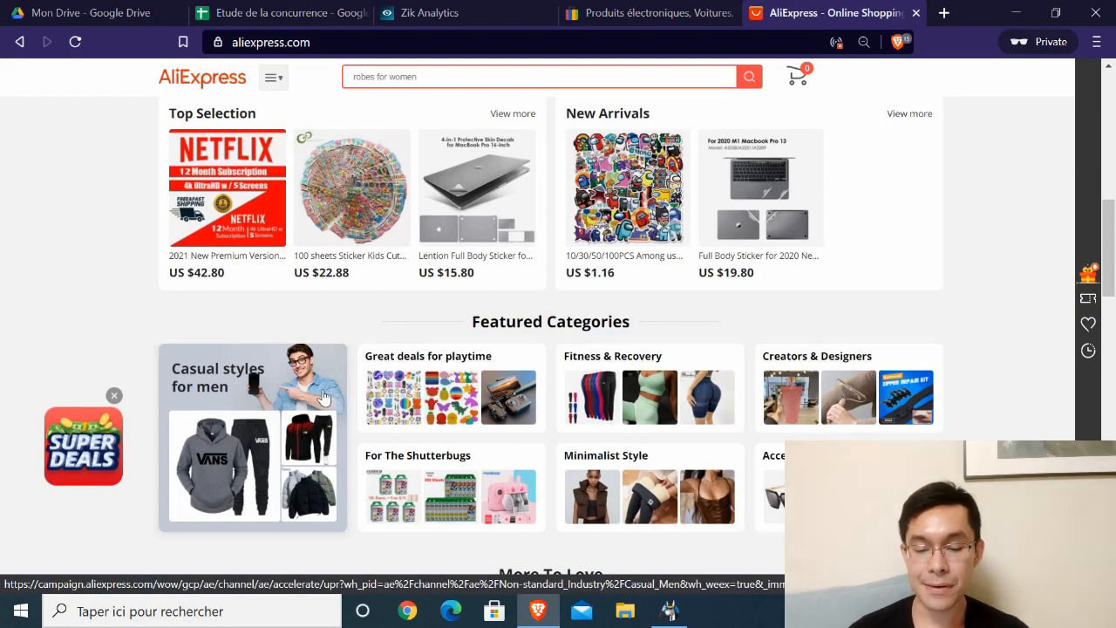
# - Look at the eBay home page and return to the beginning of the AliExpress home page
pyautogui.click(649, 13)
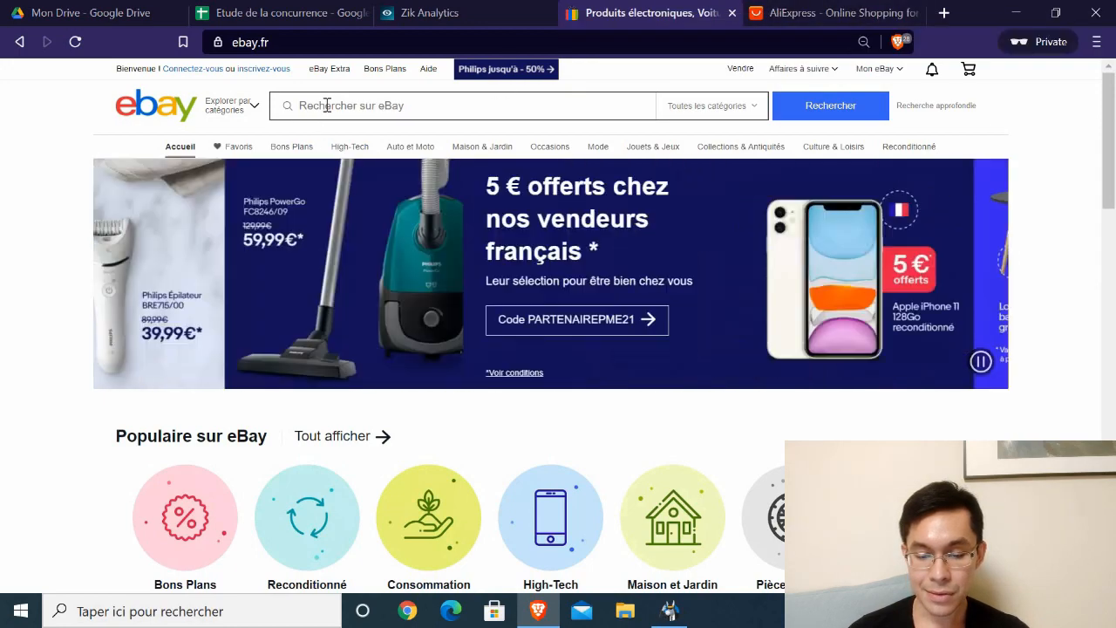
pyautogui.click(836, 13)
pyautogui.scroll(10, 355, 297)
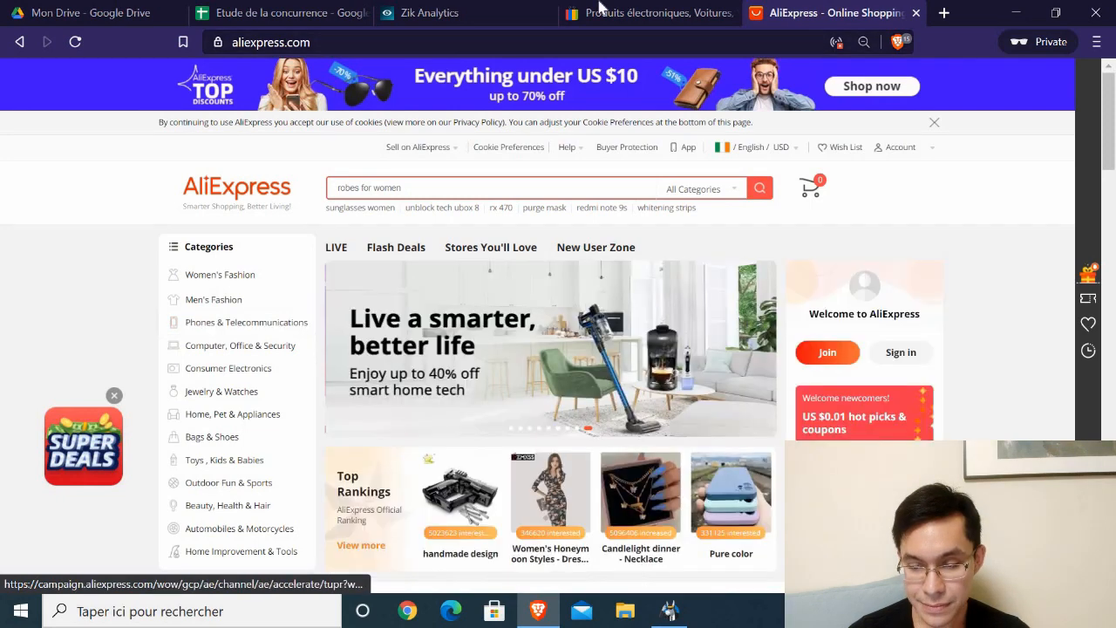
# - Search eBay for "coque iphone"
pyautogui.click(601, 13)
pyautogui.write('coque')
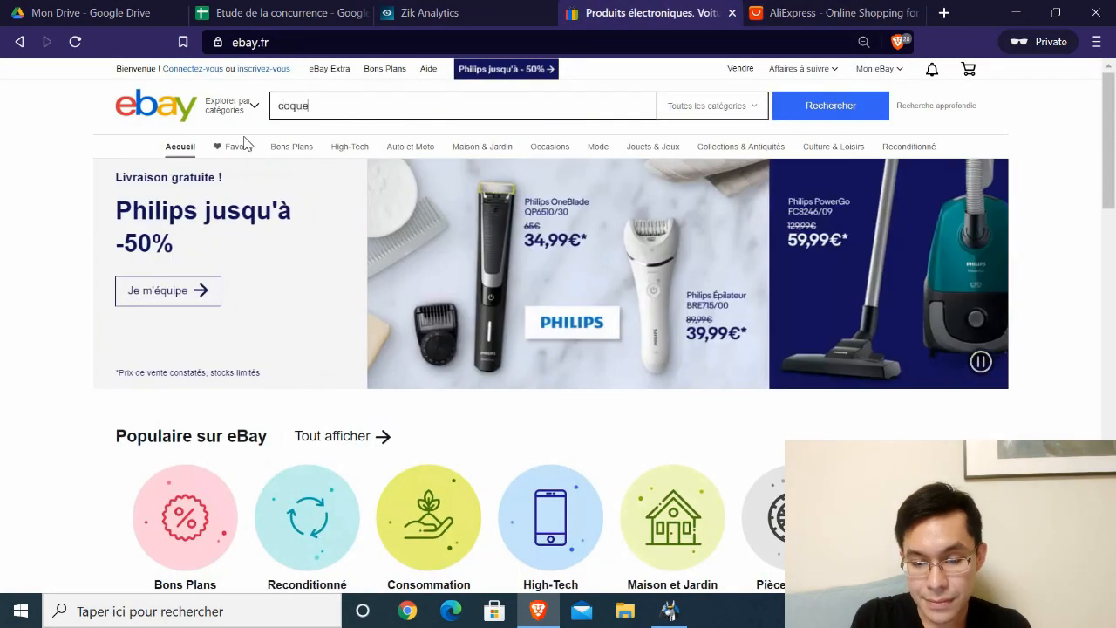
pyautogui.write(' iphone')
pyautogui.press('Return')
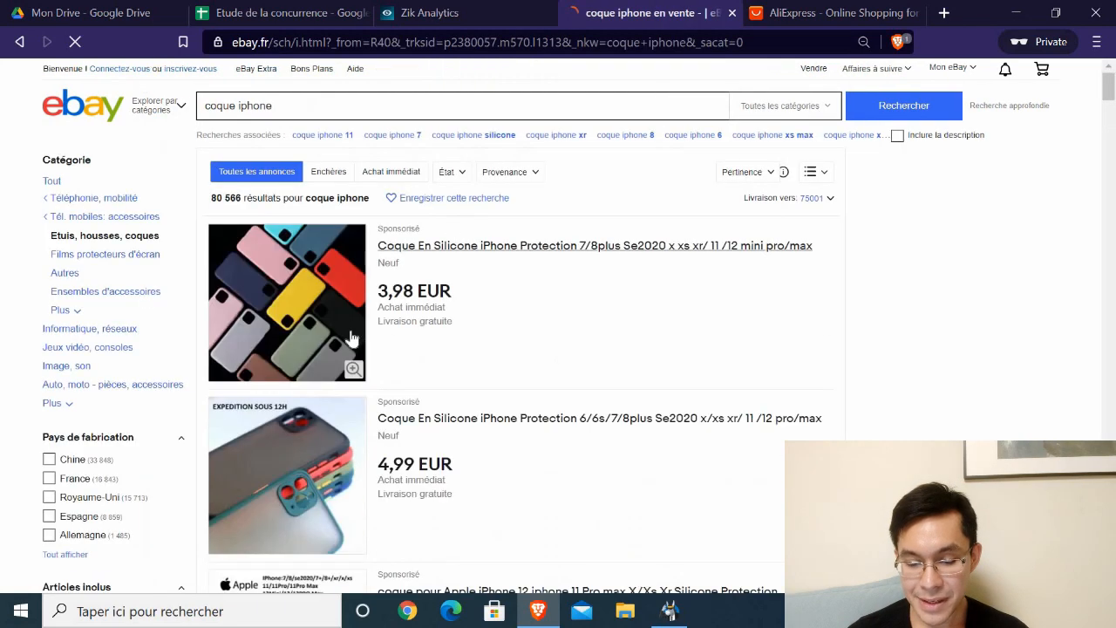
# - Open the "Antichoc Bumper Silicone Coque iPhone XS Max XR X 8 Plus" listing from the results in a new tab
pyautogui.scroll(-3, 349, 319)
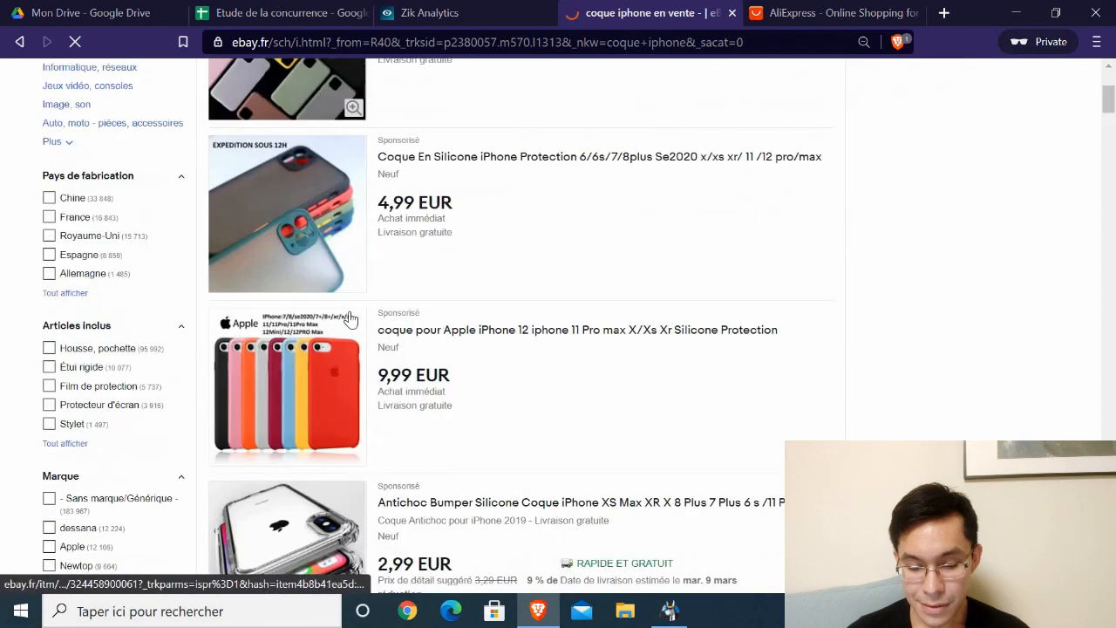
pyautogui.scroll(-3, 348, 319)
pyautogui.scroll(-1, 306, 273)
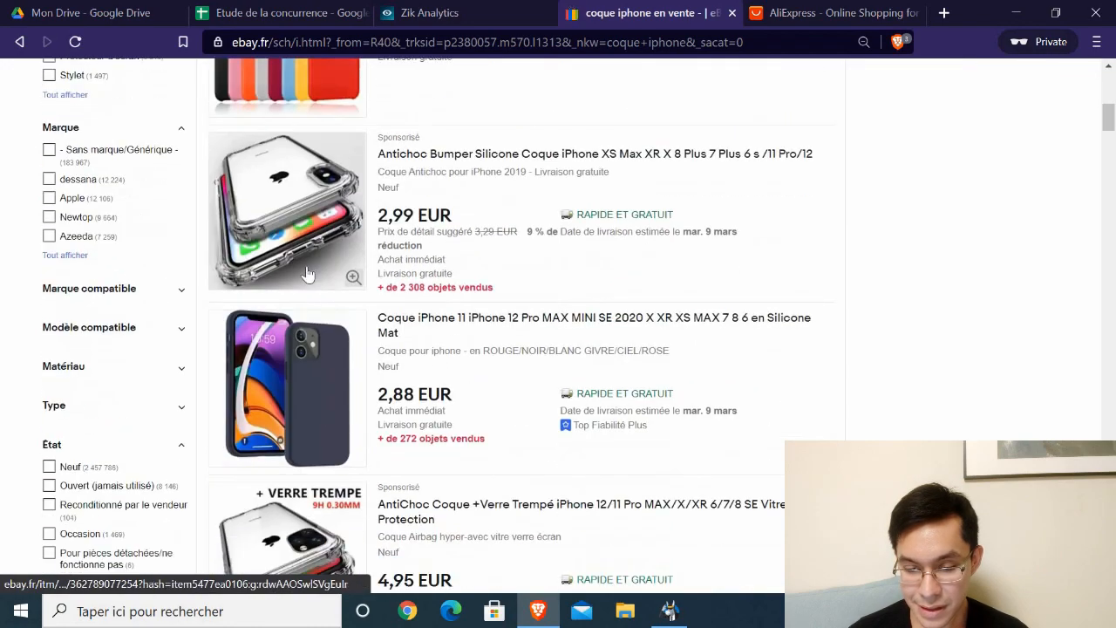
pyautogui.rightClick(296, 219)
pyautogui.click(374, 229)
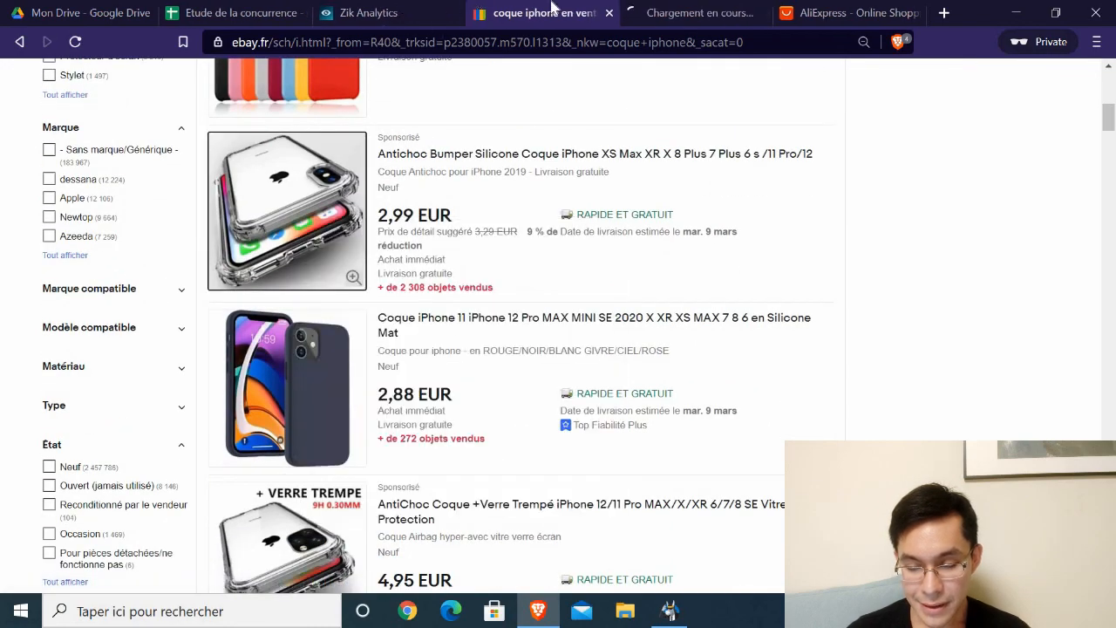
pyautogui.click(662, 12)
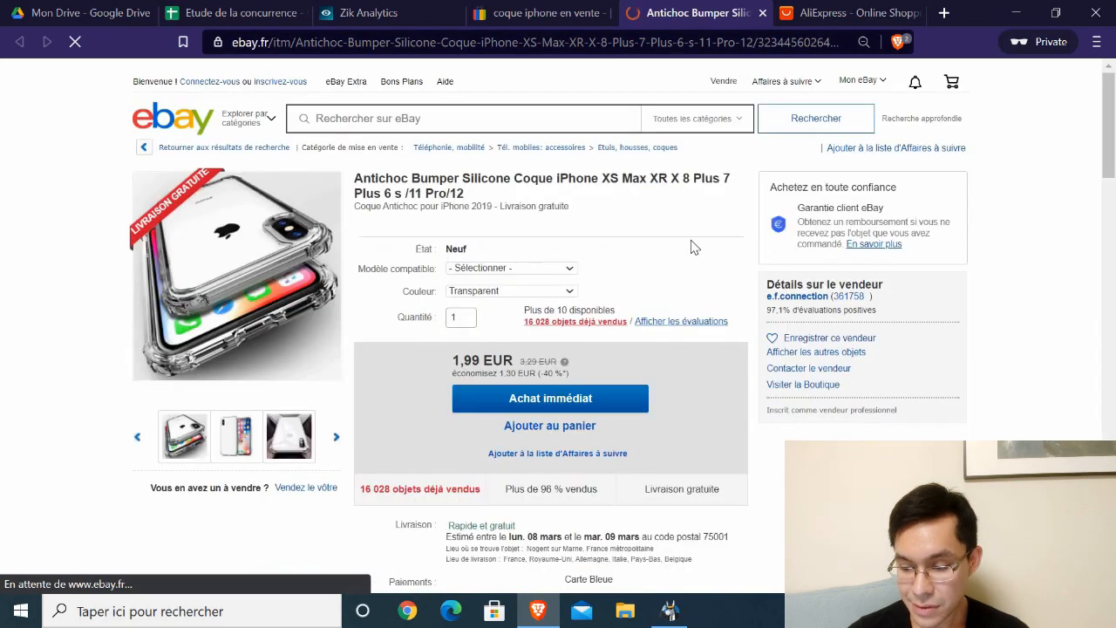
# - Review the case seller's ratings and items for sale on its profile page, and close the profile and listing tabs
pyautogui.rightClick(793, 297)
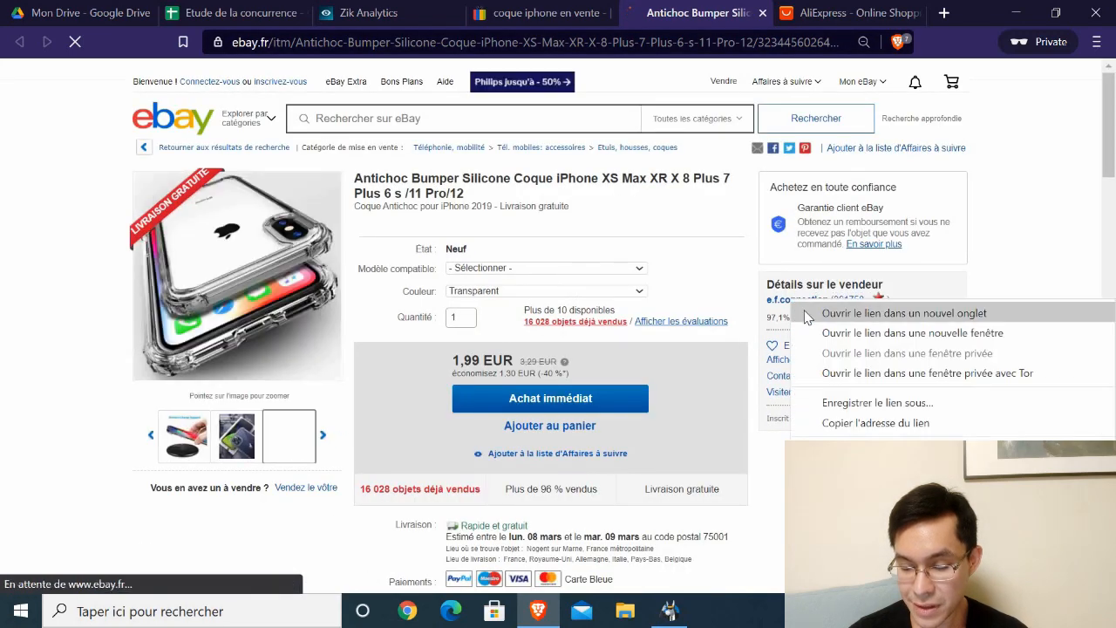
pyautogui.click(807, 313)
pyautogui.click(723, 10)
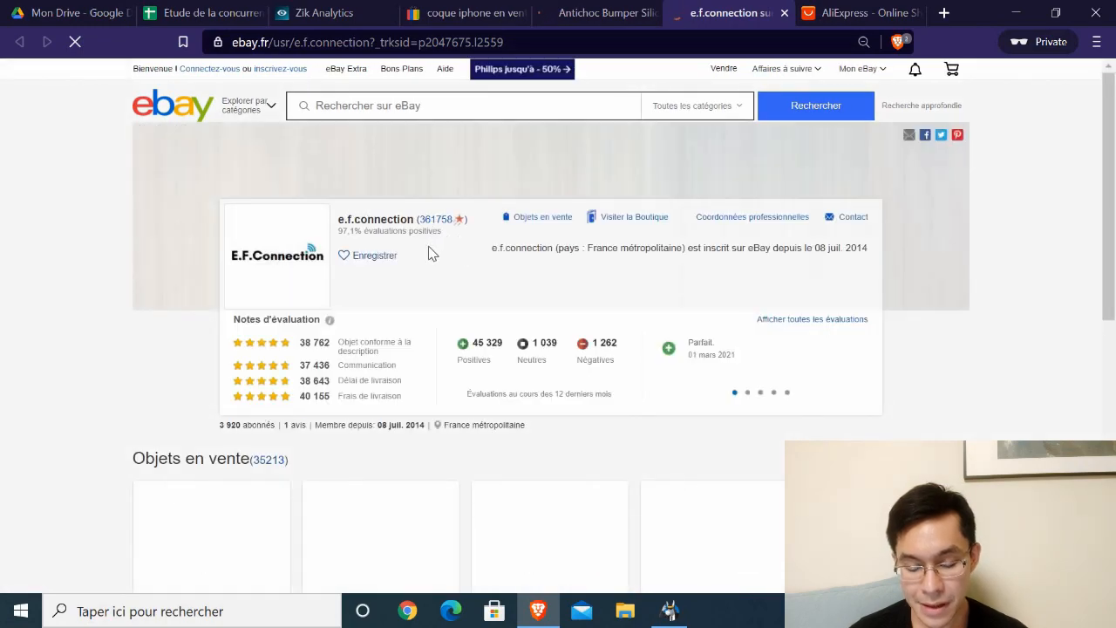
pyautogui.scroll(-2, 429, 251)
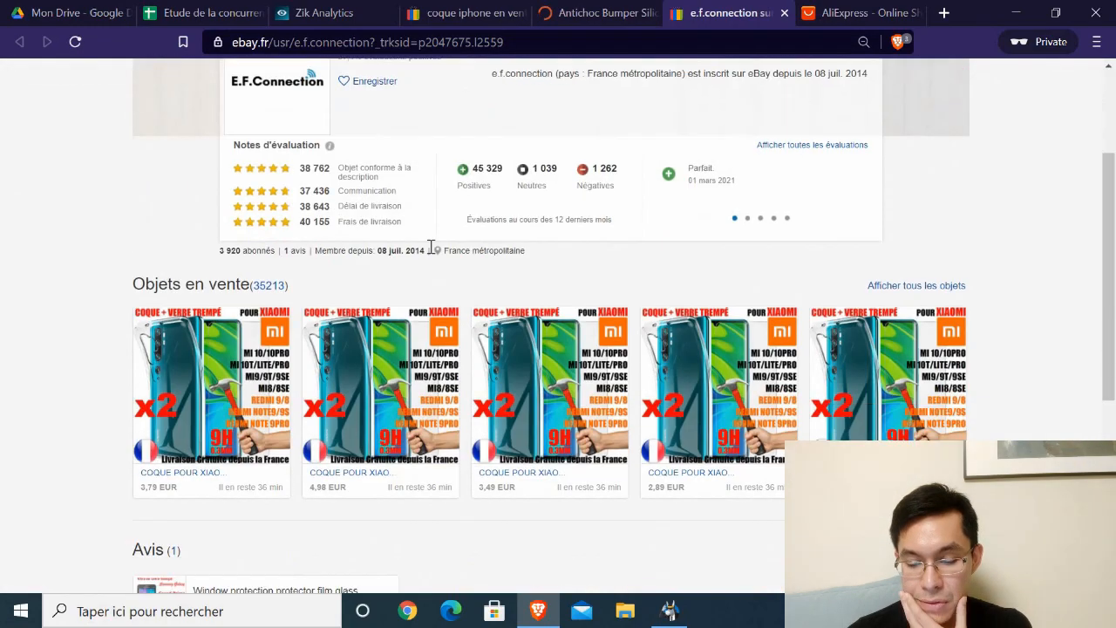
pyautogui.scroll(-4, 429, 251)
pyautogui.scroll(6, 463, 239)
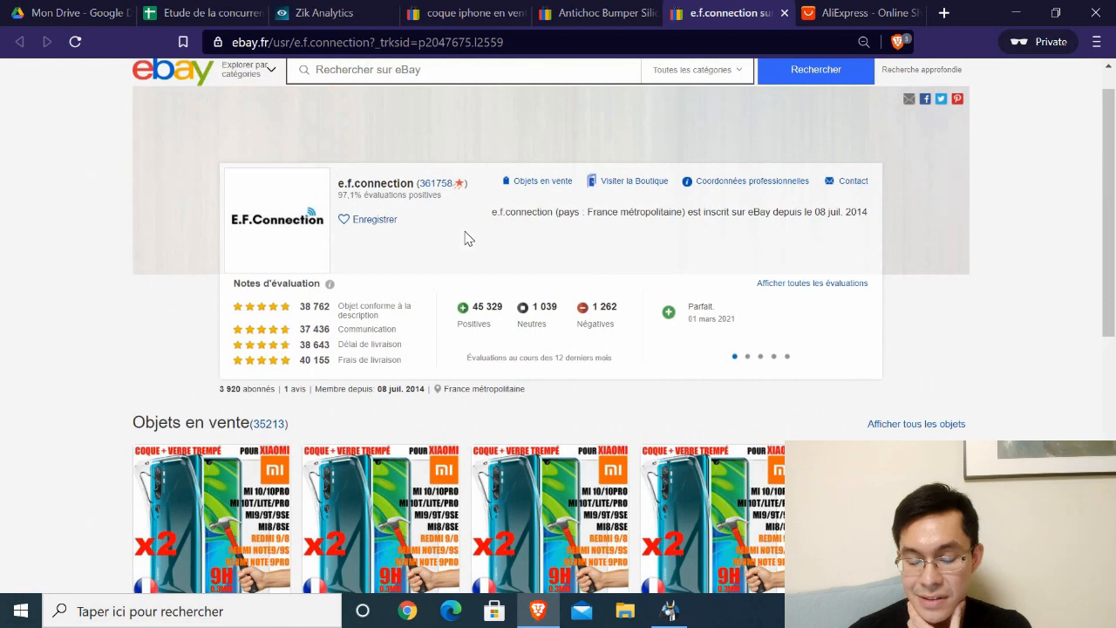
pyautogui.click(784, 15)
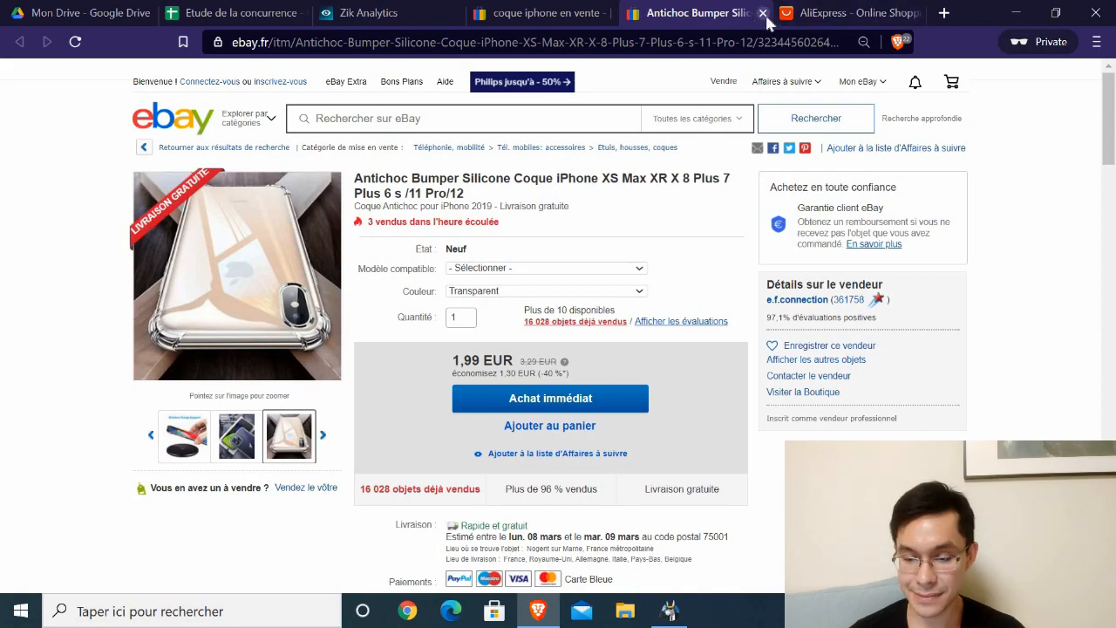
pyautogui.hotkey('ctrl', 'w')
# - View the "Antichoc amorti coque case protection mat iPhone" listing in a new tab and close it
pyautogui.scroll(-10, 362, 312)
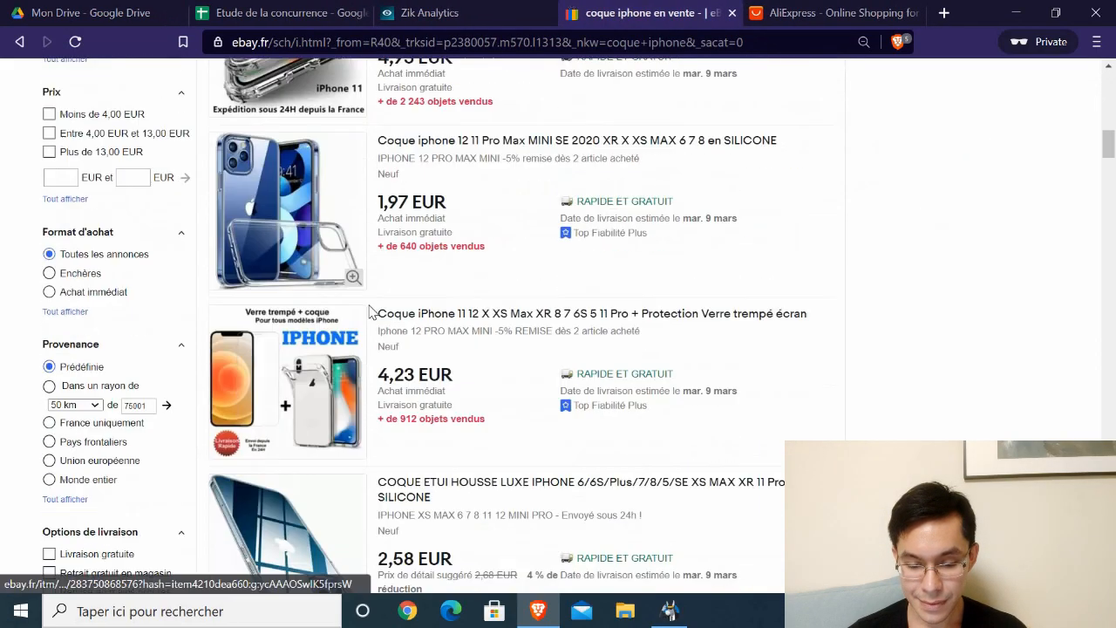
pyautogui.scroll(-5, 362, 312)
pyautogui.scroll(2, 362, 312)
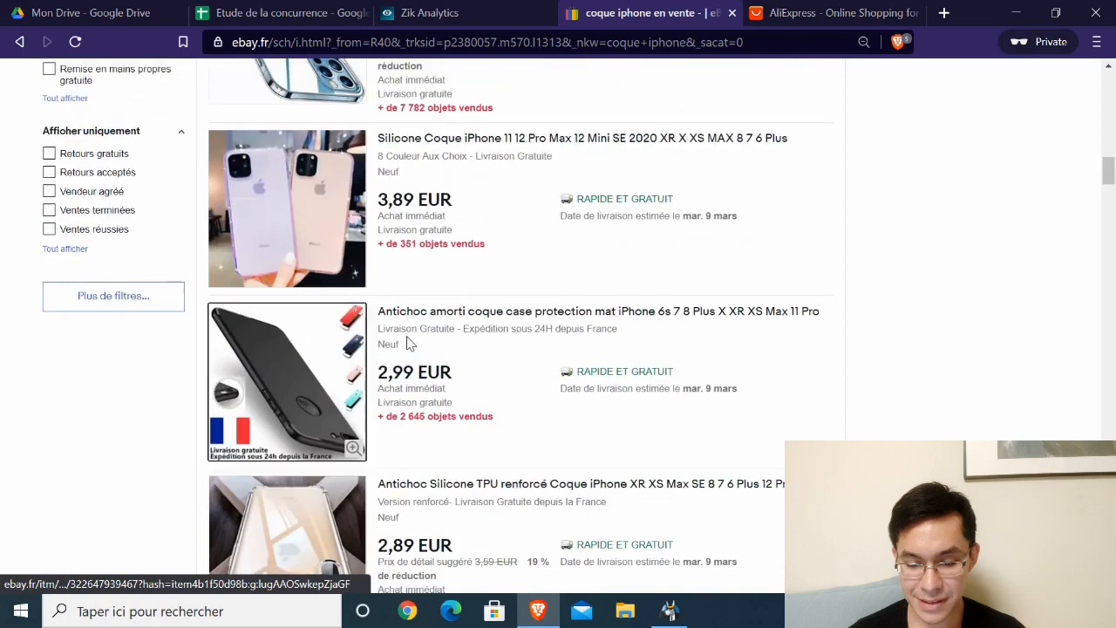
pyautogui.rightClick(288, 330)
pyautogui.click(375, 38)
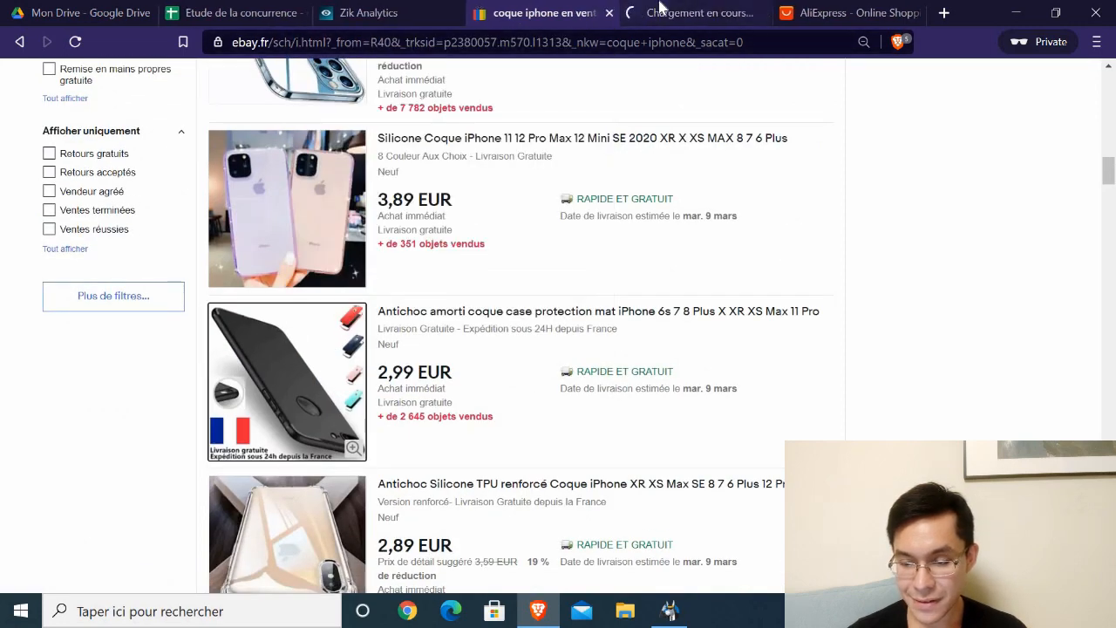
pyautogui.click(671, 13)
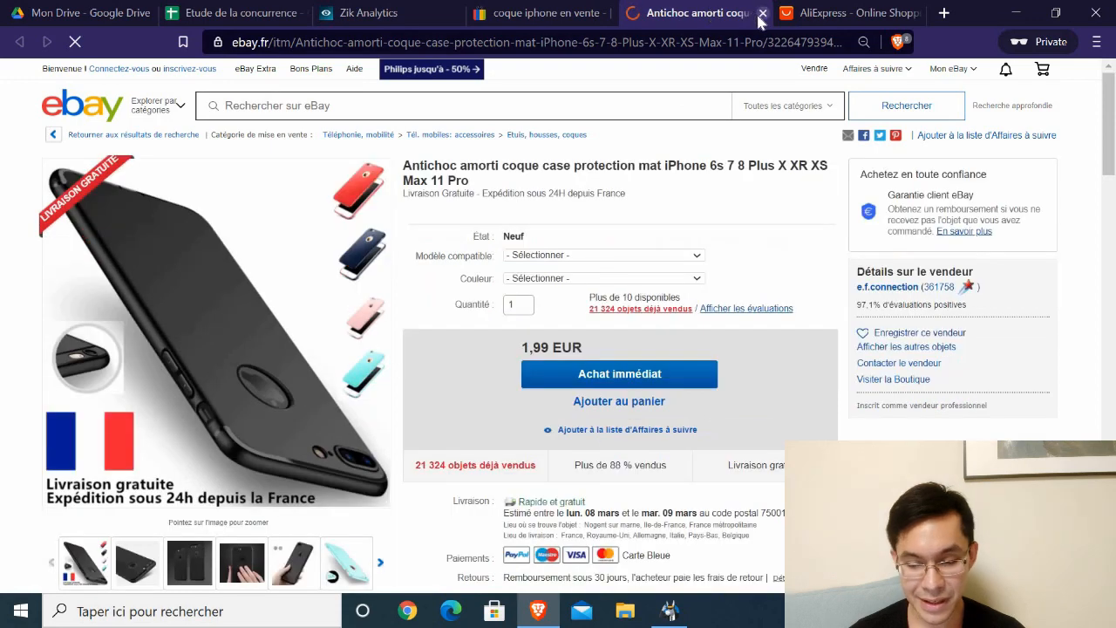
pyautogui.click(762, 13)
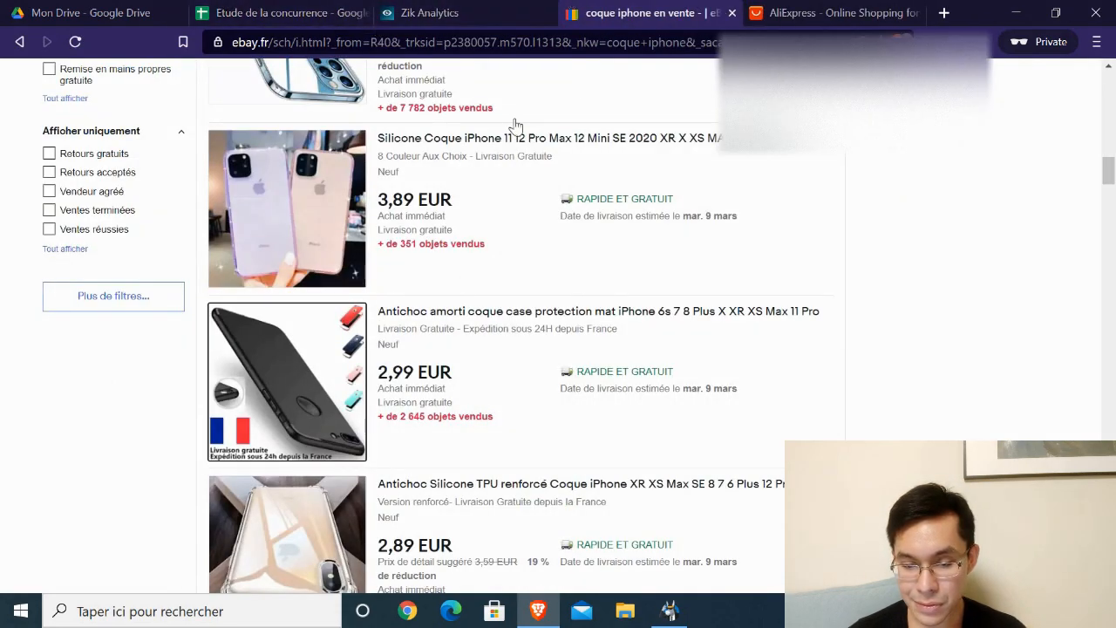
# - Replace the eBay search with "alarme maison sans fil" and view its first listings
pyautogui.scroll(15, 515, 126)
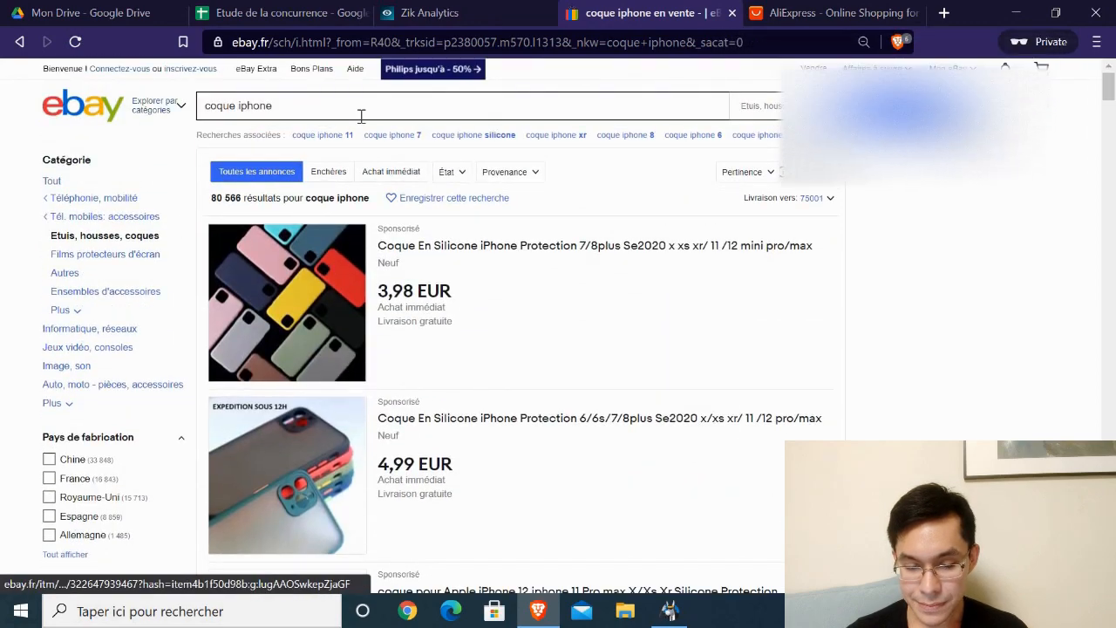
pyautogui.moveTo(324, 116); pyautogui.dragTo(140, 108)
pyautogui.write('a')
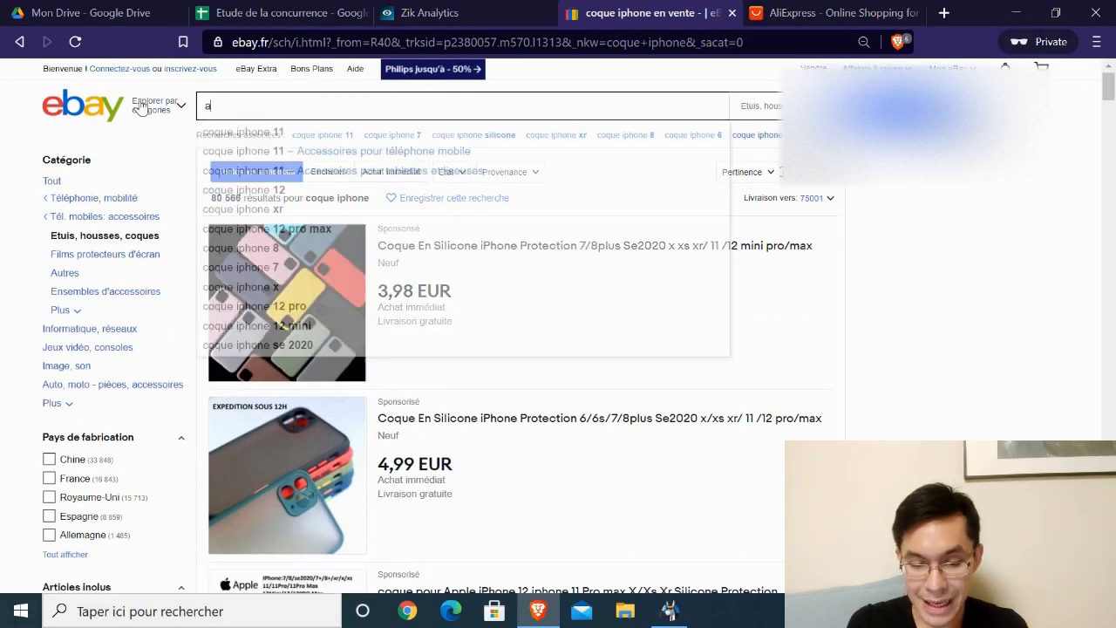
pyautogui.write('larme maison')
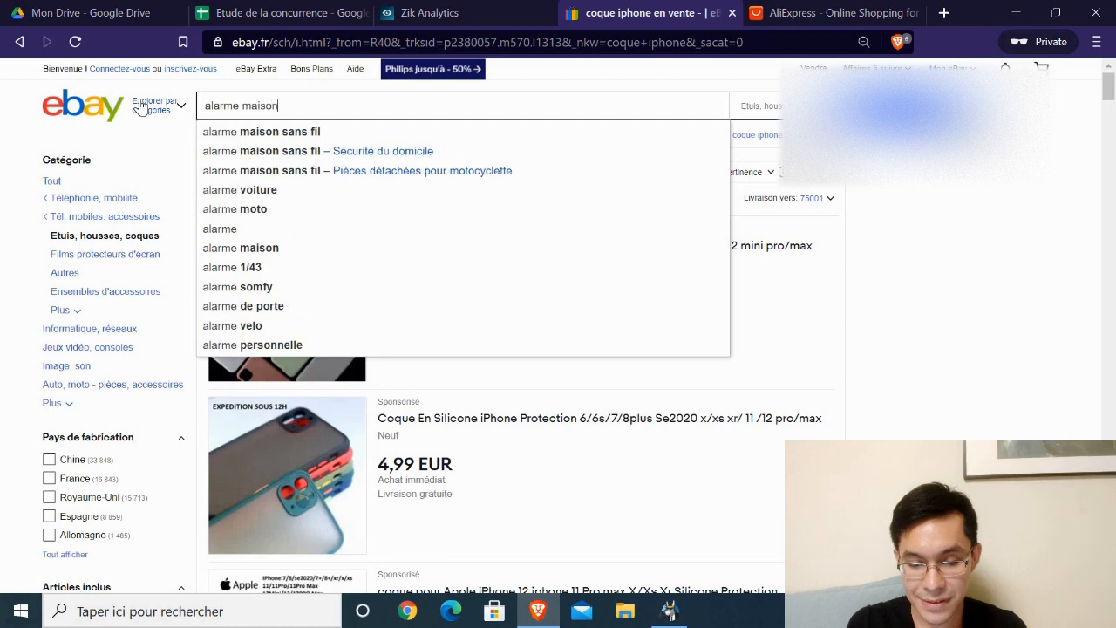
pyautogui.write(' sans fil')
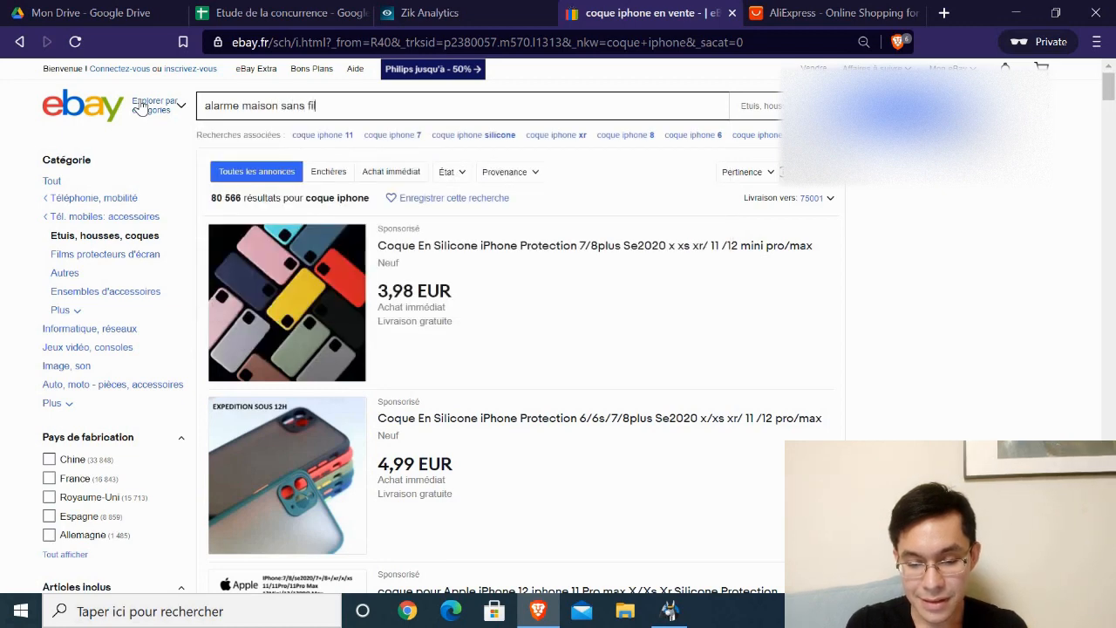
pyautogui.press('Return')
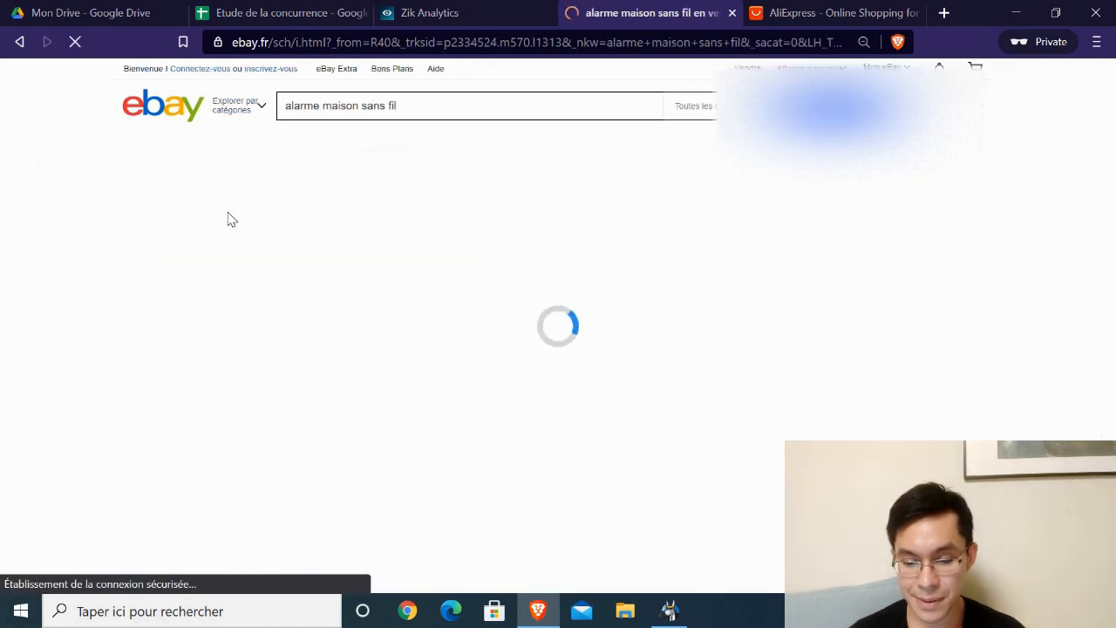
pyautogui.scroll(-2, 394, 286)
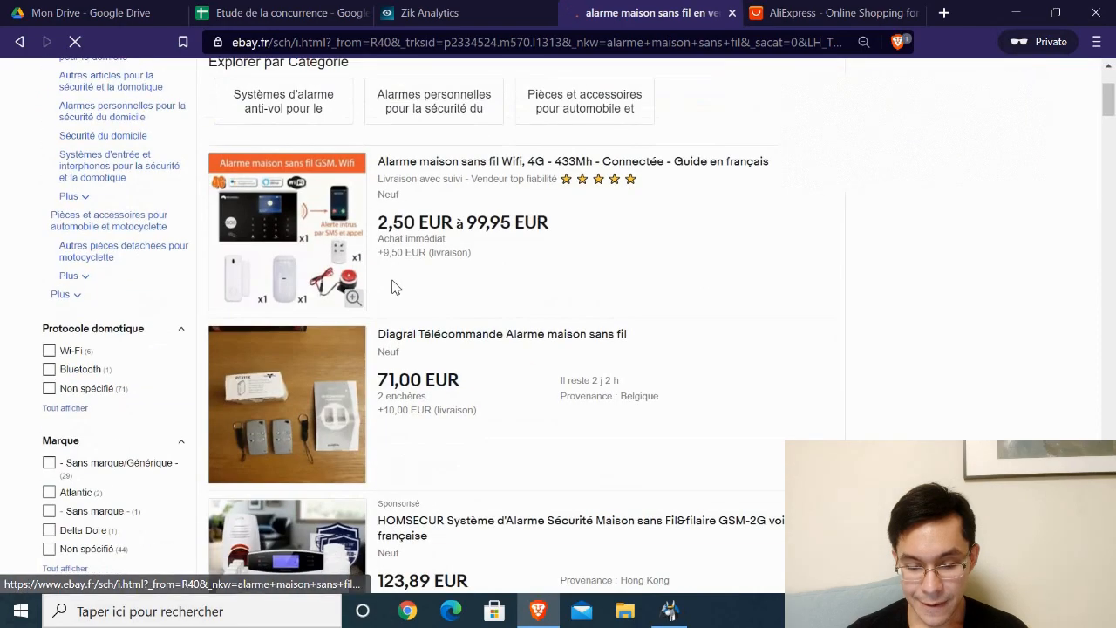
# - Find the "Alarme Grundig Sans Fil Capteur IRP Infrarouge" listing in the eBay results and view its details
pyautogui.scroll(-6, 394, 286)
pyautogui.scroll(-7, 345, 294)
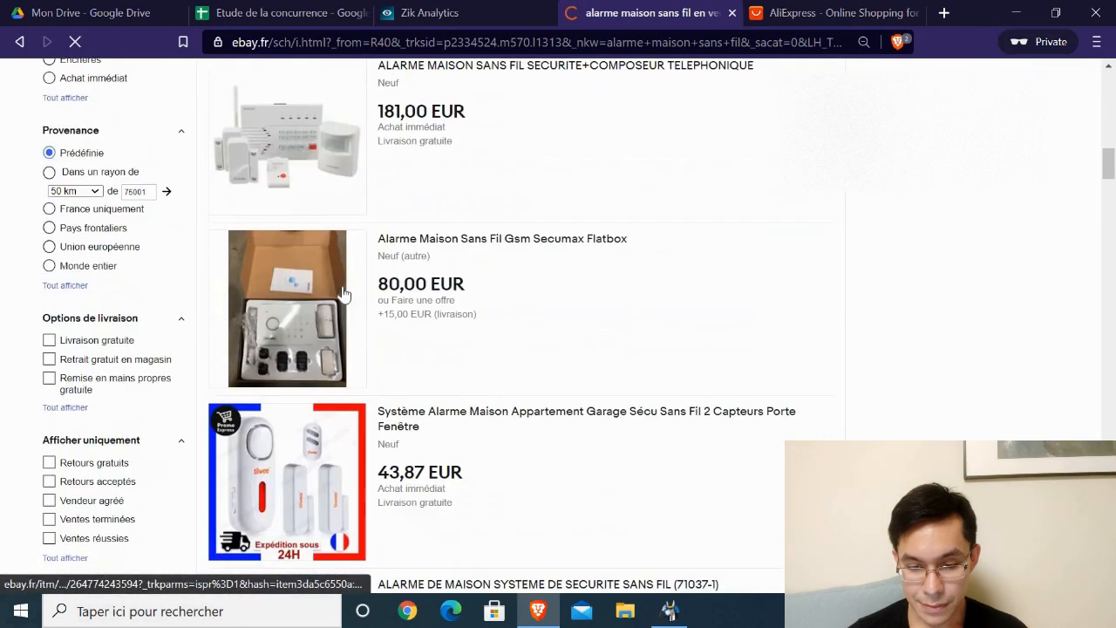
pyautogui.scroll(1, 421, 288)
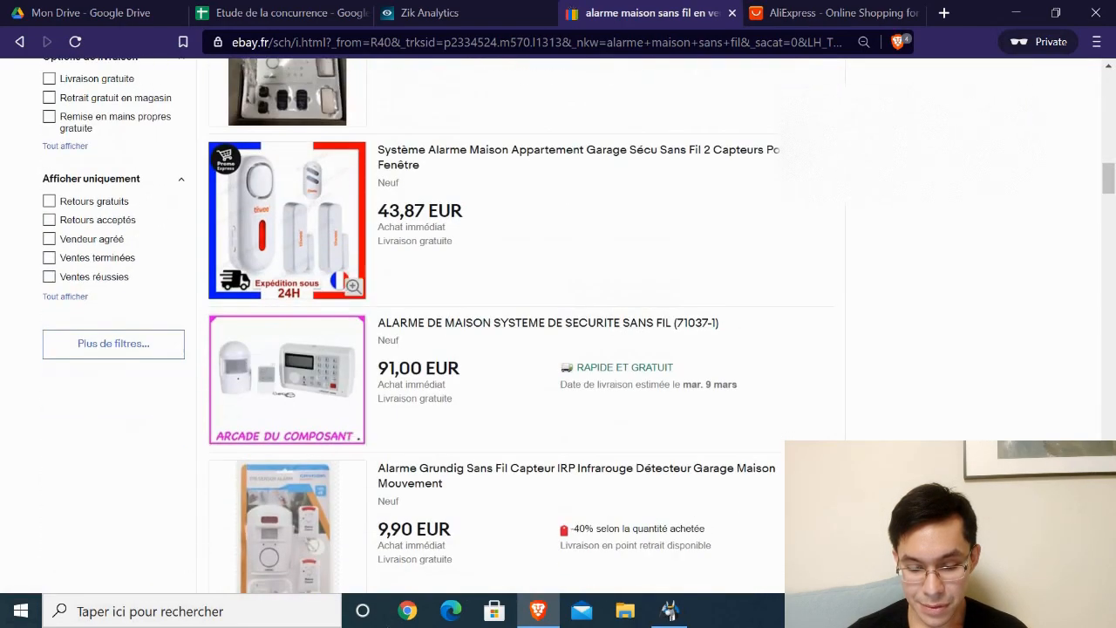
pyautogui.click(318, 520)
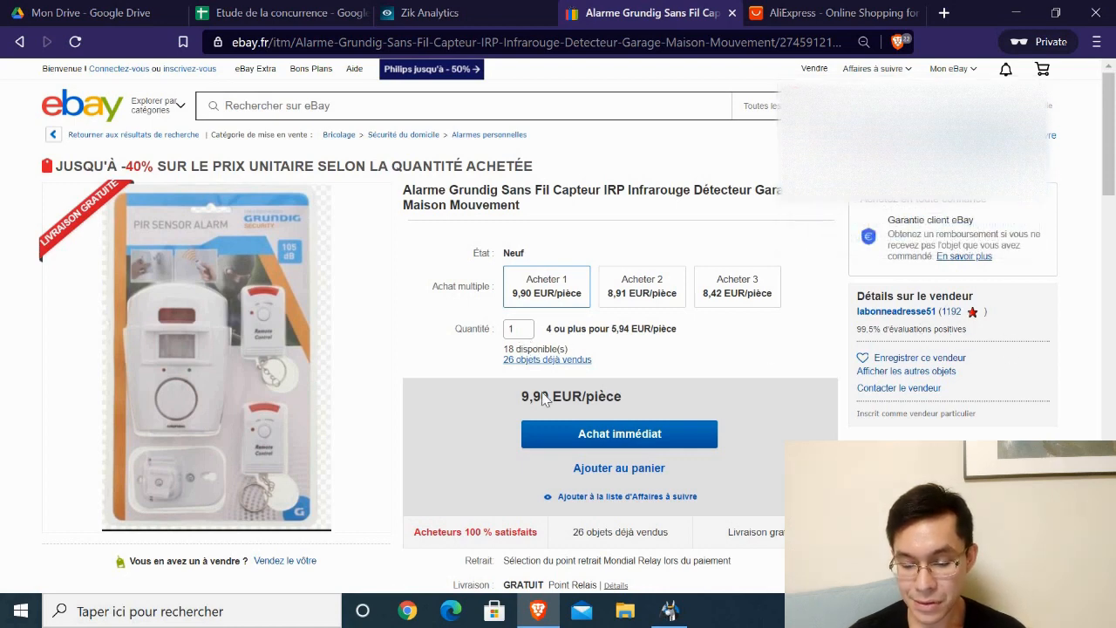
pyautogui.scroll(-1, 218, 216)
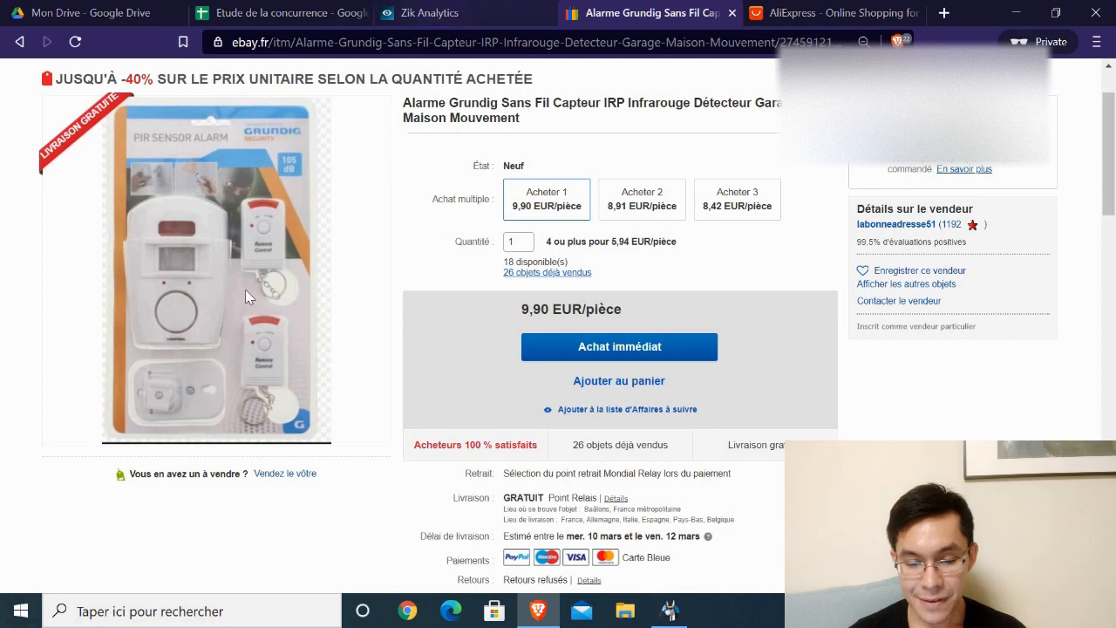
# - Switch to AliExpress and search for "home alarm wireless"
pyautogui.click(835, 12)
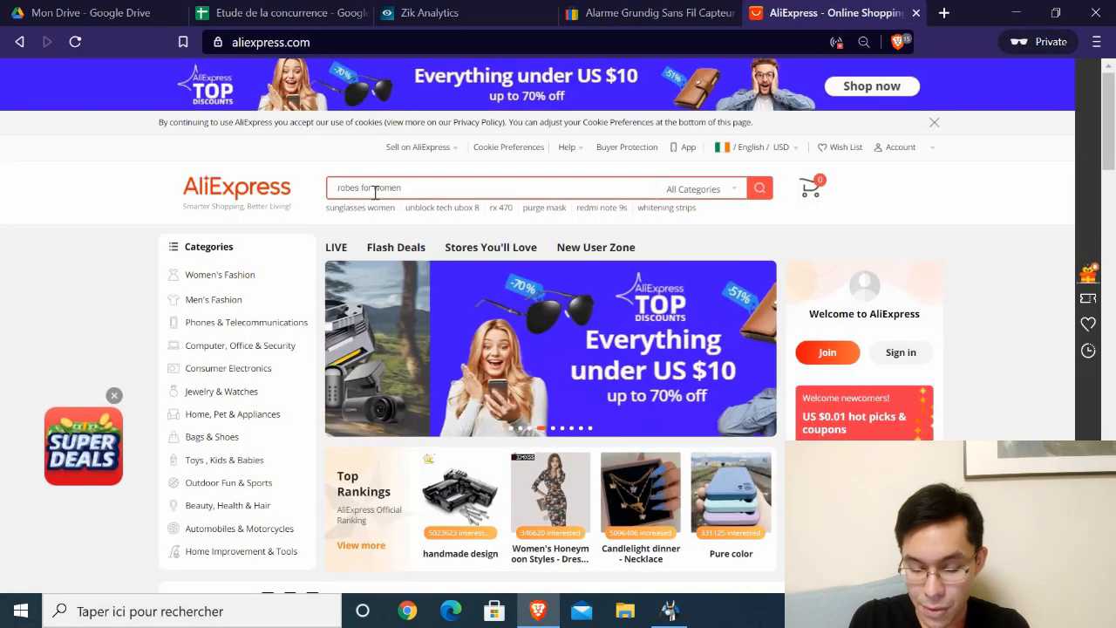
pyautogui.write('home alarm')
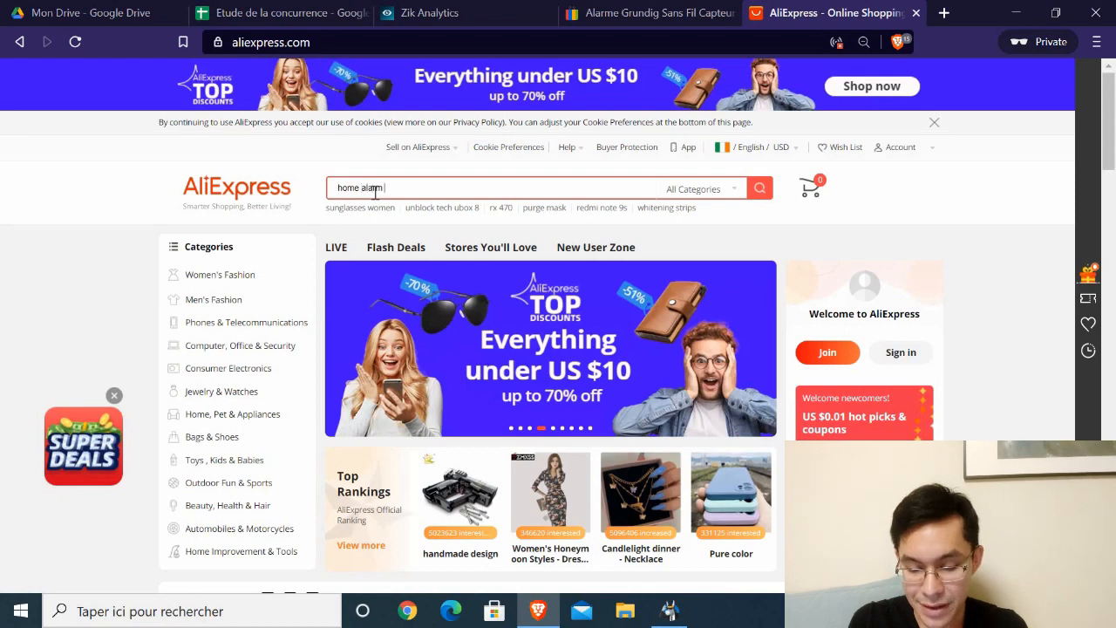
pyautogui.write(' wireless')
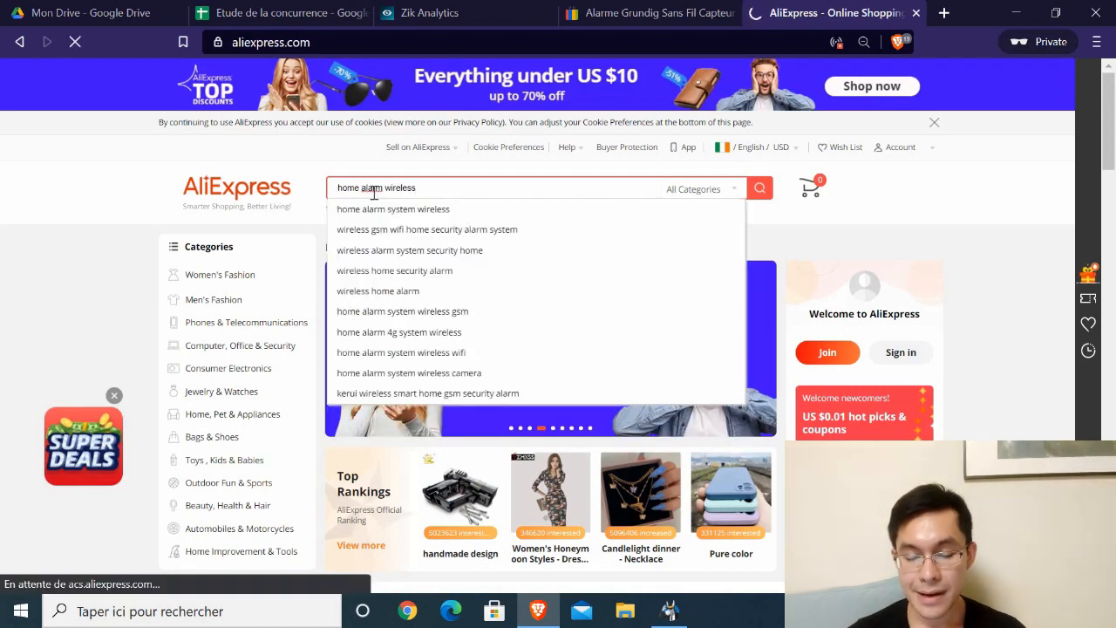
pyautogui.press('Return')
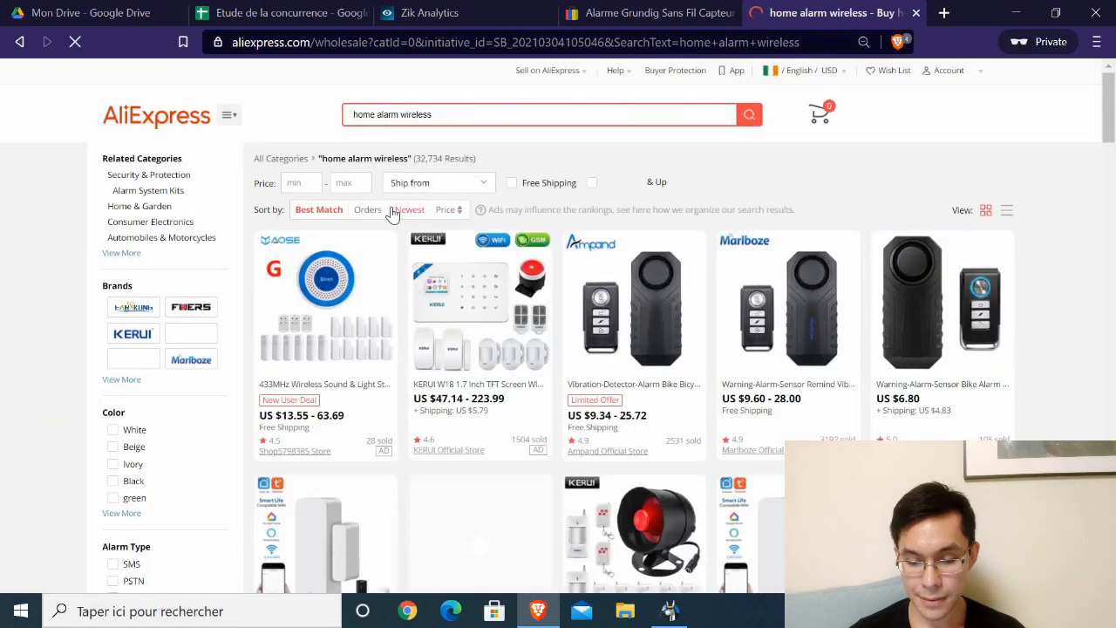
# - Open the matching EMASTIFF motion-detector alarm with two remotes, dismiss its coupon pop-up, and view the shipping, language and currency settings
pyautogui.scroll(-6, 708, 221)
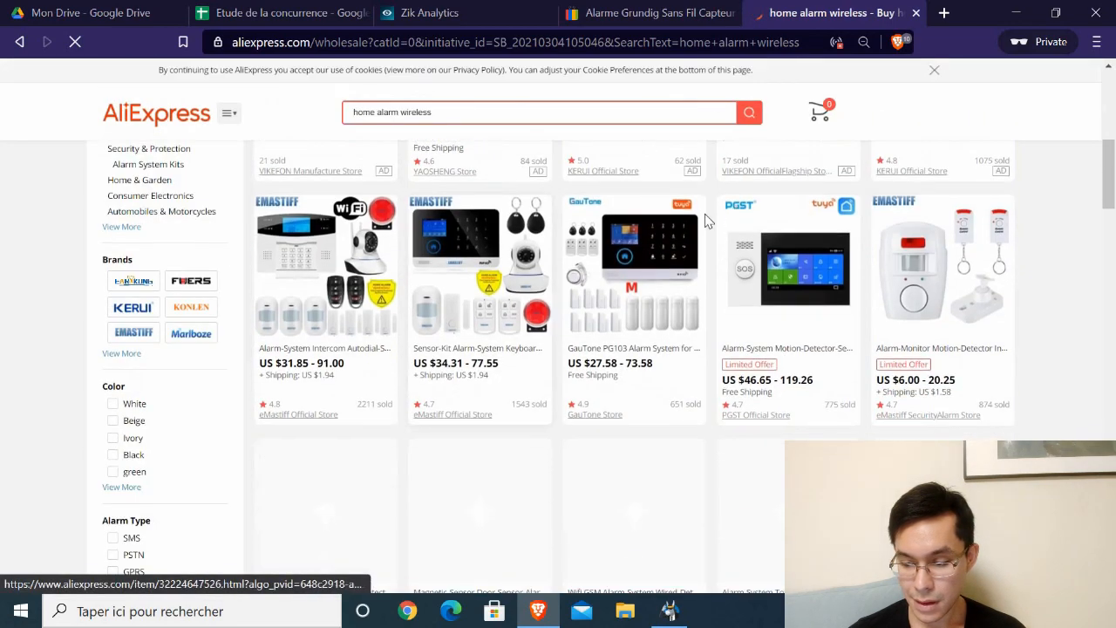
pyautogui.click(922, 266)
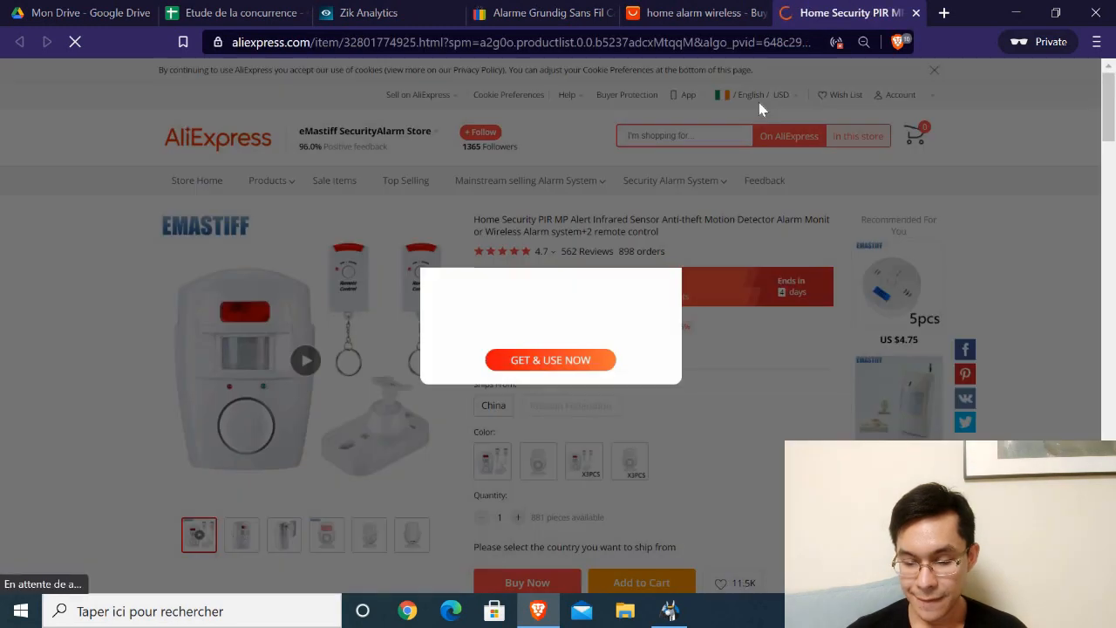
pyautogui.click(666, 251)
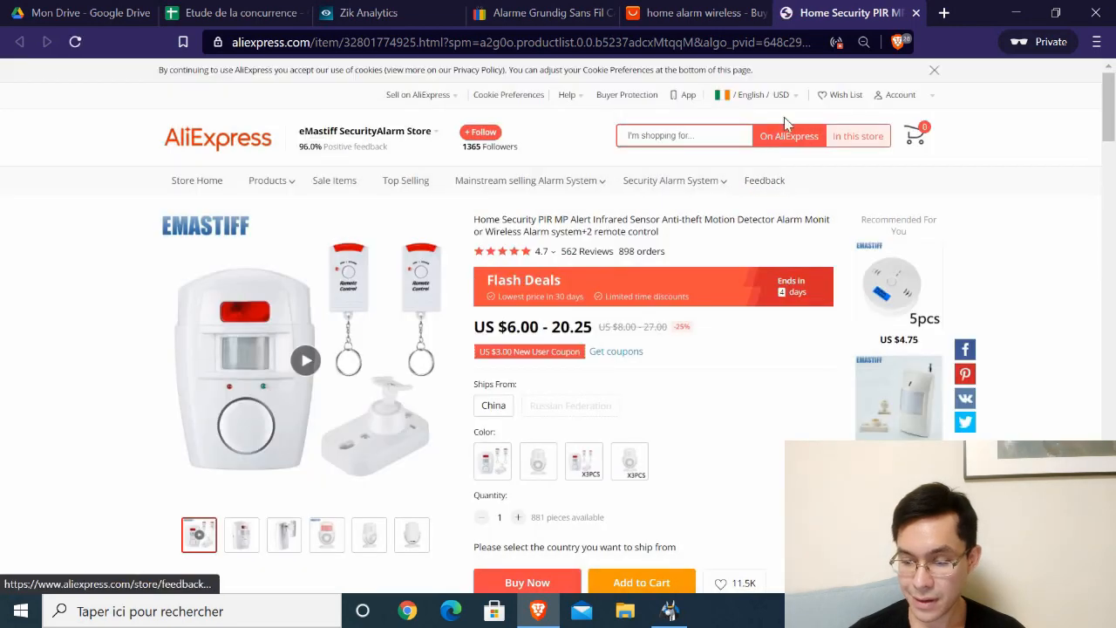
pyautogui.moveTo(779, 94)
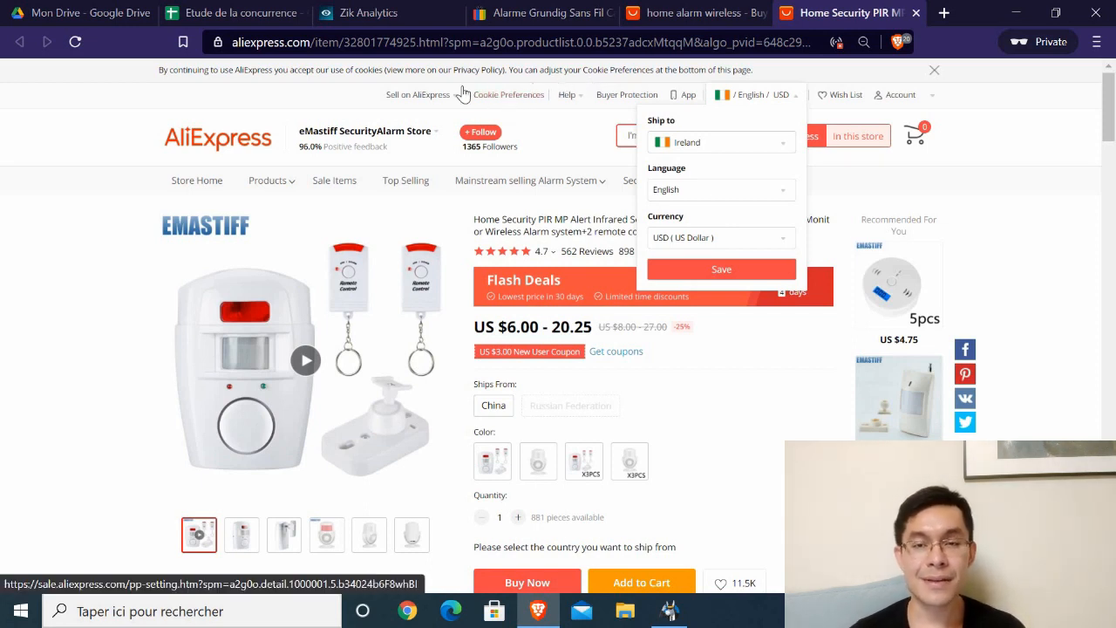
pyautogui.moveTo(462, 93)
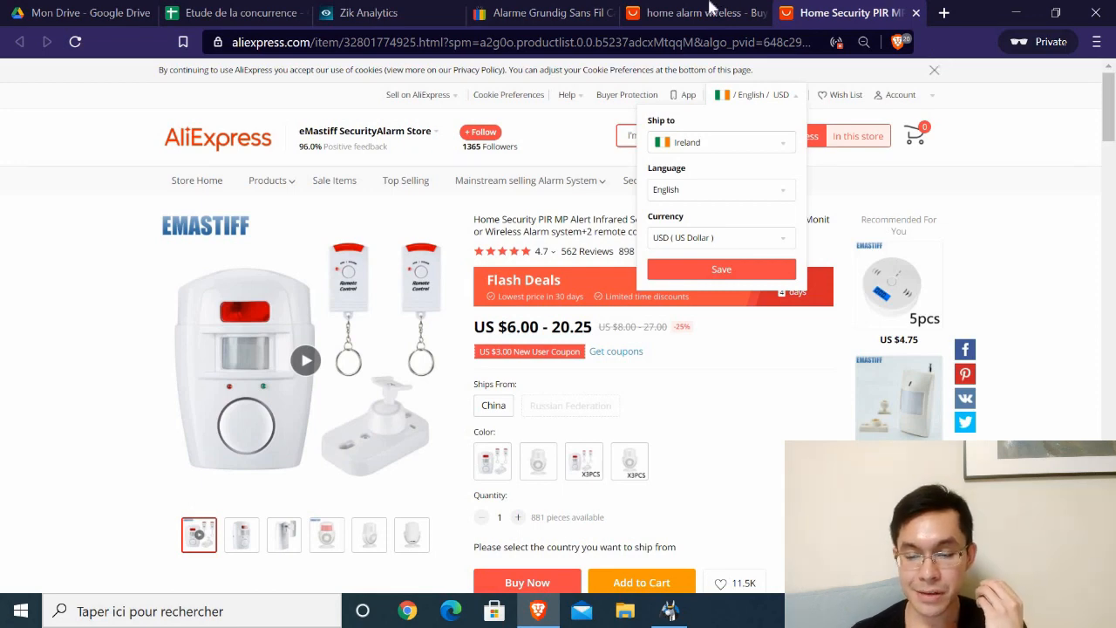
# - Review the Grundig alarm's purchase history on eBay and return to its listing
pyautogui.click(571, 13)
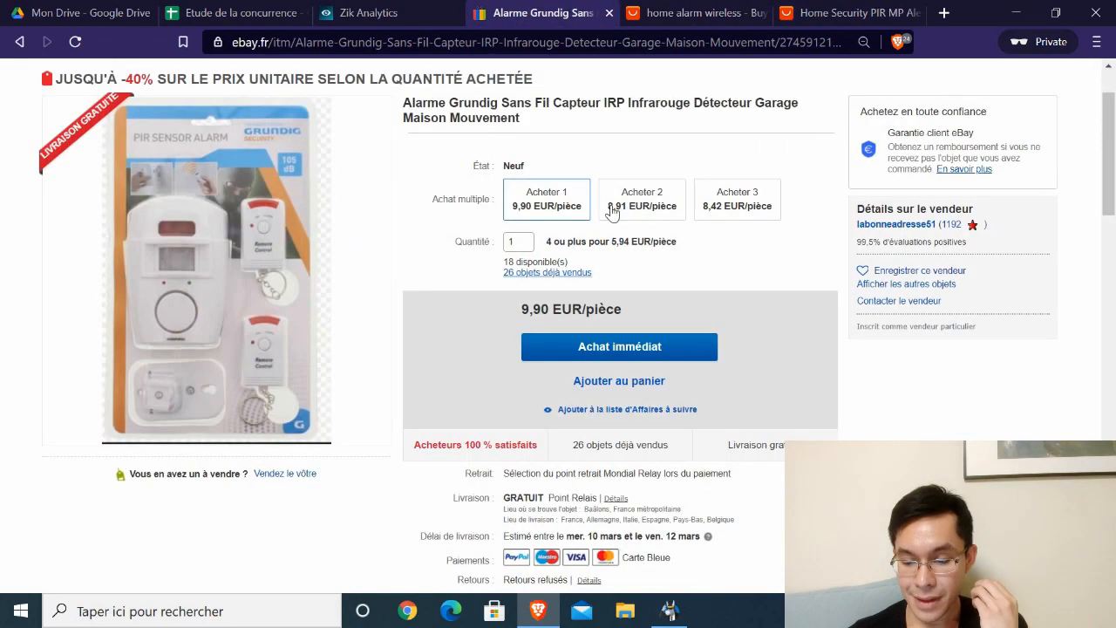
pyautogui.click(535, 274)
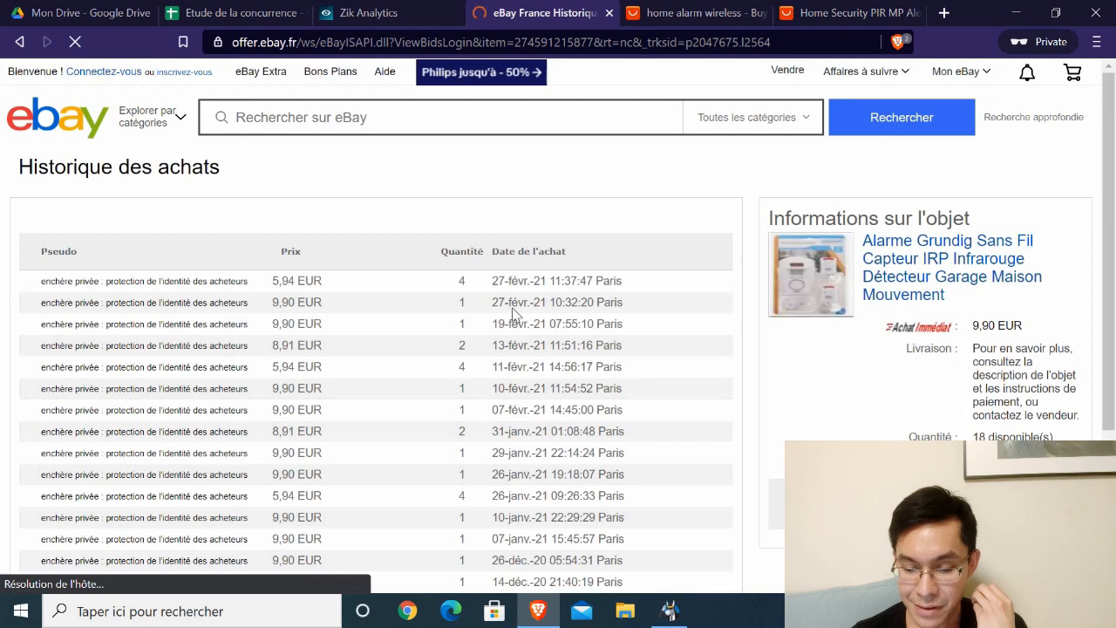
pyautogui.scroll(-1, 514, 317)
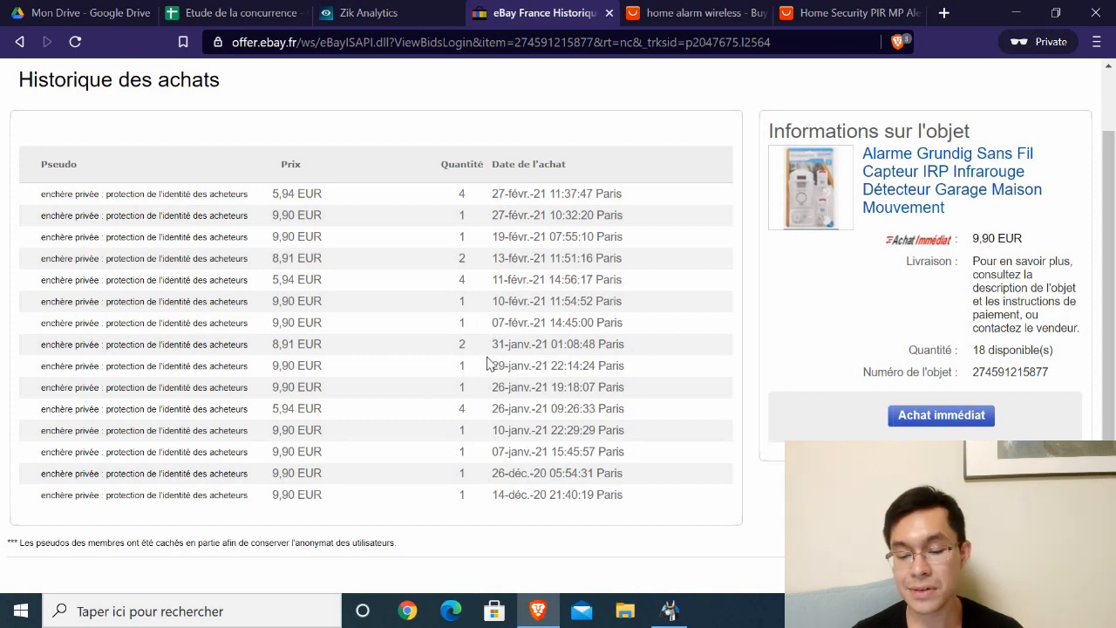
pyautogui.click(20, 41)
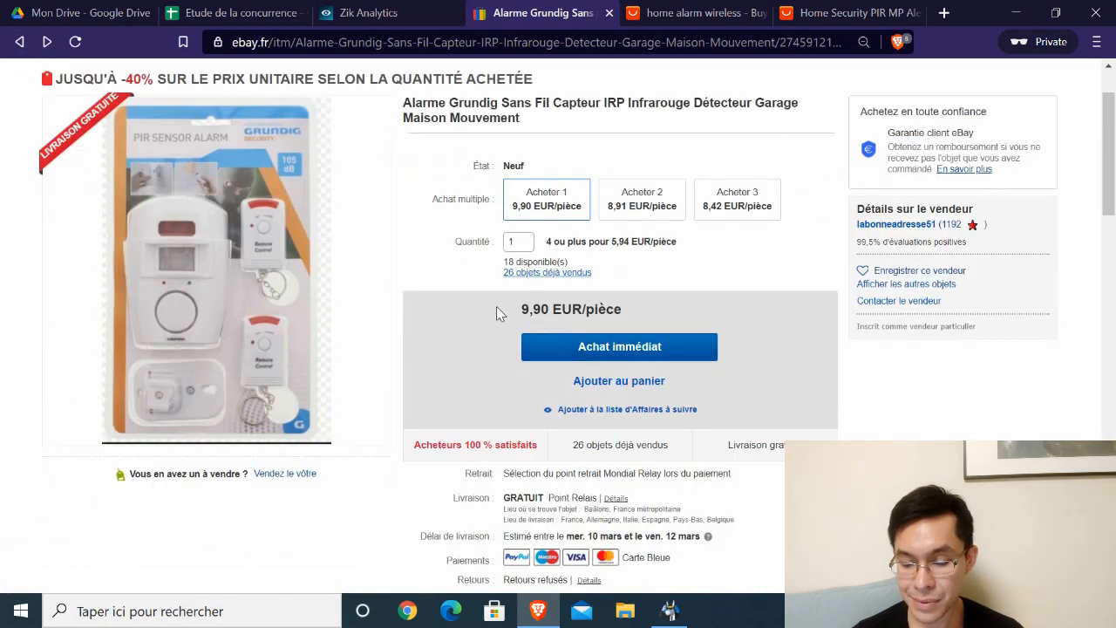
# - Check the Grundig listing's delivery and return terms and highlight its unit price
pyautogui.scroll(-2, 578, 348)
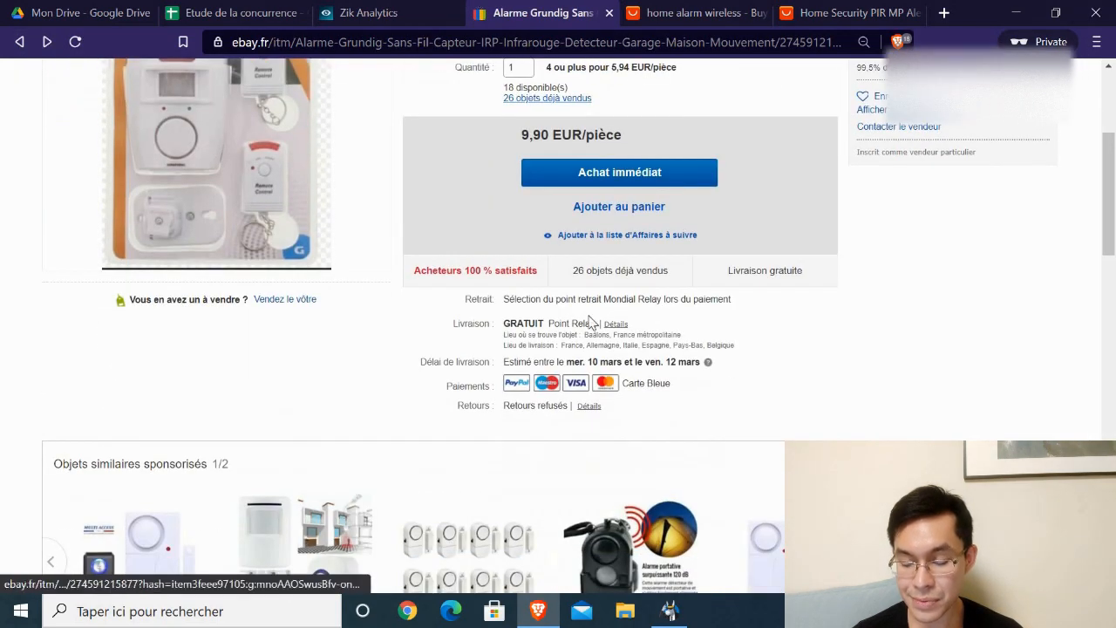
pyautogui.scroll(1, 541, 334)
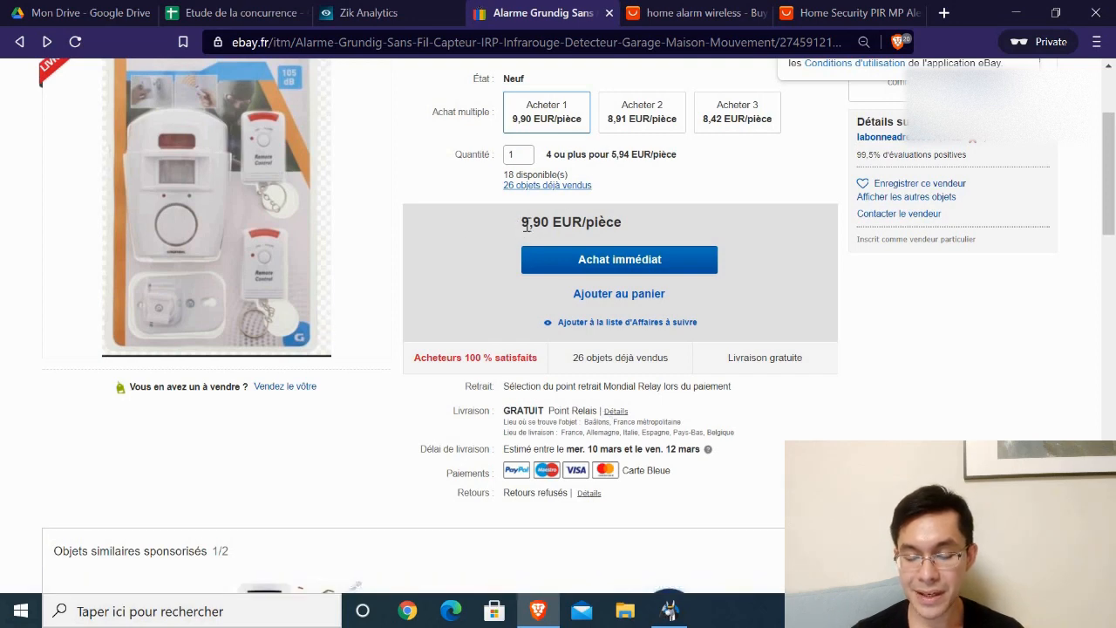
pyautogui.moveTo(522, 223); pyautogui.dragTo(551, 225)
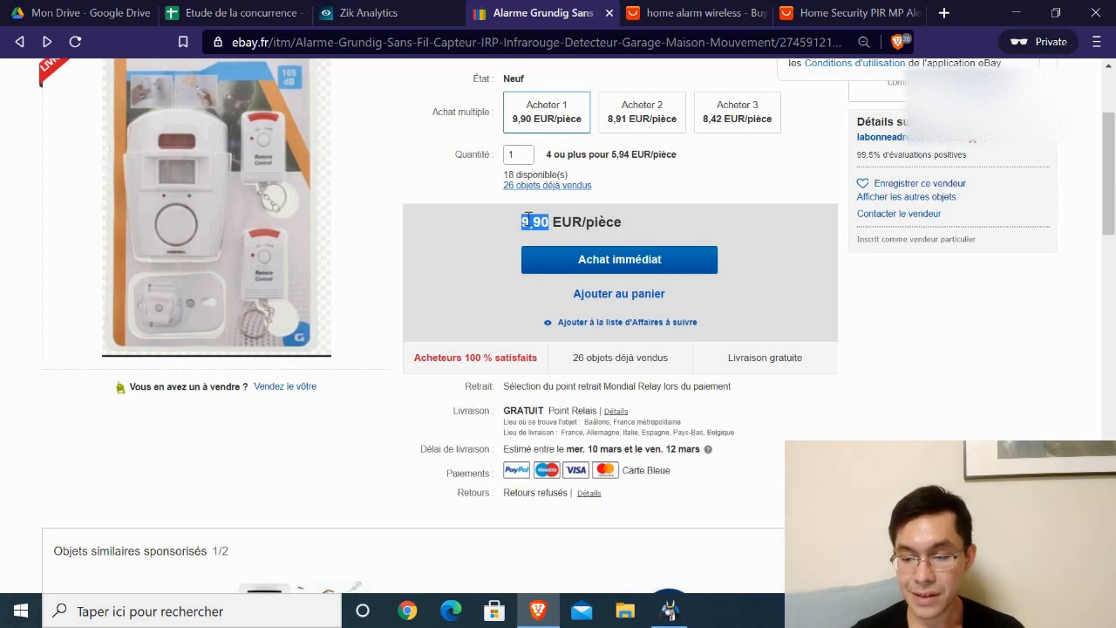
# - Return to the EMASTIFF alarm on AliExpress and select shipping from China and the "HW ALARM 1PCS" variant
pyautogui.click(697, 12)
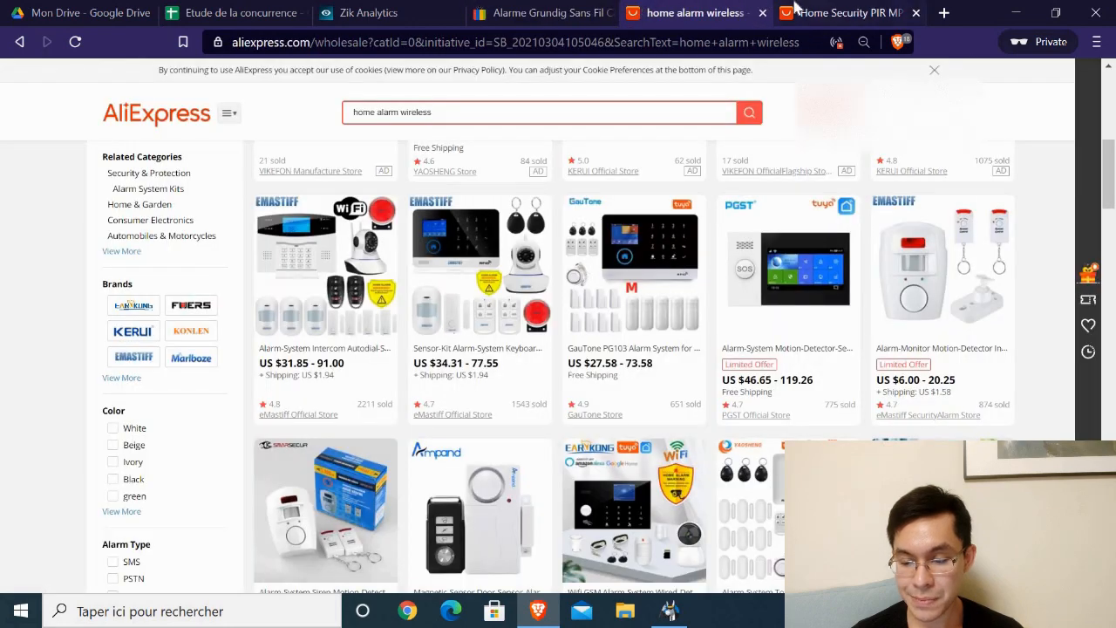
pyautogui.click(795, 9)
pyautogui.click(493, 408)
pyautogui.click(493, 462)
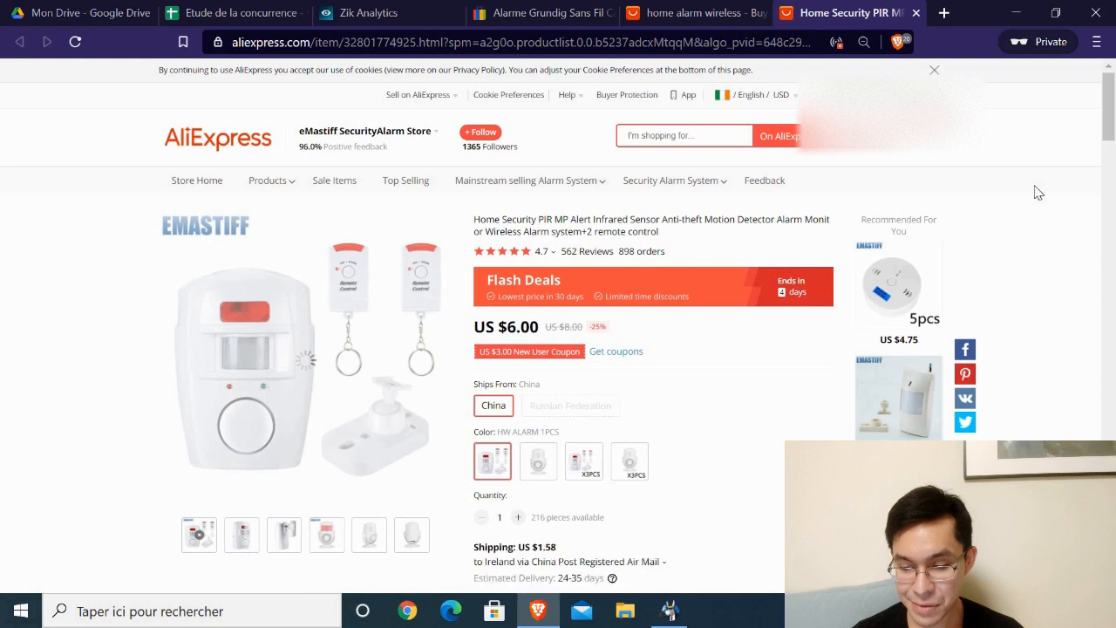
# - Set the AliExpress language to Français and the currency to EUR (Euro), and save the settings
pyautogui.click(750, 102)
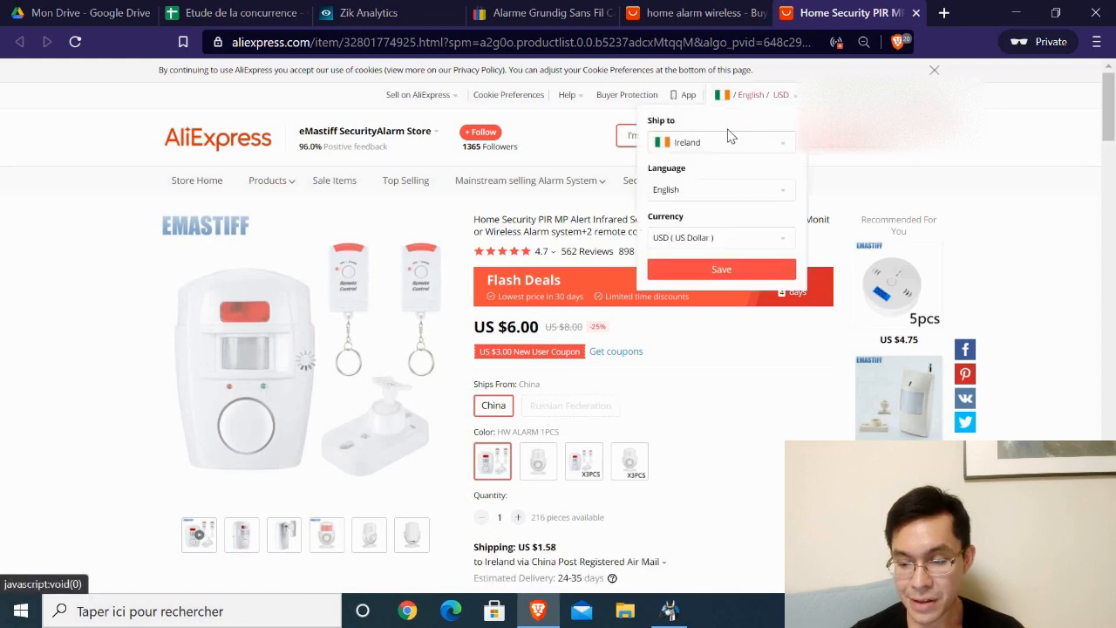
pyautogui.click(690, 191)
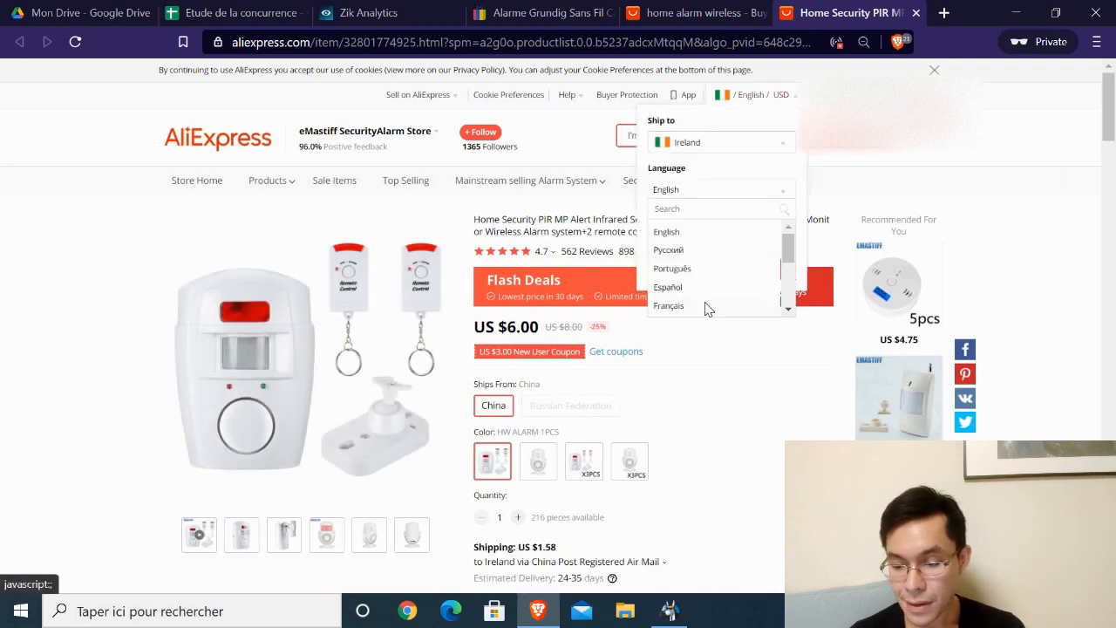
pyautogui.click(705, 305)
pyautogui.click(697, 241)
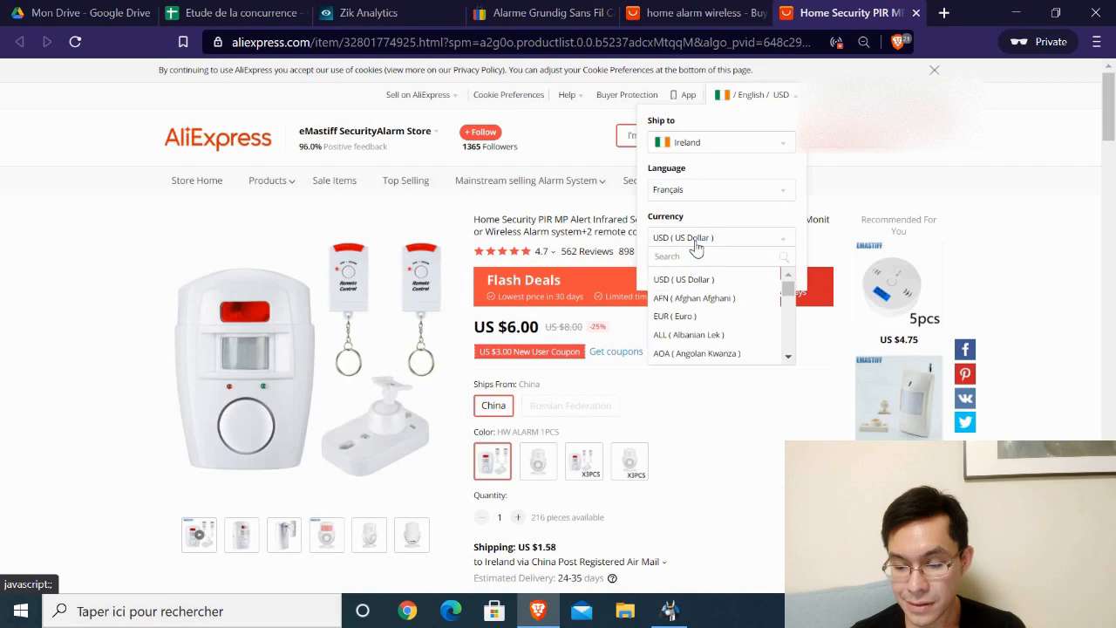
pyautogui.click(686, 316)
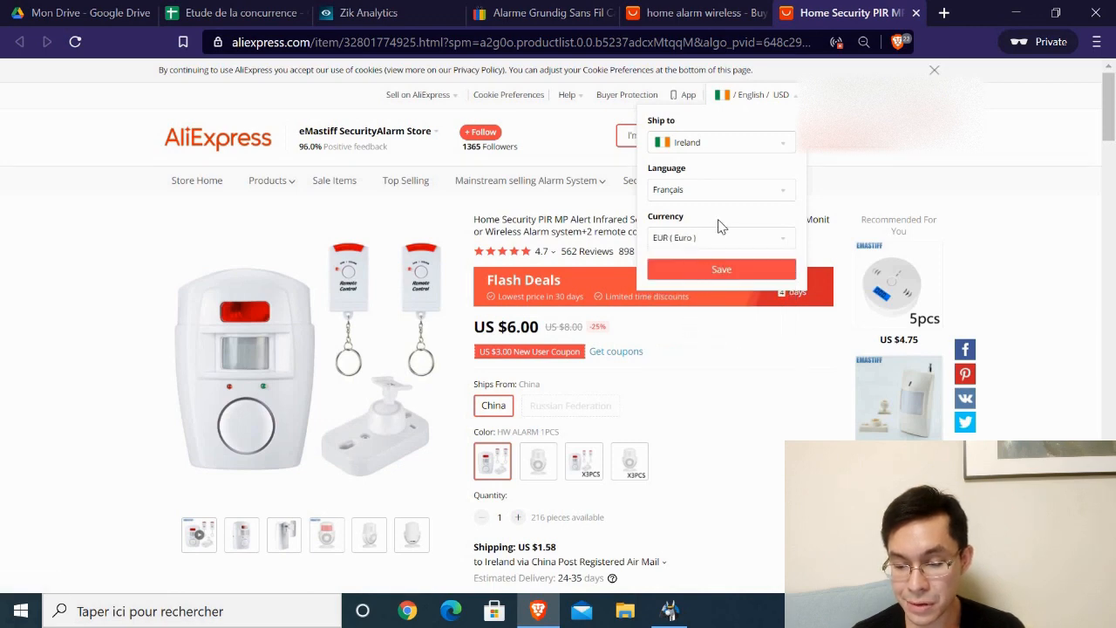
# - Return to the eBay Grundig listing and examine its title, photo and item description for comparison with the AliExpress product
pyautogui.click(642, 8)
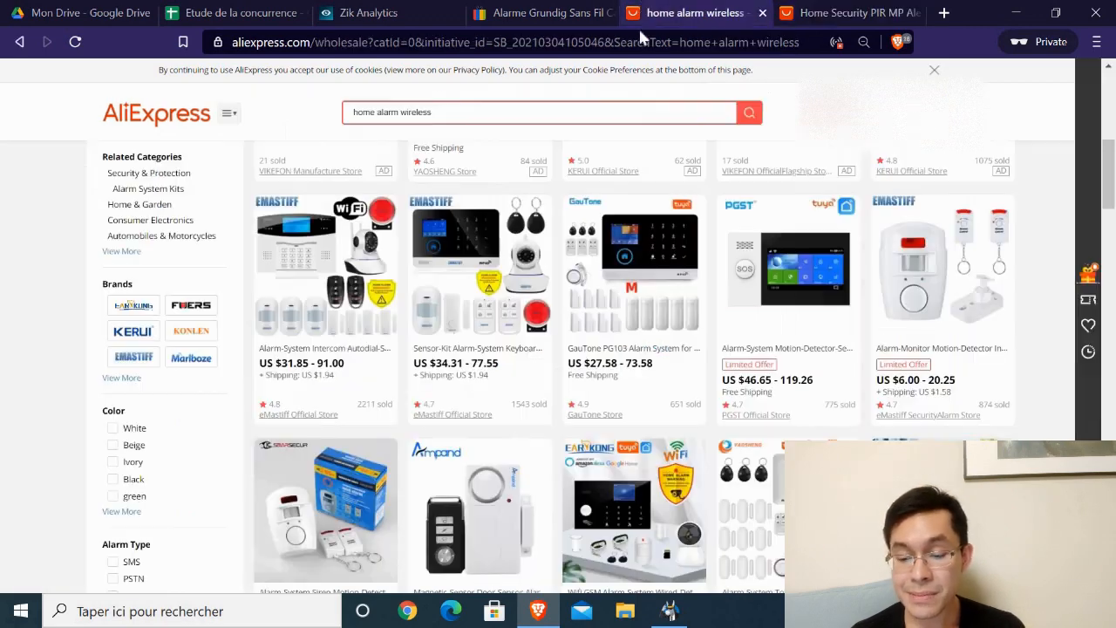
pyautogui.click(543, 18)
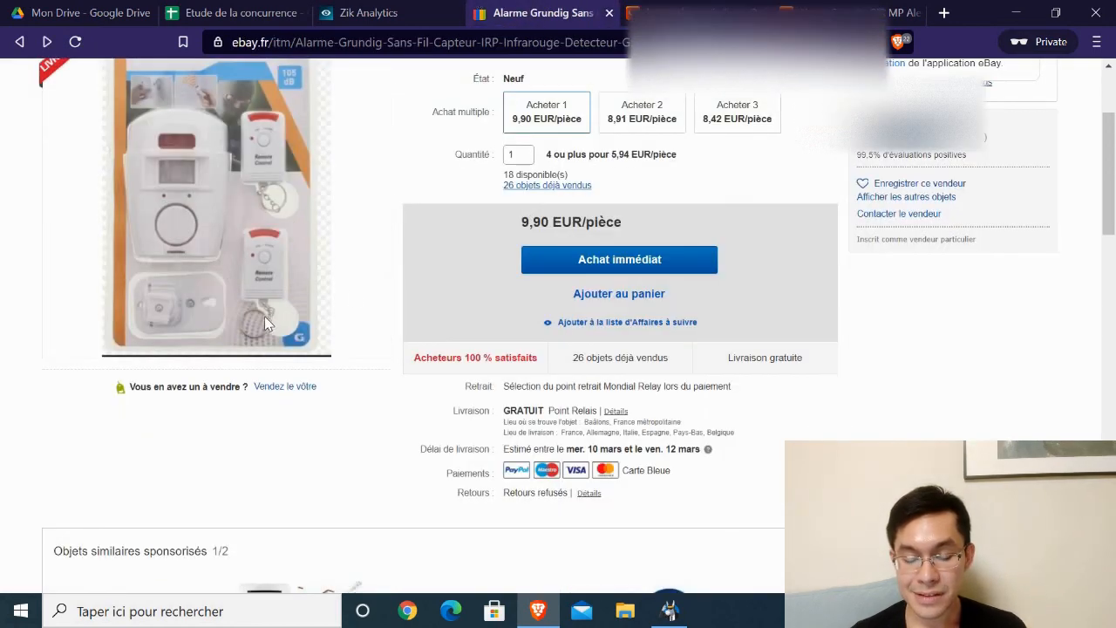
pyautogui.scroll(2, 264, 316)
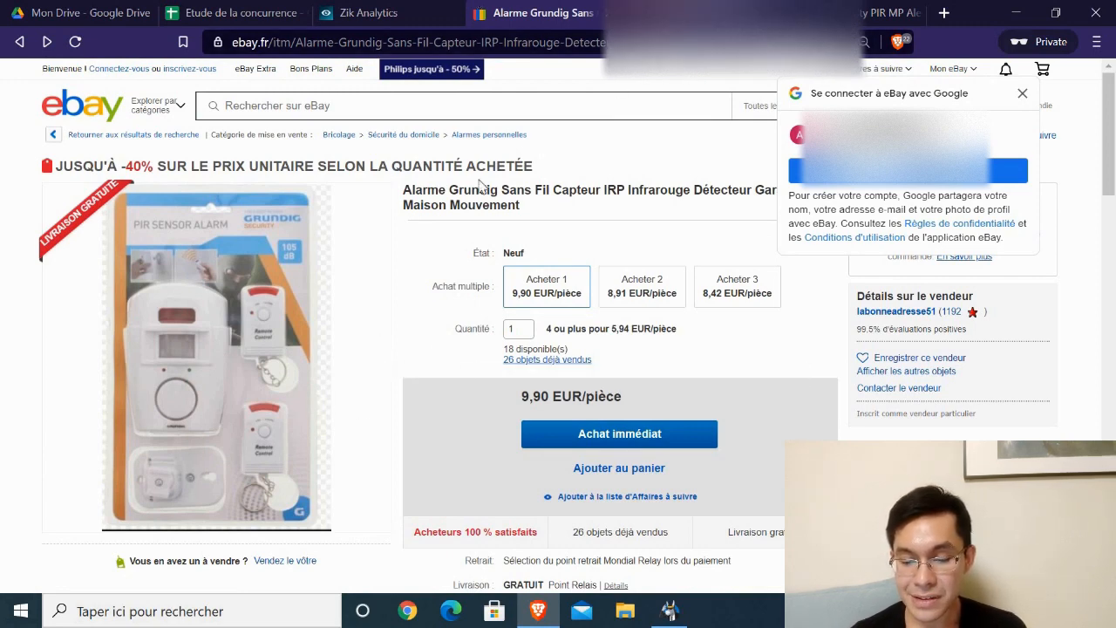
pyautogui.moveTo(404, 190)
pyautogui.mouseDown()
pyautogui.moveTo(563, 212)
pyautogui.moveTo(396, 189)
pyautogui.mouseUp()
pyautogui.click(404, 272)
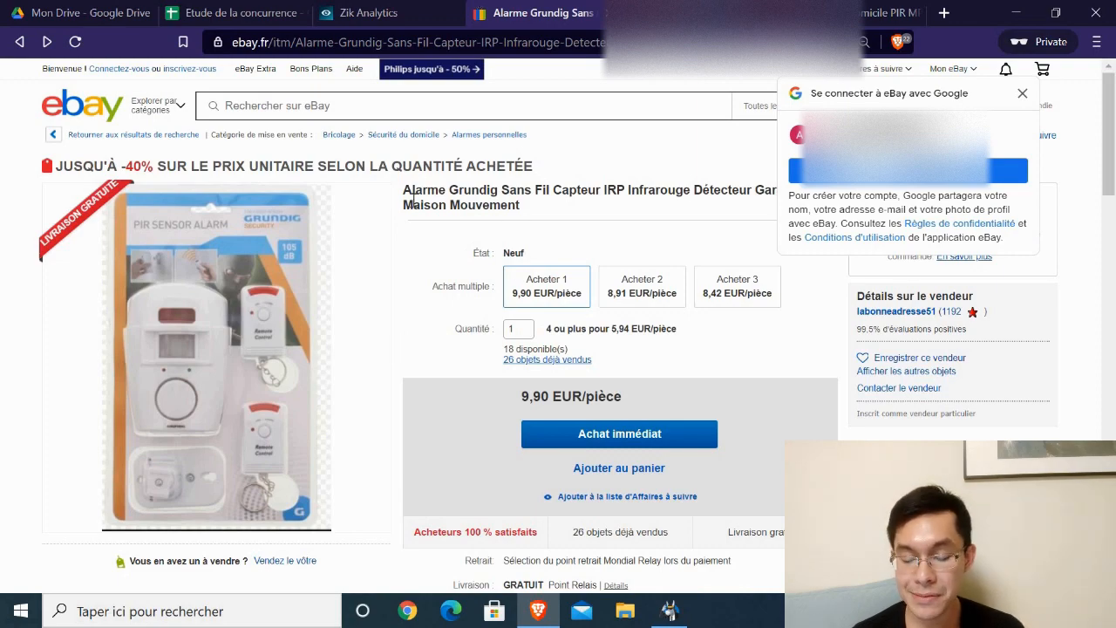
pyautogui.moveTo(413, 204); pyautogui.dragTo(436, 209)
pyautogui.scroll(-20, 424, 312)
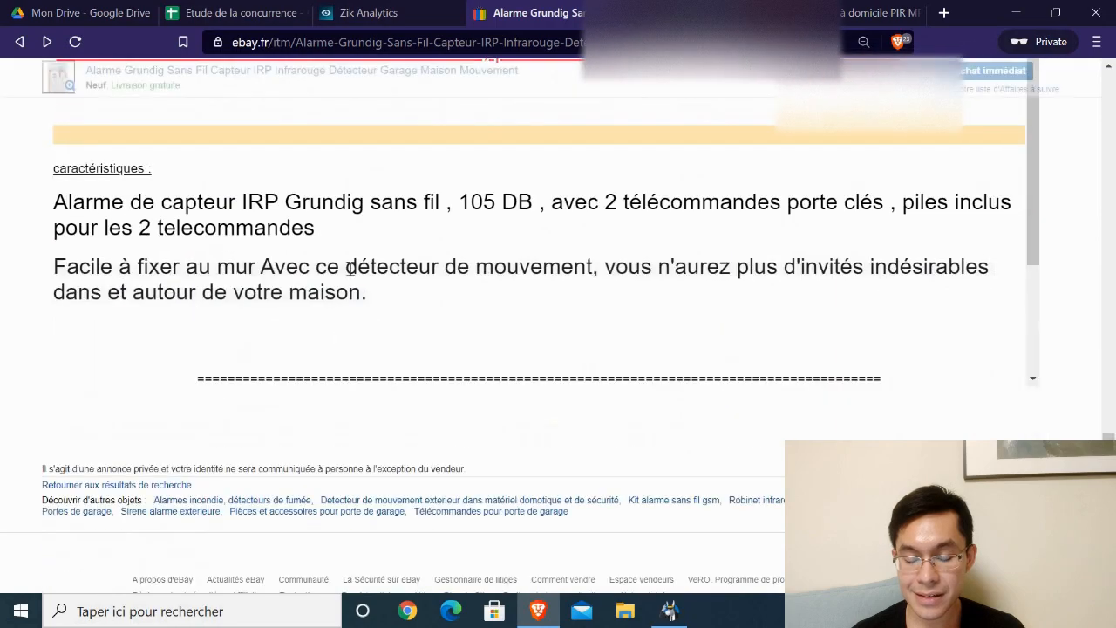
pyautogui.scroll(15, 680, 281)
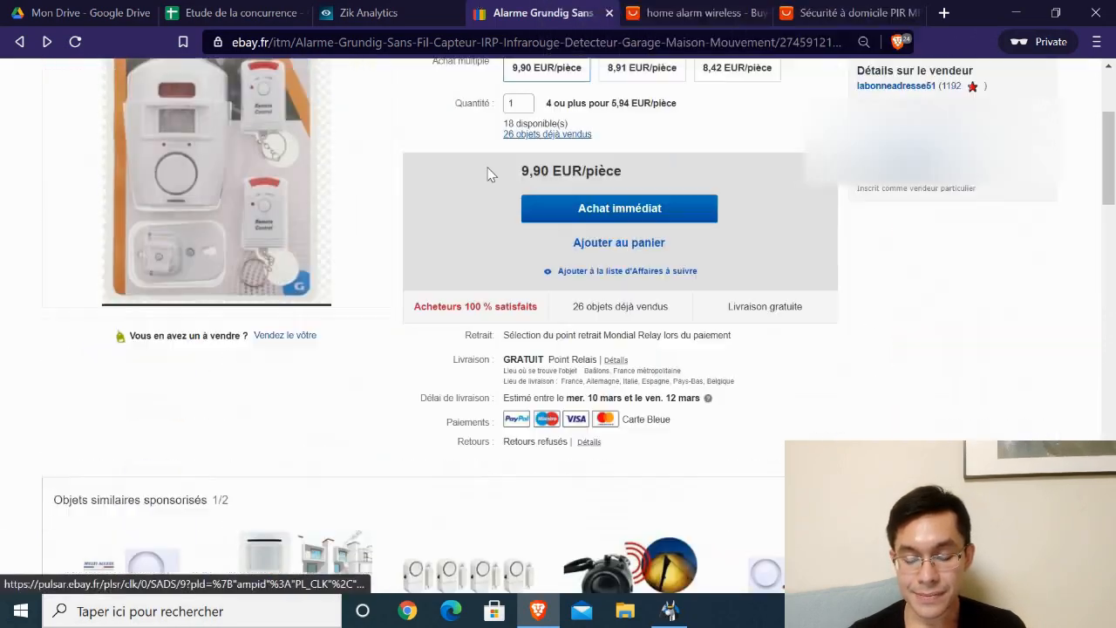
pyautogui.scroll(3, 488, 174)
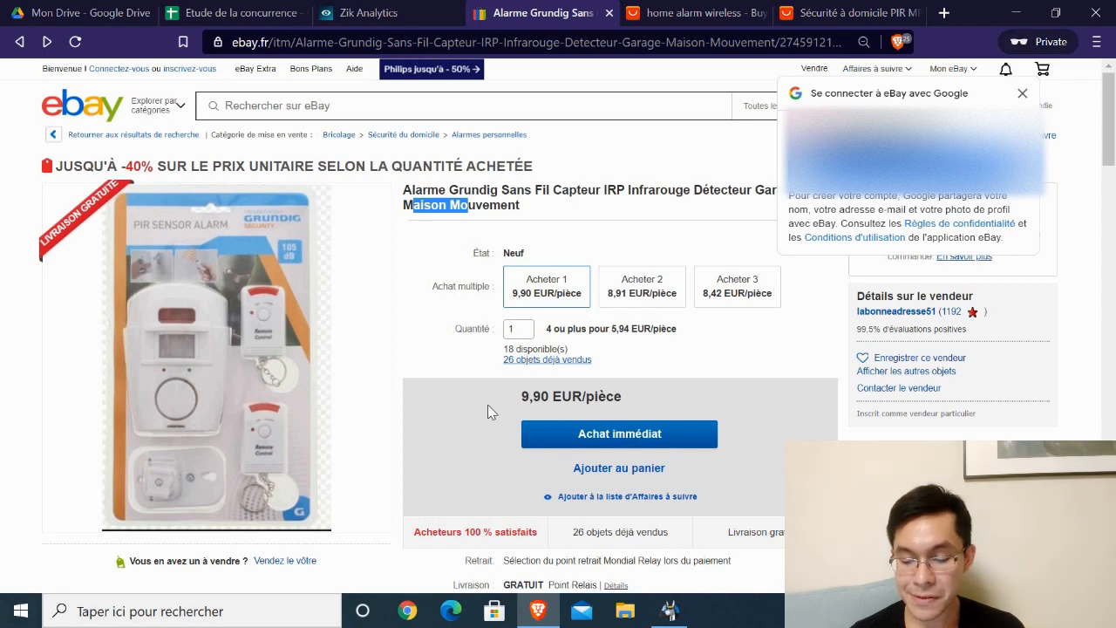
# - Highlight the Grundig listing's price and switch back to the AliExpress "home alarm wireless" results
pyautogui.click(527, 397)
pyautogui.moveTo(621, 394); pyautogui.dragTo(509, 375)
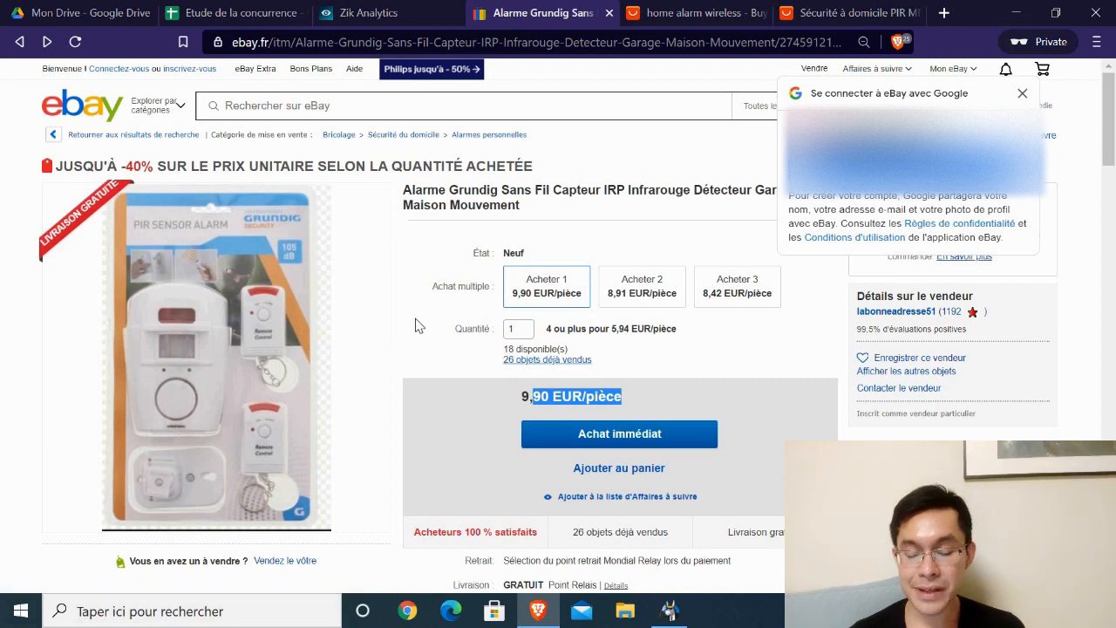
pyautogui.click(689, 9)
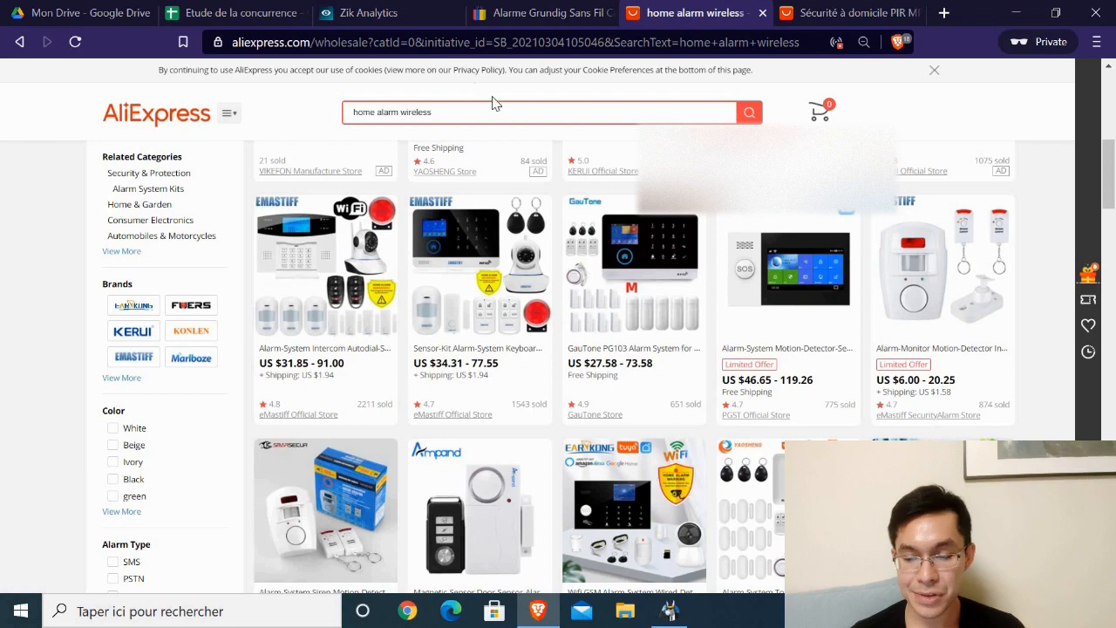
# - Return to the EMASTIFF alarm on AliExpress and choose shipping from China with the "HW ALARM 1PCS" variant
pyautogui.click(795, 11)
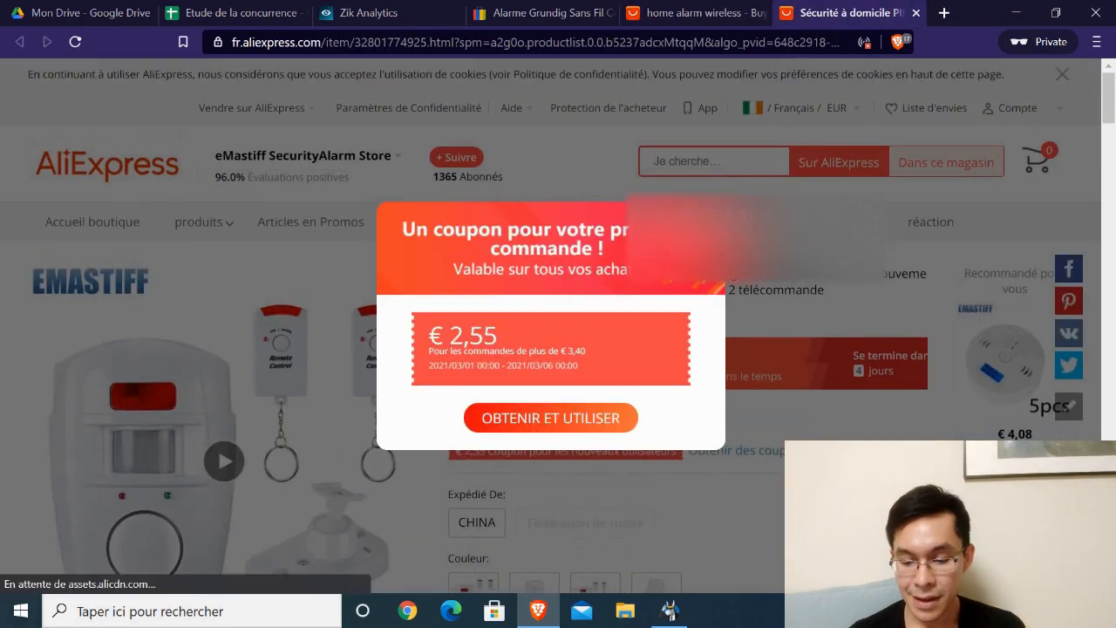
pyautogui.click(489, 418)
pyautogui.scroll(-2, 475, 349)
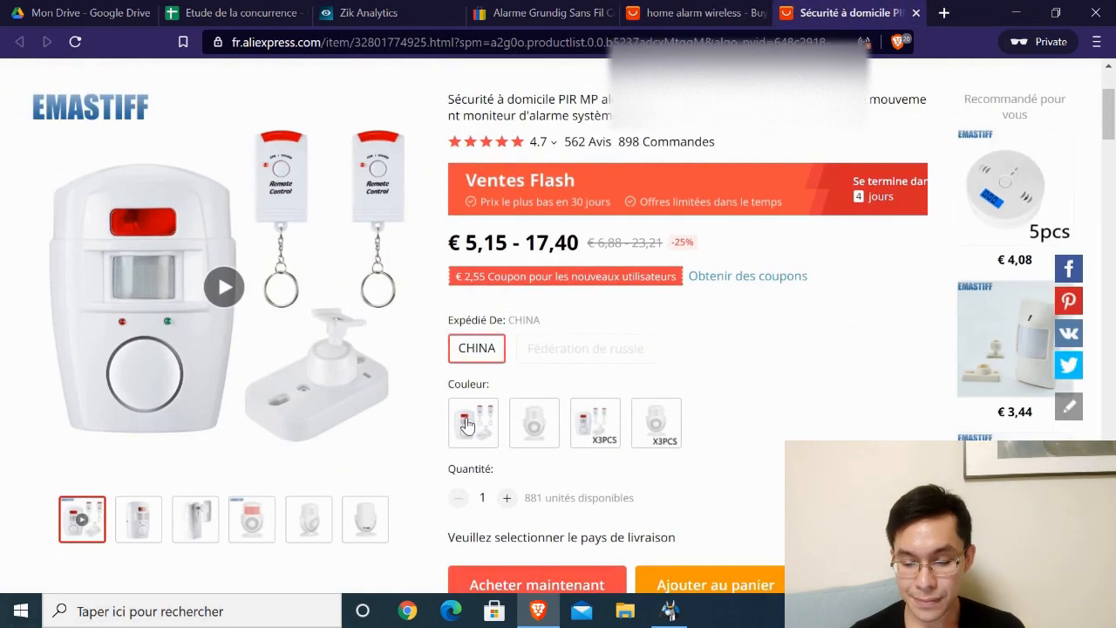
pyautogui.click(468, 424)
pyautogui.scroll(-2, 541, 388)
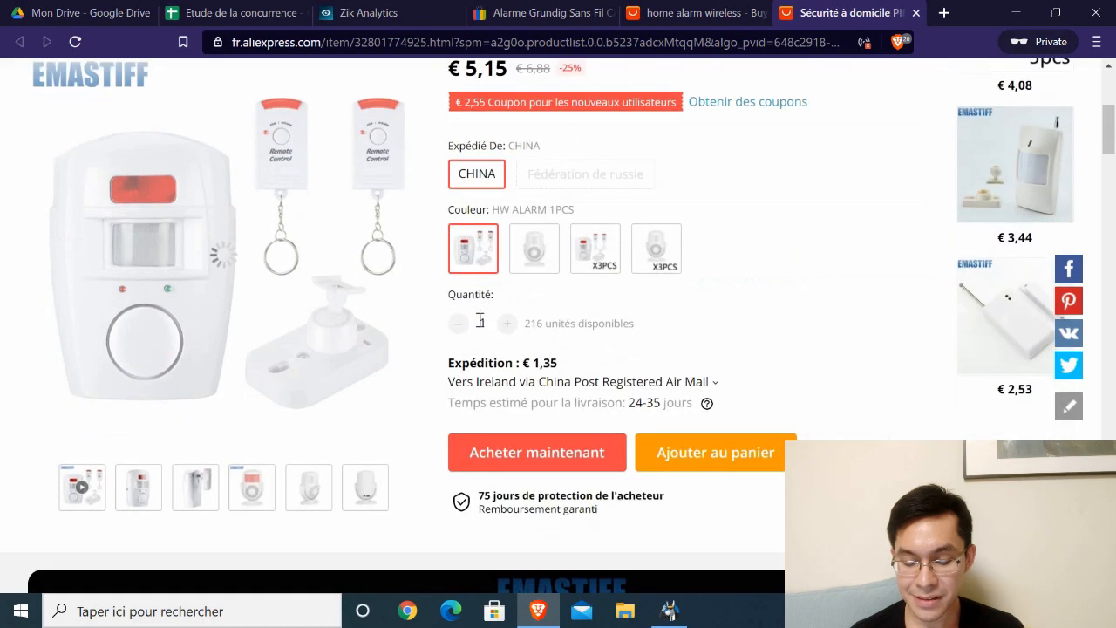
# - Set the EMASTIFF alarm's delivery destination to France and confirm a free shipping method
pyautogui.click(540, 384)
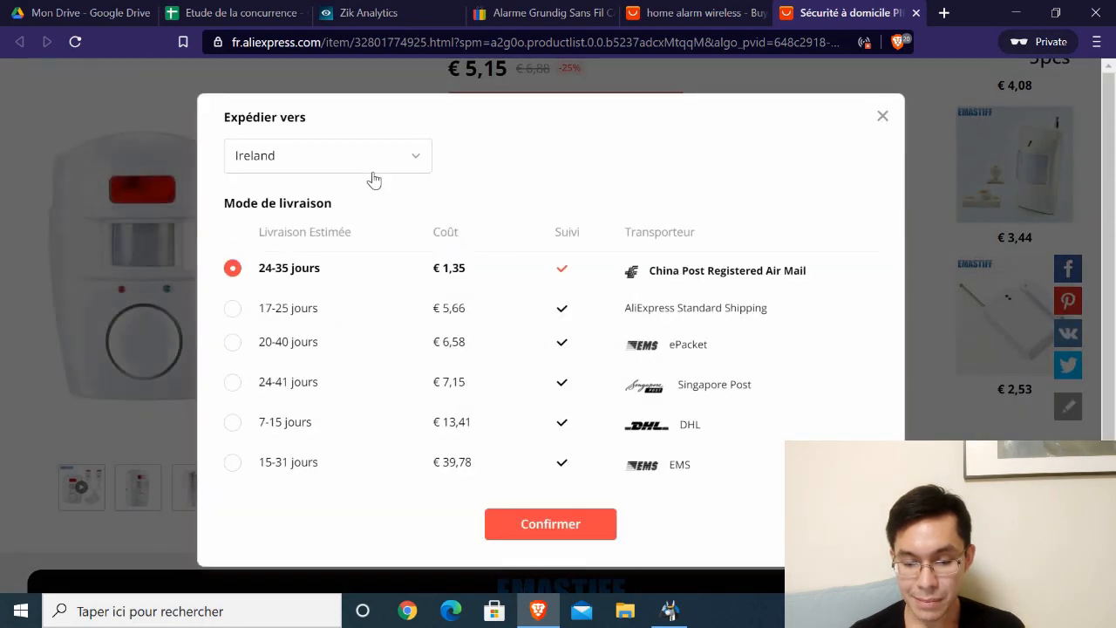
pyautogui.click(371, 170)
pyautogui.write('fra')
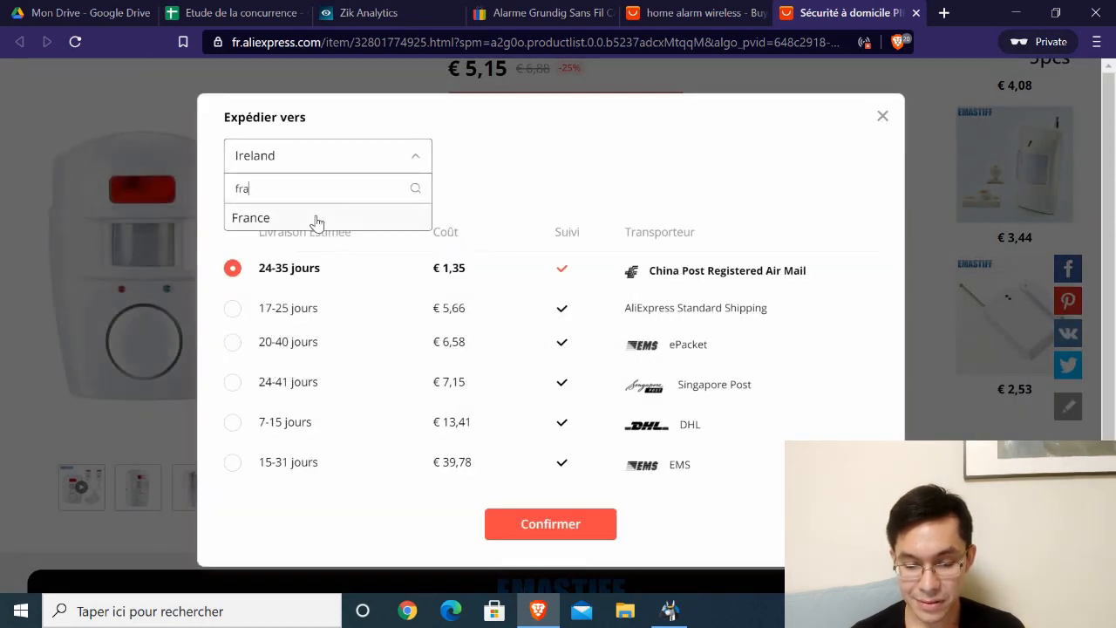
pyautogui.click(317, 220)
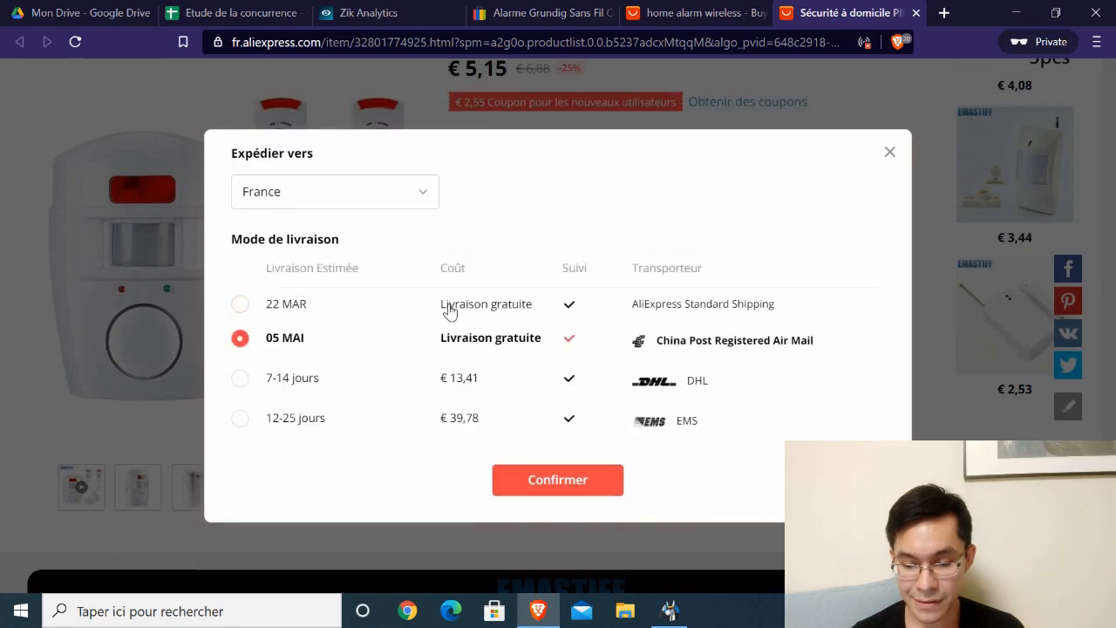
pyautogui.click(449, 312)
pyautogui.click(542, 477)
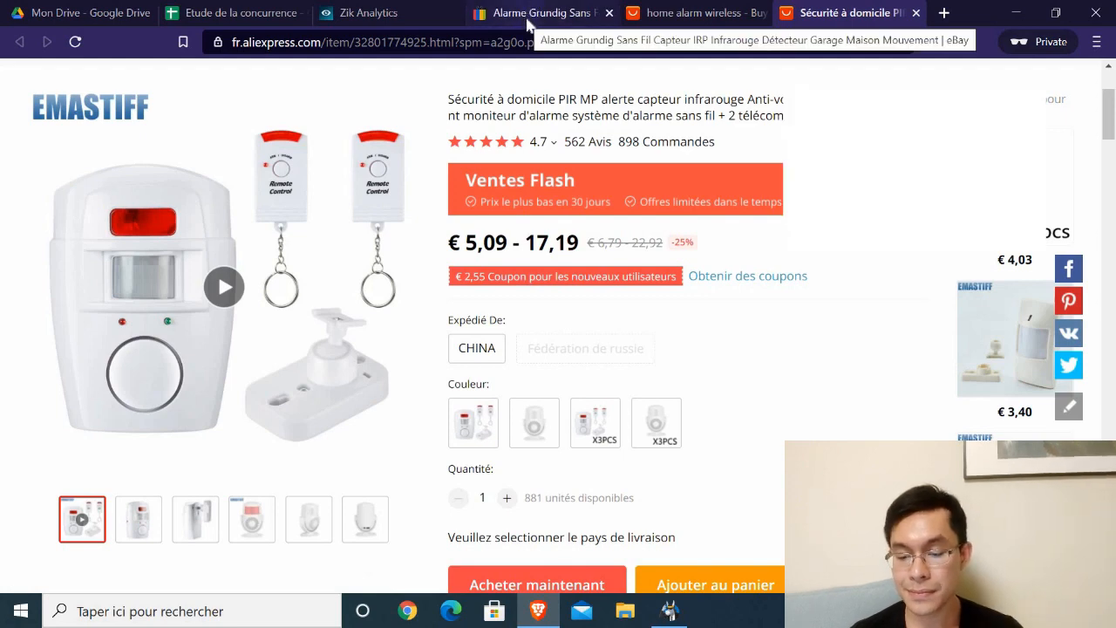
# - Copy the URL of the Grundig alarm listing on eBay and switch to the "Etude de la concurrence" spreadsheet
pyautogui.click(526, 24)
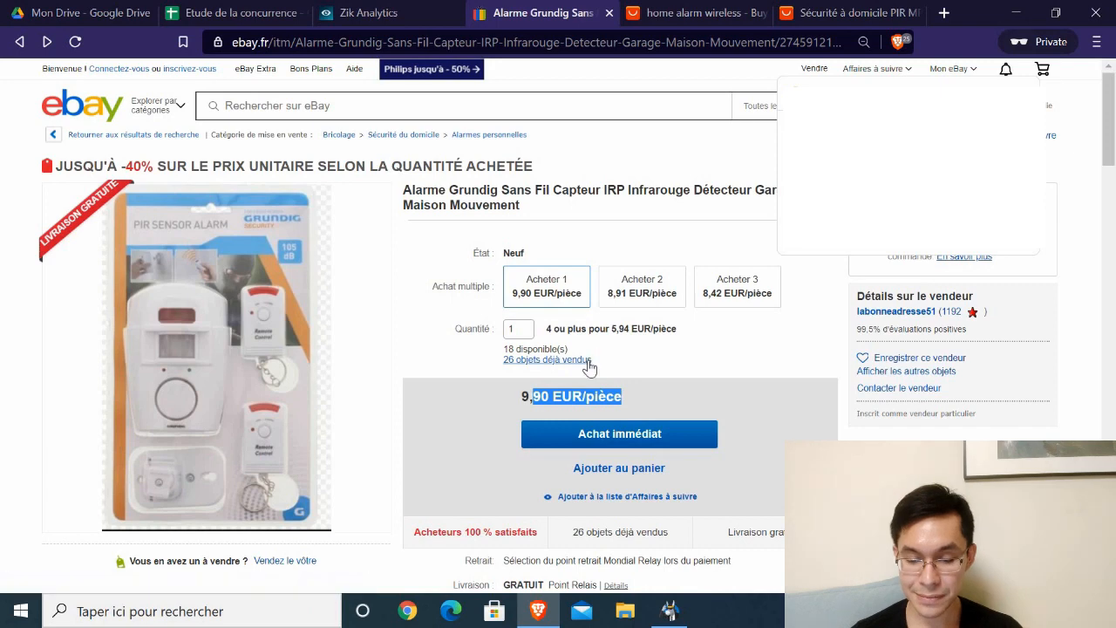
pyautogui.click(354, 49)
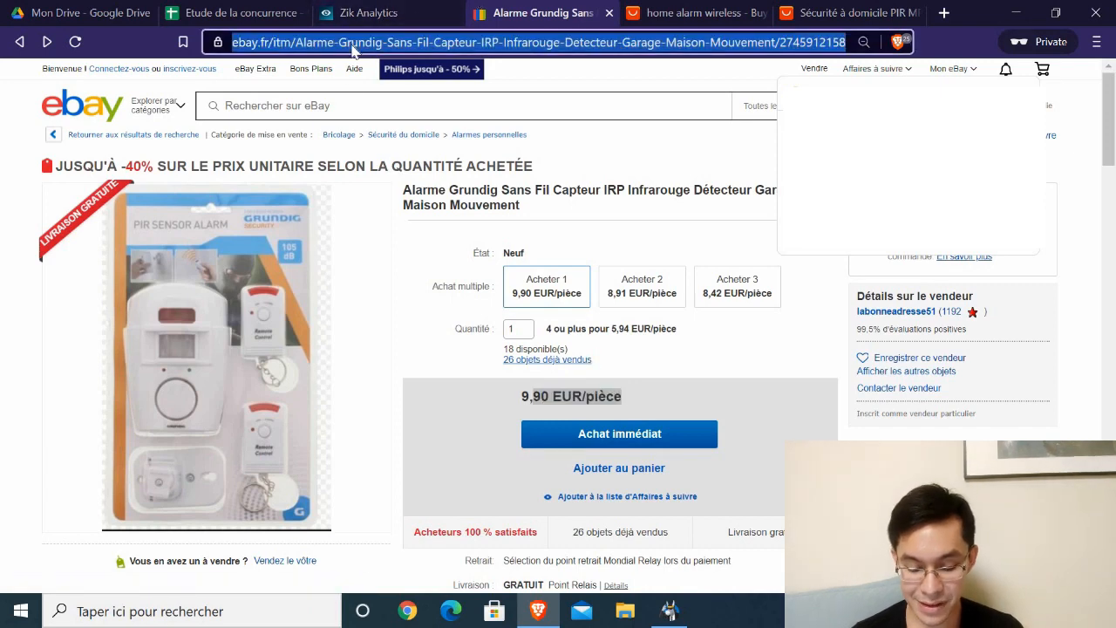
pyautogui.click(225, 7)
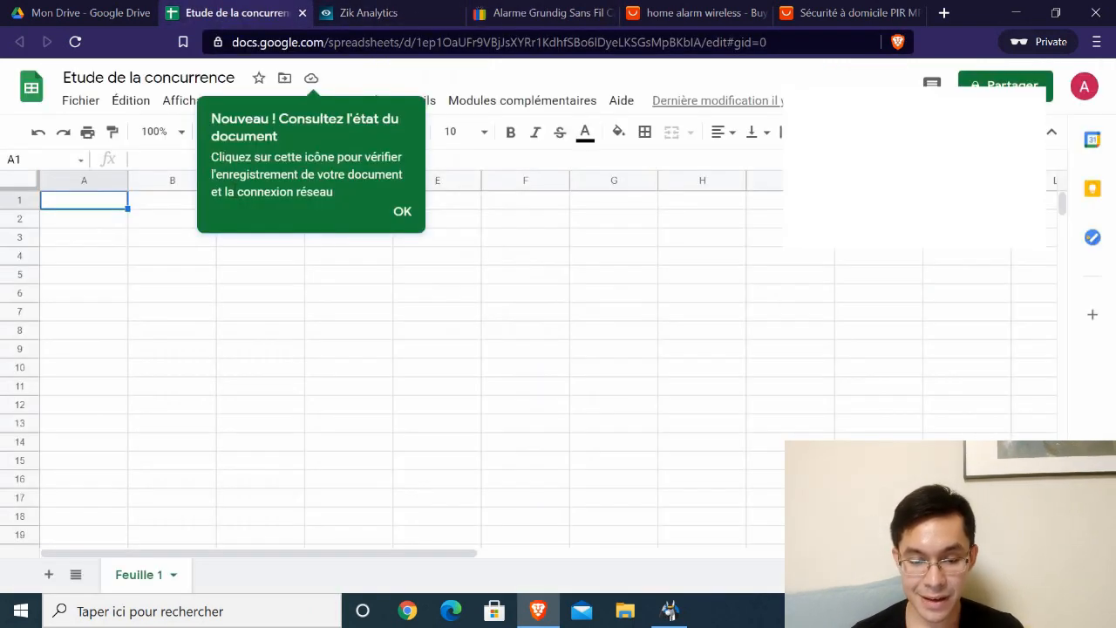
pyautogui.click(75, 206)
pyautogui.click(96, 244)
pyautogui.click(78, 206)
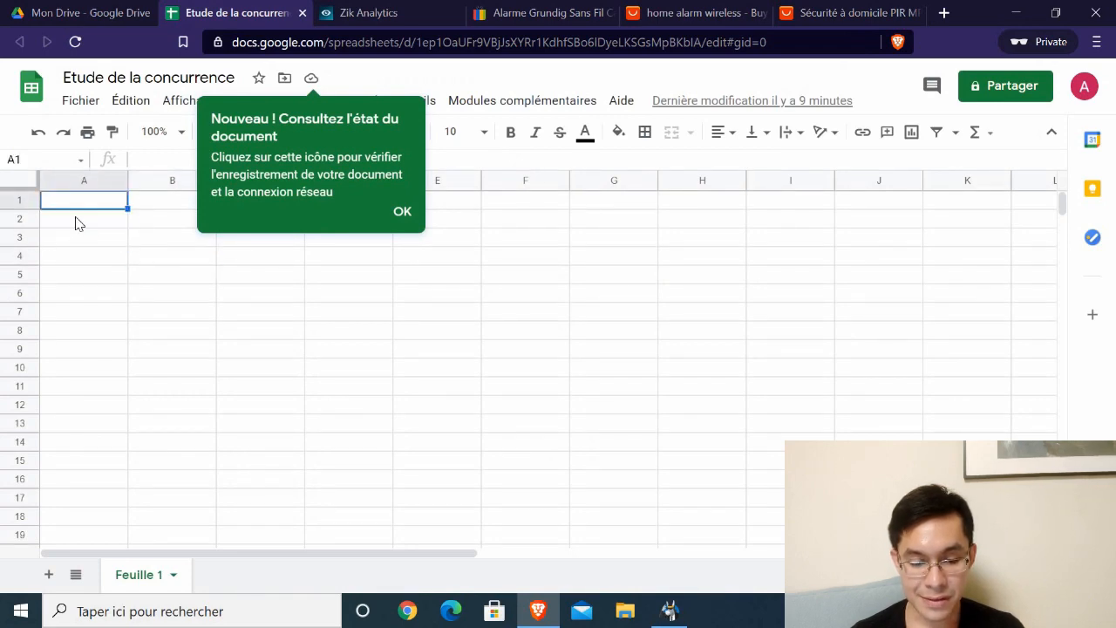
# - Enter the column headings "Nom de la boutique" in A2 and "Lien Article" in B2
pyautogui.click(68, 223)
pyautogui.write('Nom')
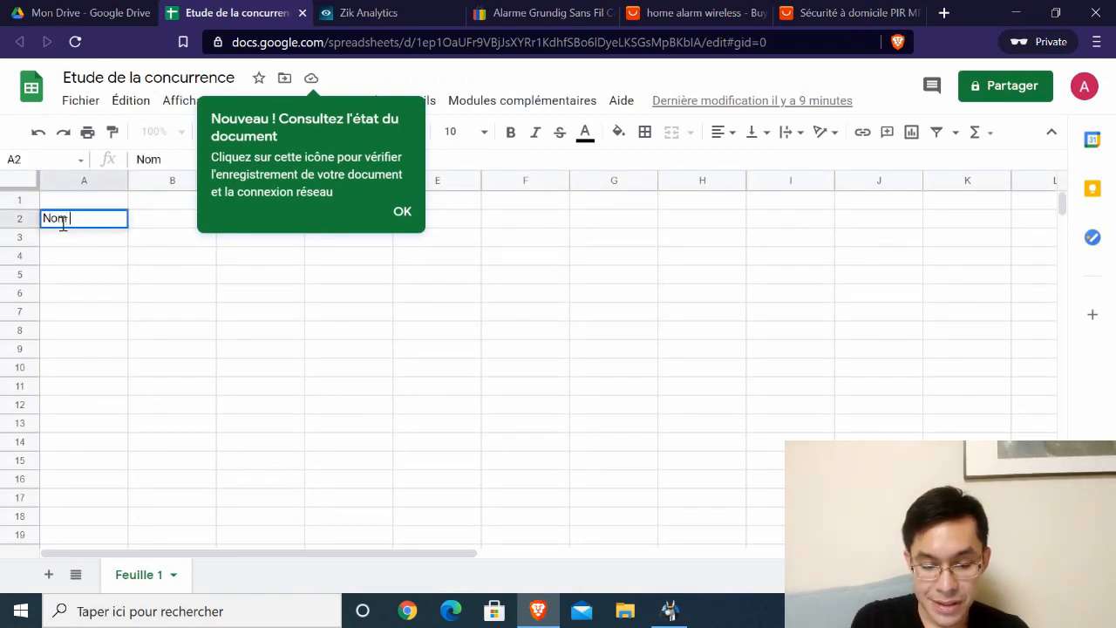
pyautogui.write(' de la boutique')
pyautogui.press('Return')
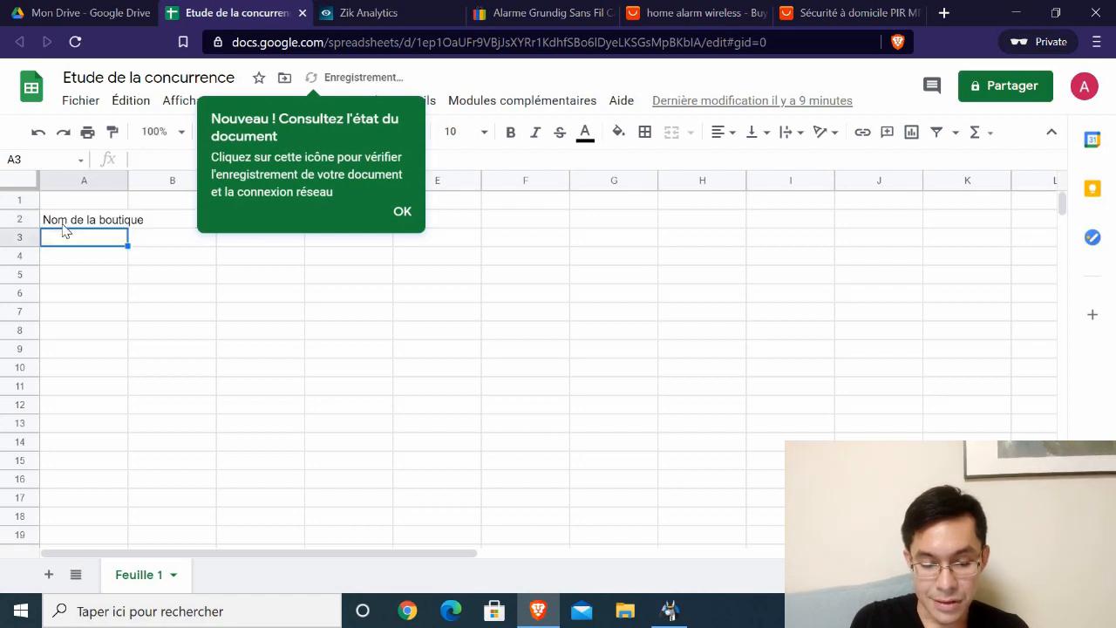
pyautogui.press('Up')
pyautogui.press('Right')
pyautogui.write('Lien Art')
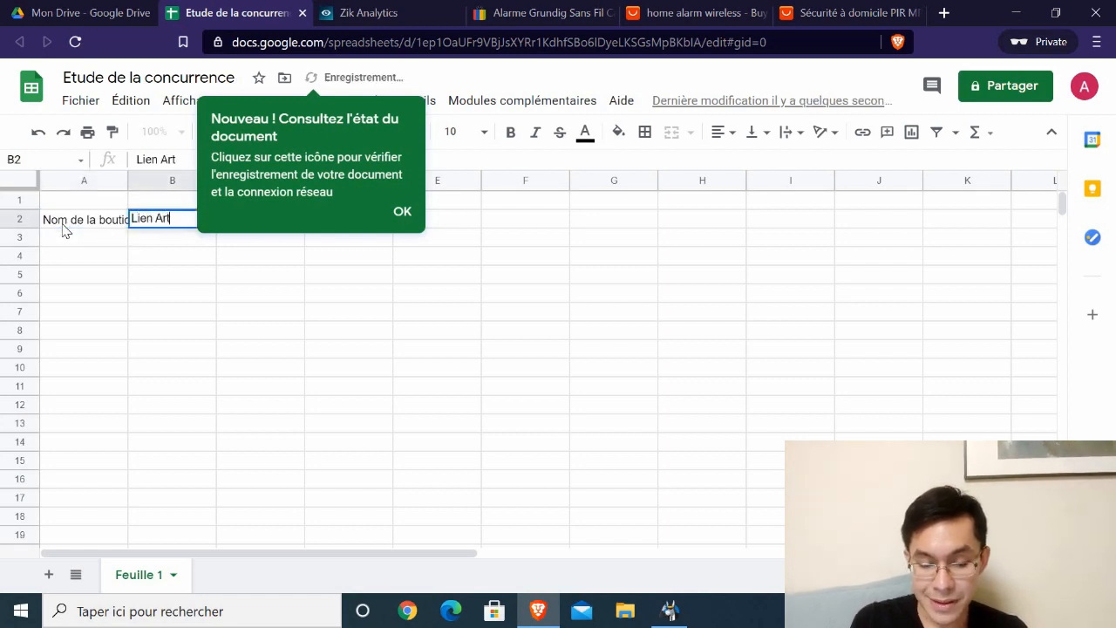
pyautogui.write('icle')
pyautogui.press('Return')
pyautogui.press('Down')
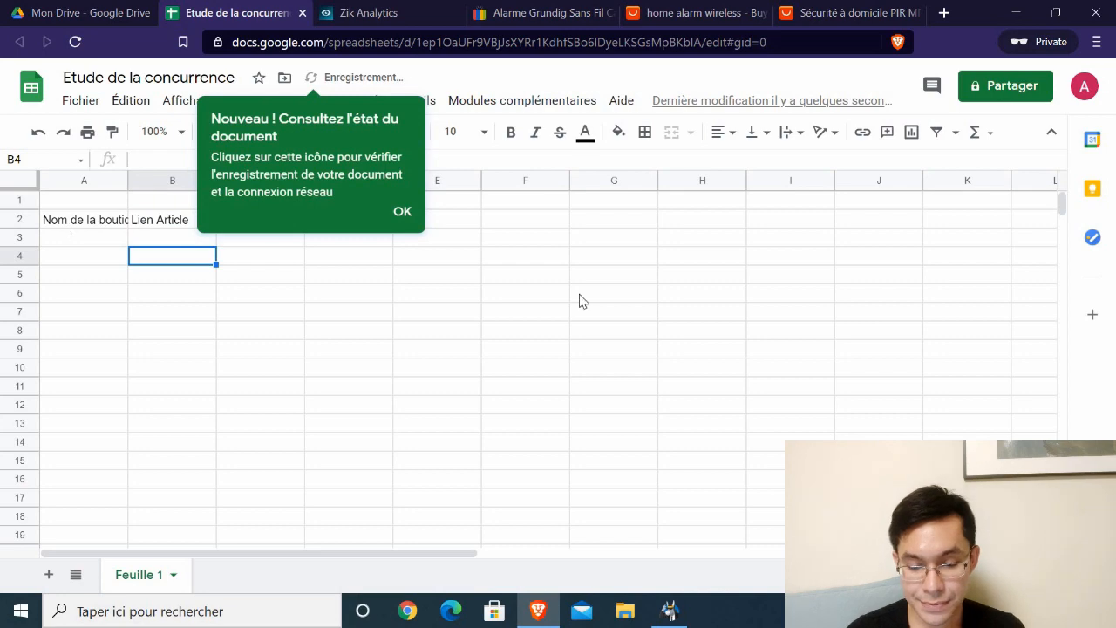
# - Dismiss the document status tip and paste the Grundig listing's eBay URL into cell B4
pyautogui.click(402, 211)
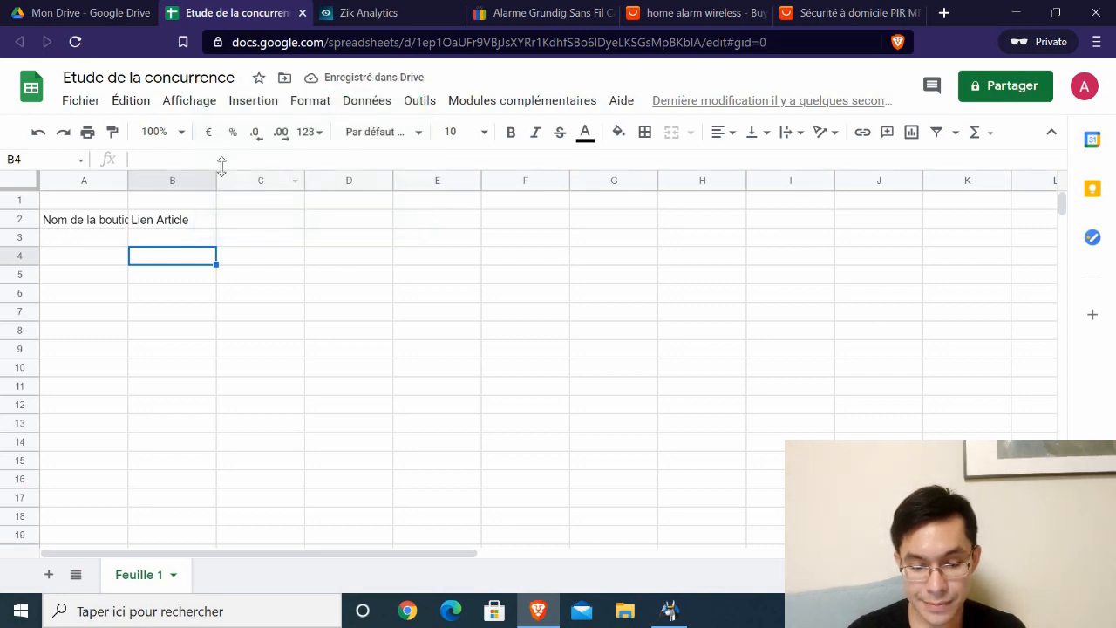
pyautogui.press('Return')
pyautogui.hotkey('ctrl', 'v')
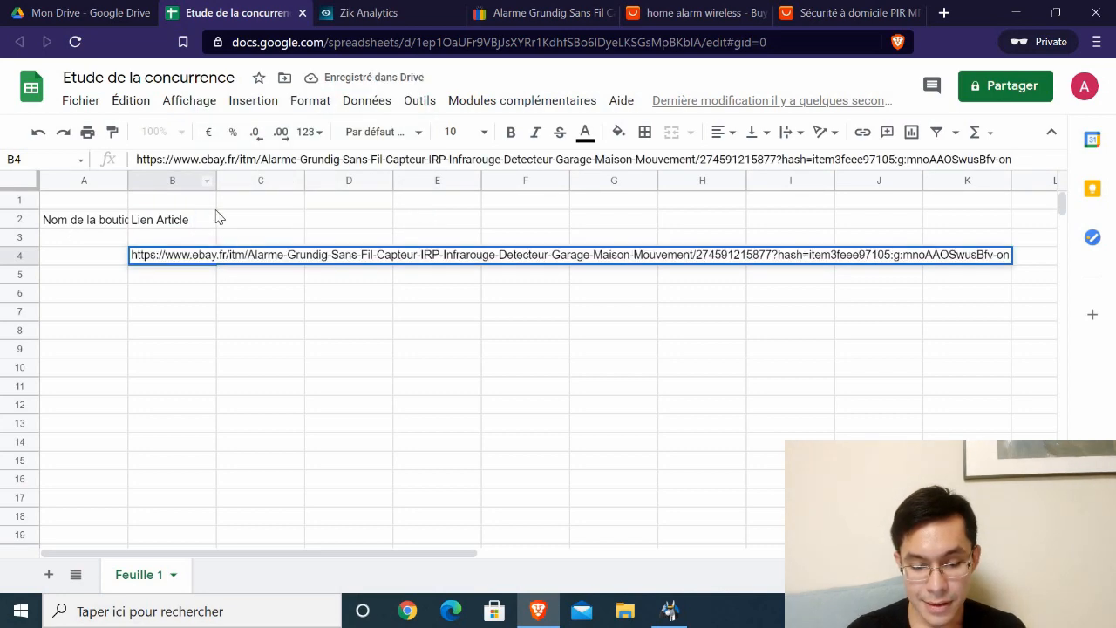
# - Extend the heading in B2 to read "Lien Article eBay"
pyautogui.click(207, 225)
pyautogui.click(210, 158)
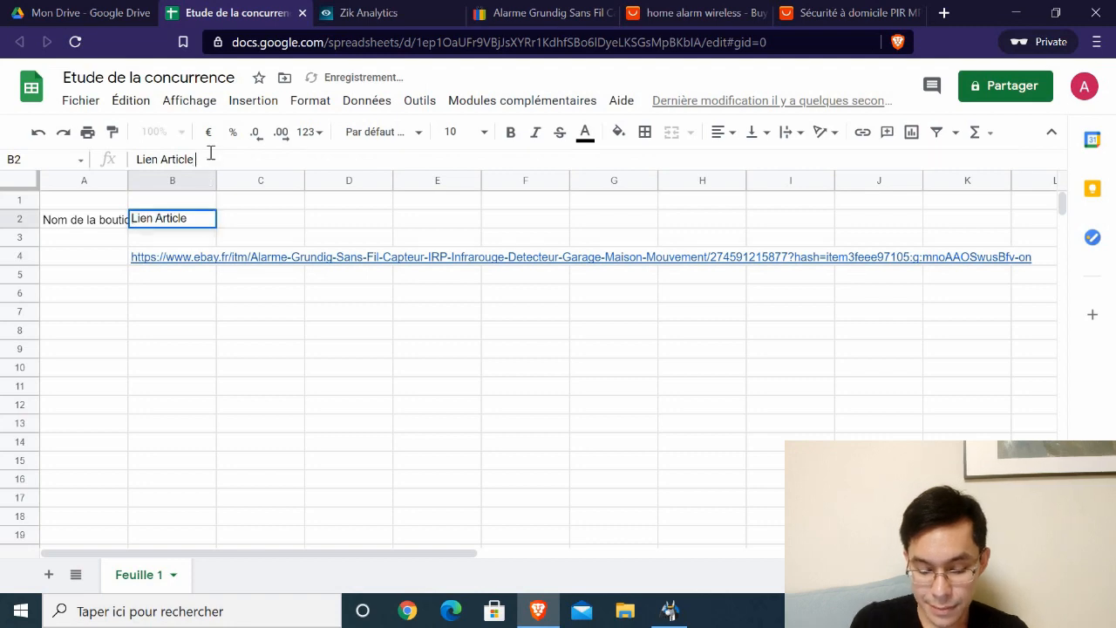
pyautogui.write('eBay')
pyautogui.press('Return')
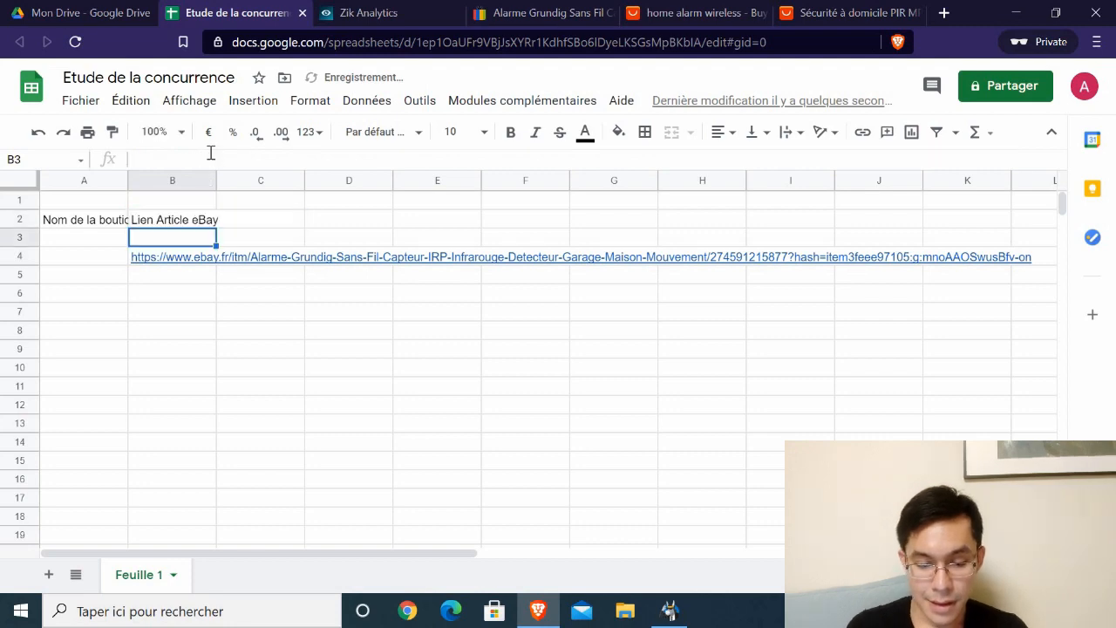
# - Copy the seller's shop name from the Grundig eBay listing and paste it into cell A4 of the spreadsheet
pyautogui.click(99, 262)
pyautogui.click(540, 12)
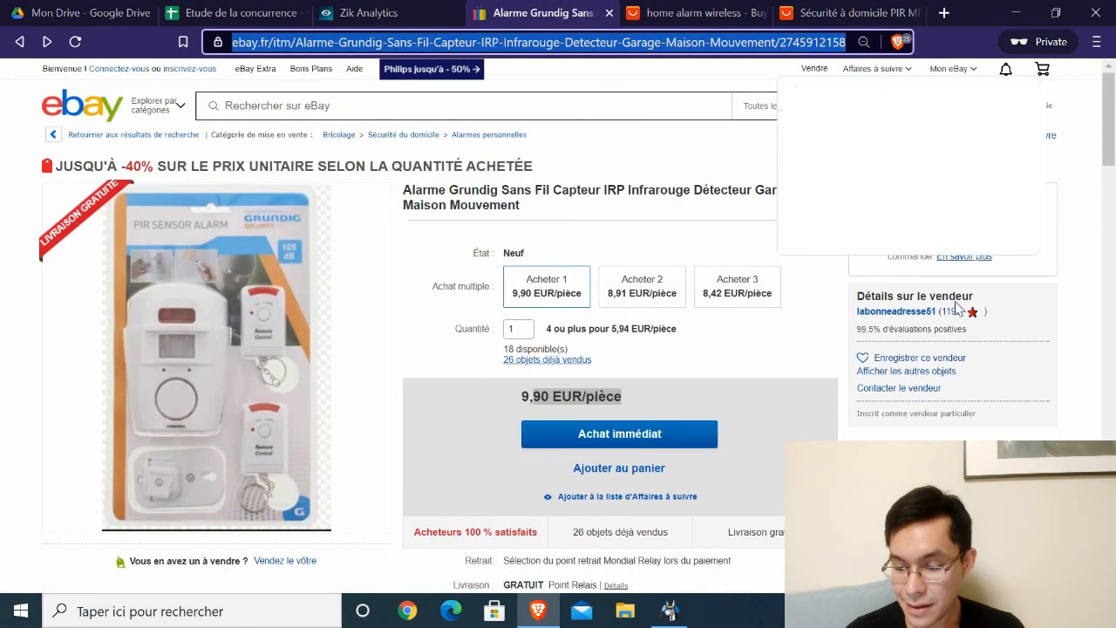
pyautogui.click(946, 320)
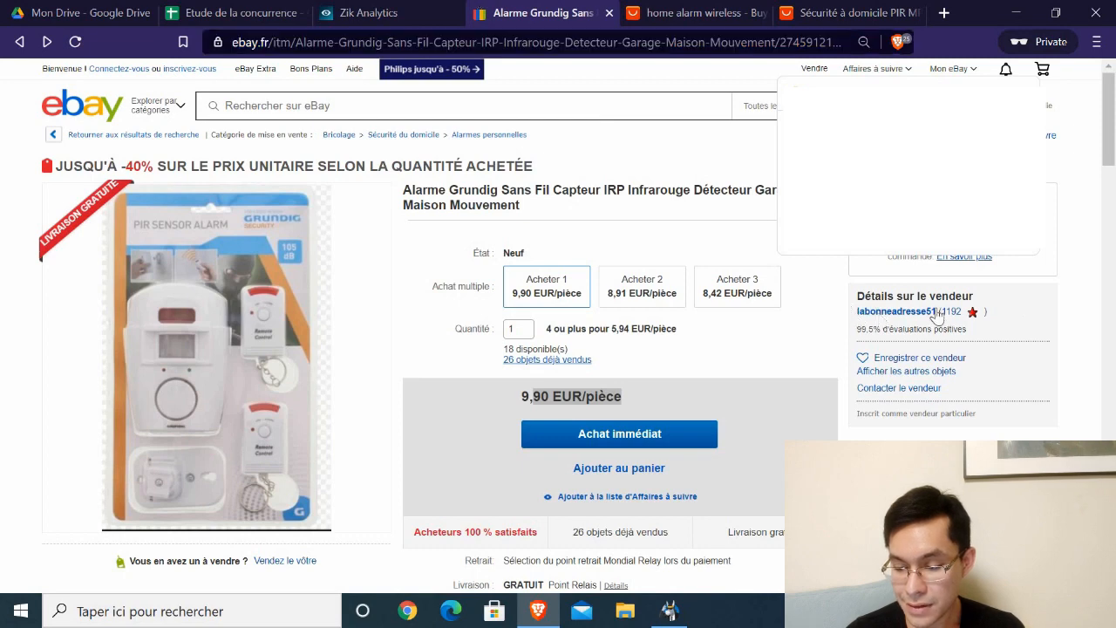
pyautogui.moveTo(937, 313); pyautogui.dragTo(857, 314)
pyautogui.hotkey('ctrl', 'c')
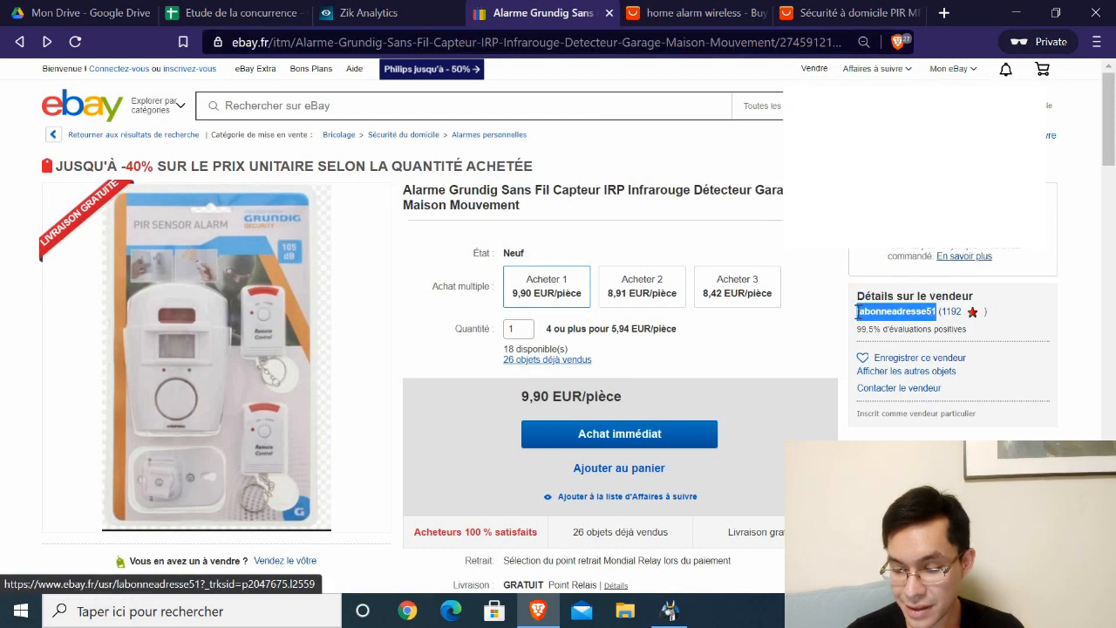
pyautogui.click(231, 19)
pyautogui.hotkey('ctrl', 'v')
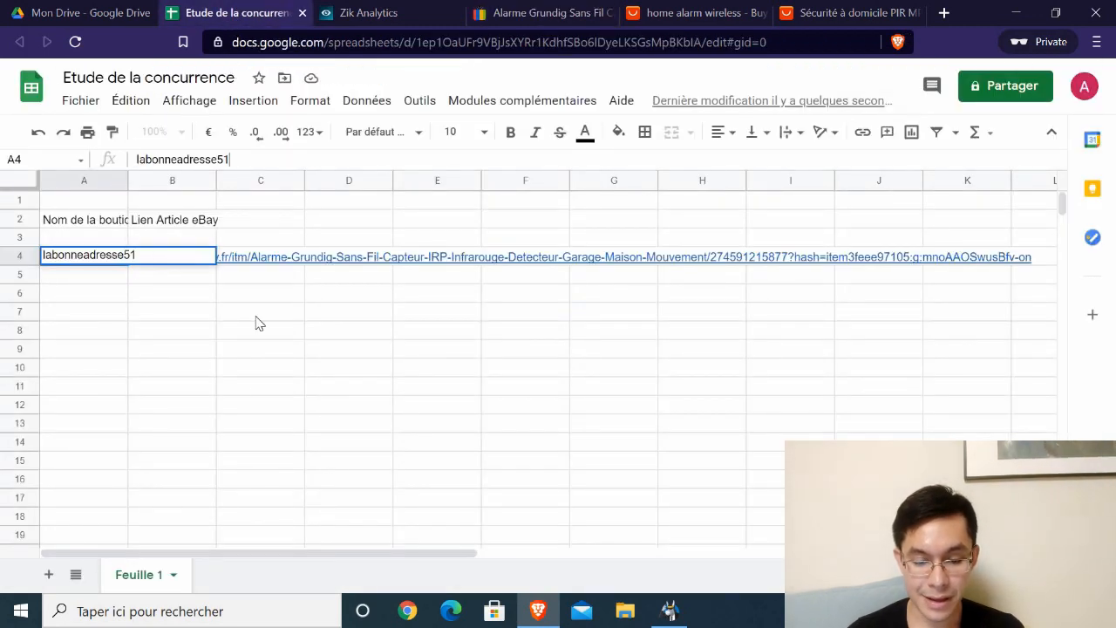
pyautogui.click(274, 293)
# - Enter the column heading "Lien Aliexpress" in cell C2
pyautogui.click(247, 225)
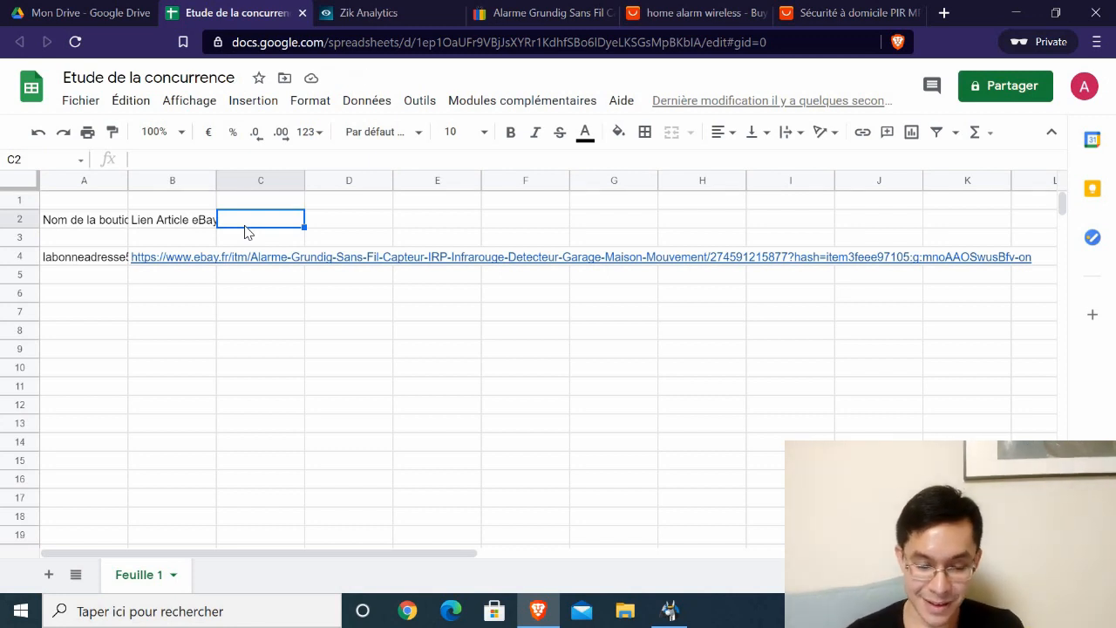
pyautogui.click(198, 163)
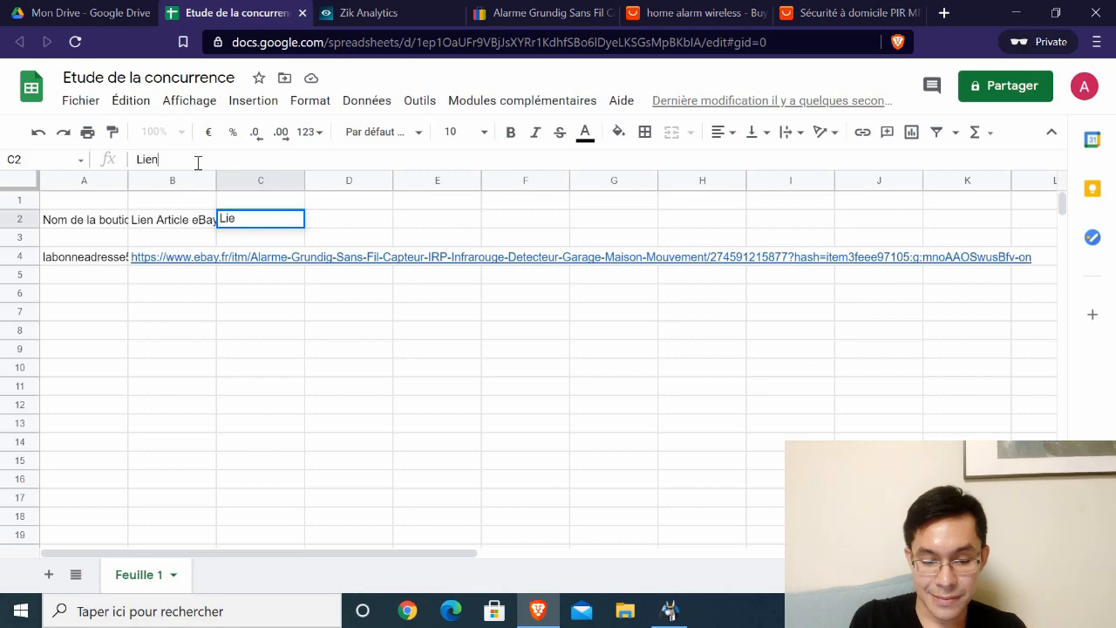
pyautogui.write('Lien Aliexpress')
pyautogui.press('Return')
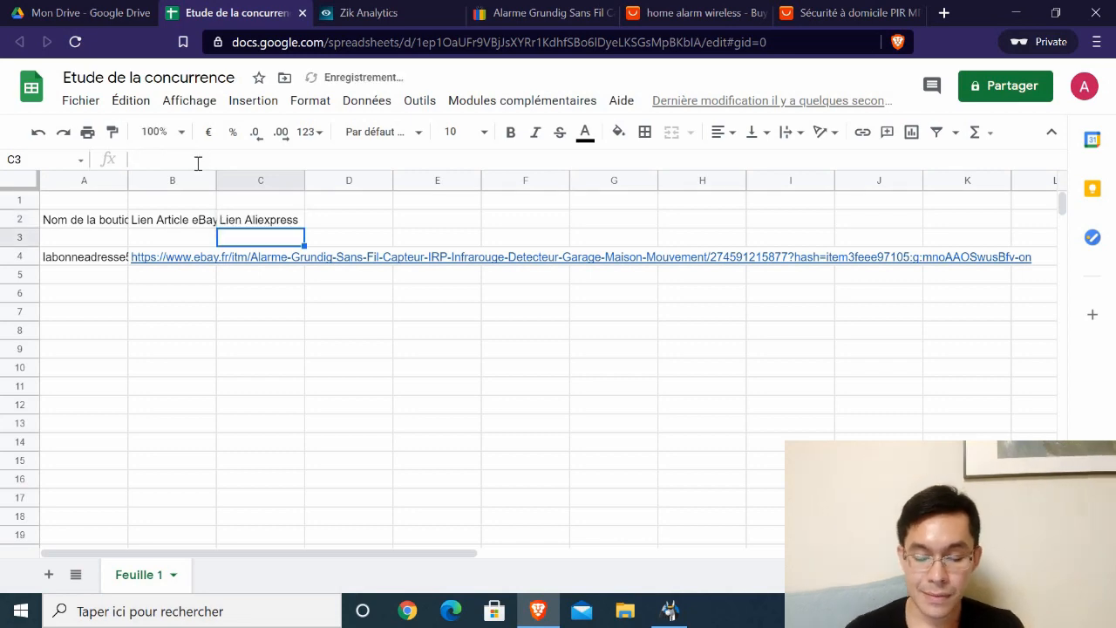
# - Find the similar € 2,26 alarm among the EMASTIFF product page's "Vous aimerez aussi" suggestions and open it in a new tab
pyautogui.moveTo(276, 387); pyautogui.dragTo(276, 404)
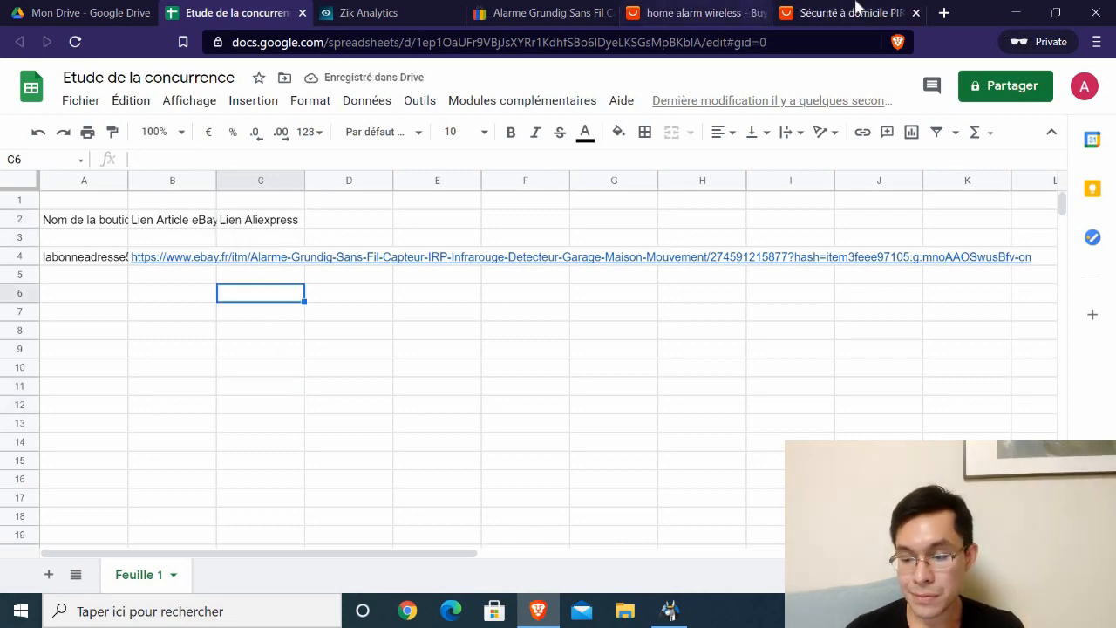
pyautogui.click(850, 12)
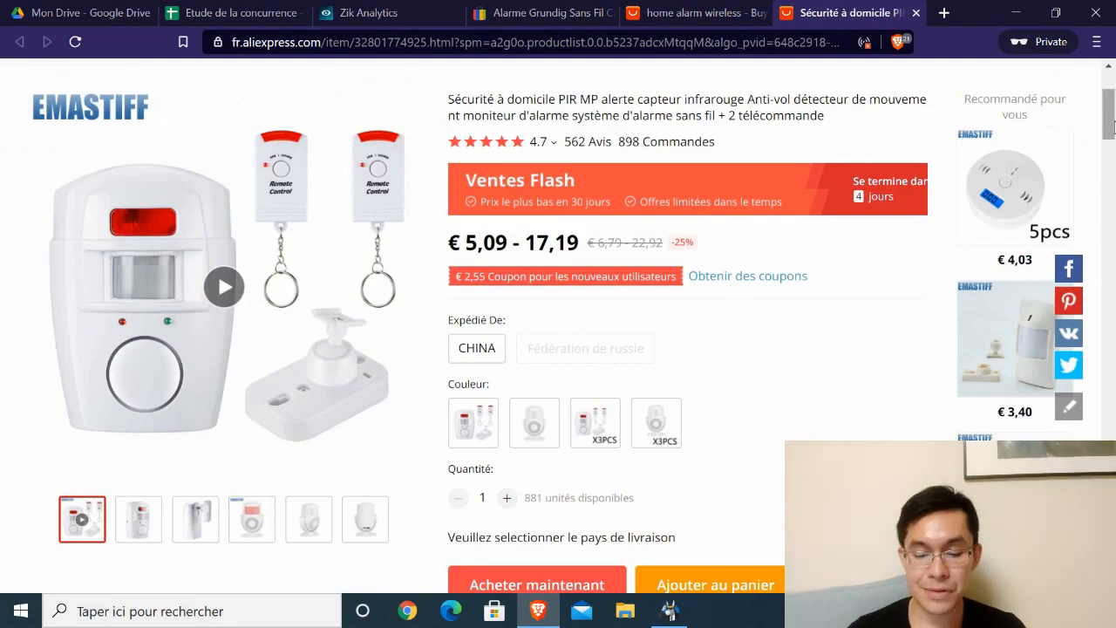
pyautogui.moveTo(1109, 127); pyautogui.dragTo(1115, 265)
pyautogui.moveTo(1109, 377); pyautogui.dragTo(1109, 455)
pyautogui.scroll(-1, 816, 429)
pyautogui.rightClick(809, 335)
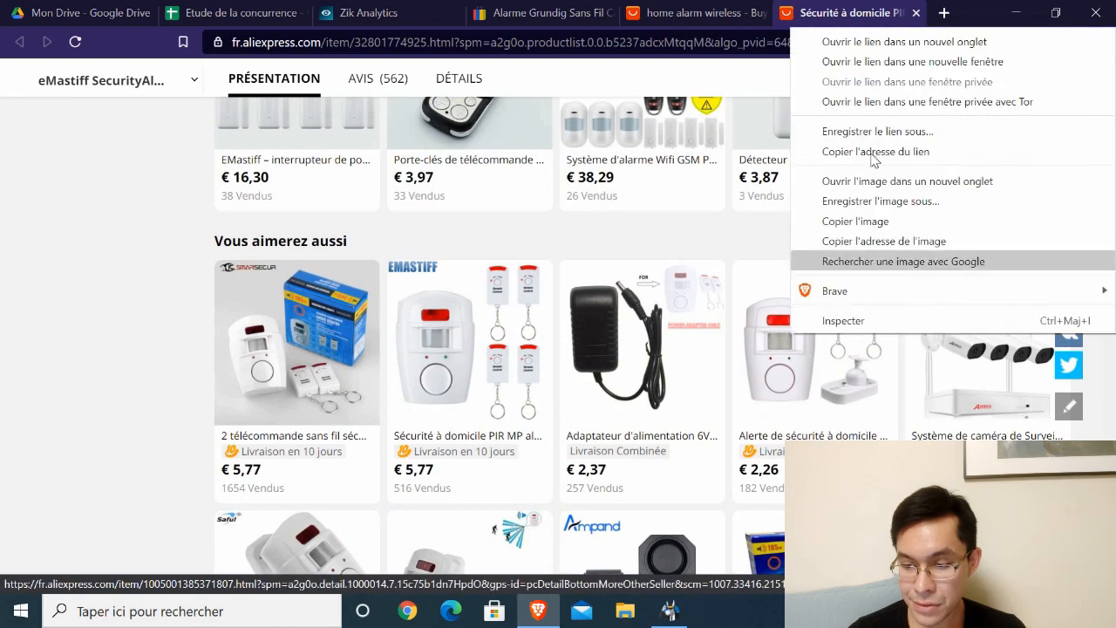
pyautogui.click(876, 41)
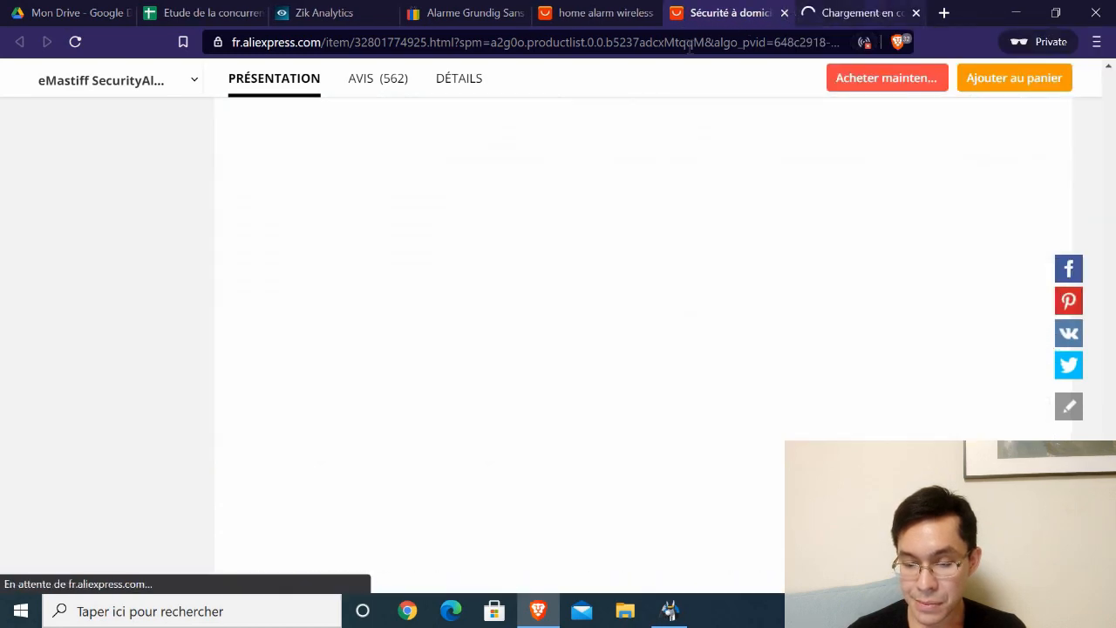
# - Check the alternative alarm's price and delivery when shipped from France and from China, and return to the EMASTIFF alarm
pyautogui.hotkey('ctrl', 'Tab')
pyautogui.scroll(-1, 610, 249)
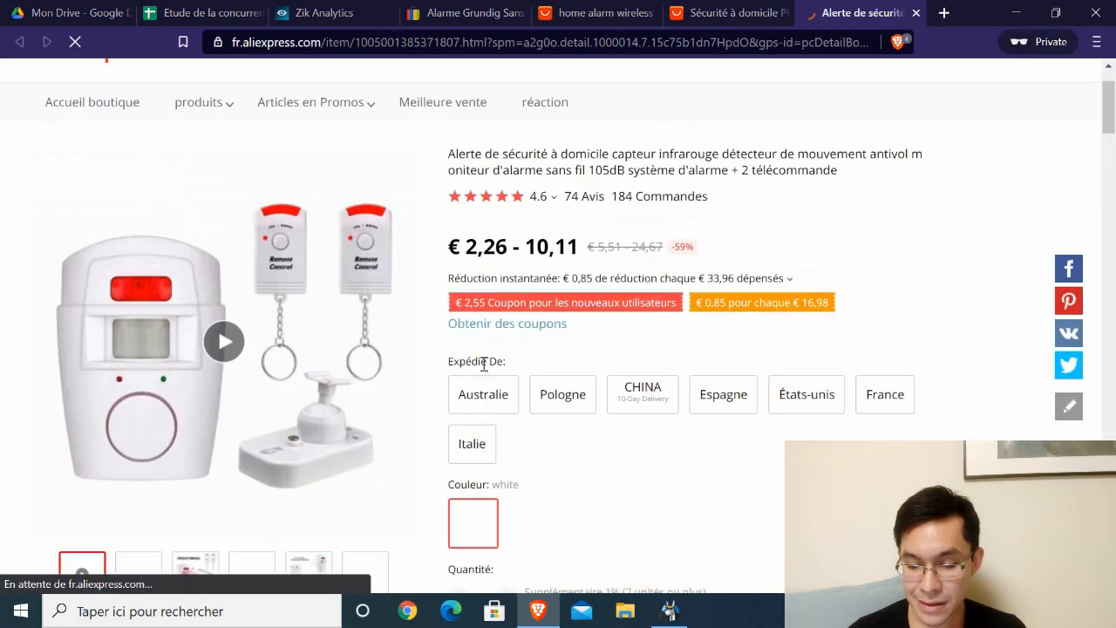
pyautogui.click(910, 399)
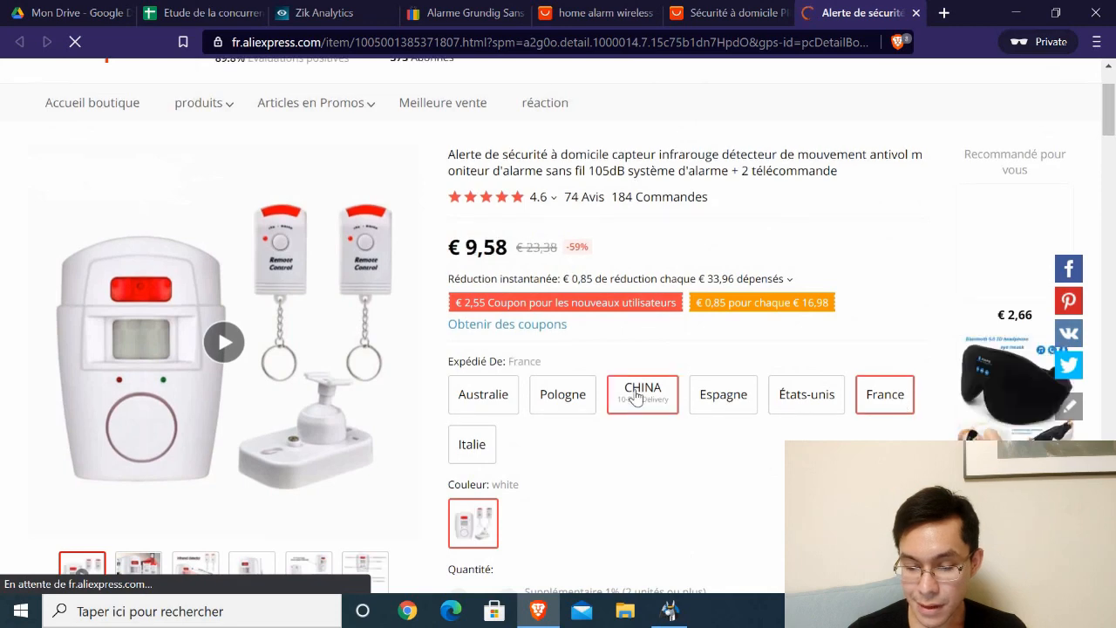
pyautogui.click(642, 394)
pyautogui.scroll(-1, 445, 427)
pyautogui.scroll(-2, 442, 427)
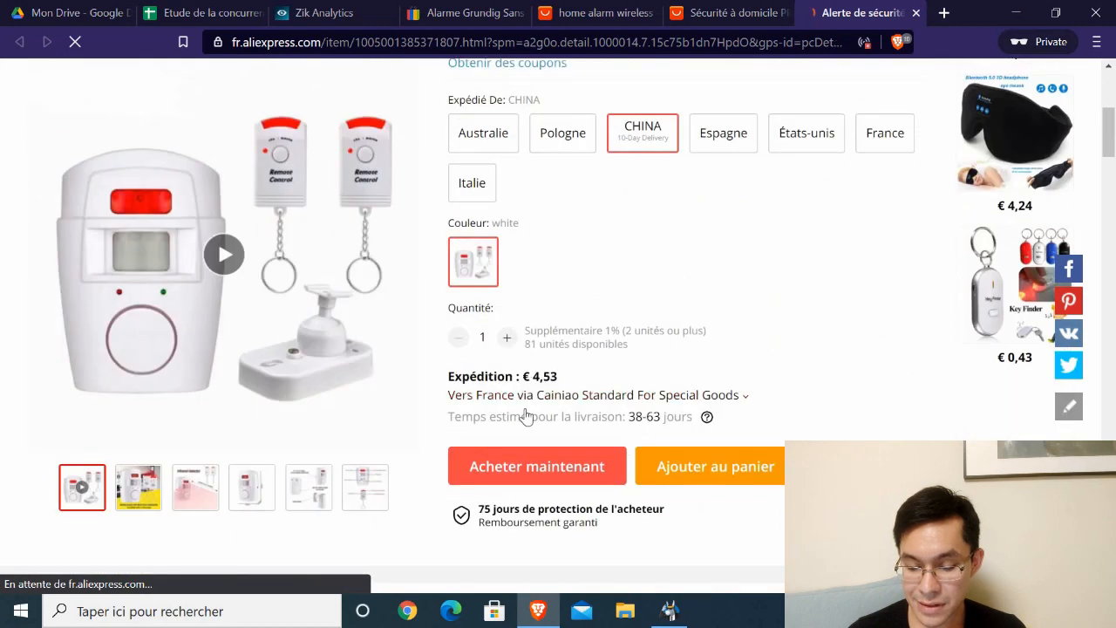
pyautogui.scroll(3, 562, 406)
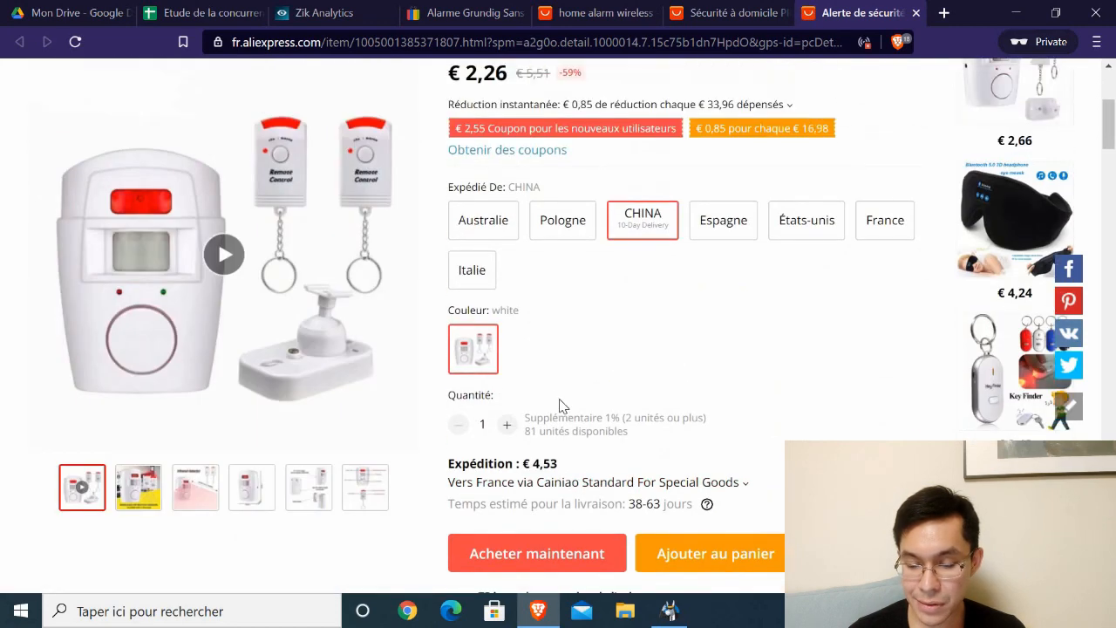
pyautogui.click(756, 17)
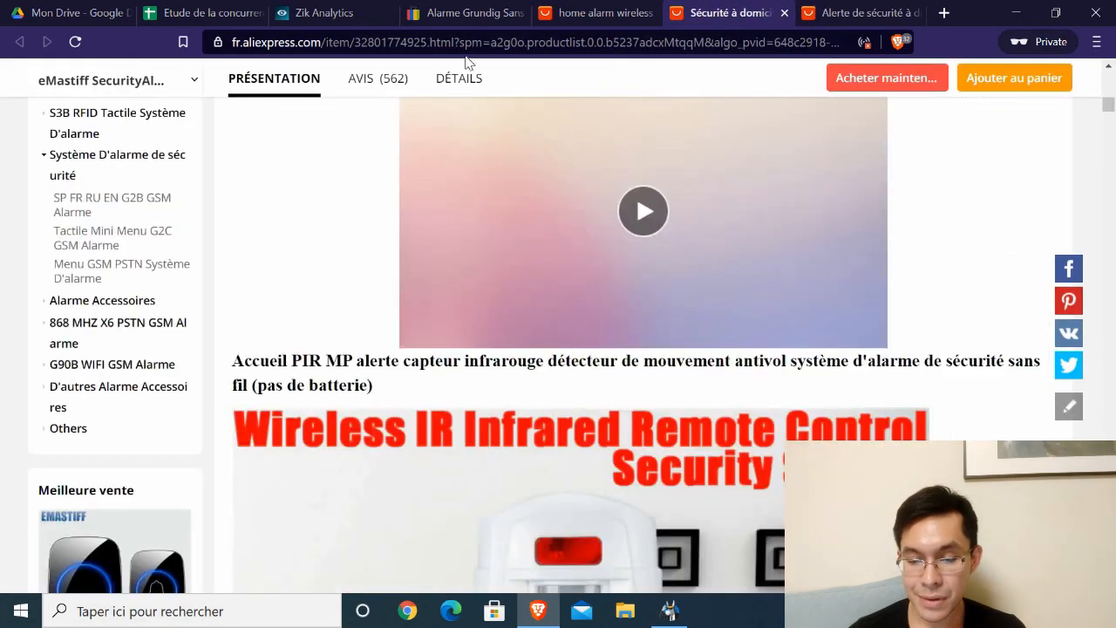
# - Copy the EMASTIFF alarm's AliExpress page address and paste it into cell C4 of the spreadsheet
pyautogui.click(488, 42)
pyautogui.click(200, 12)
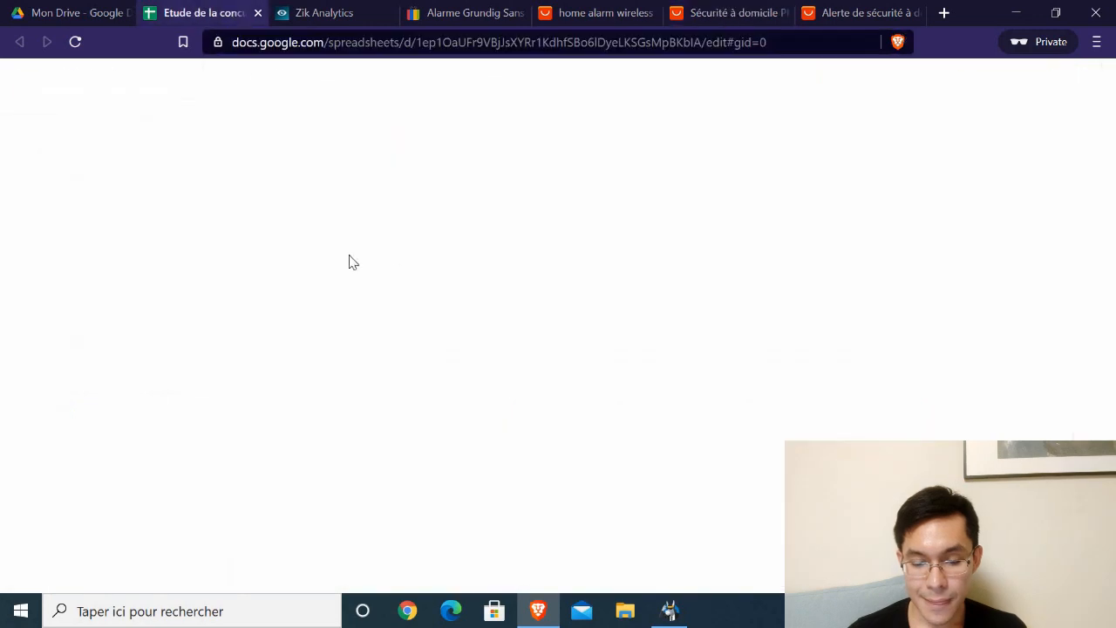
pyautogui.click(279, 243)
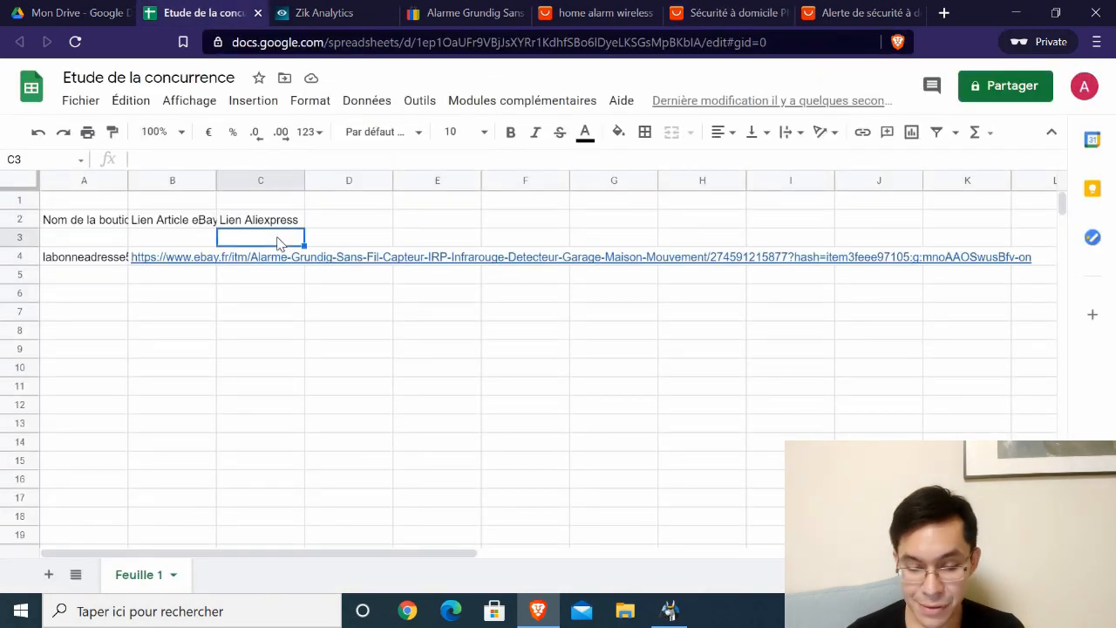
pyautogui.press('Down')
pyautogui.press('Return')
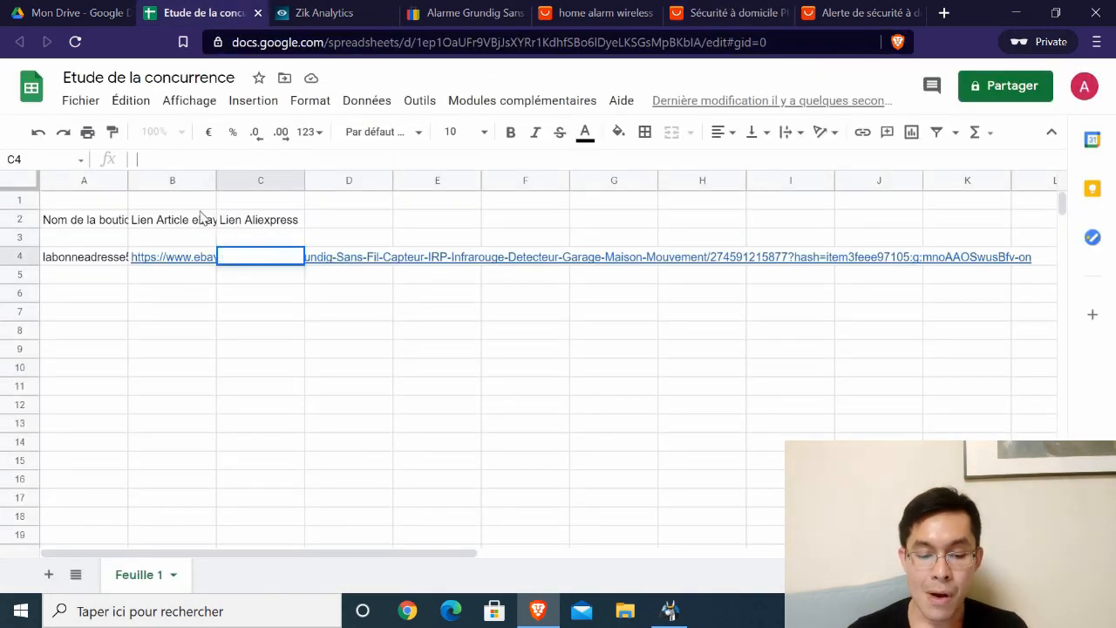
pyautogui.hotkey('ctrl', 'v')
pyautogui.click(202, 338)
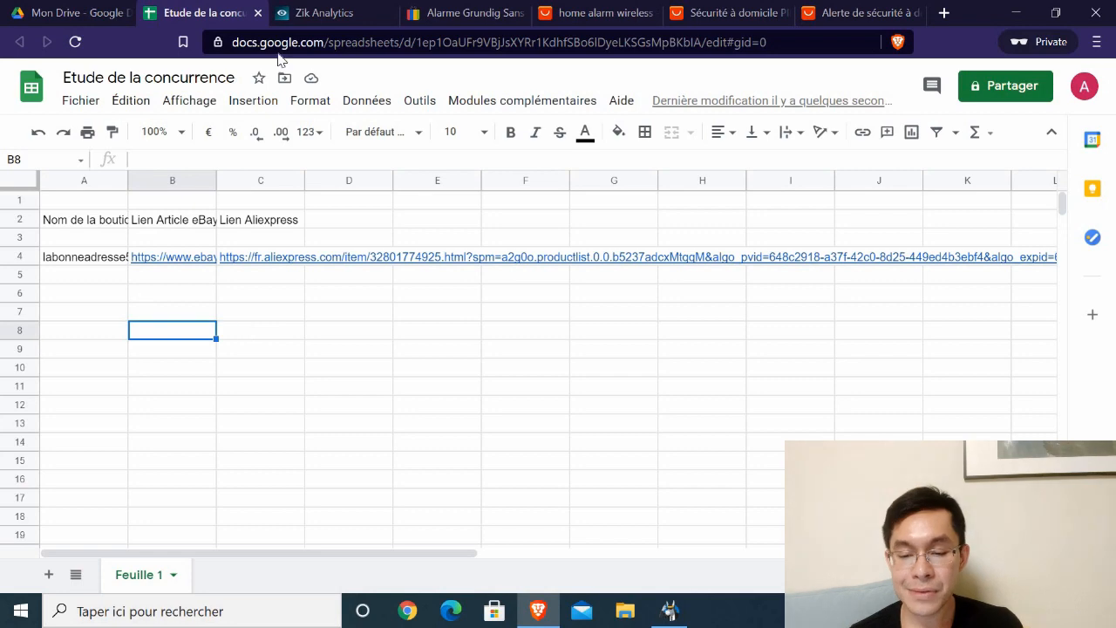
pyautogui.click(439, 14)
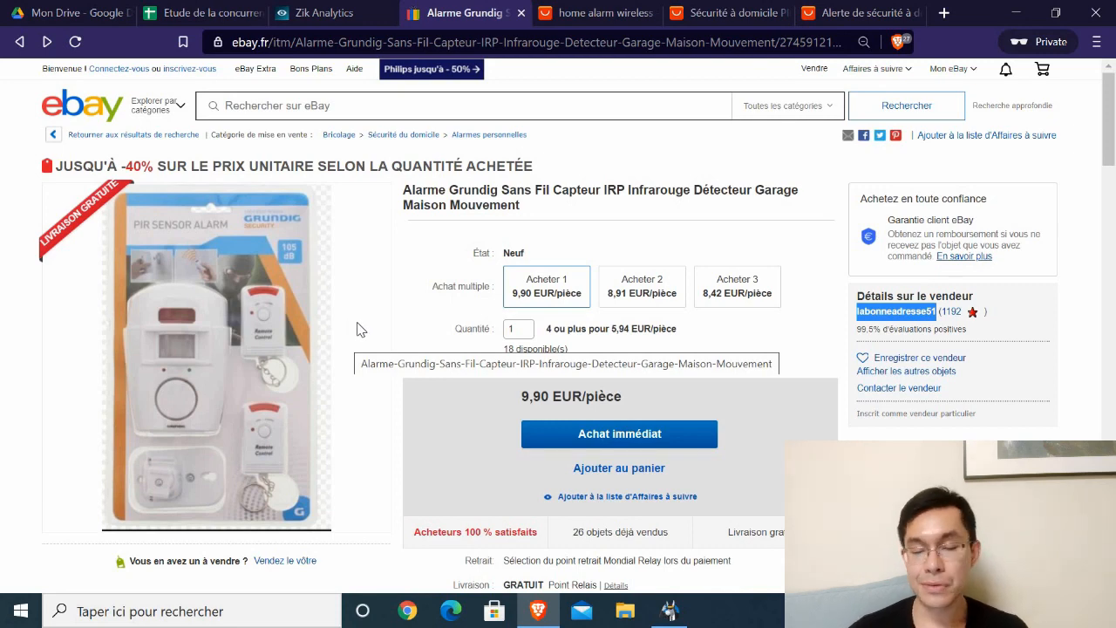
pyautogui.click(185, 12)
pyautogui.click(84, 274)
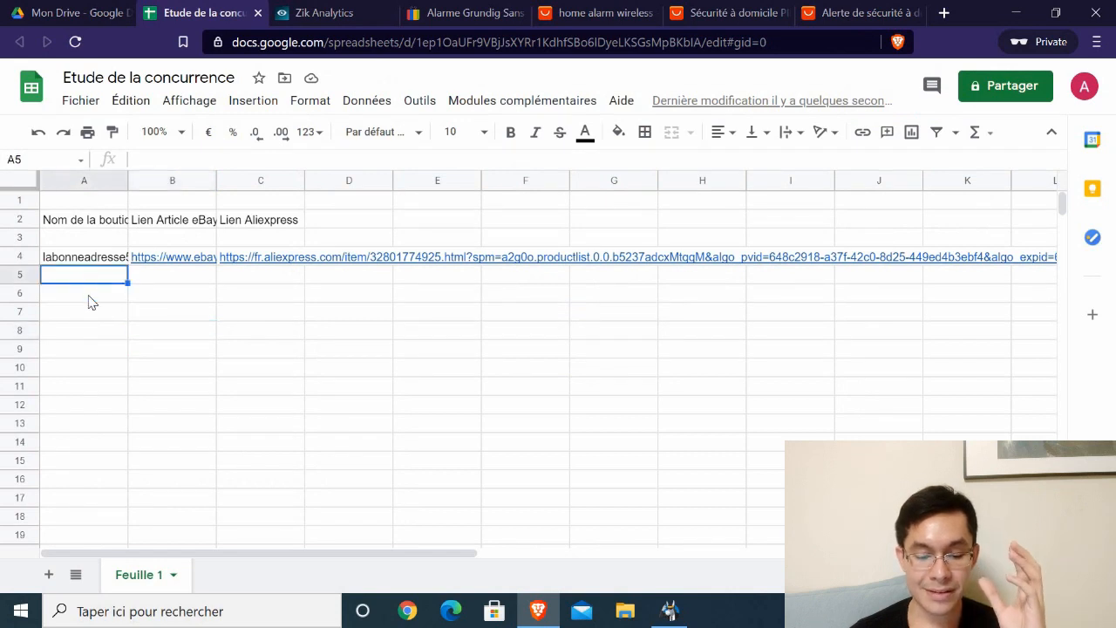
pyautogui.click(89, 296)
pyautogui.click(103, 365)
pyautogui.click(117, 445)
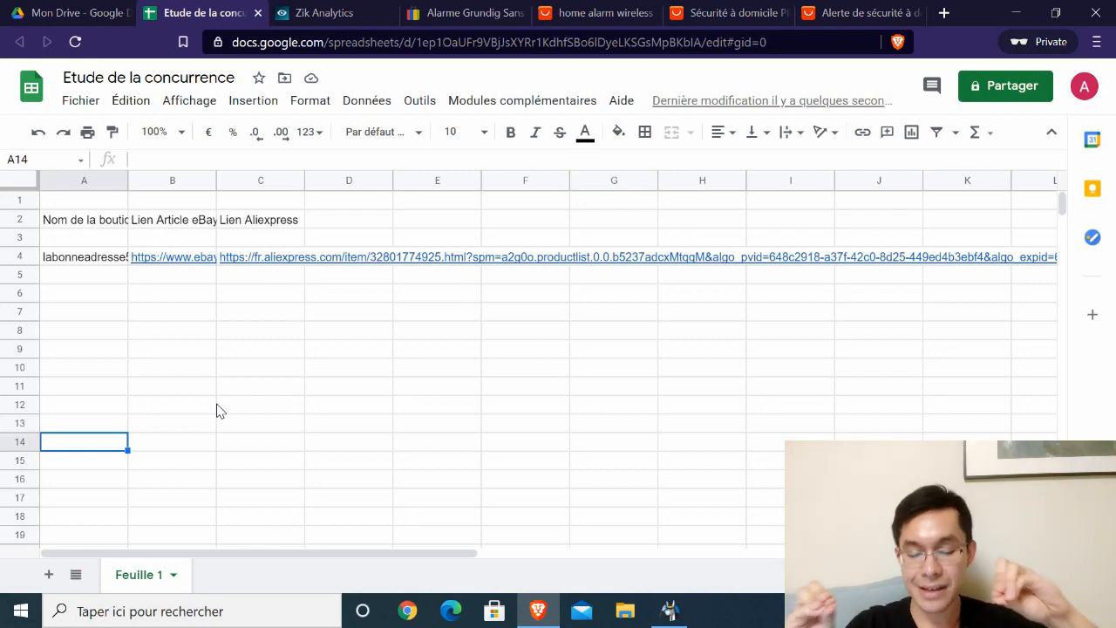
# - Open the seller's profile from the Grundig eBay listing in a new tab and look over it
pyautogui.click(462, 12)
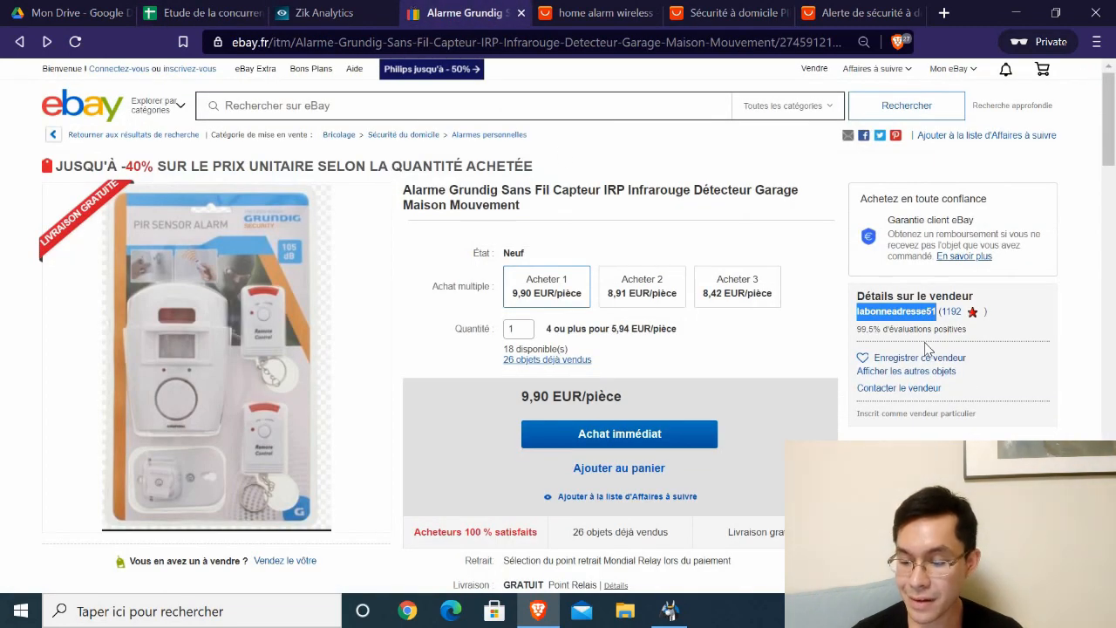
pyautogui.rightClick(884, 315)
pyautogui.click(907, 324)
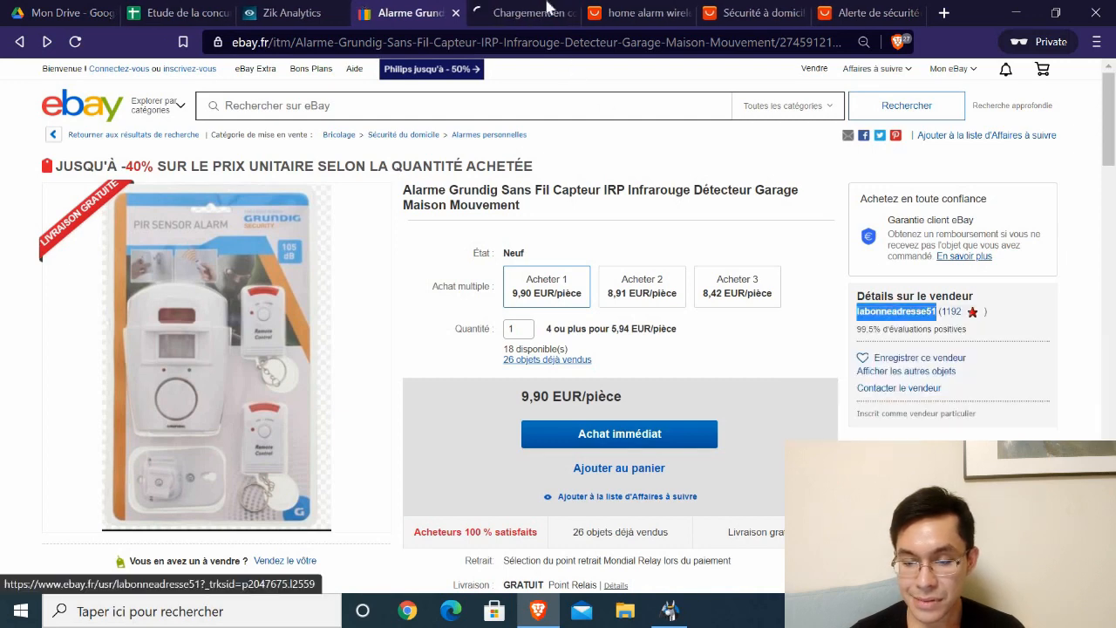
pyautogui.click(526, 12)
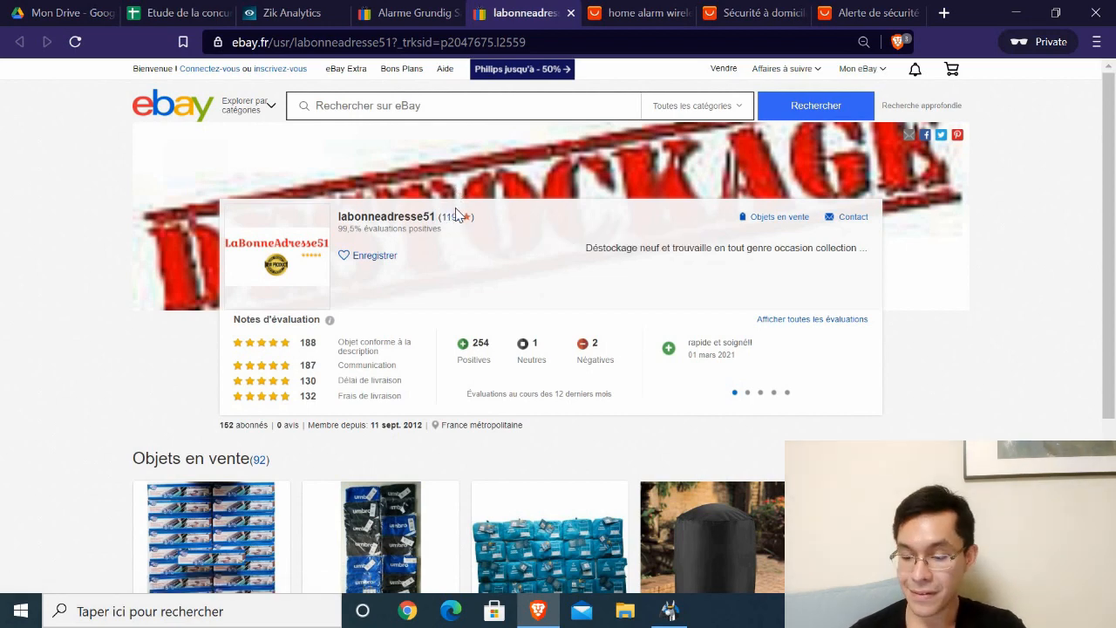
pyautogui.scroll(-3, 456, 215)
pyautogui.scroll(3, 456, 215)
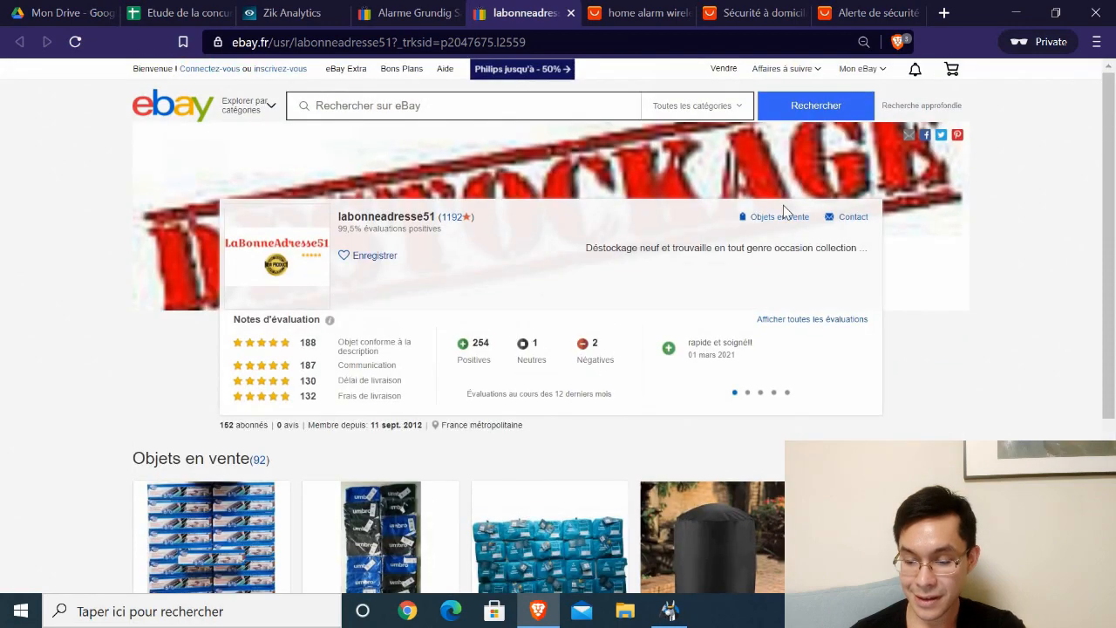
# - Open the seller's "Objets en vente" list from the profile in a new tab and switch to it
pyautogui.rightClick(779, 225)
pyautogui.click(785, 230)
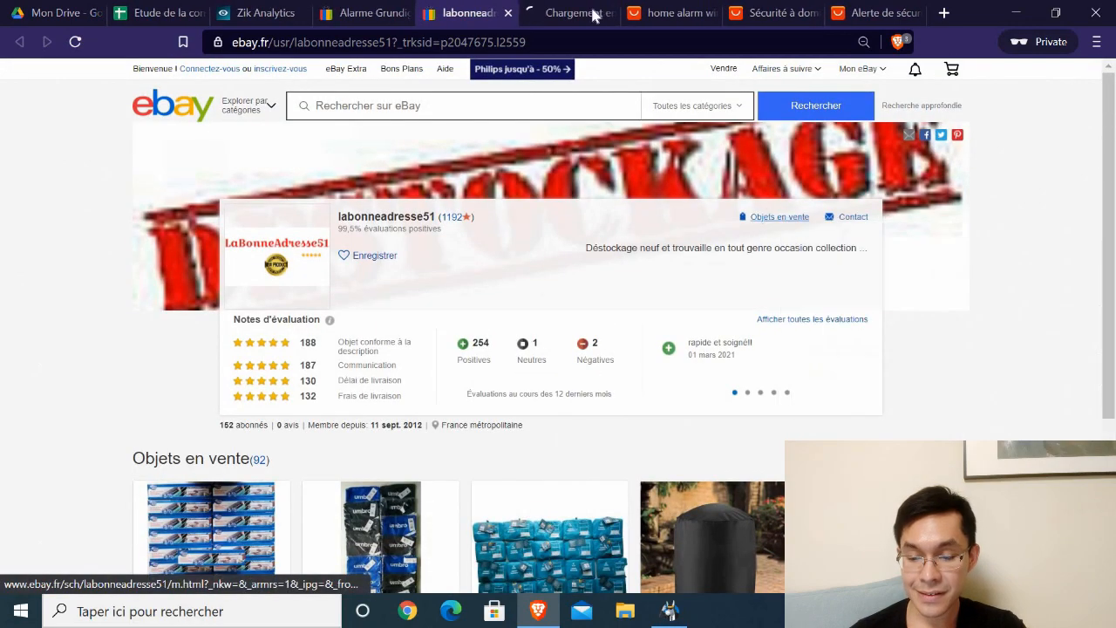
pyautogui.click(567, 9)
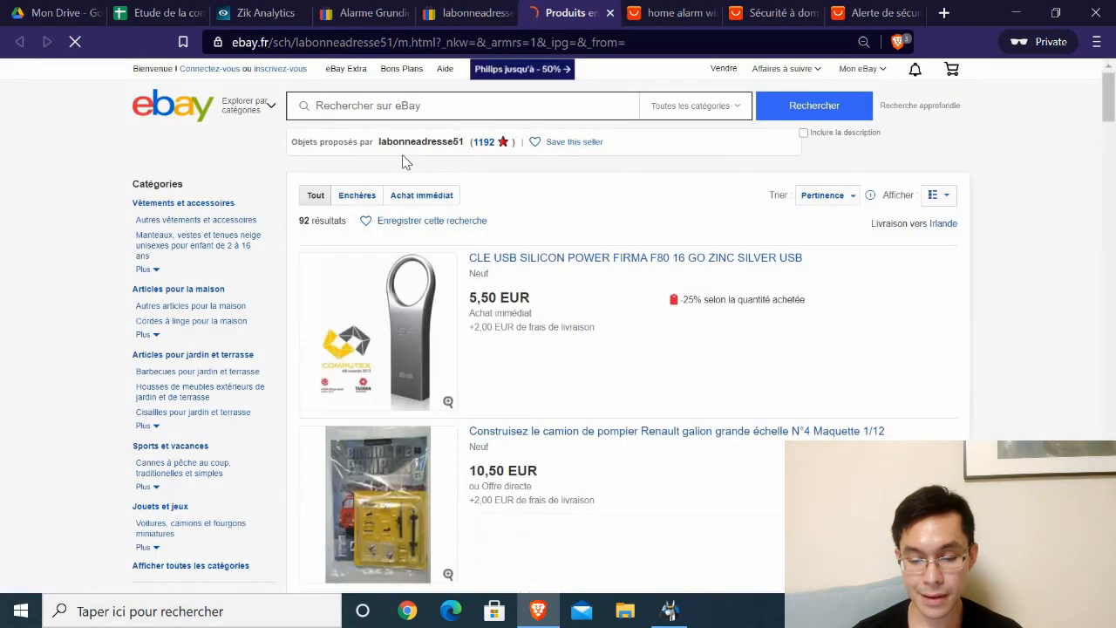
# - Examine the seller's items for sale to find another product worth studying
pyautogui.scroll(-2, 402, 160)
pyautogui.scroll(-3, 401, 161)
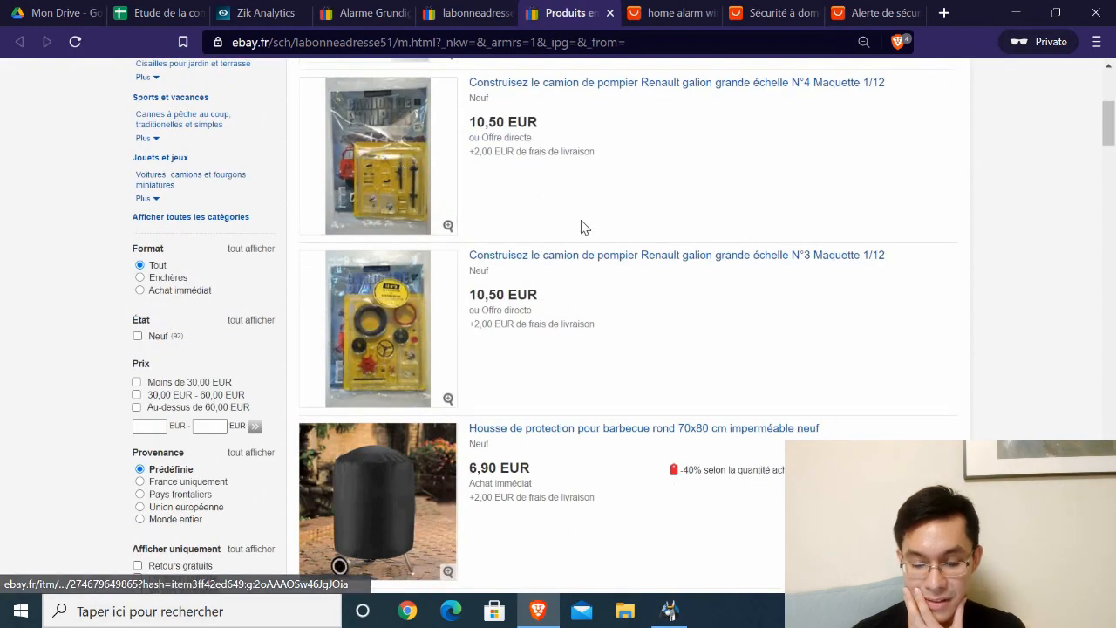
pyautogui.scroll(-2, 583, 228)
pyautogui.scroll(-15, 551, 238)
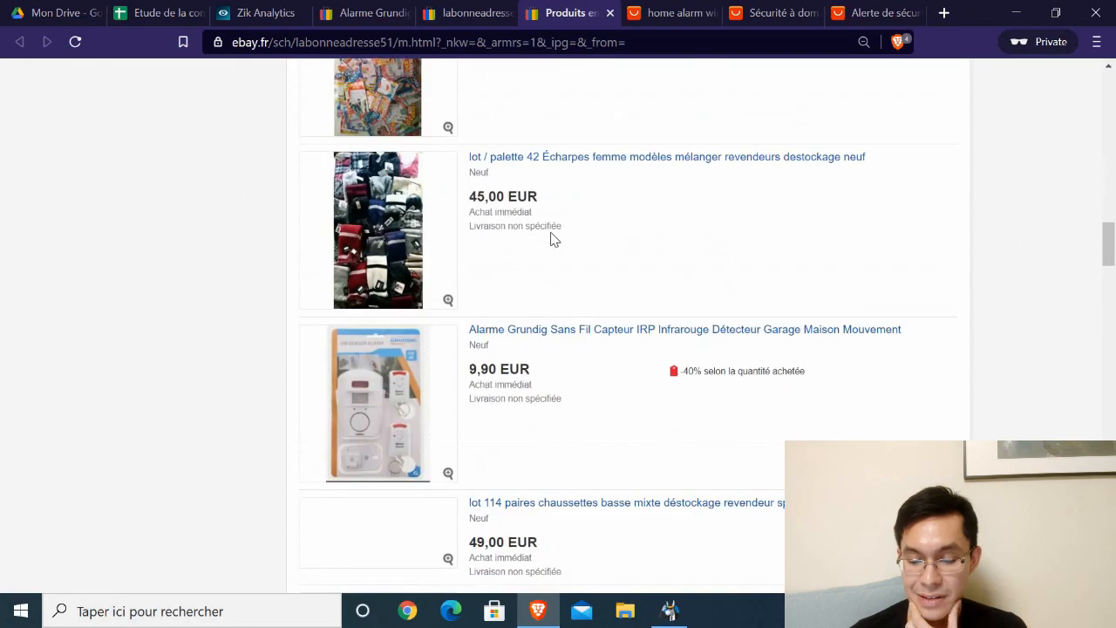
pyautogui.scroll(-15, 553, 238)
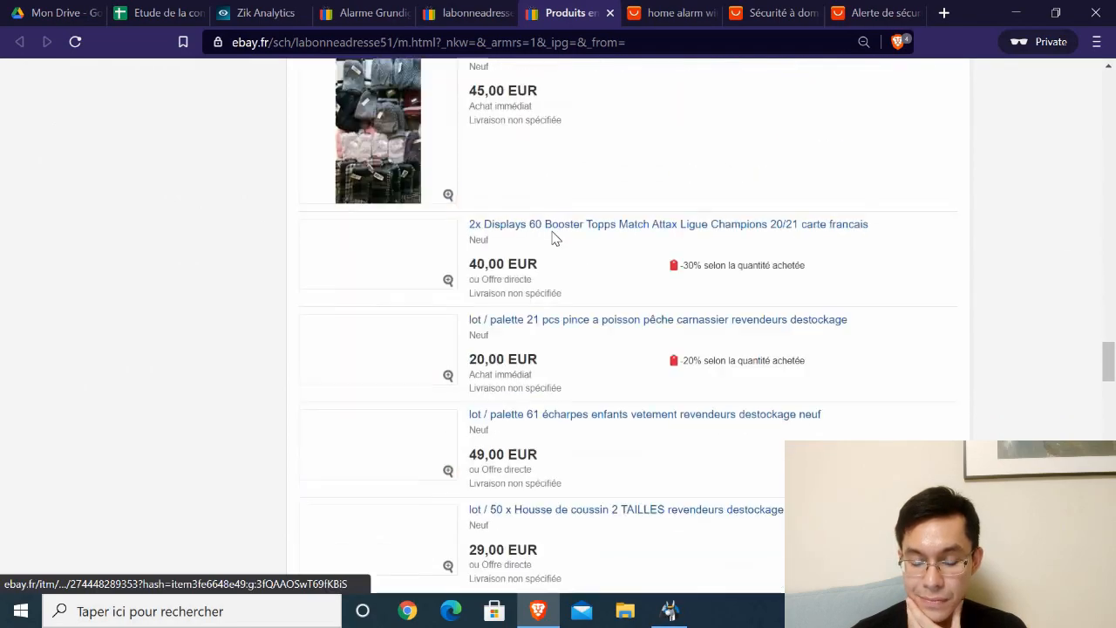
pyautogui.scroll(-15, 558, 239)
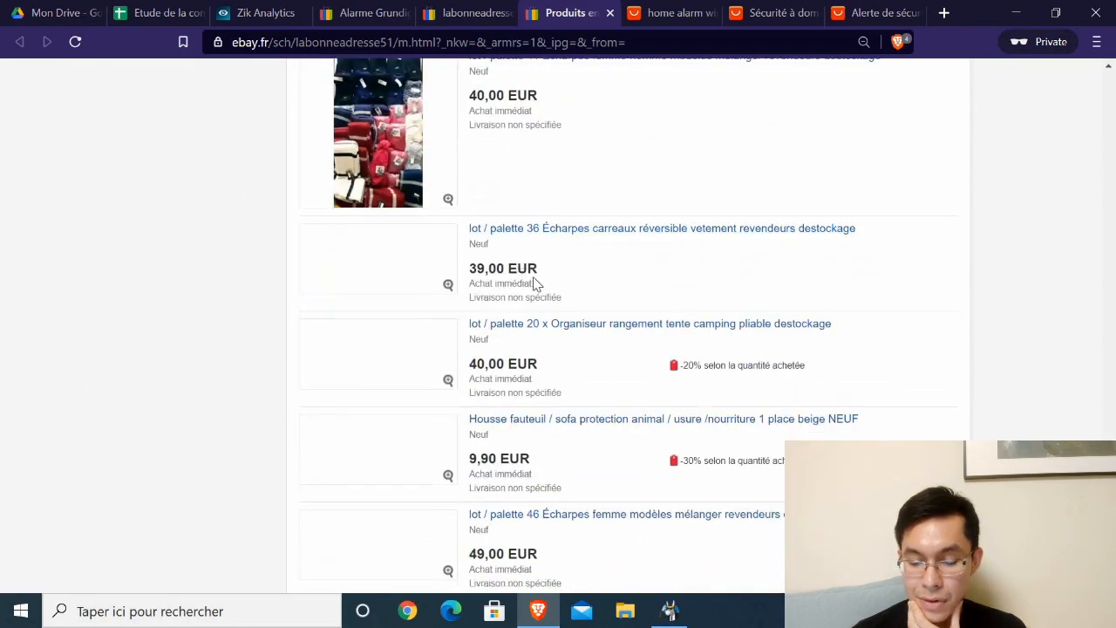
pyautogui.scroll(-10, 523, 296)
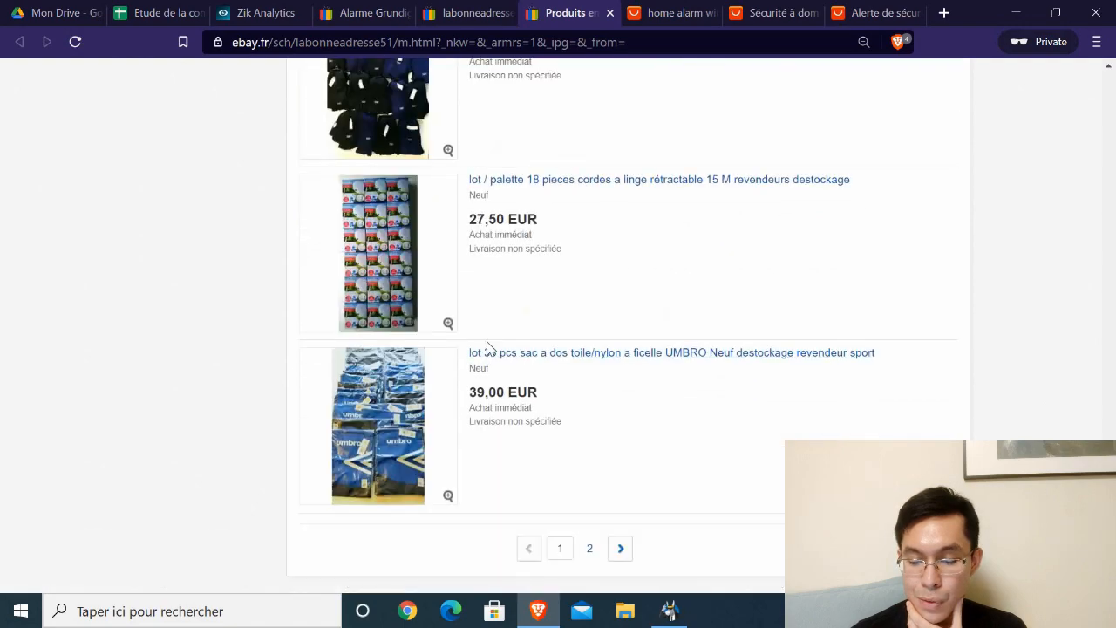
pyautogui.scroll(15, 1076, 162)
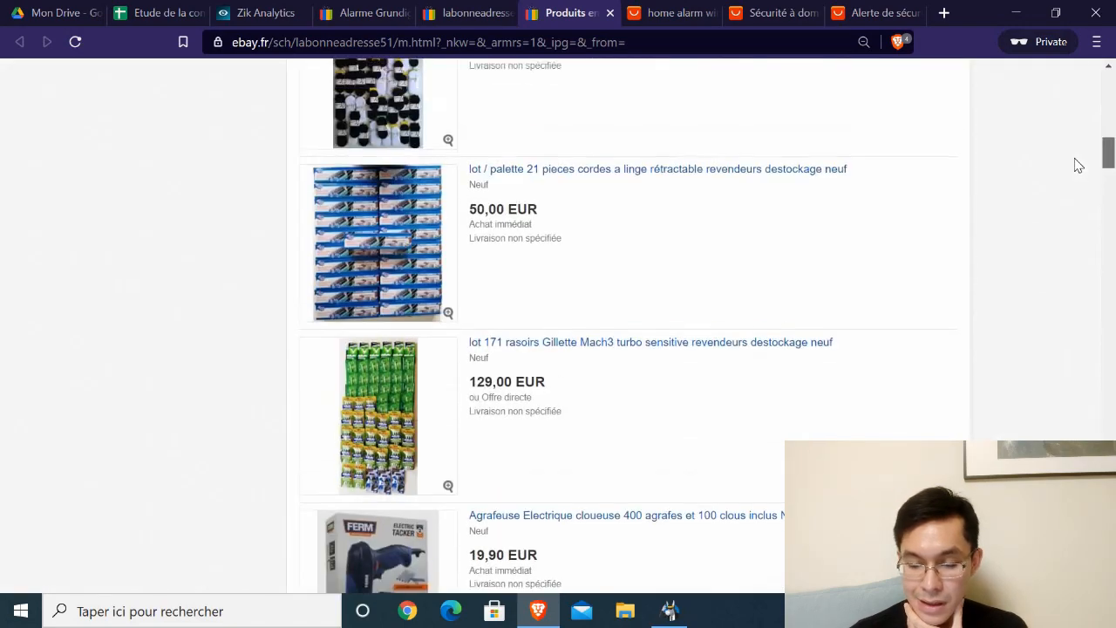
pyautogui.scroll(-3, 551, 346)
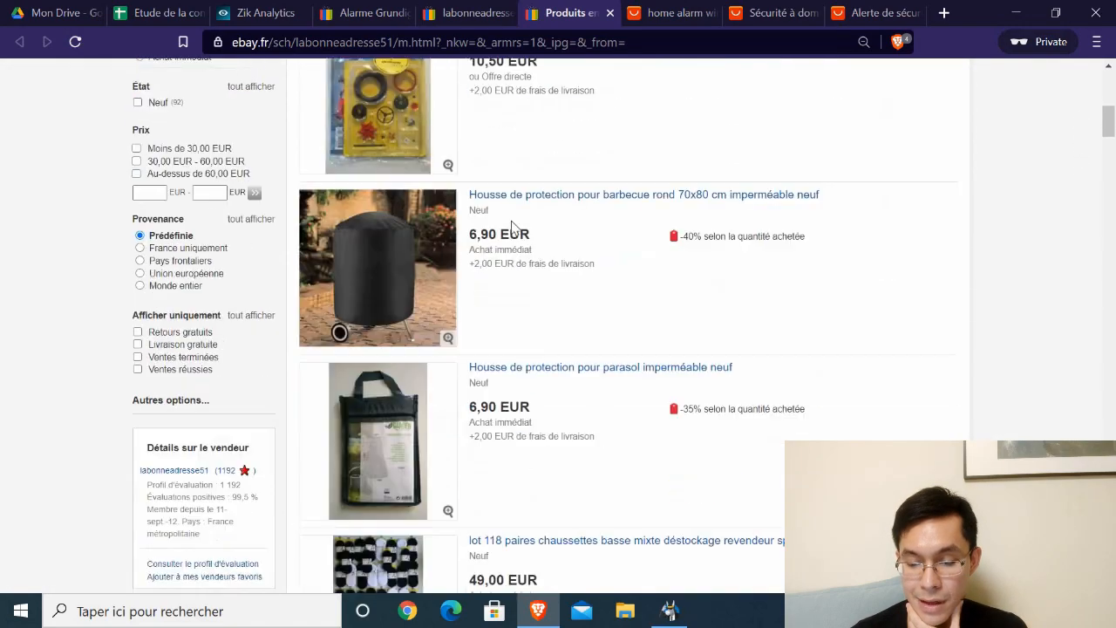
# - Open the listing "Housse de protection pour barbecue rond 70x80 cm imperméable neuf" in a new tab and review its offer
pyautogui.rightClick(529, 194)
pyautogui.click(549, 202)
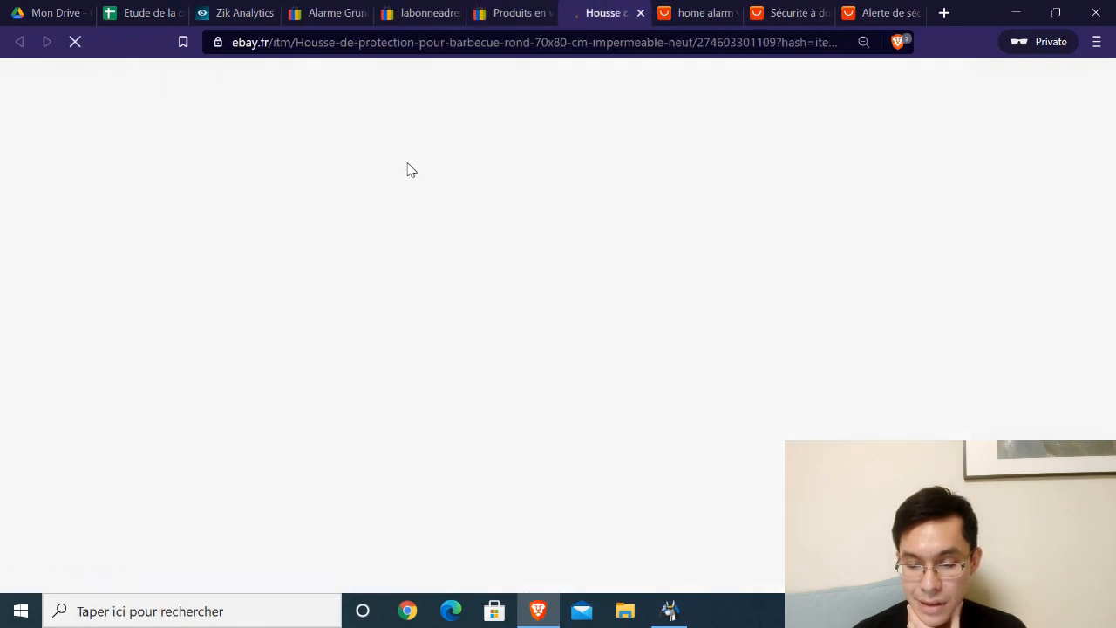
pyautogui.scroll(-2, 435, 190)
pyautogui.scroll(1, 259, 225)
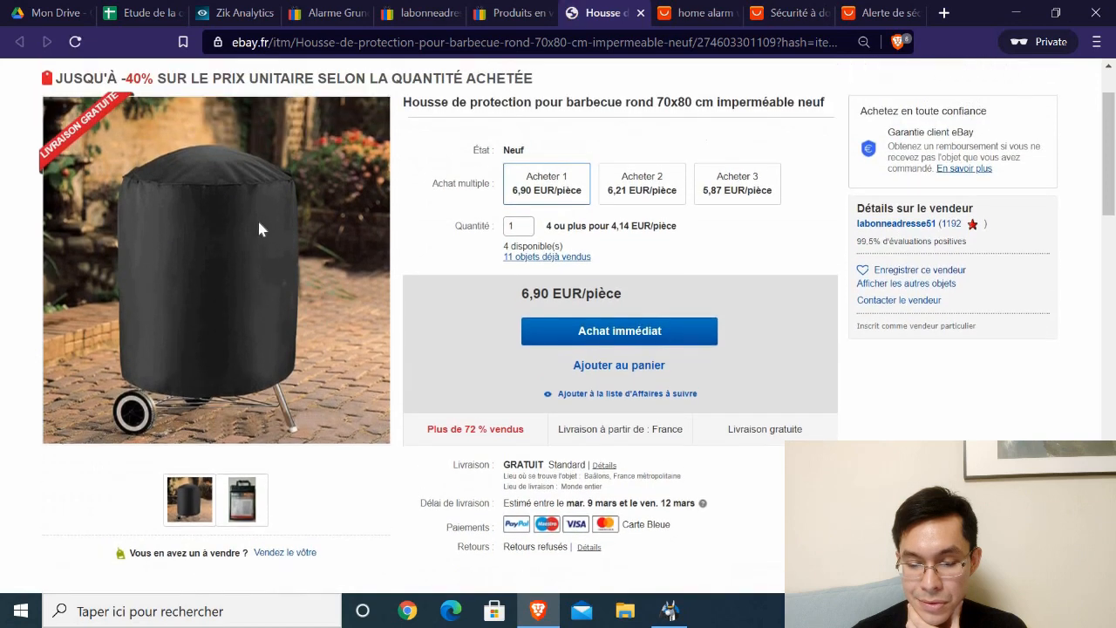
pyautogui.scroll(1, 447, 186)
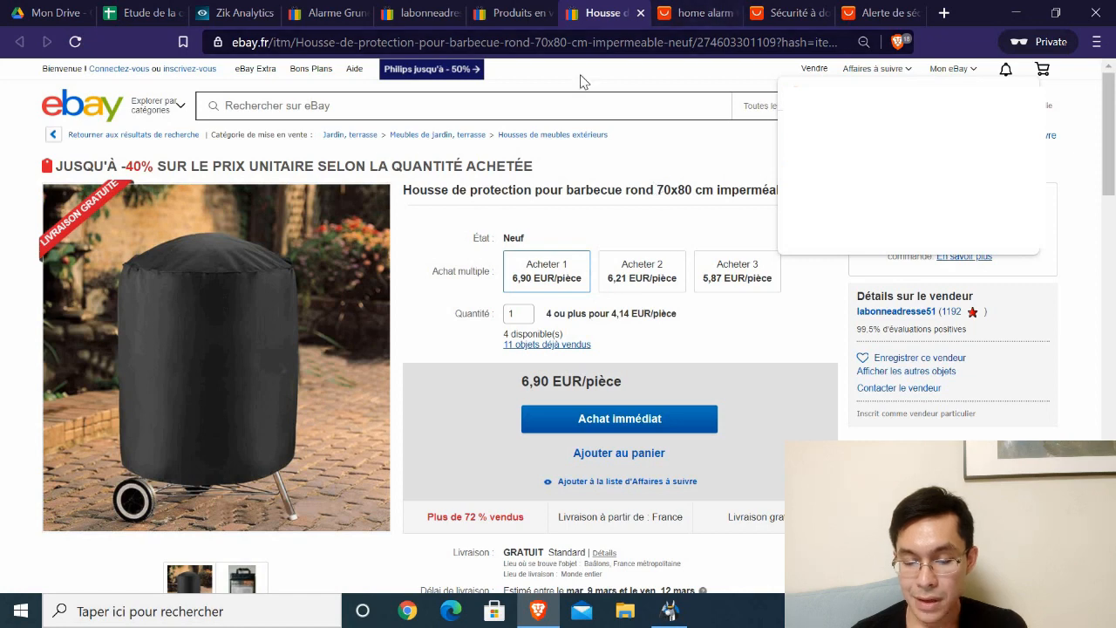
# - Copy the barbecue cover listing's address and paste it into cell B5 of the spreadsheet
pyautogui.click(436, 42)
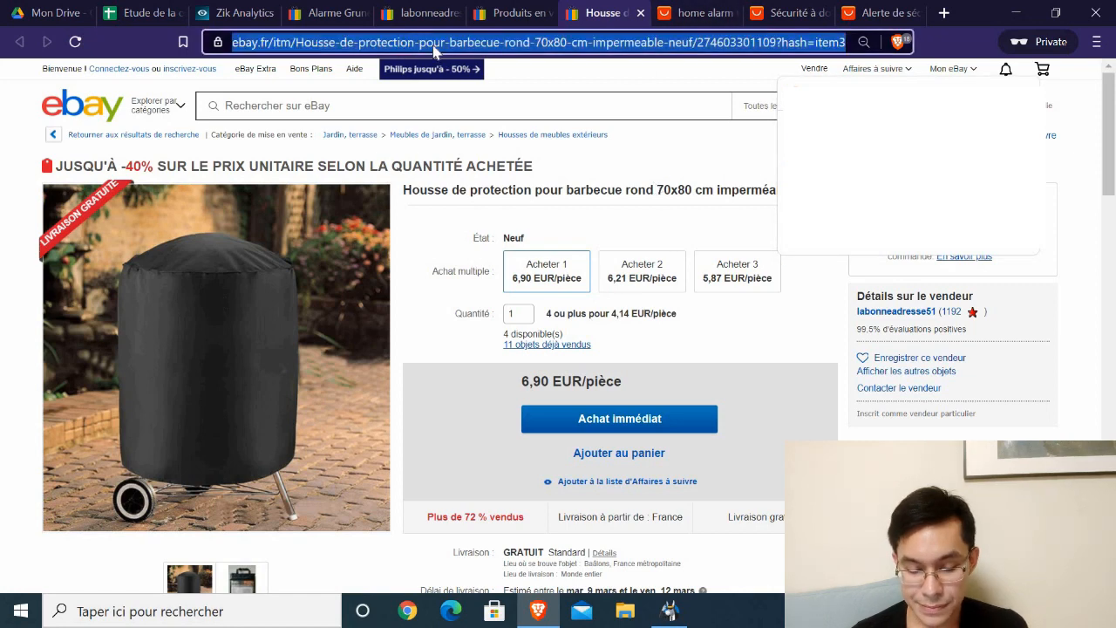
pyautogui.click(144, 12)
pyautogui.click(112, 279)
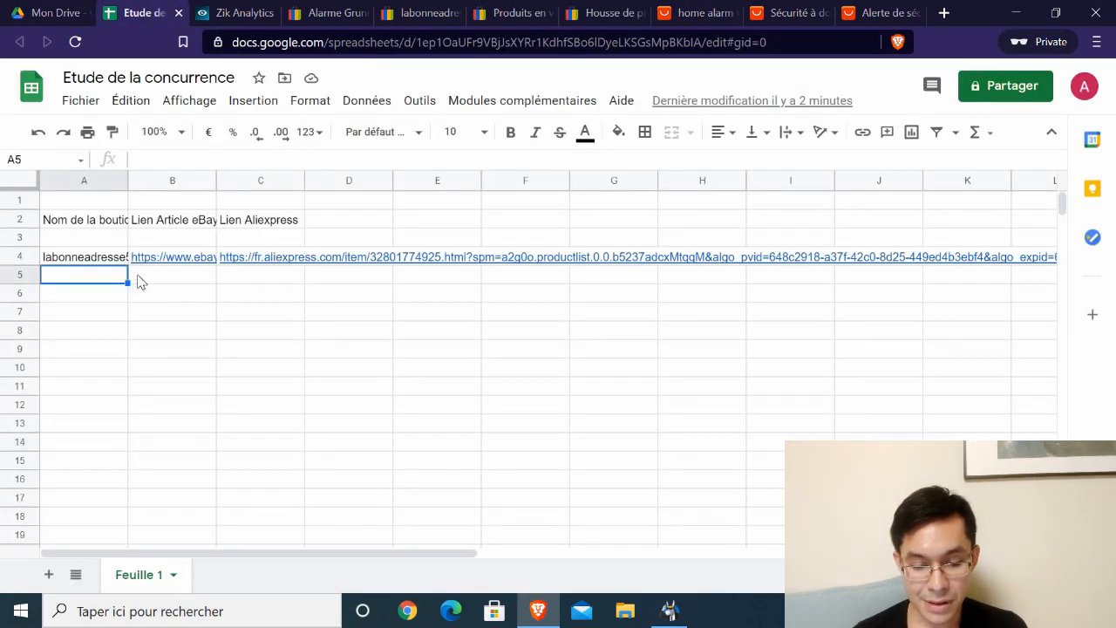
pyautogui.click(192, 277)
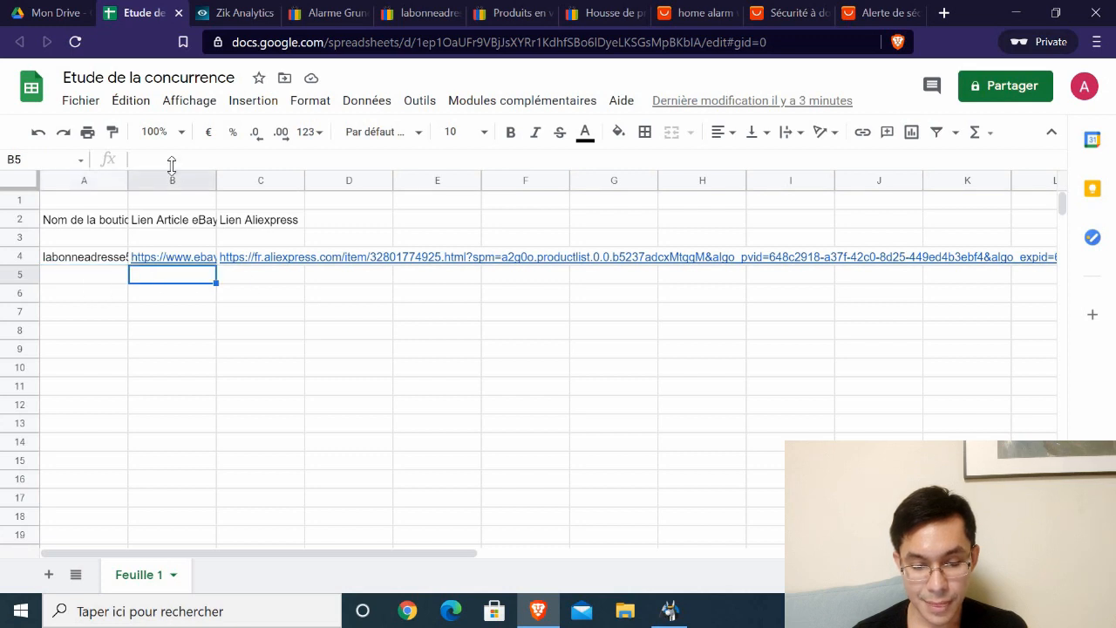
pyautogui.hotkey('ctrl', 'v')
pyautogui.click(287, 363)
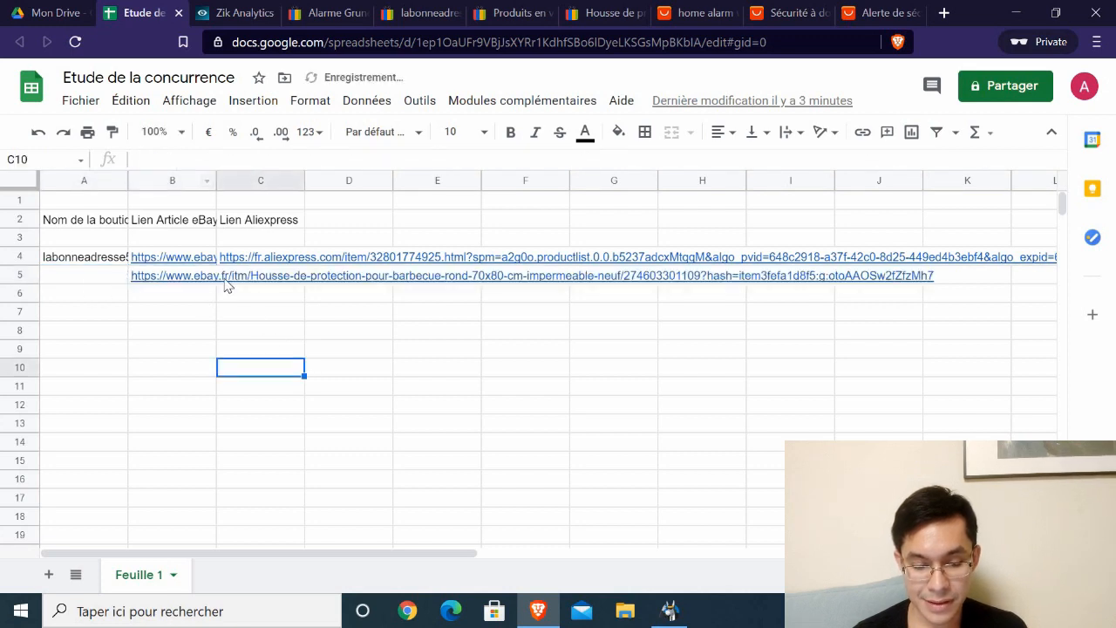
# - Insert a column before the eBay links and enter the heading "Nom de l'article" in cell B2
pyautogui.click(326, 222)
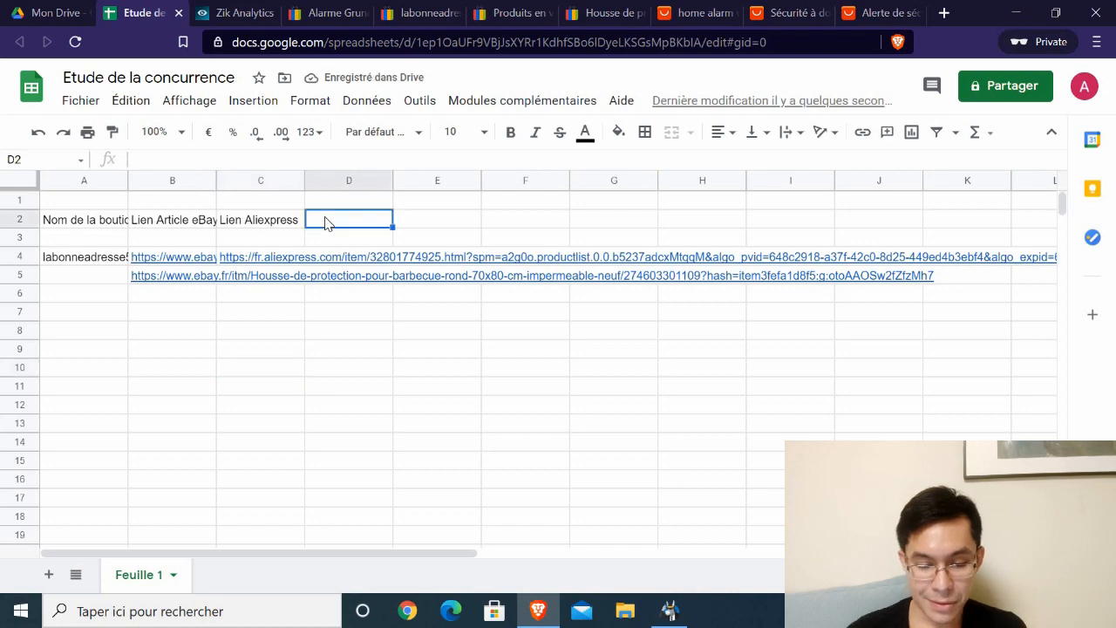
pyautogui.click(184, 182)
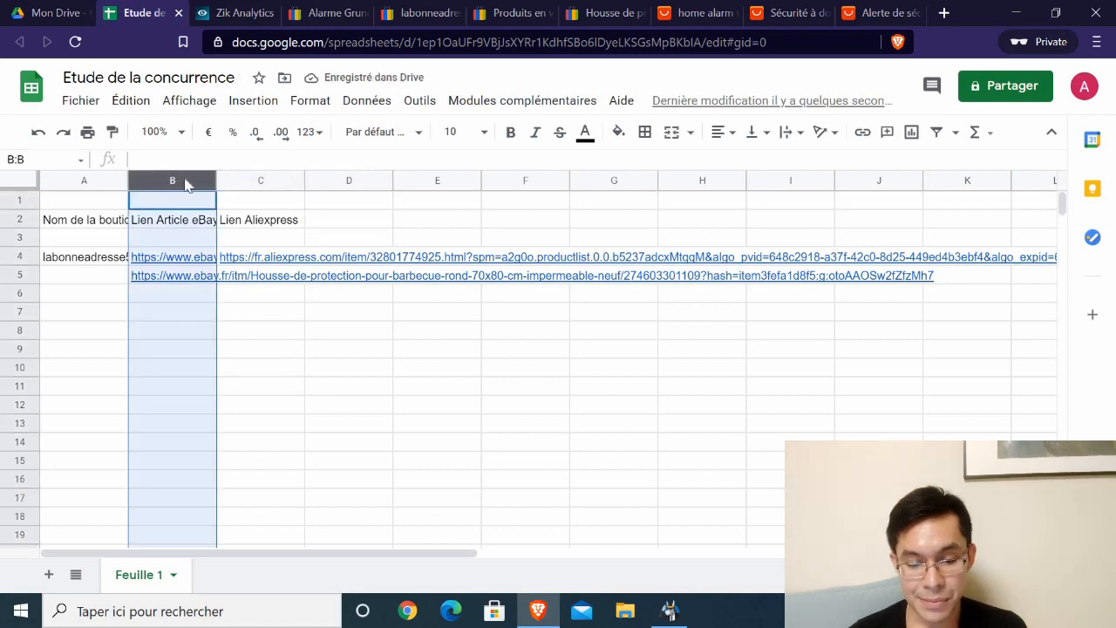
pyautogui.rightClick(184, 182)
pyautogui.click(214, 252)
pyautogui.click(175, 224)
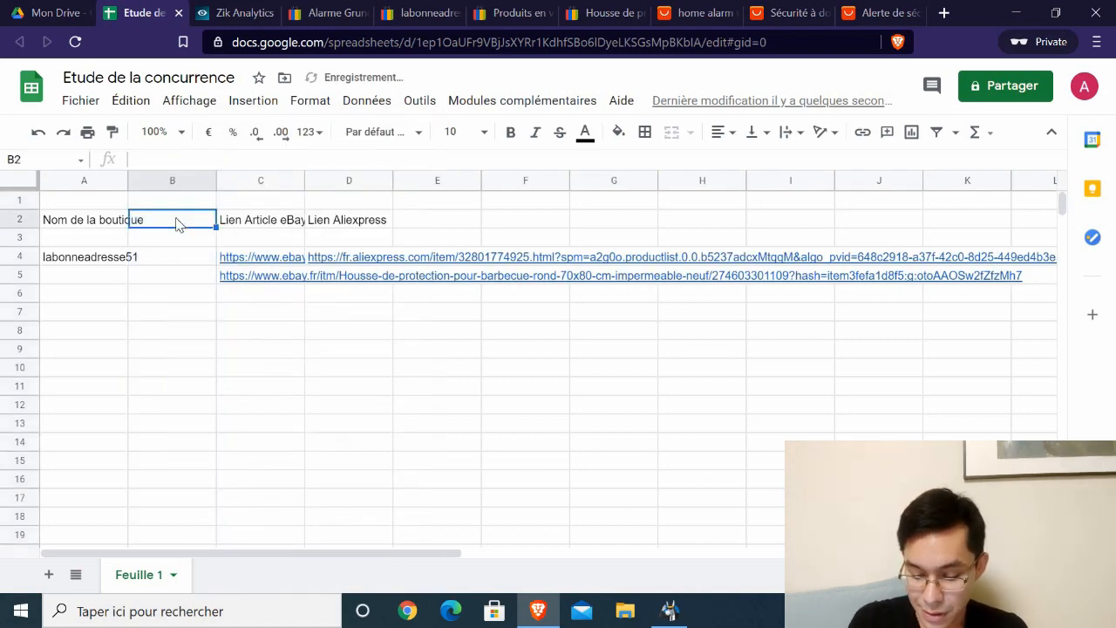
pyautogui.write("Nom de l'")
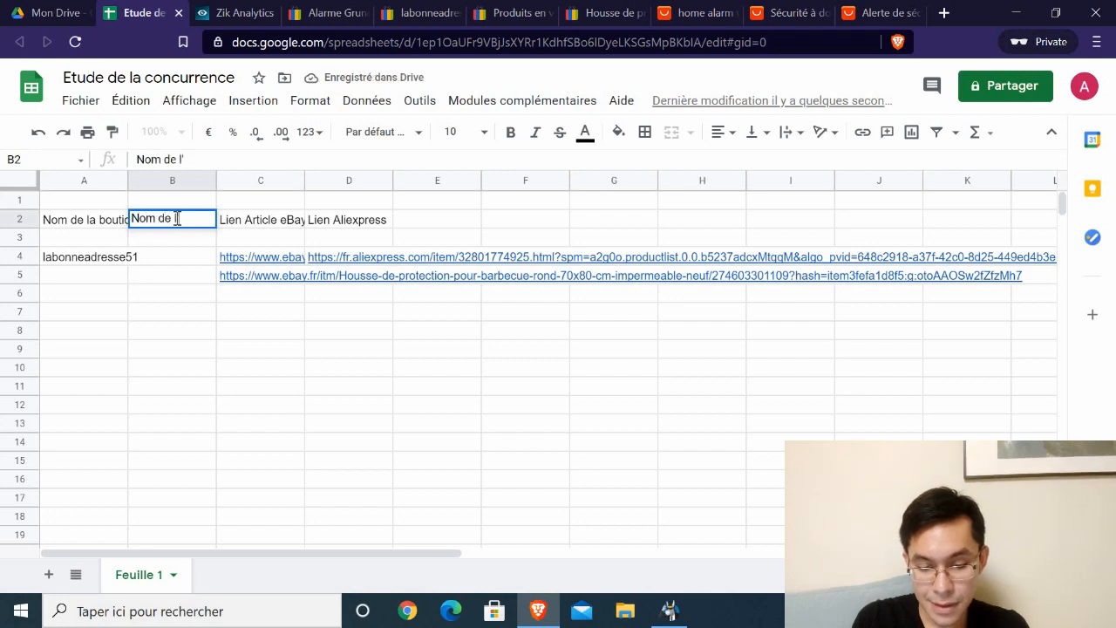
pyautogui.write('article')
pyautogui.press('Return')
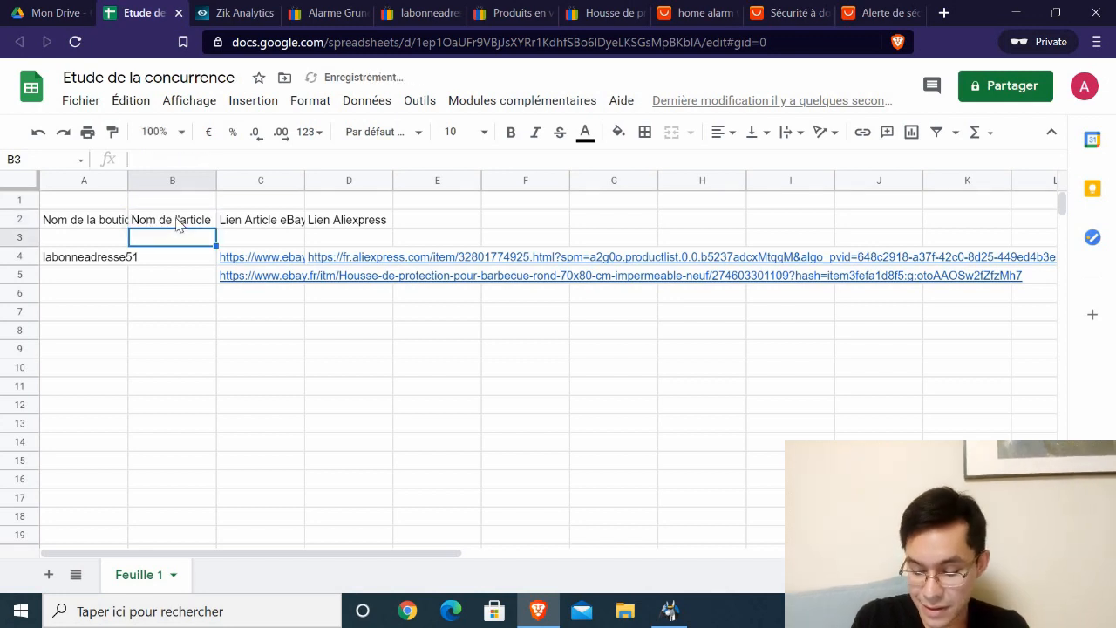
# - Enter the article names "Alarme sans fil" in cell B4 and "Housse de BBQ cylindrique" in cell B5
pyautogui.press('Down')
pyautogui.write('A')
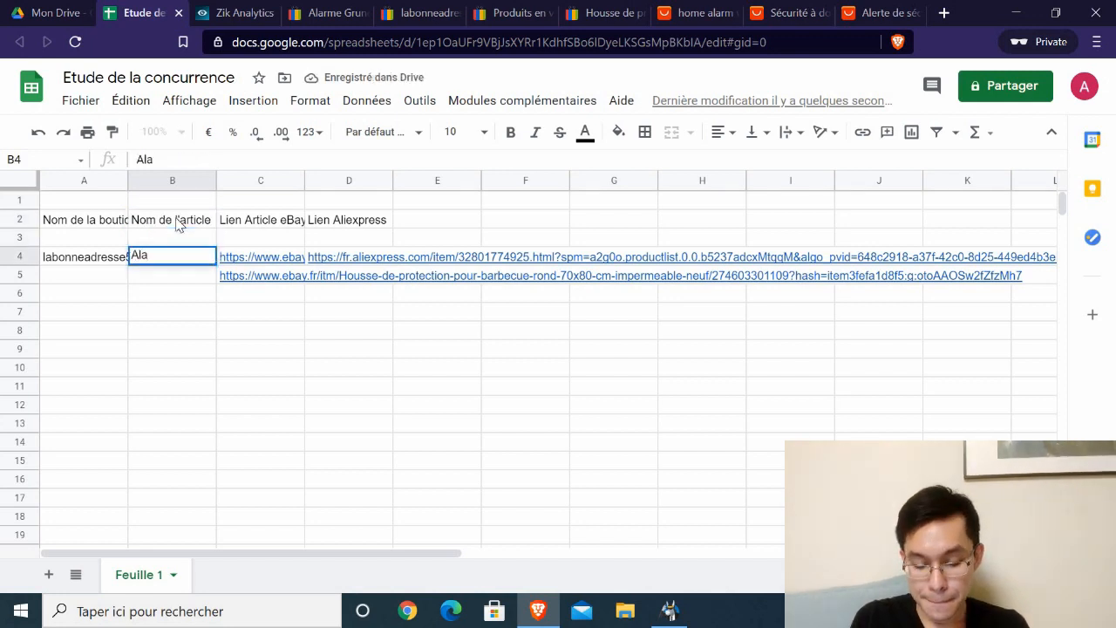
pyautogui.write('larme sans fi')
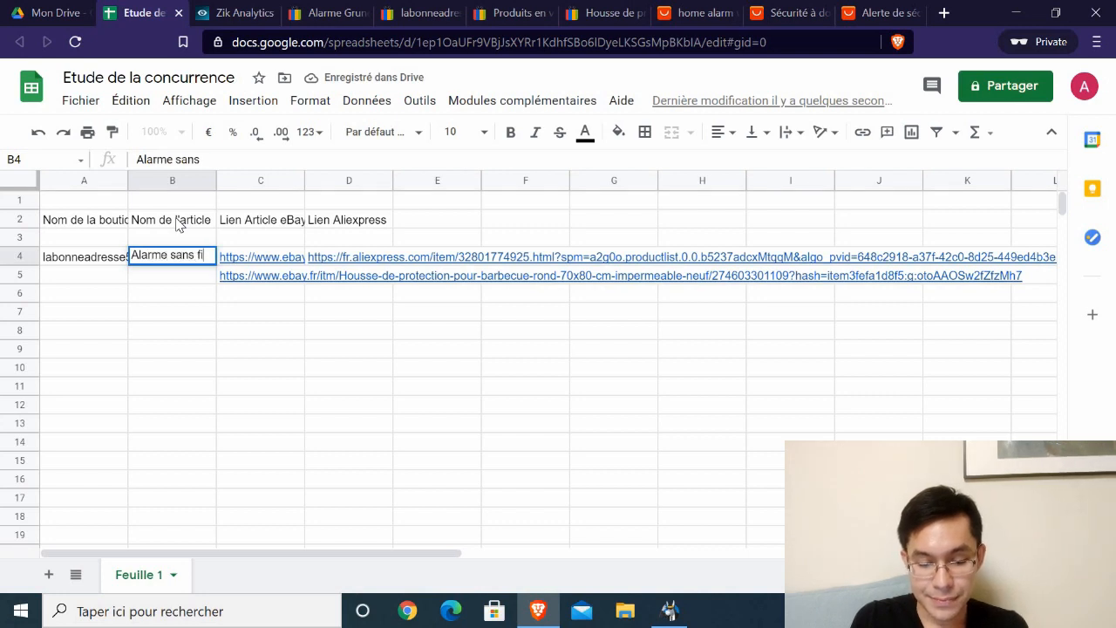
pyautogui.write('l')
pyautogui.press('Return')
pyautogui.write('Housse d')
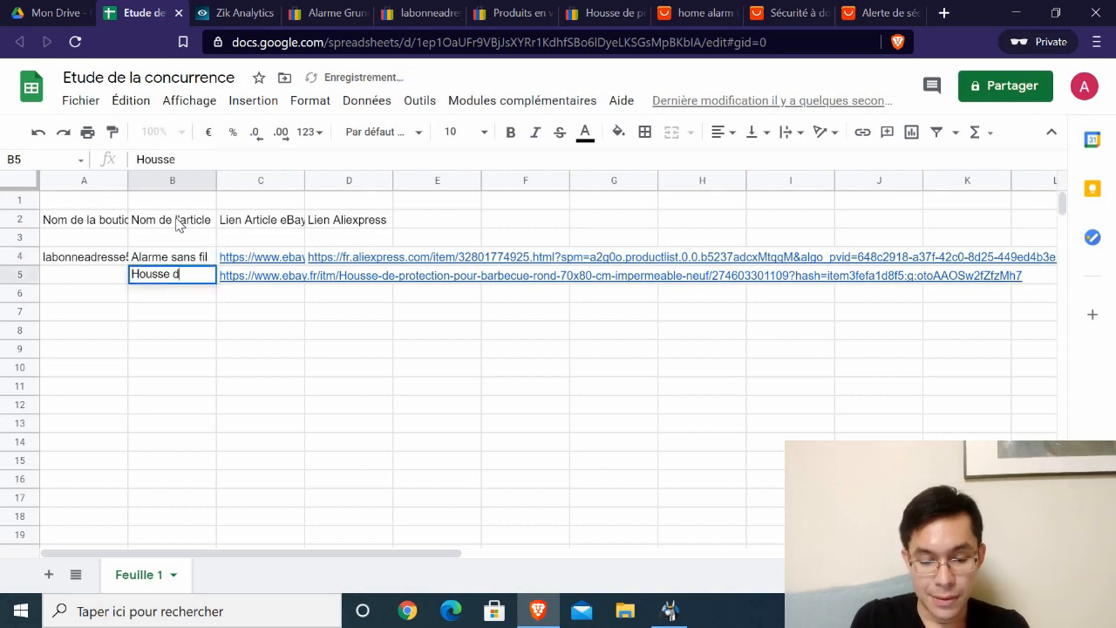
pyautogui.write('e BBQ cyl')
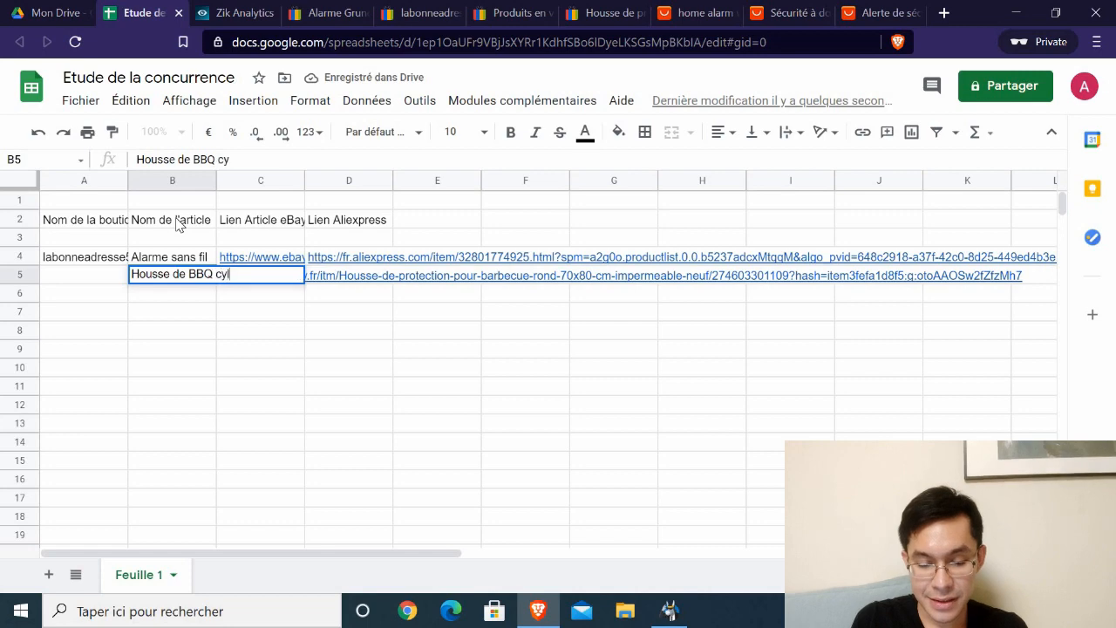
pyautogui.write('indrique')
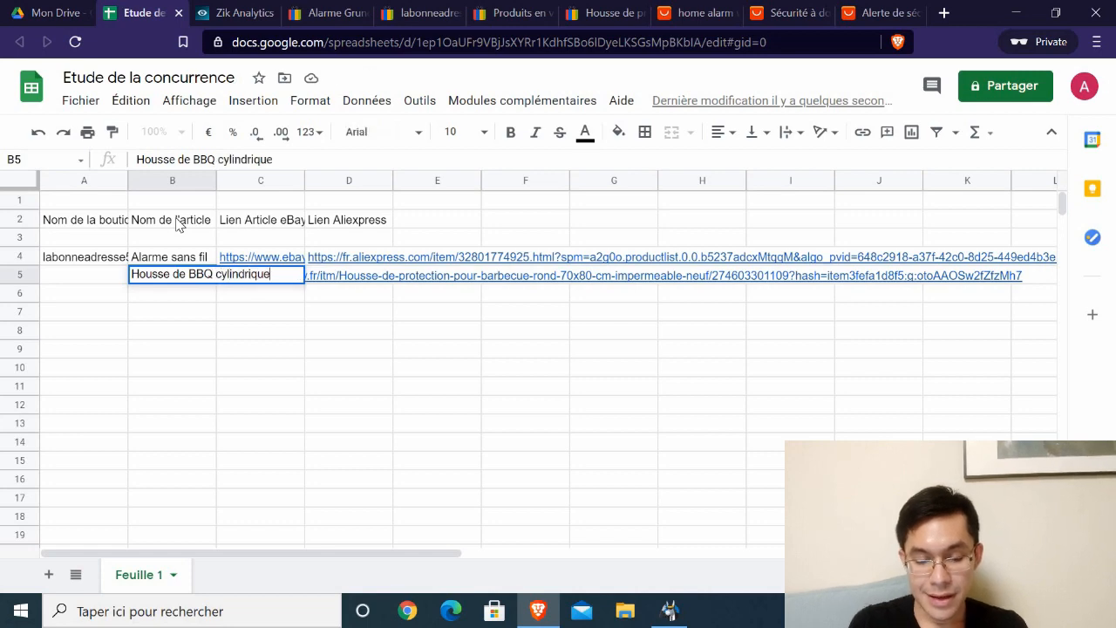
pyautogui.press('Return')
# - Switch to the AliExpress search results and search for "bbq cover"
pyautogui.click(657, 10)
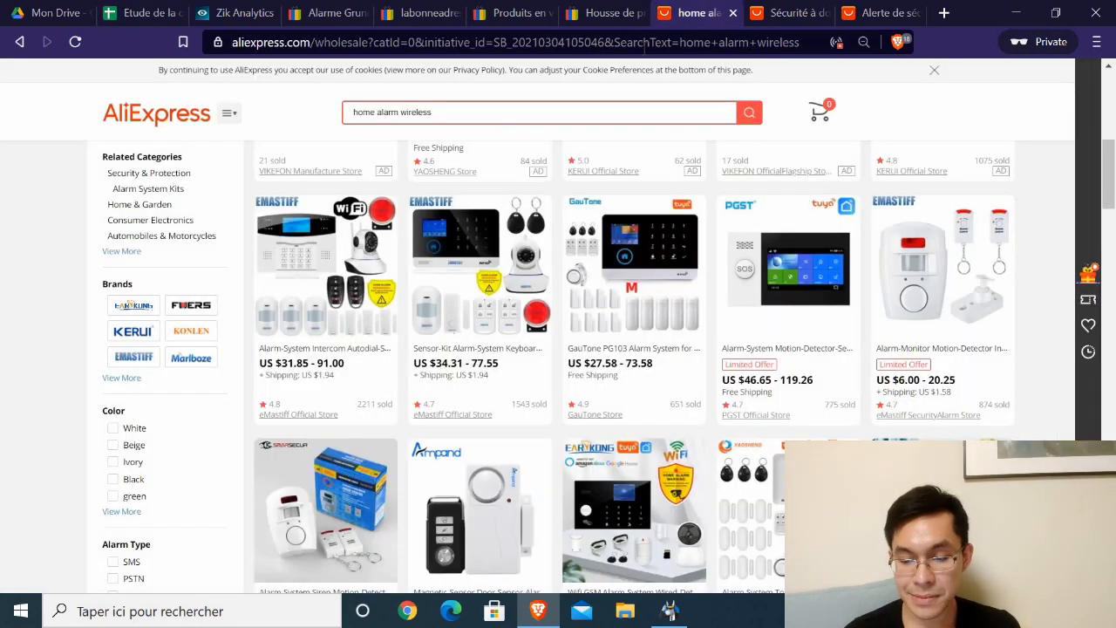
pyautogui.moveTo(487, 103); pyautogui.dragTo(216, 123)
pyautogui.write('bbq cover')
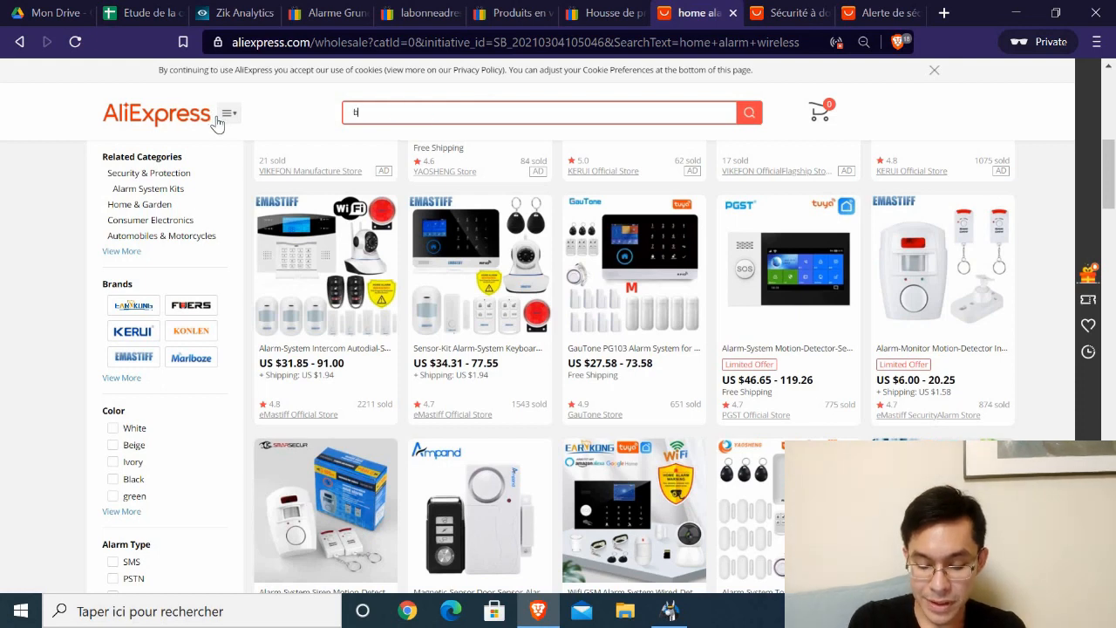
pyautogui.moveTo(217, 122)
pyautogui.press('Return')
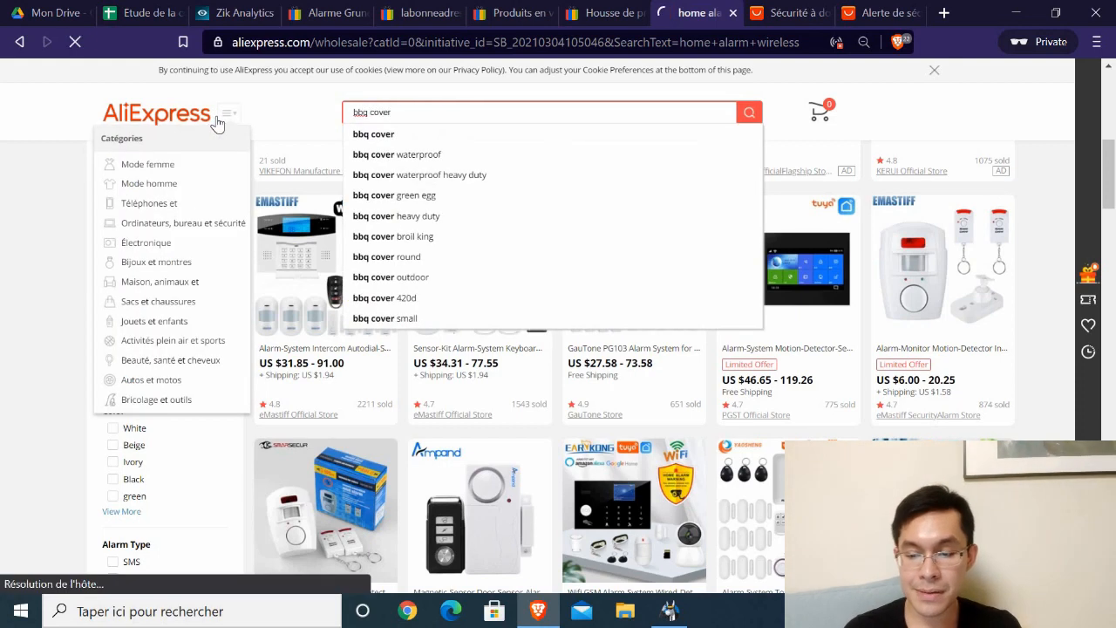
# - Compare the results with the eBay barbecue cover, open loveyou Store's matching round cover, and close the old AliExpress "Sécurité" page
pyautogui.click(615, 13)
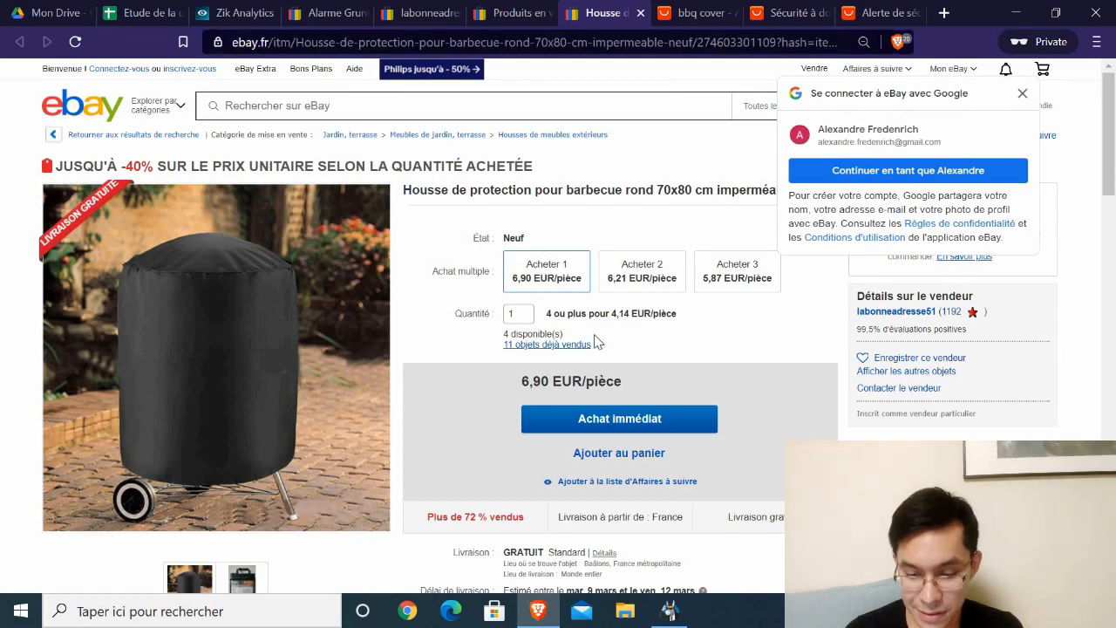
pyautogui.scroll(-4, 561, 303)
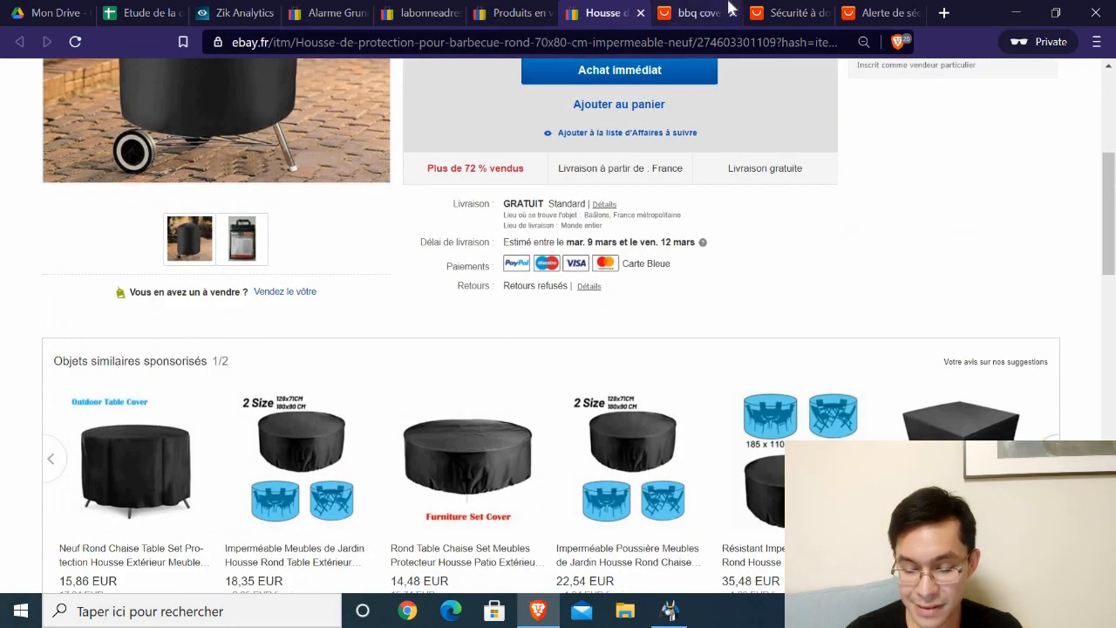
pyautogui.click(701, 14)
pyautogui.scroll(-3, 802, 292)
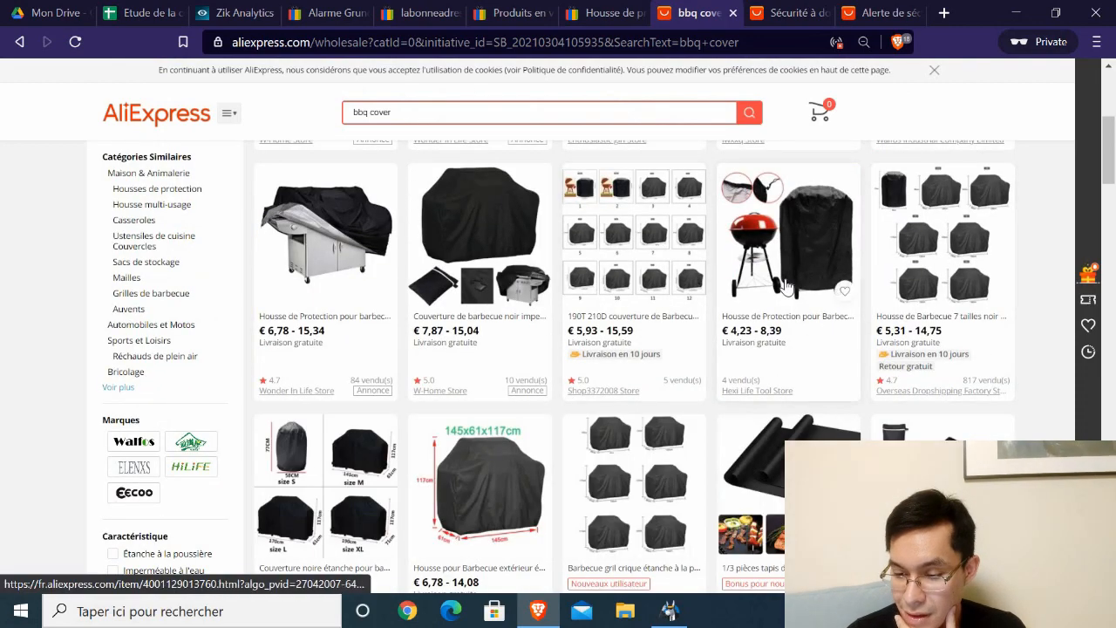
pyautogui.scroll(-3, 743, 278)
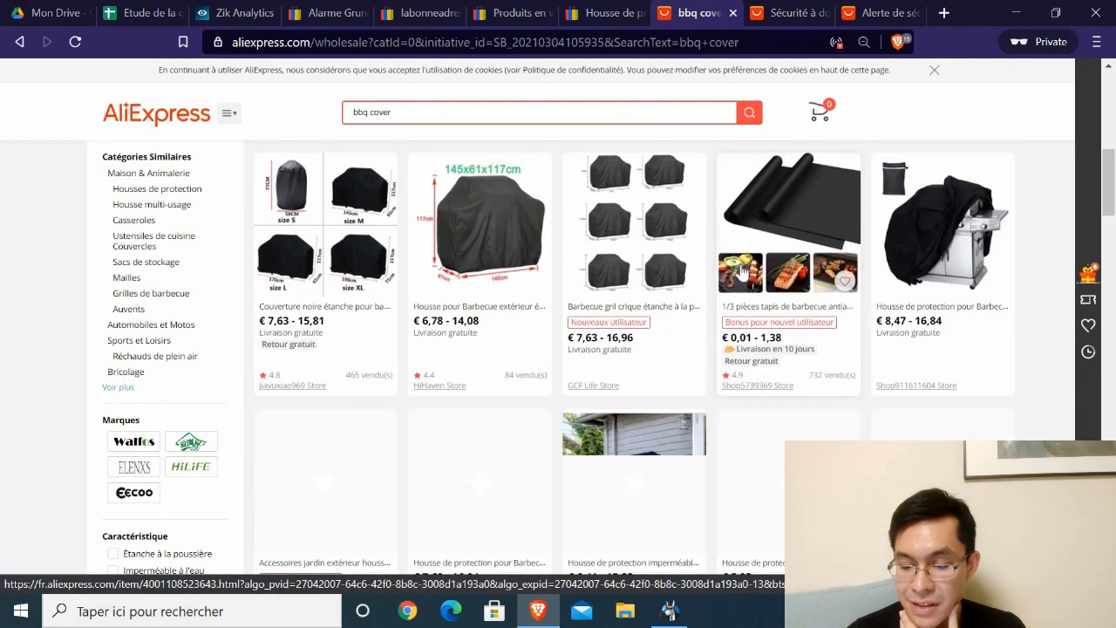
pyautogui.scroll(-2, 739, 271)
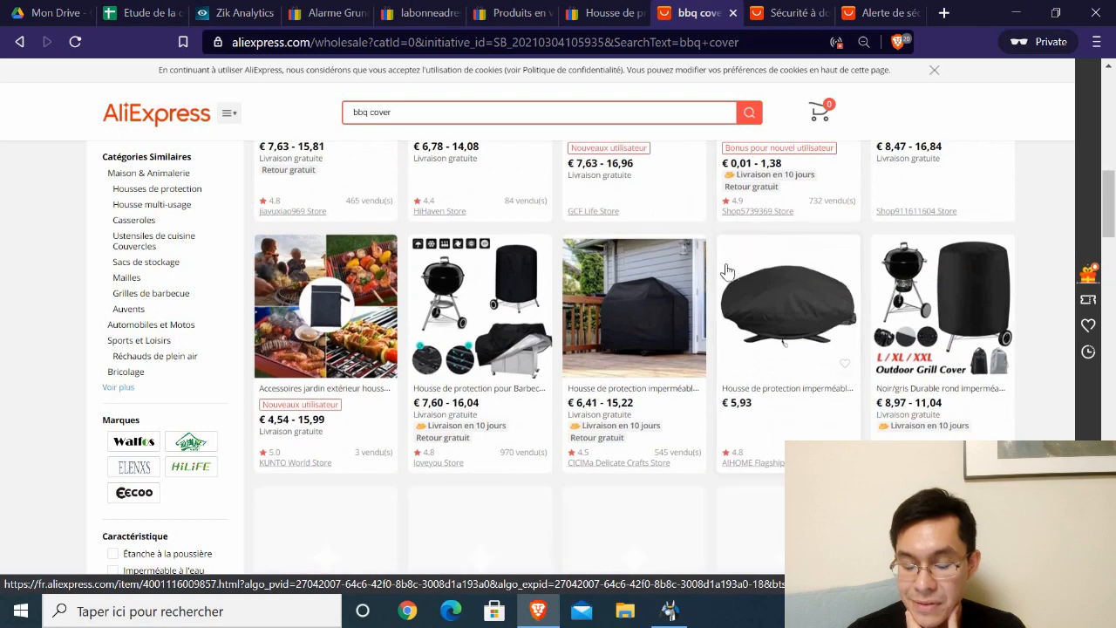
pyautogui.click(488, 301)
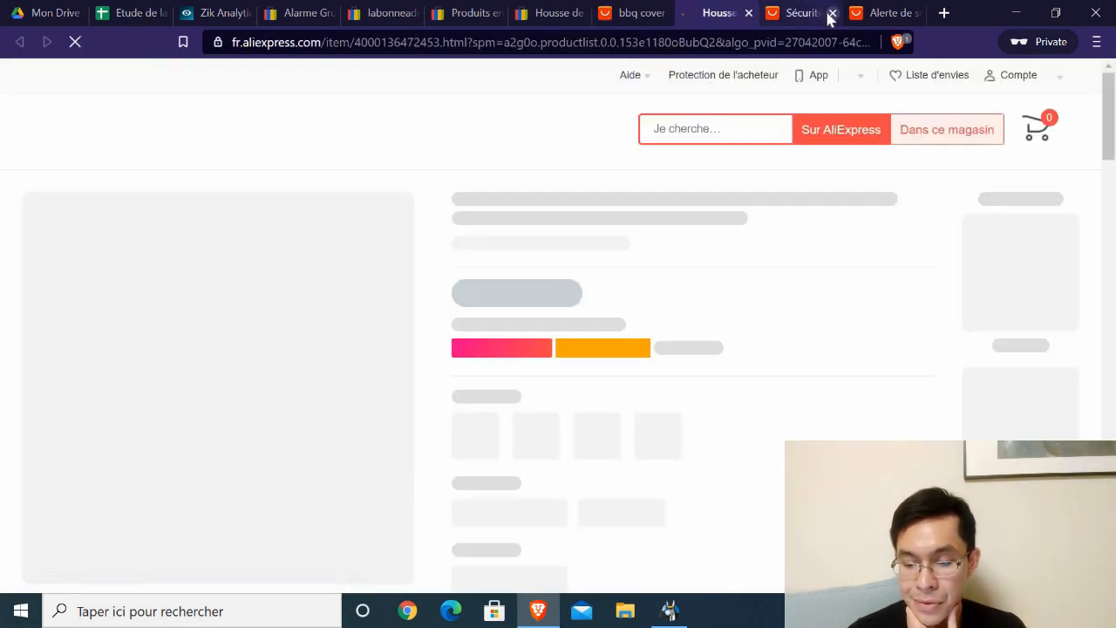
pyautogui.click(832, 13)
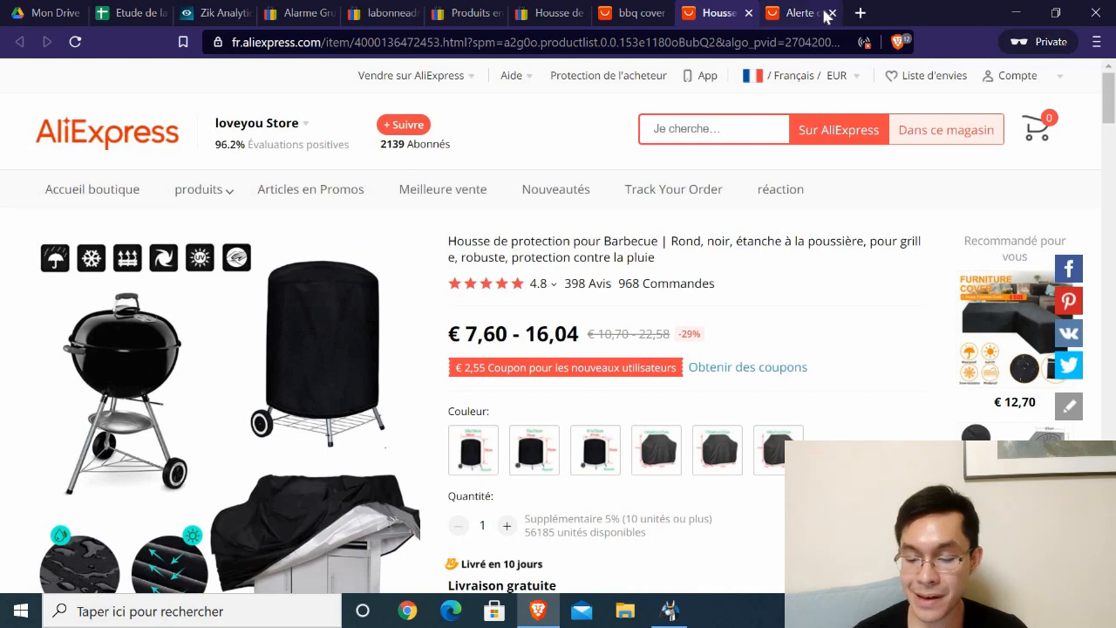
# - Select the round 58x77cm variant of the barbecue cover and review its offer
pyautogui.scroll(-2, 619, 266)
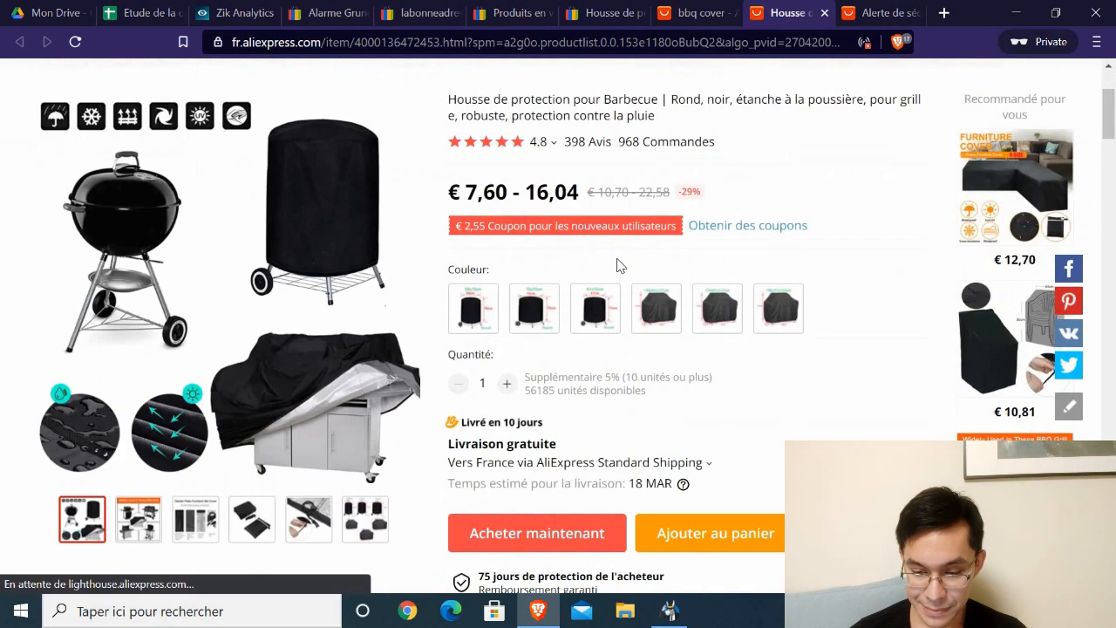
pyautogui.click(472, 307)
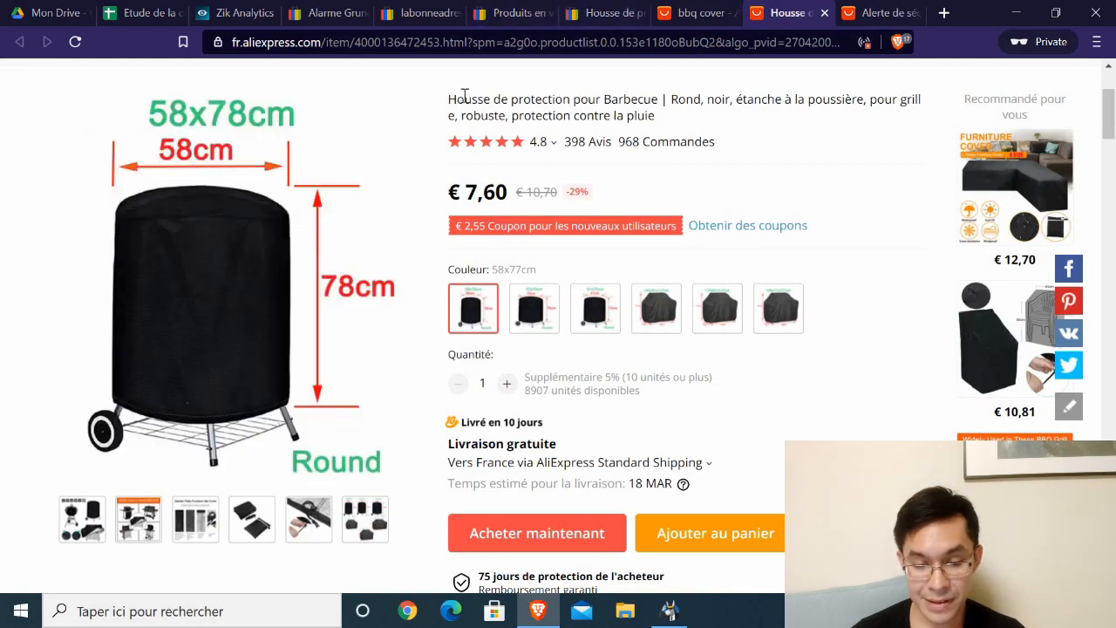
pyautogui.scroll(-5, 503, 386)
pyautogui.scroll(6, 486, 304)
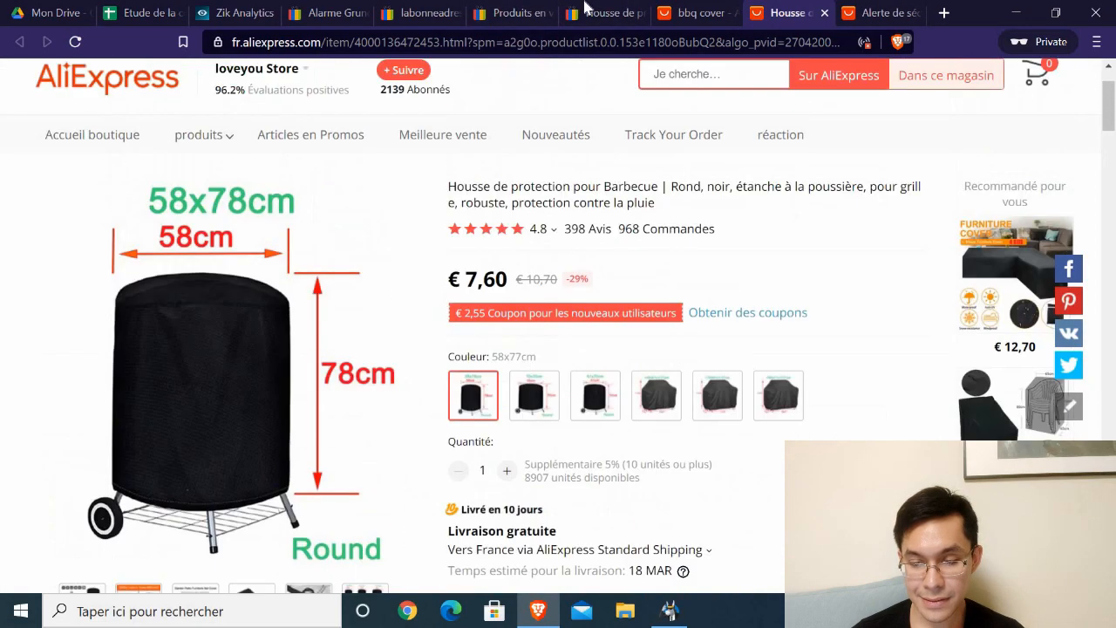
# - Copy the AliExpress barbecue cover's address and paste it into cell D5 of the competition spreadsheet
pyautogui.click(409, 42)
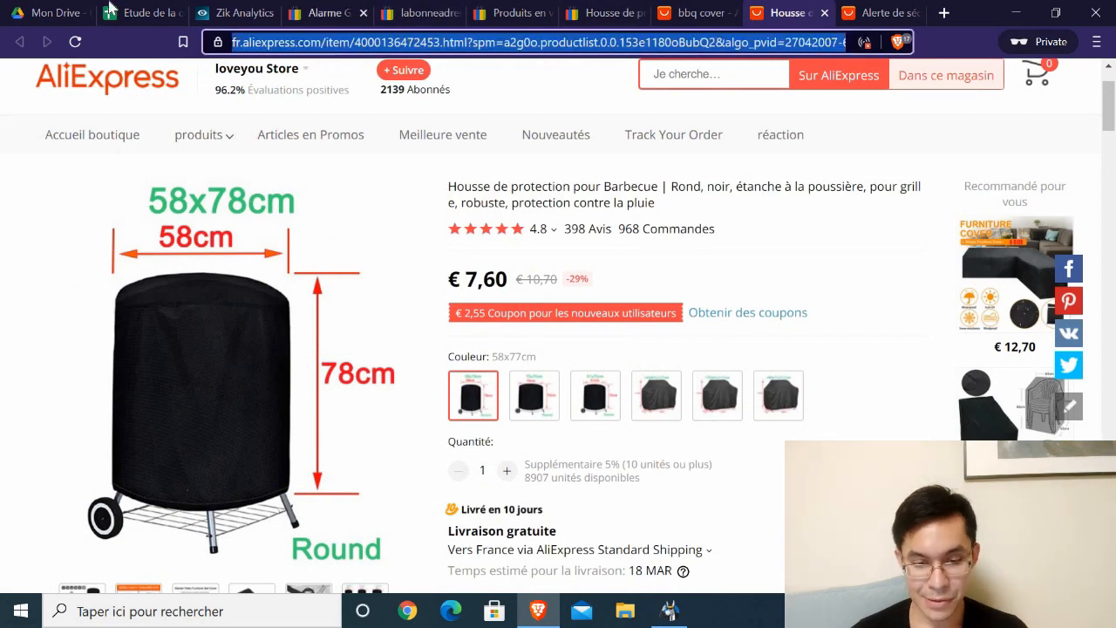
pyautogui.hotkey('ctrl', '2')
pyautogui.click(279, 297)
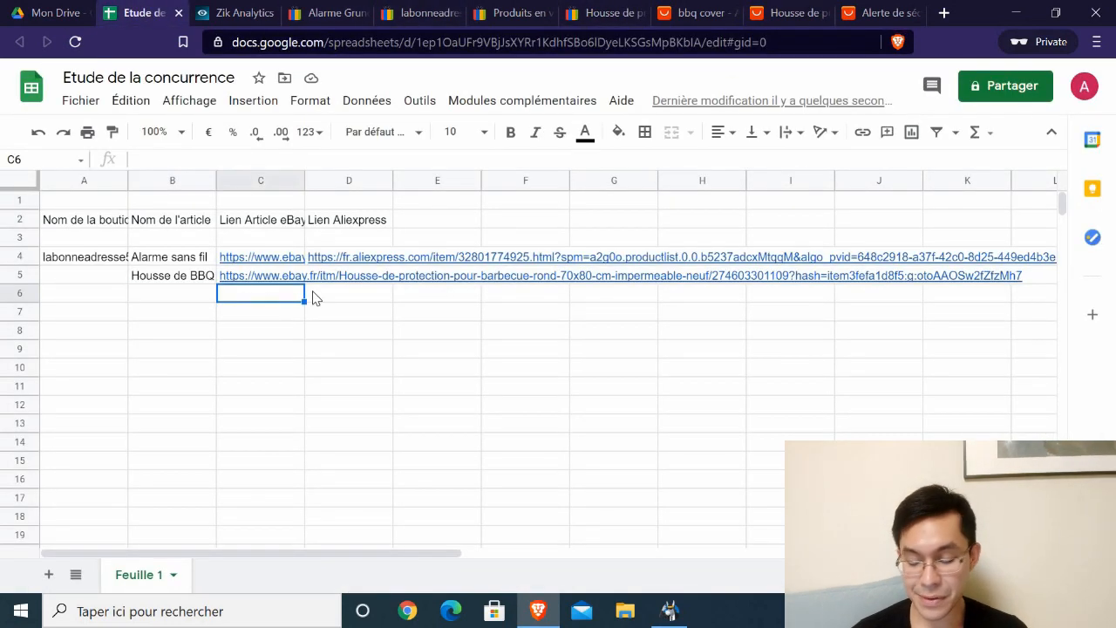
pyautogui.press('Up')
pyautogui.press('Right')
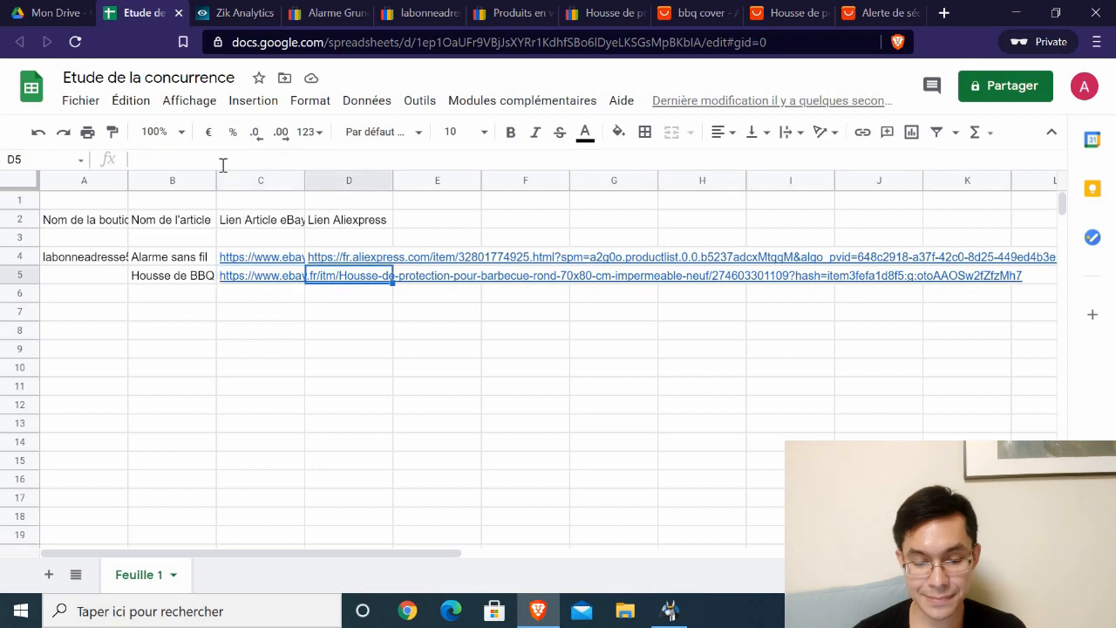
pyautogui.hotkey('ctrl', 'v')
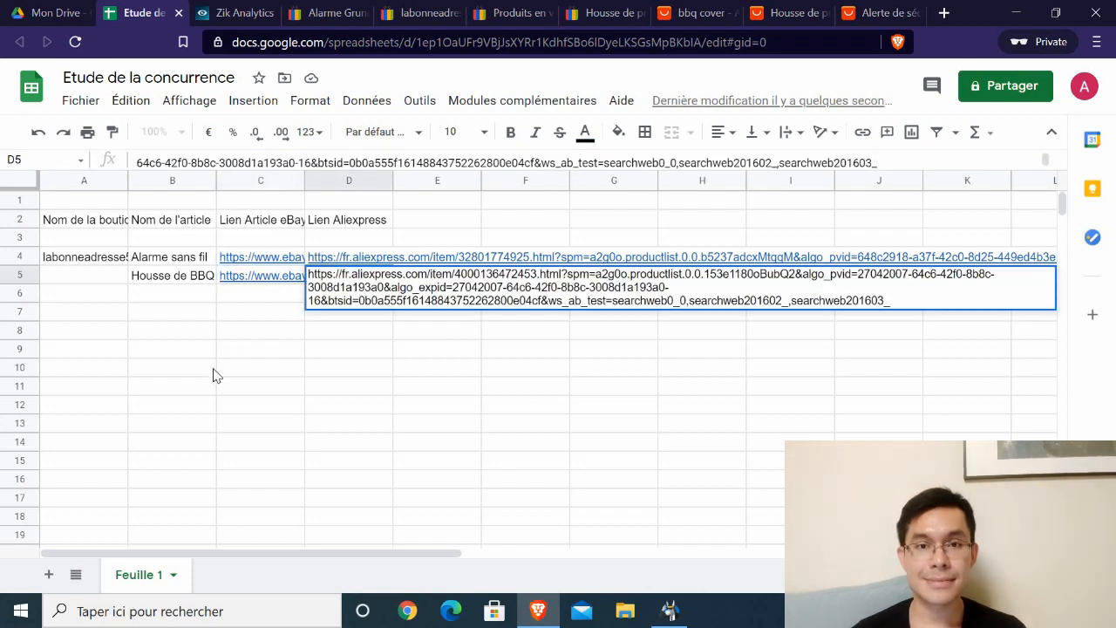
pyautogui.click(214, 369)
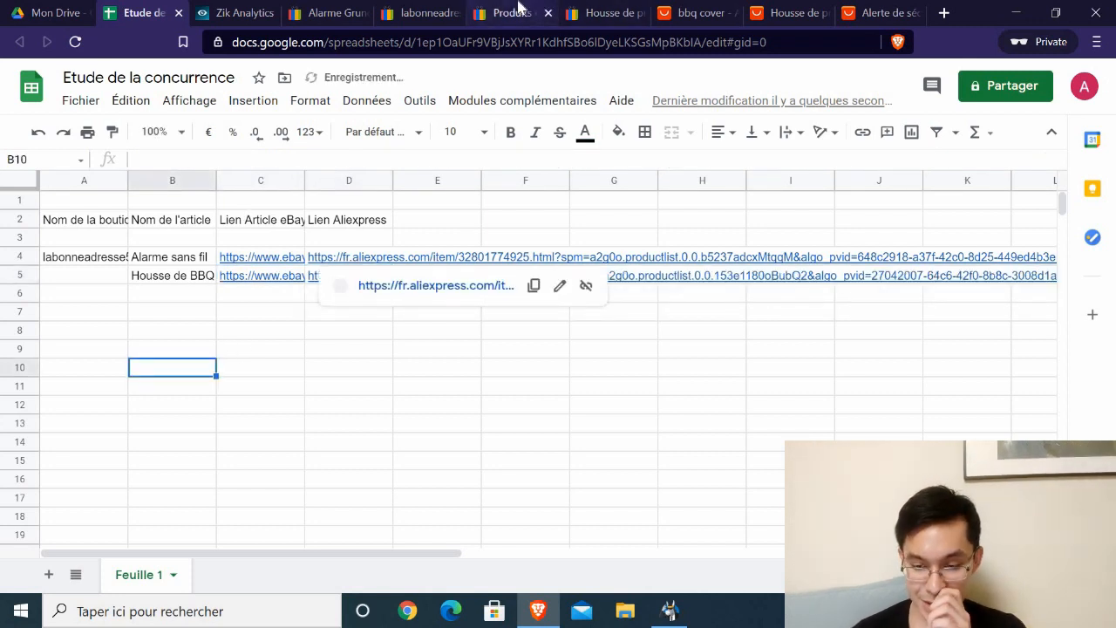
# - Copy the shop name labonneadresse51 from its eBay items page and search for that competitor in Zik Analytics over 30 days
pyautogui.click(518, 9)
pyautogui.scroll(-2, 588, 187)
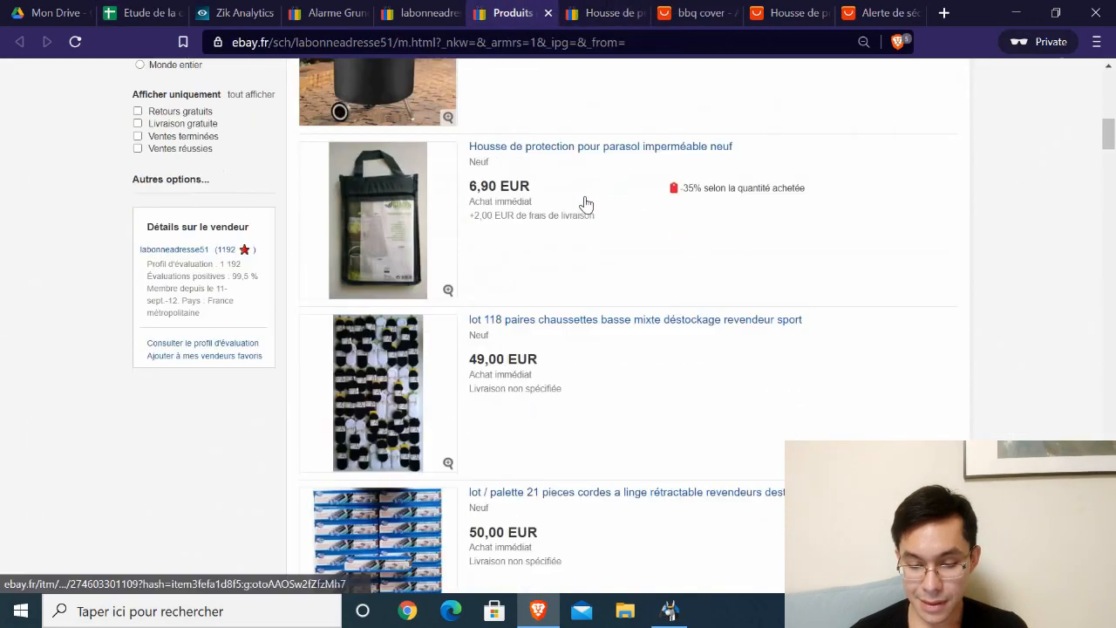
pyautogui.scroll(7, 586, 204)
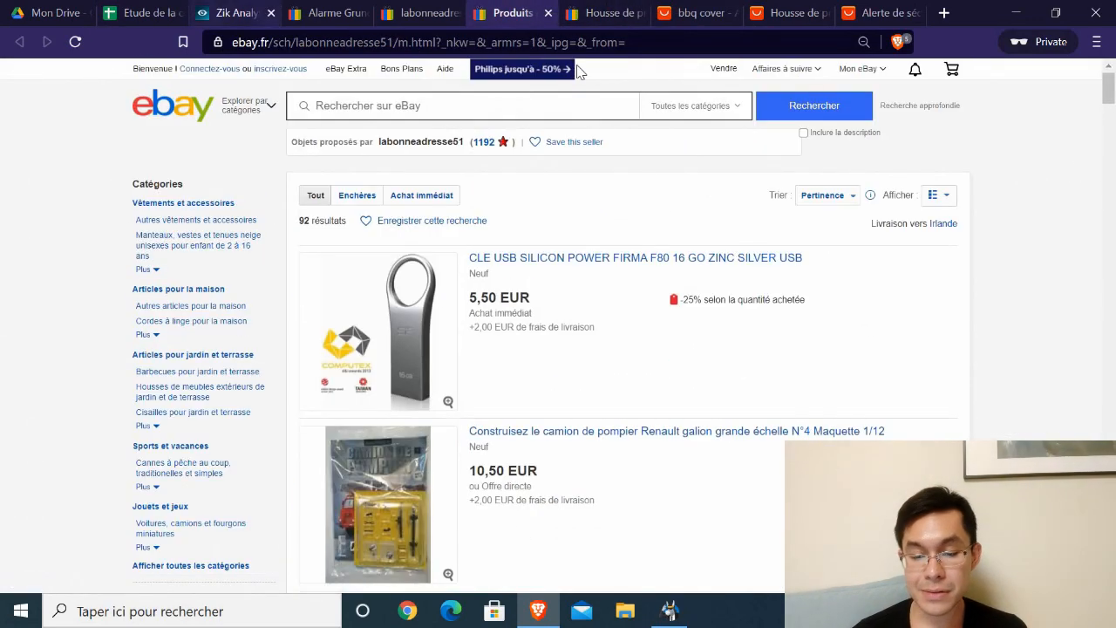
pyautogui.doubleClick(375, 41)
pyautogui.hotkey('ctrl', 'c')
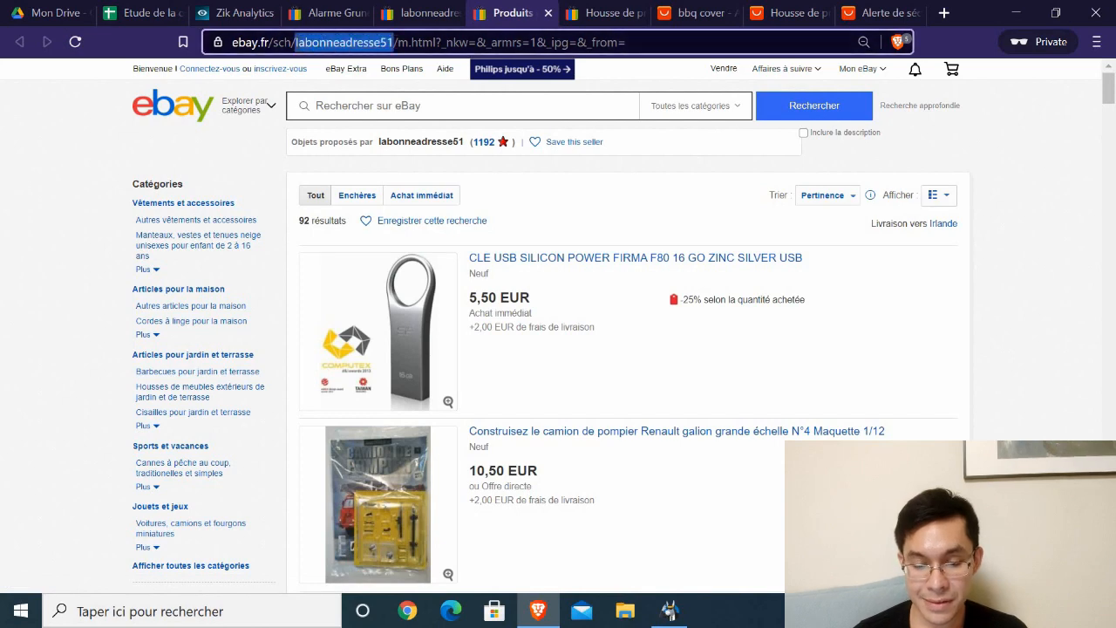
pyautogui.click(235, 14)
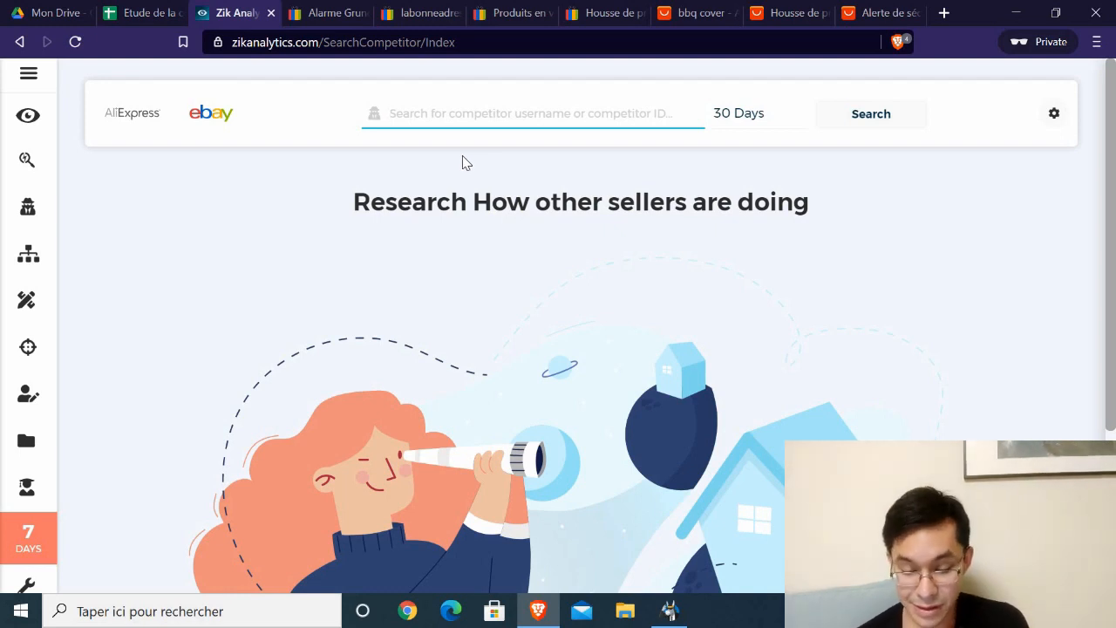
pyautogui.hotkey('ctrl', 'v')
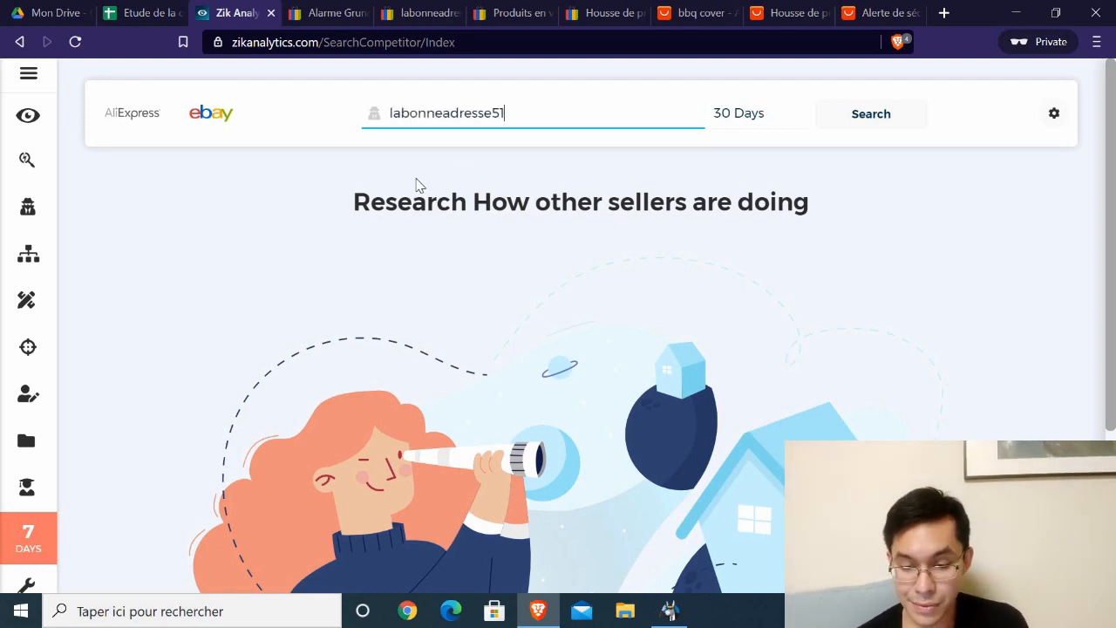
pyautogui.click(860, 125)
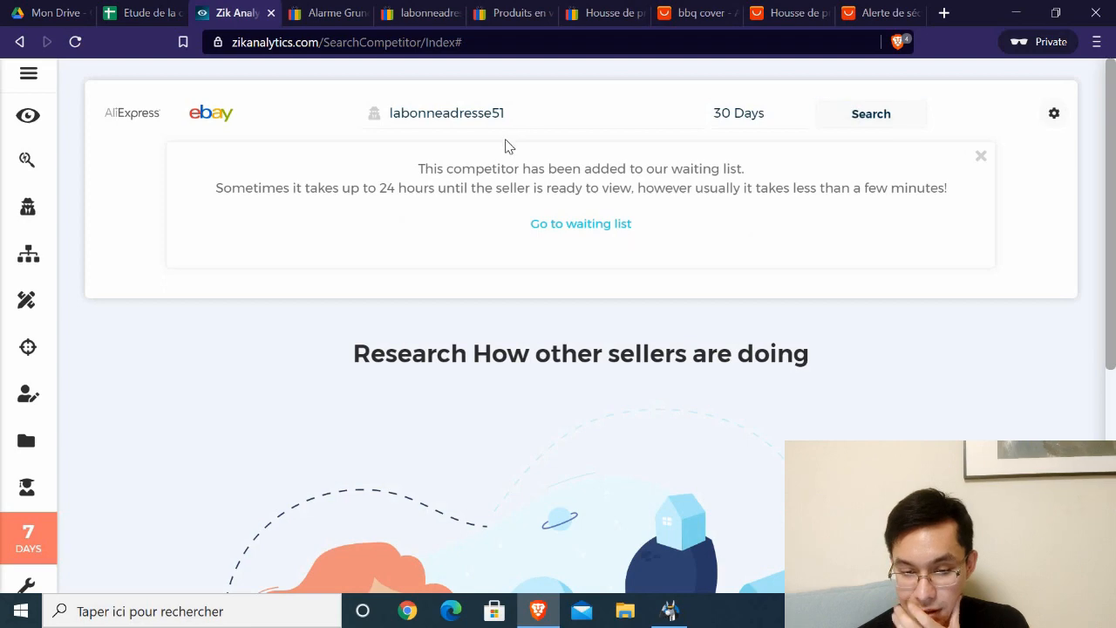
pyautogui.click(868, 122)
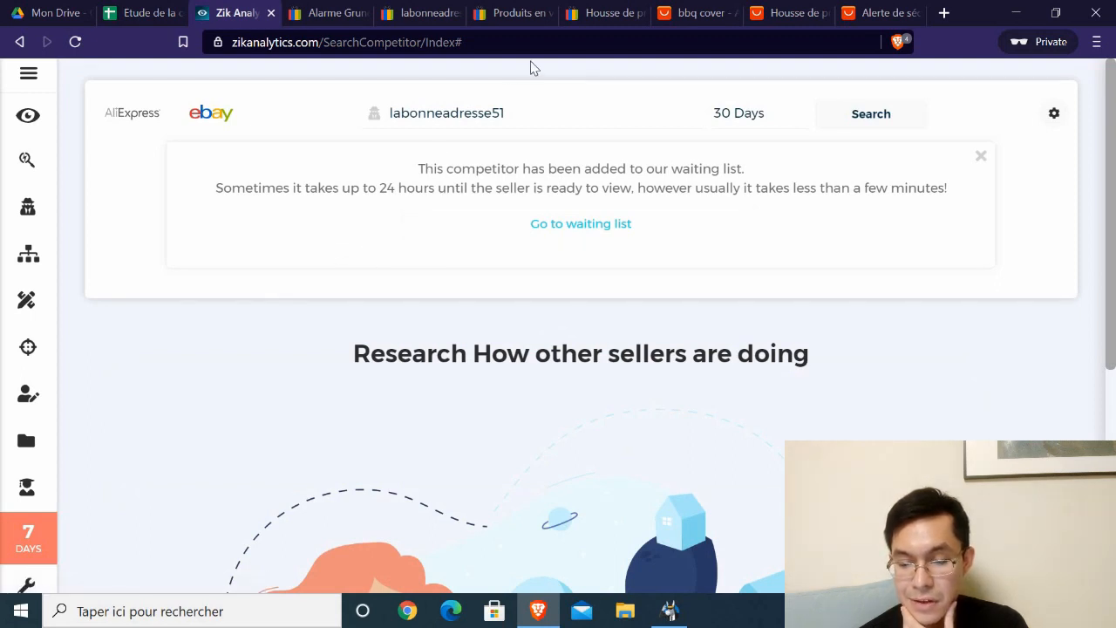
# - Close the eBay barbecue cover listing and the labonneadresse51 items-for-sale page
pyautogui.click(544, 11)
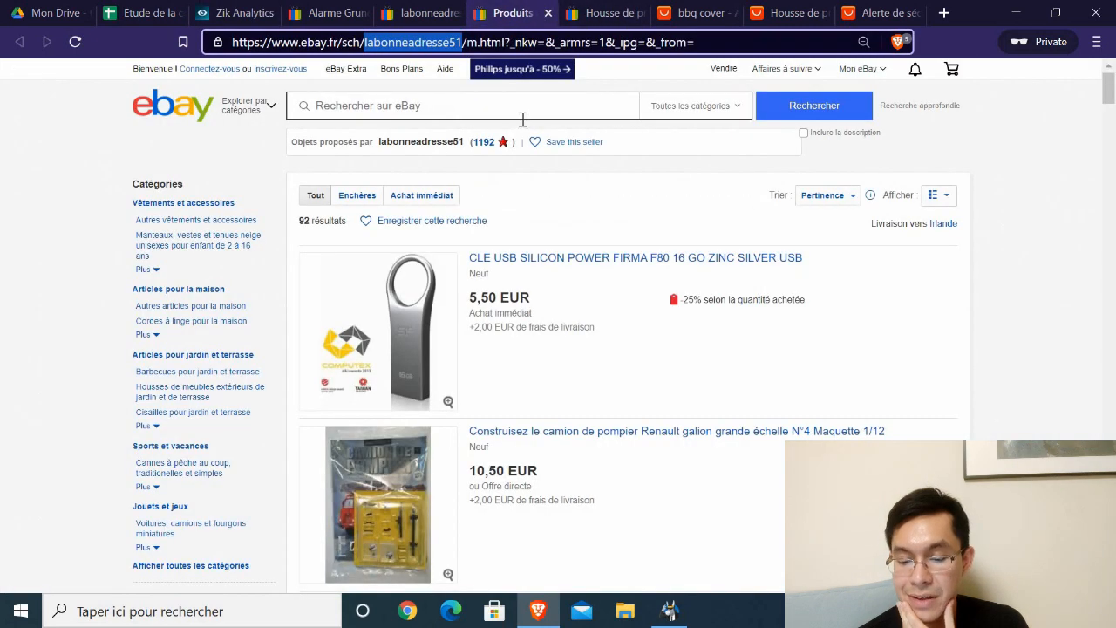
pyautogui.scroll(-5, 523, 119)
pyautogui.click(650, 18)
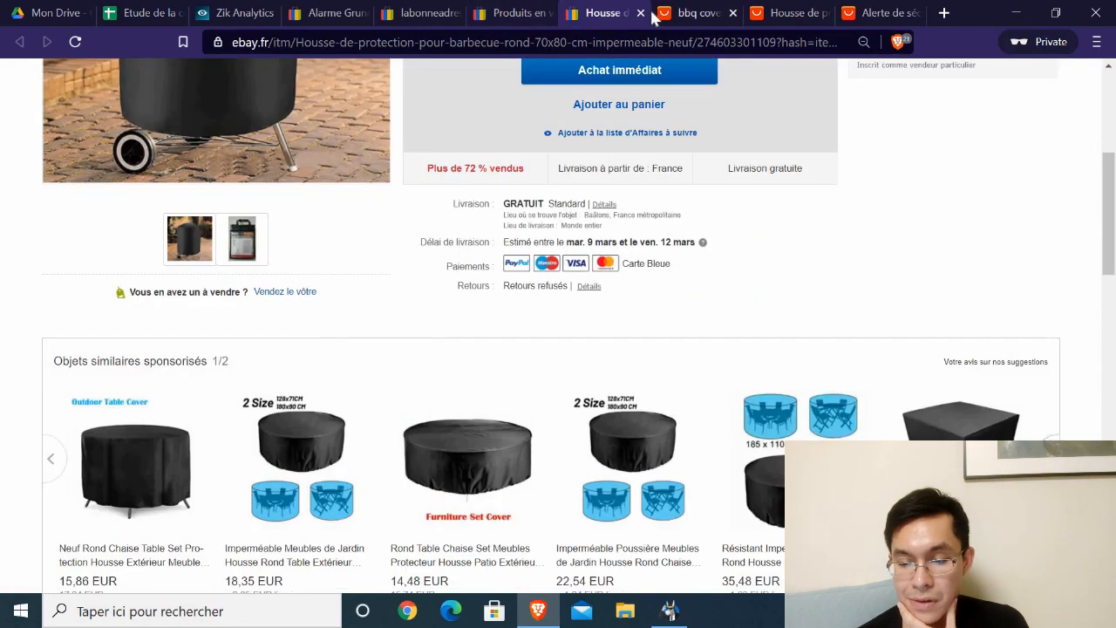
pyautogui.click(640, 13)
pyautogui.click(555, 18)
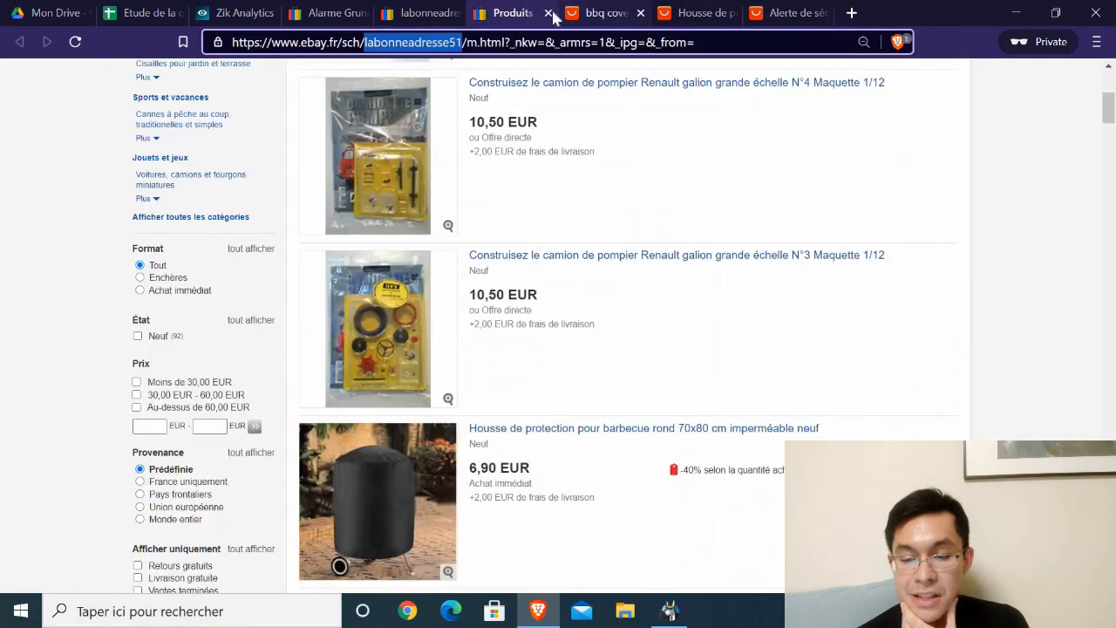
pyautogui.click(549, 13)
# - Check the competition spreadsheet and return to the labonneadresse51 seller profile on eBay
pyautogui.click(143, 13)
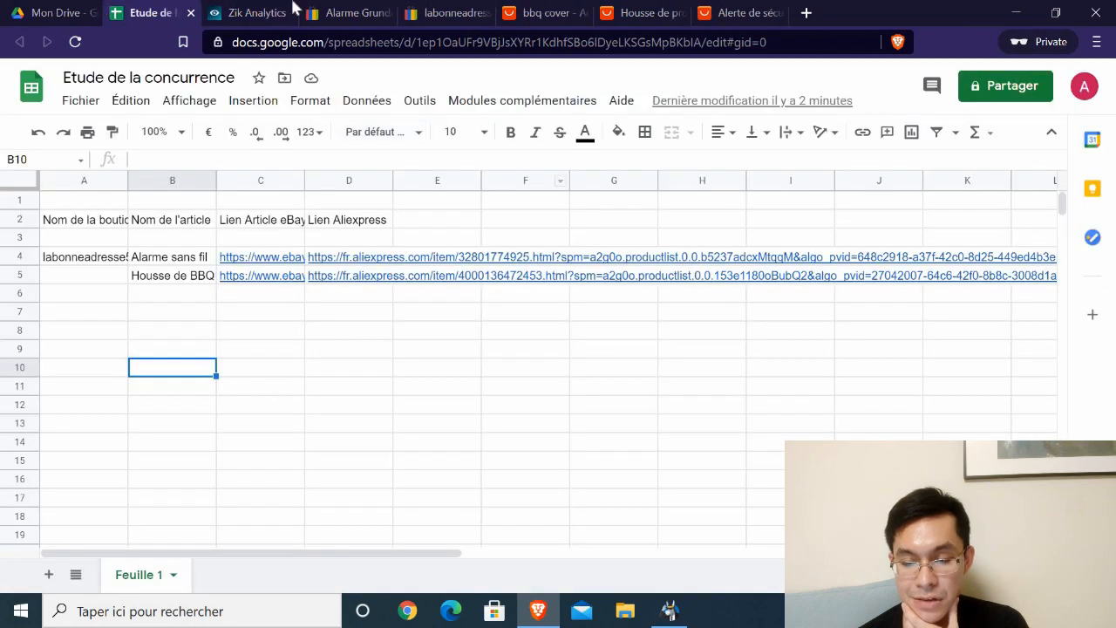
pyautogui.click(613, 13)
pyautogui.click(541, 11)
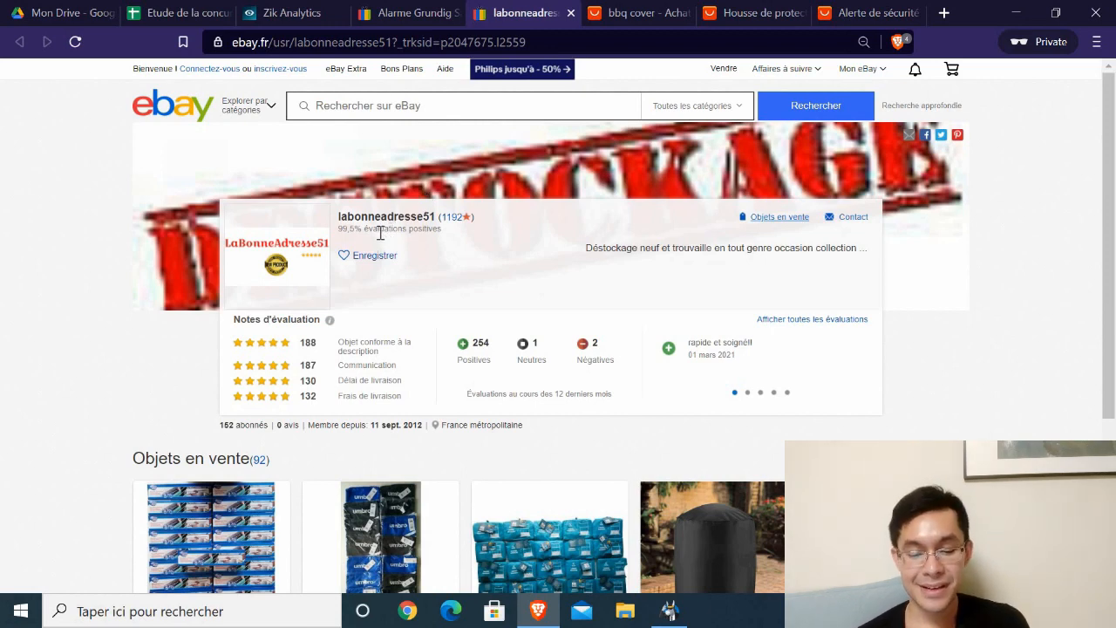
# - Search eBay for "robinet" from the labonneadresse51 seller profile
pyautogui.scroll(-3, 467, 179)
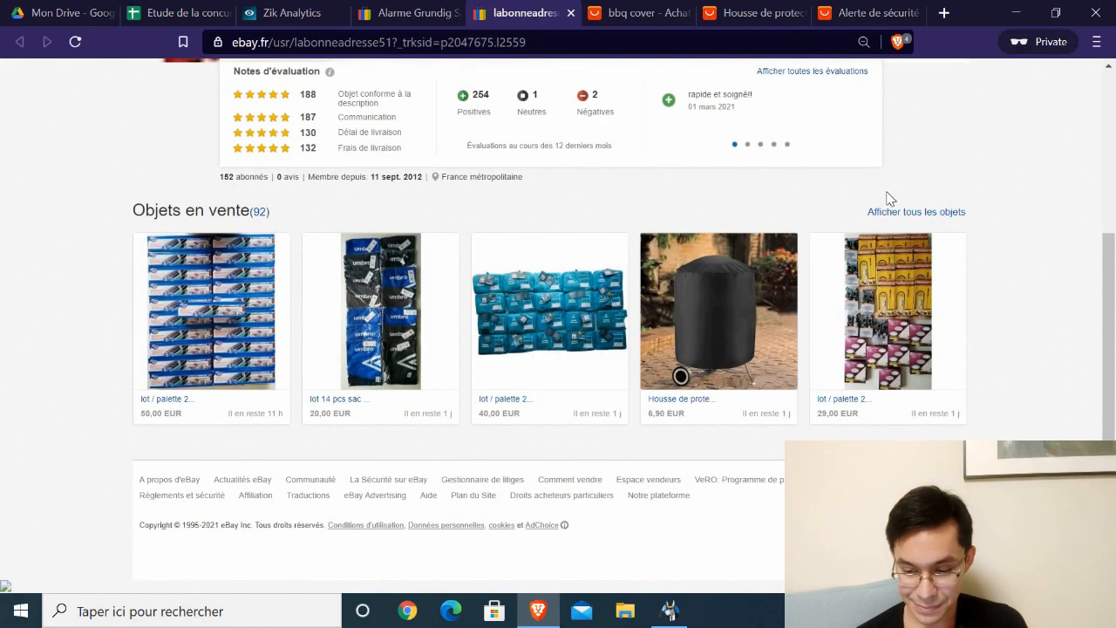
pyautogui.scroll(3, 451, 207)
pyautogui.click(427, 98)
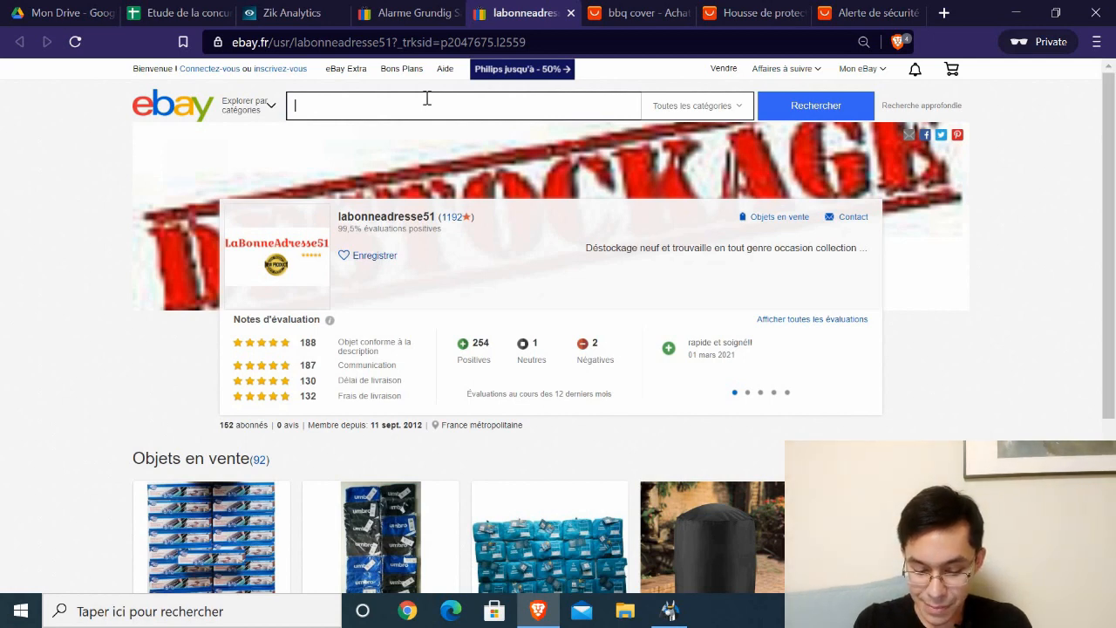
pyautogui.write('robinet')
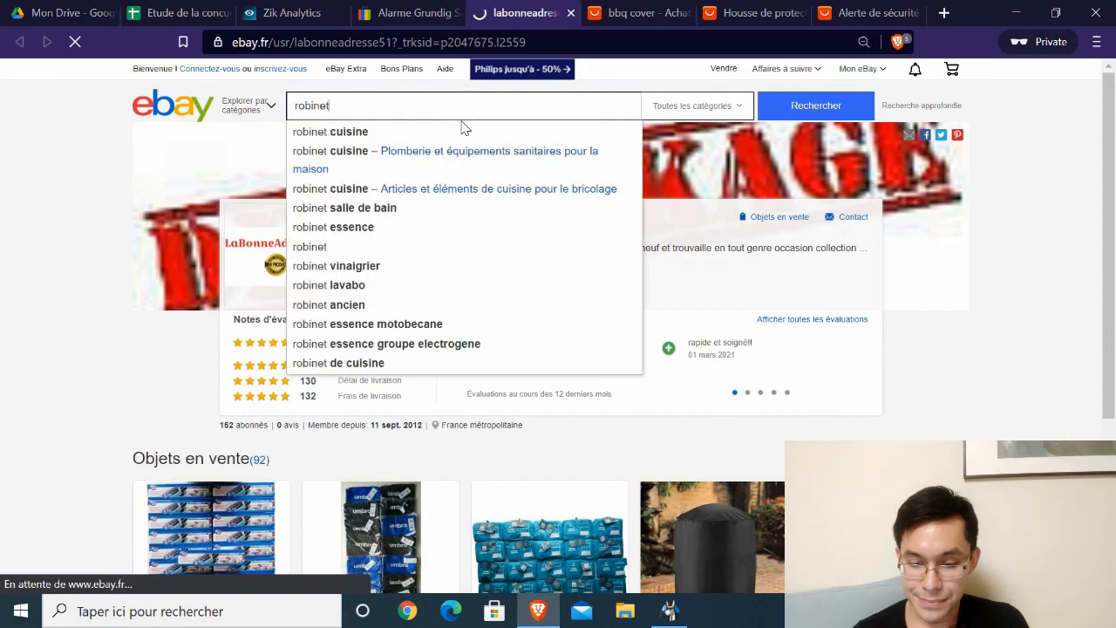
pyautogui.press('Return')
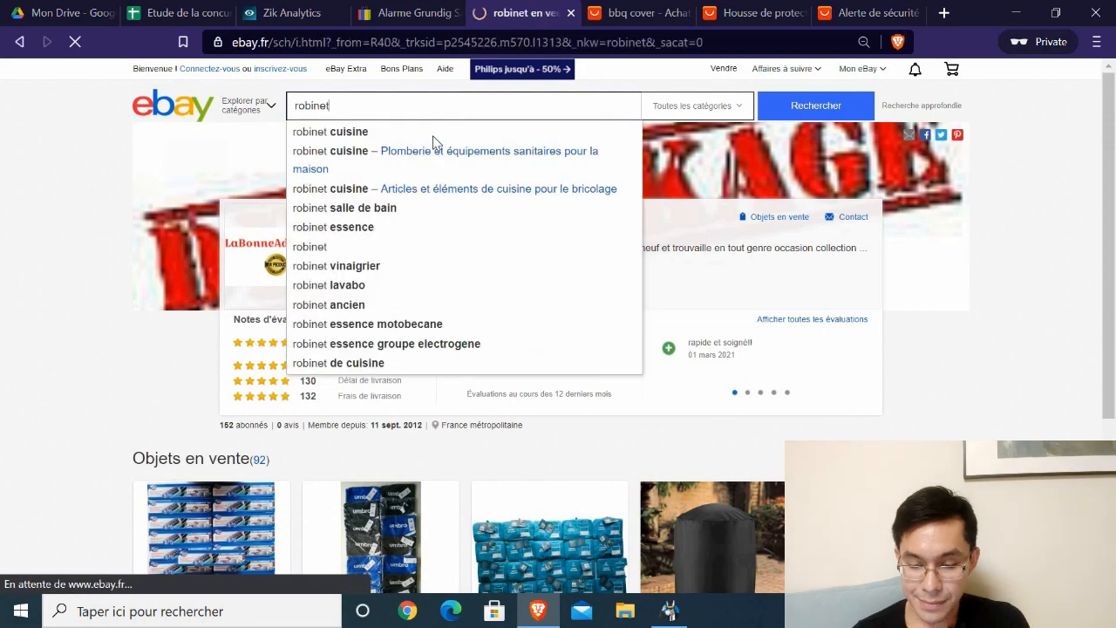
# - Look through the robinet results and open the listing for the LED kitchen sink mixer with swivel spout
pyautogui.scroll(-2, 495, 223)
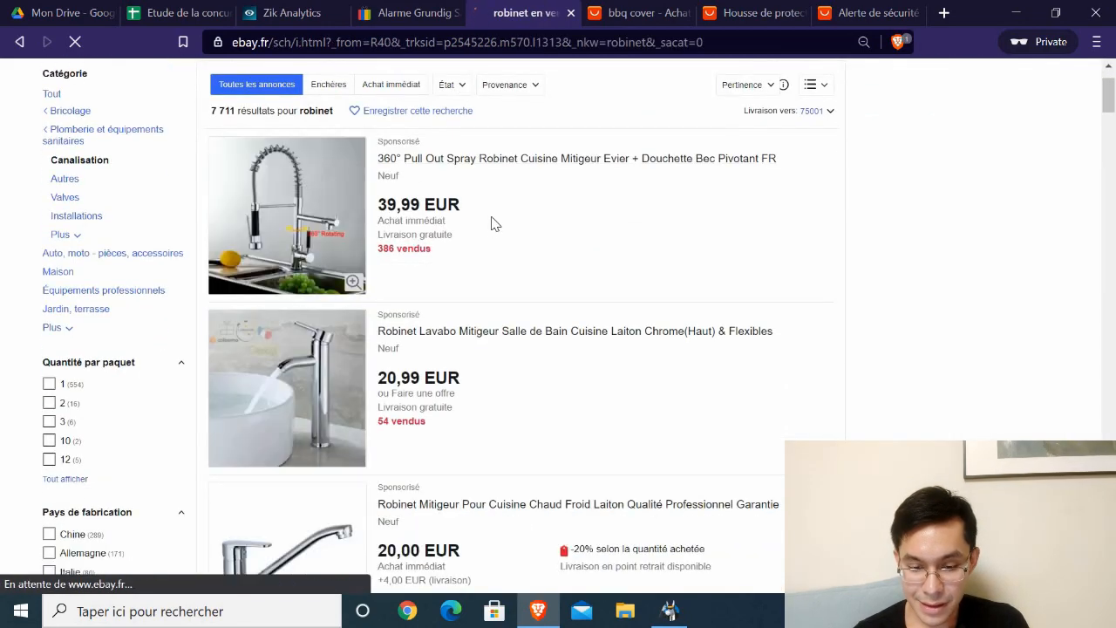
pyautogui.scroll(-2, 460, 215)
pyautogui.scroll(1, 460, 214)
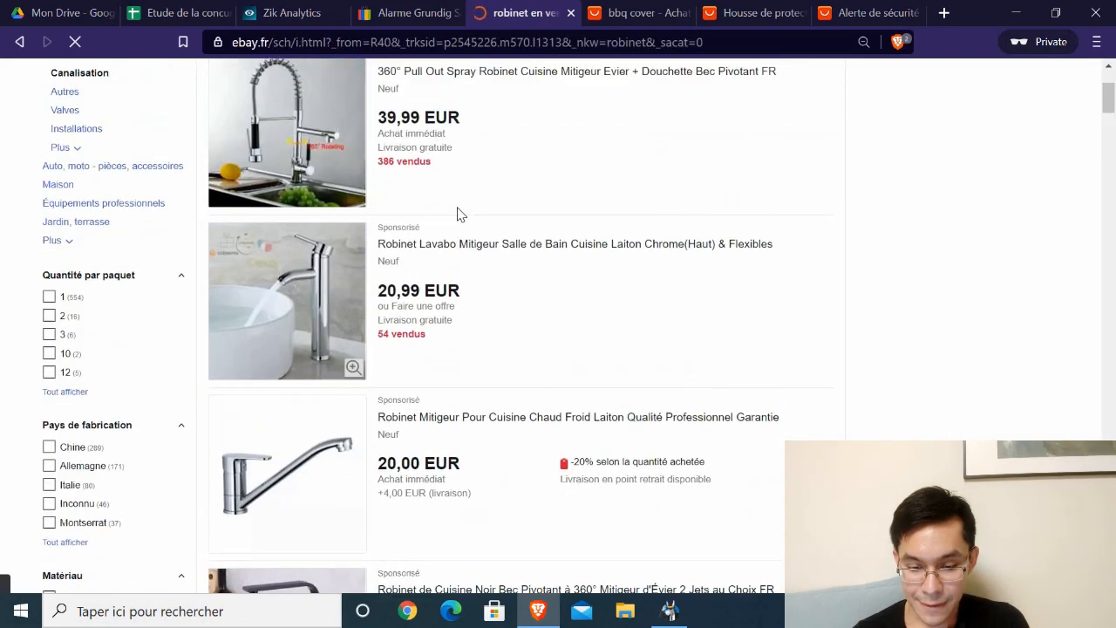
pyautogui.scroll(-10, 462, 222)
pyautogui.scroll(-3, 468, 237)
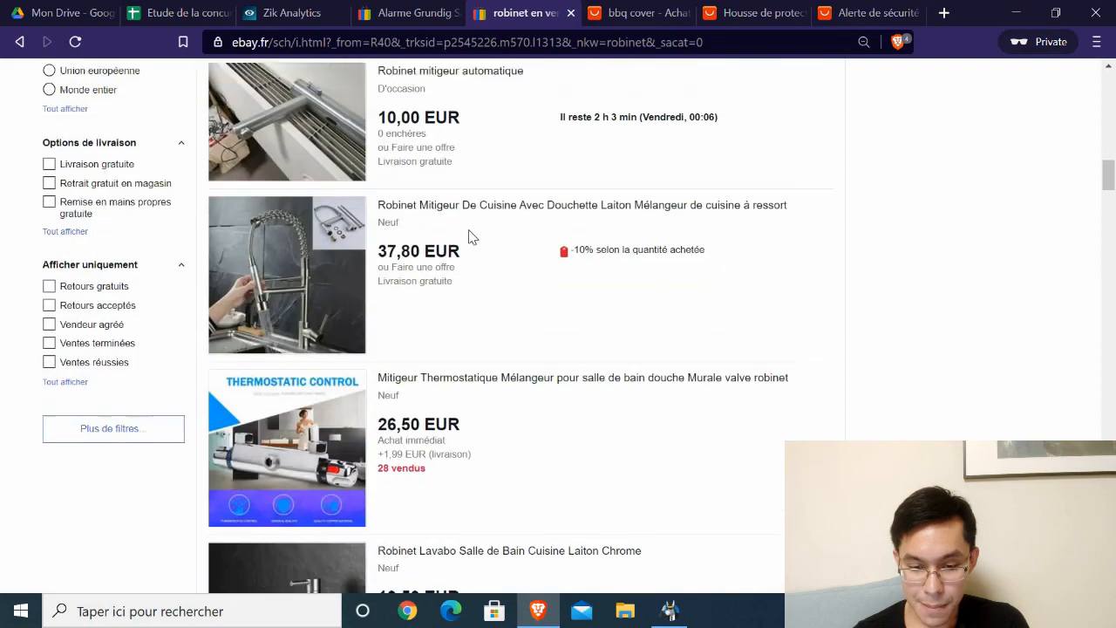
pyautogui.scroll(6, 468, 237)
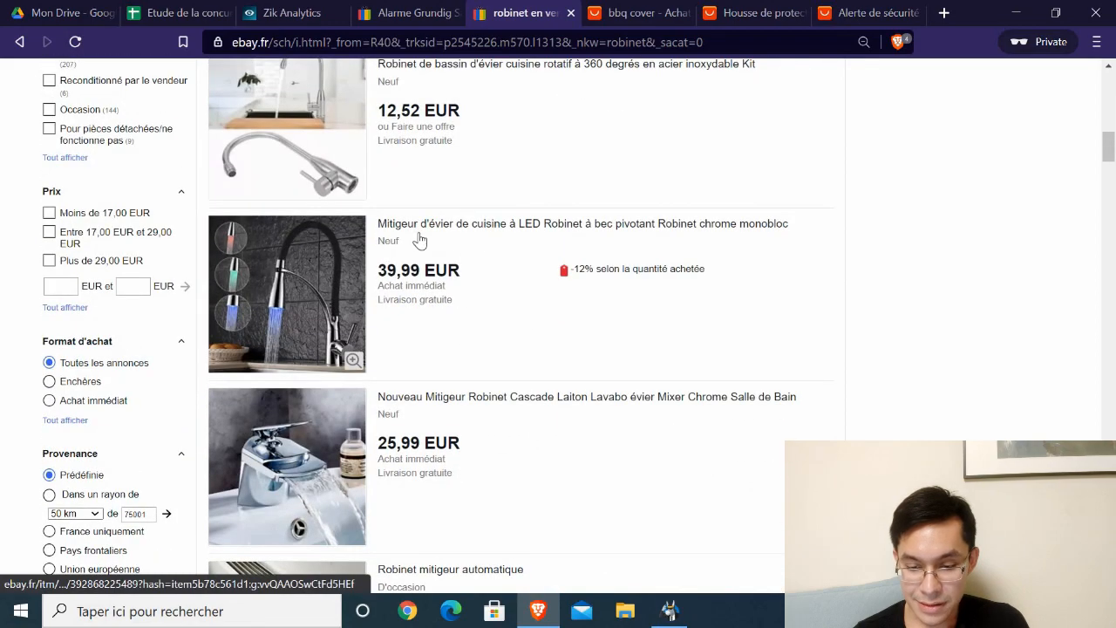
pyautogui.click(458, 232)
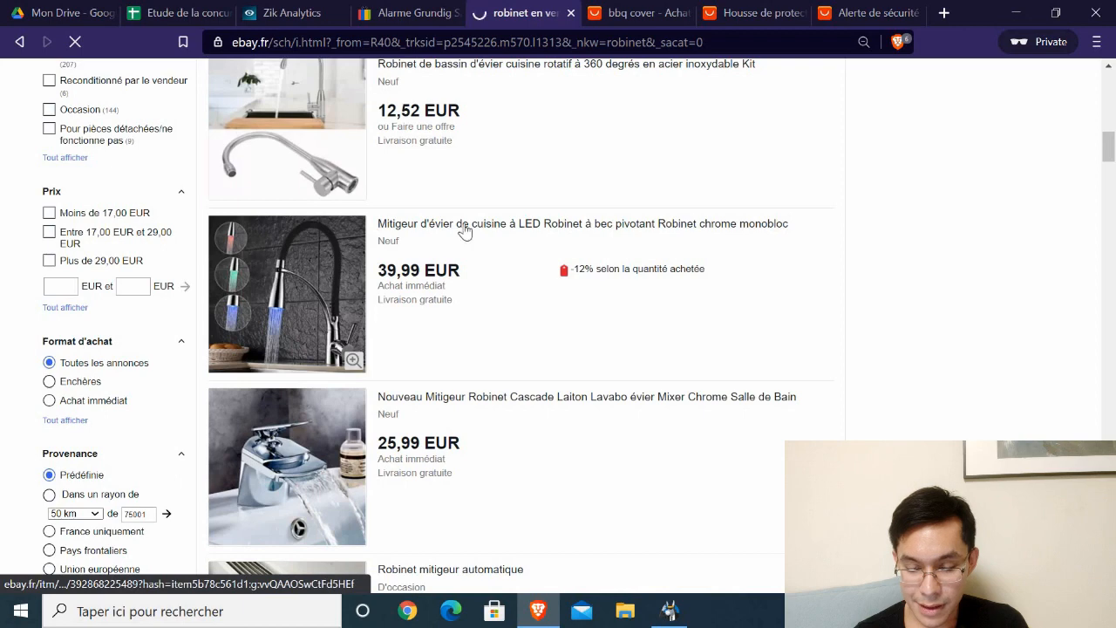
# - Examine the eBay robinet results for other tap listings that could come from a dropshipping competitor
pyautogui.scroll(-2, 429, 227)
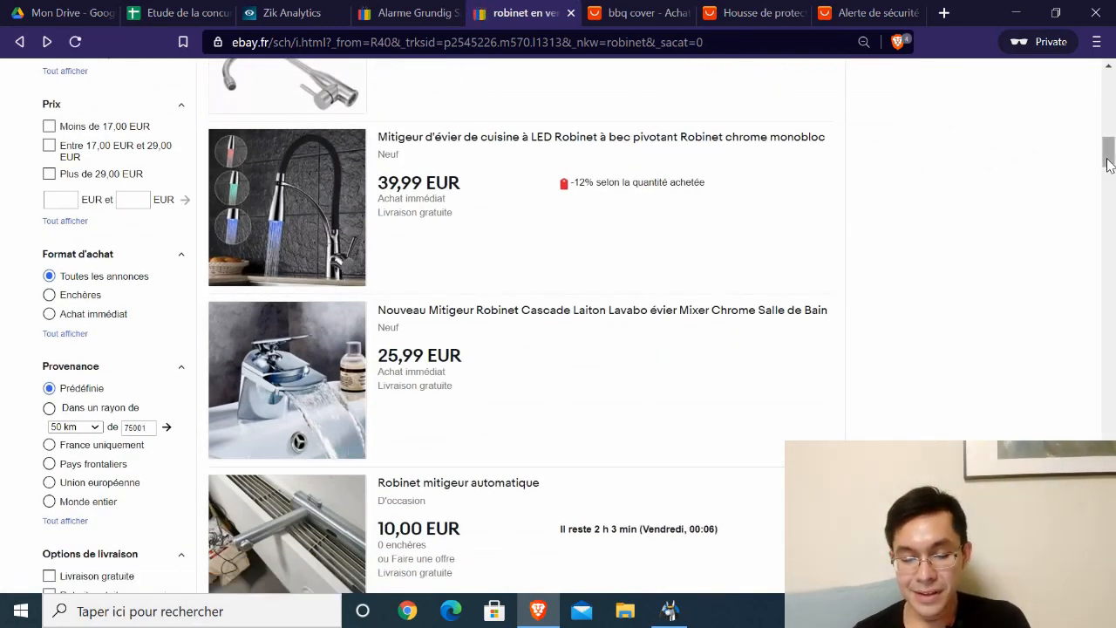
pyautogui.moveTo(1110, 157); pyautogui.dragTo(1107, 208)
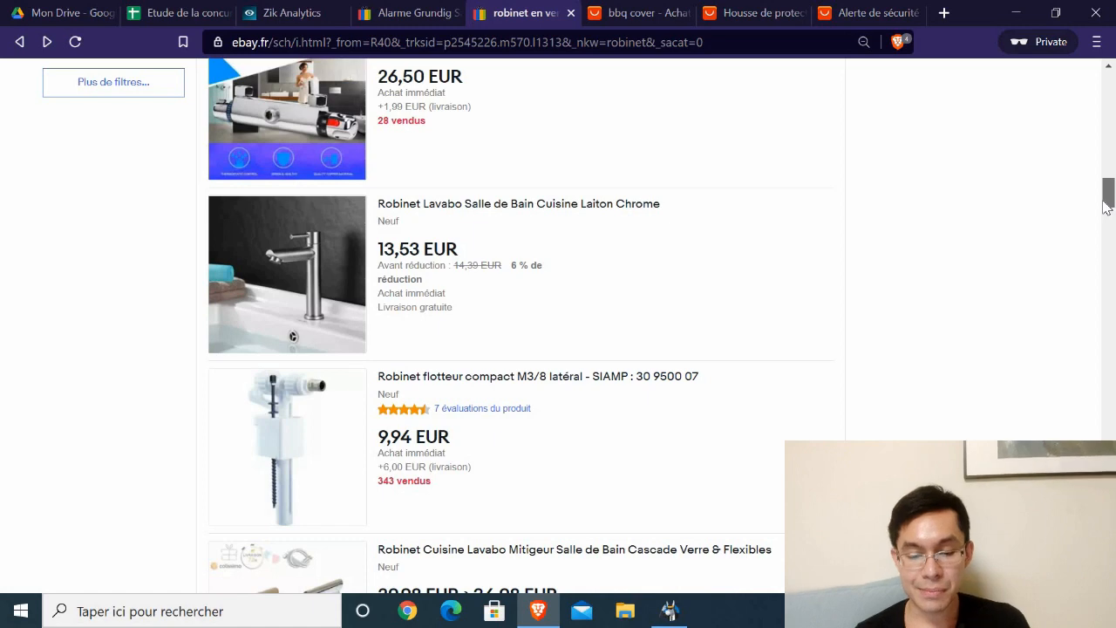
pyautogui.scroll(-2, 1090, 218)
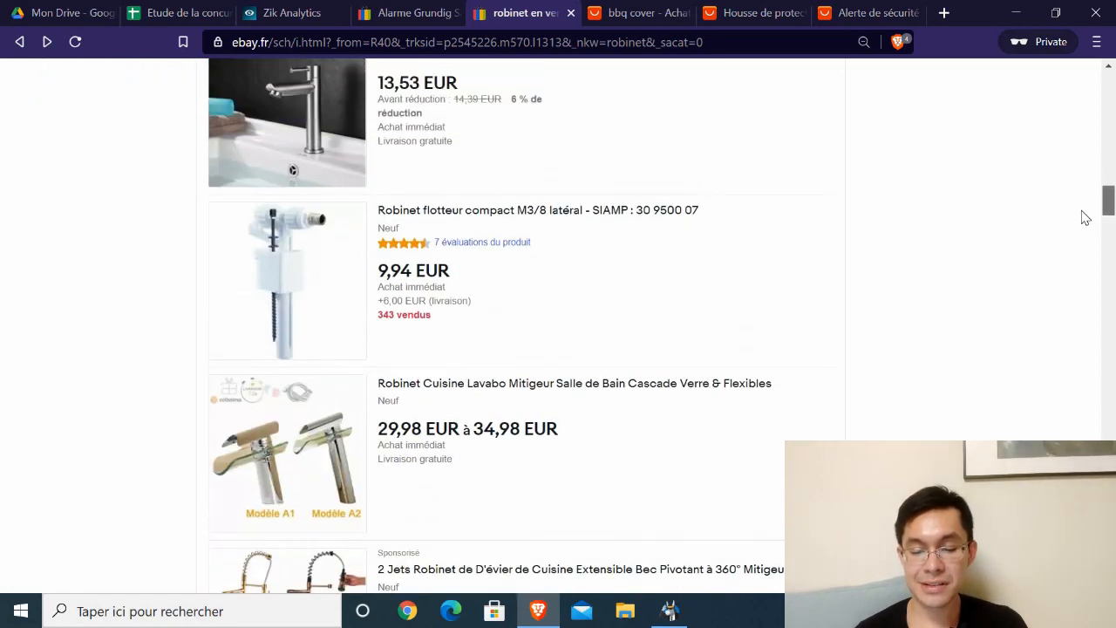
pyautogui.scroll(5, 1089, 189)
pyautogui.scroll(-2, 1089, 197)
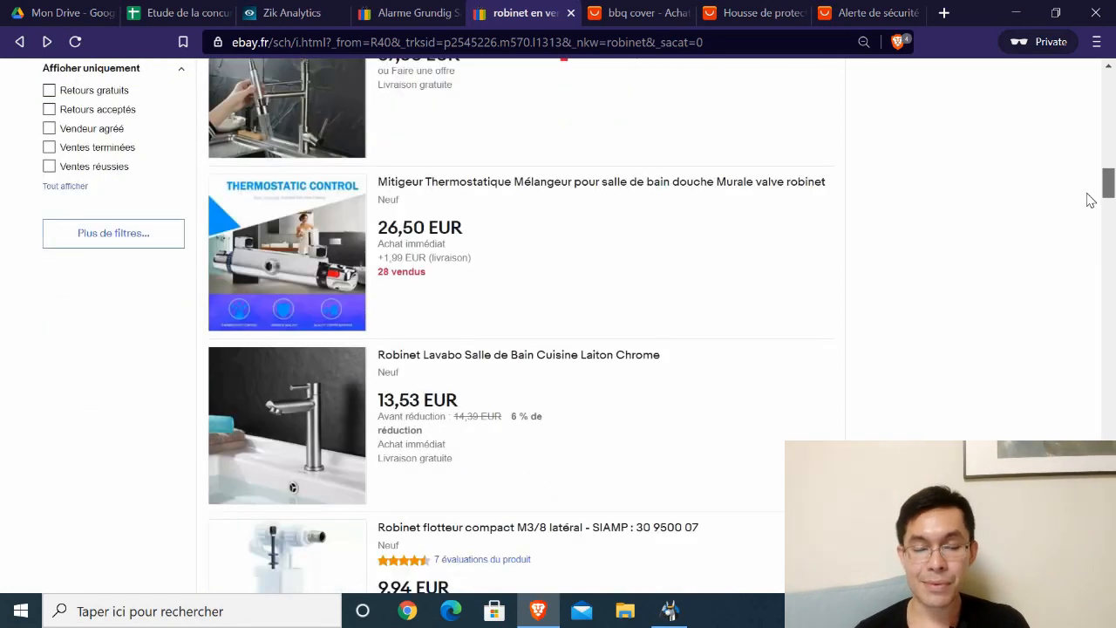
pyautogui.scroll(-1, 1090, 201)
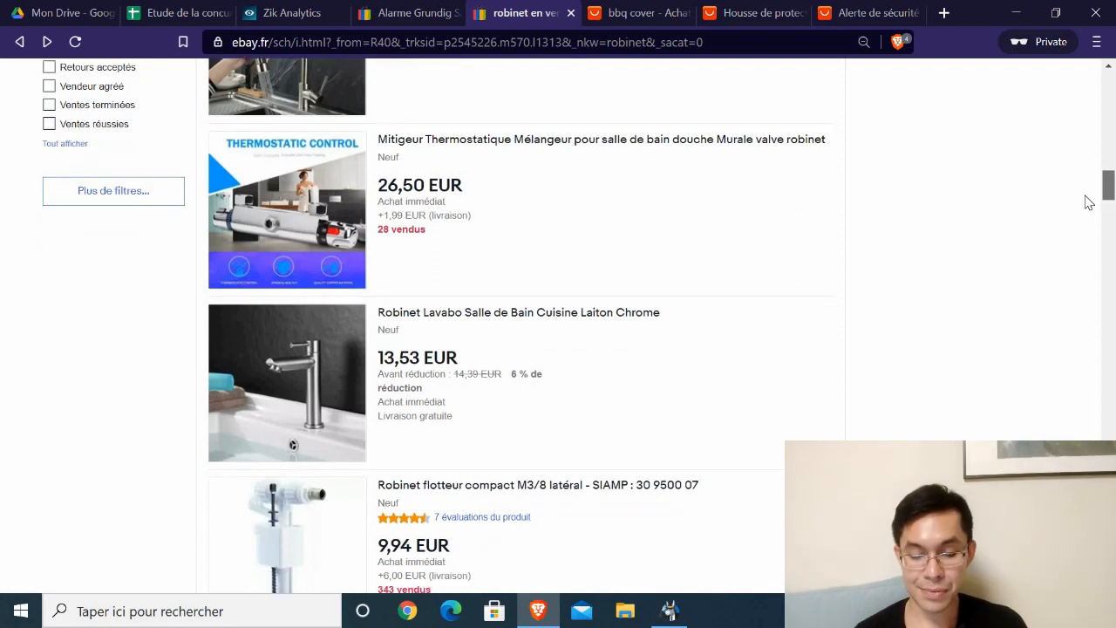
pyautogui.scroll(-1, 1089, 204)
pyautogui.scroll(-1, 1086, 211)
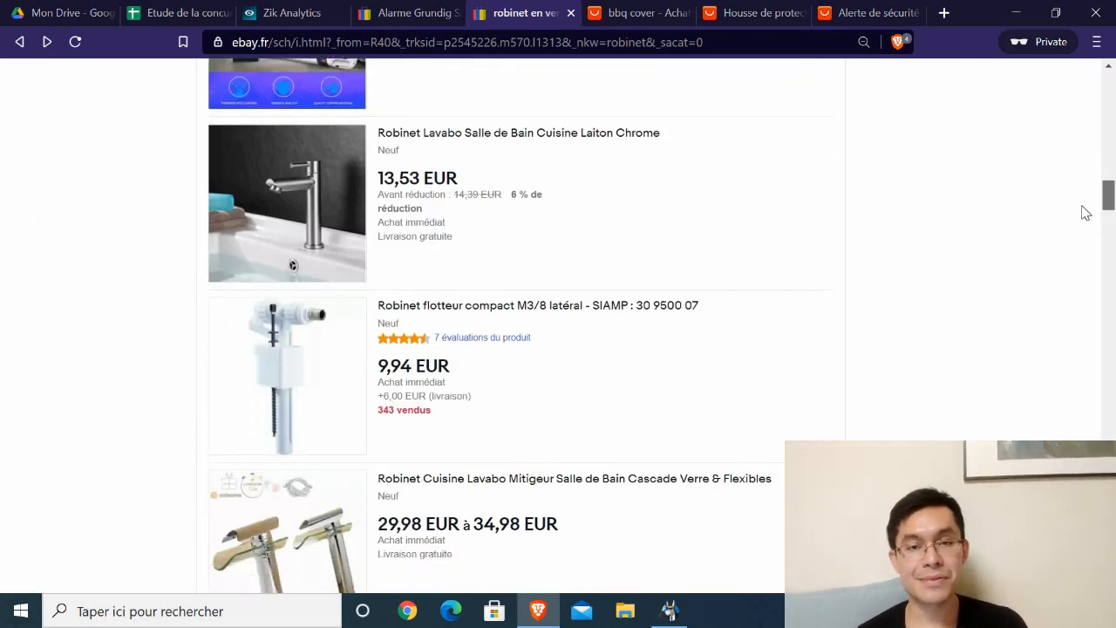
pyautogui.scroll(-9, 1085, 214)
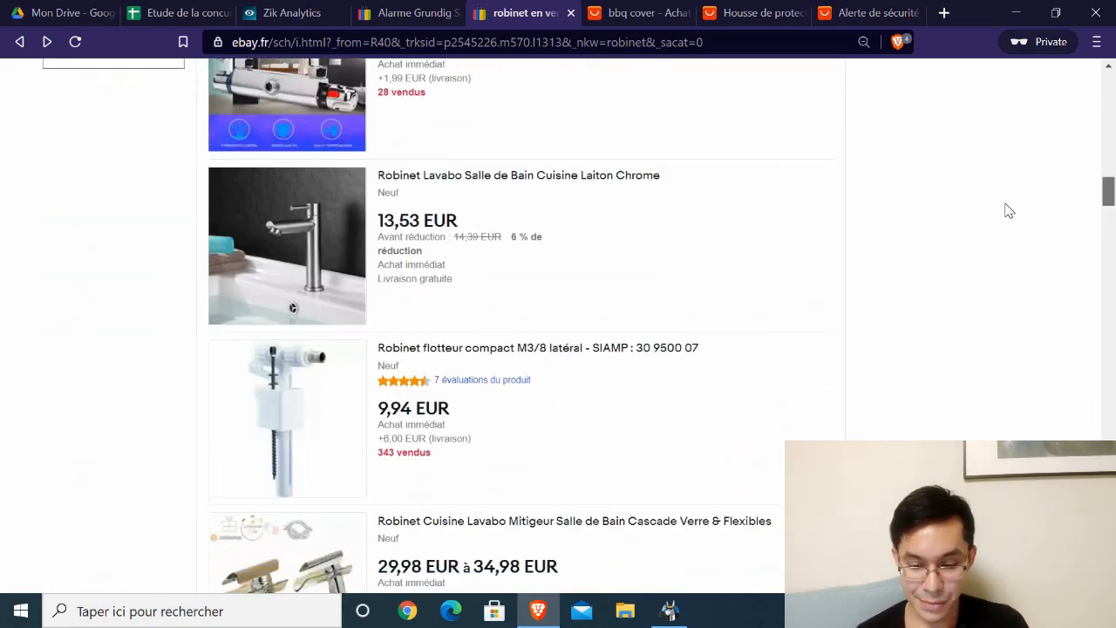
pyautogui.scroll(-15, 1016, 227)
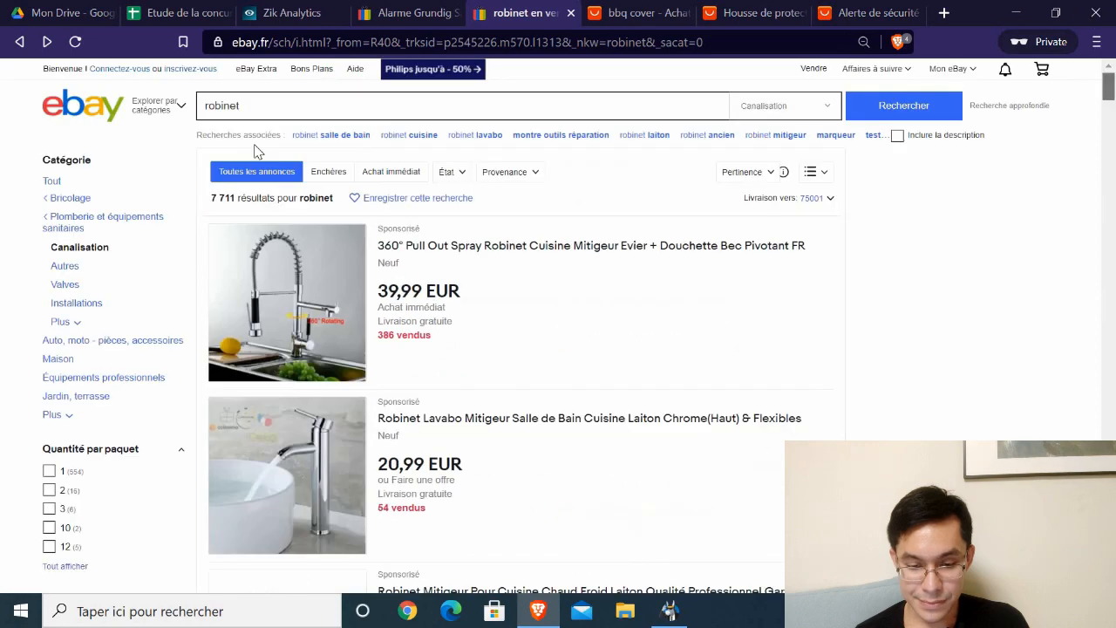
# - Refine the eBay search to "robinet led" and open the listing "Embout robinet lumineux lumière LED 7 couleurs avec joint filtre mitigeur"
pyautogui.write('led')
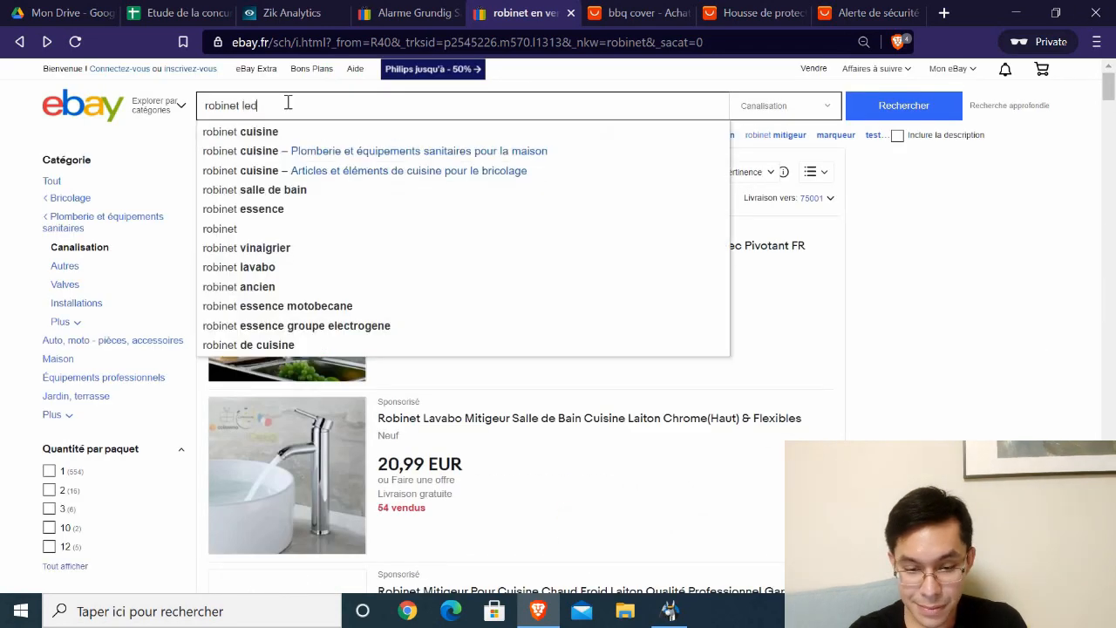
pyautogui.press('Return')
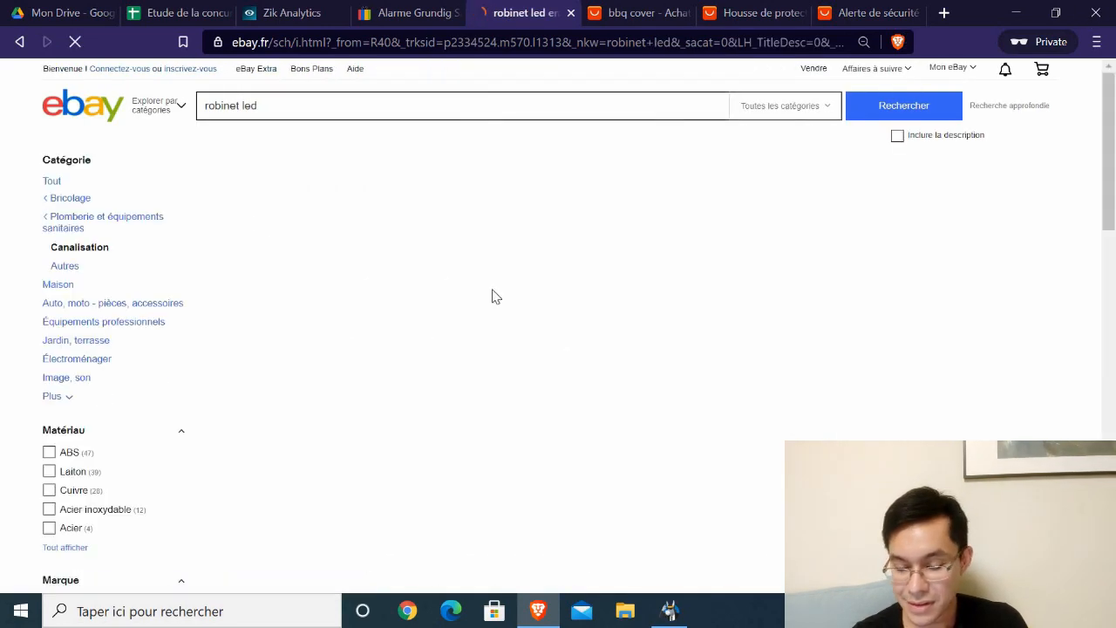
pyautogui.scroll(-2, 451, 276)
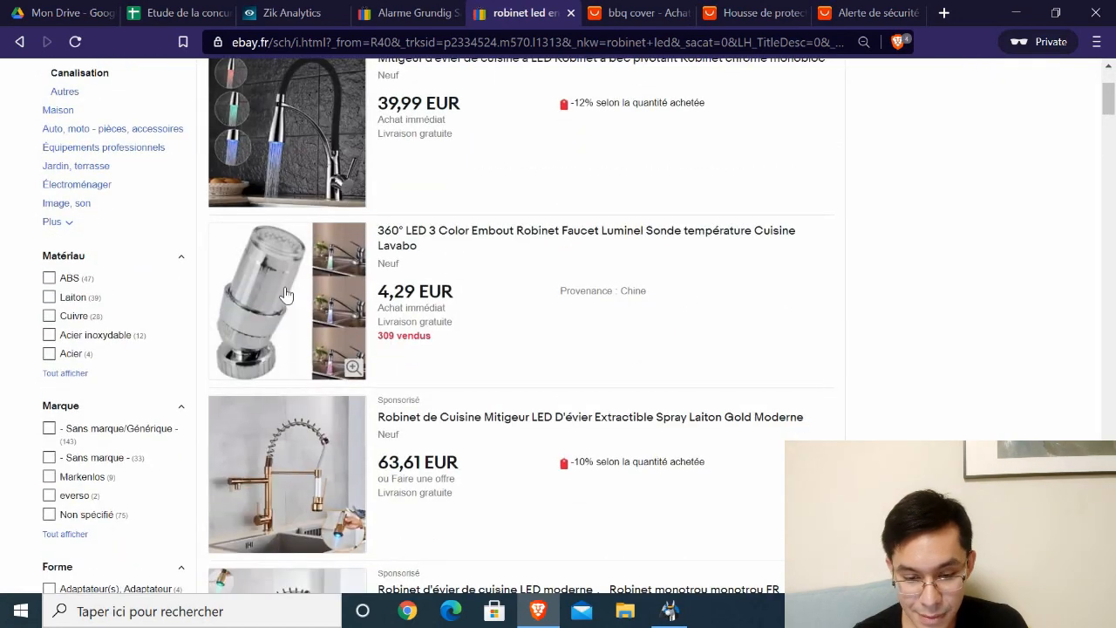
pyautogui.scroll(-6, 329, 294)
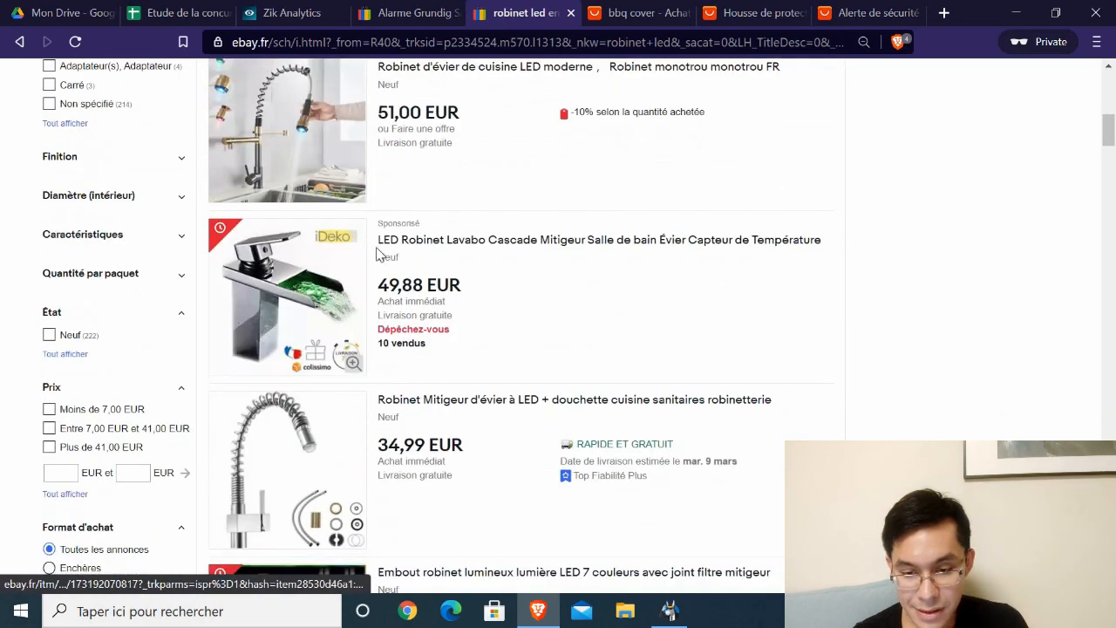
pyautogui.scroll(1, 329, 295)
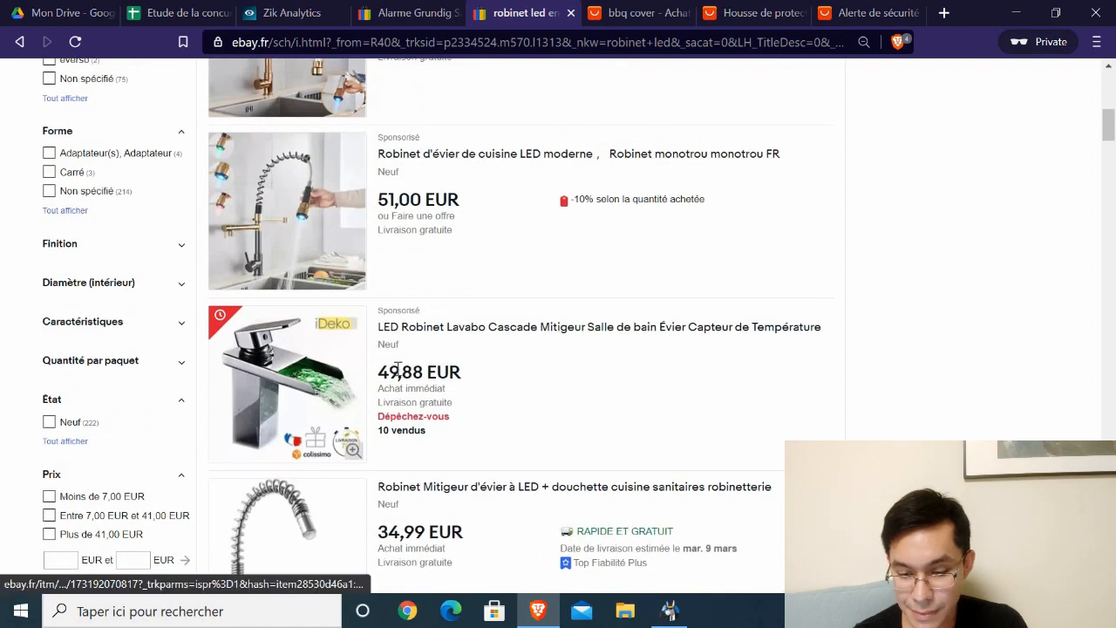
pyautogui.scroll(-6, 394, 364)
pyautogui.scroll(1, 394, 365)
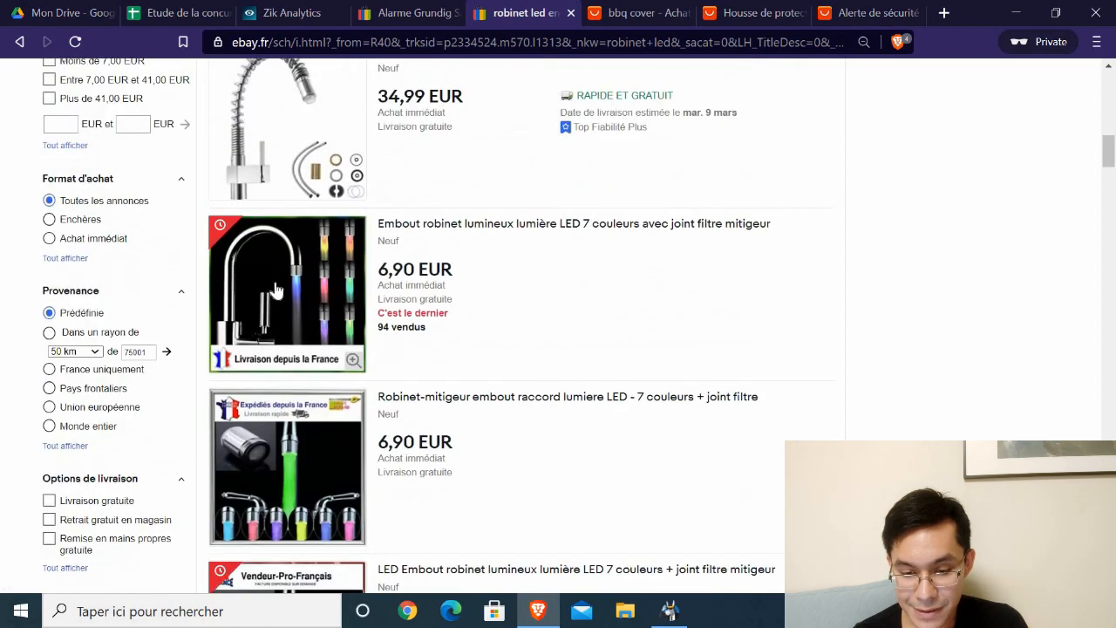
pyautogui.click(309, 262)
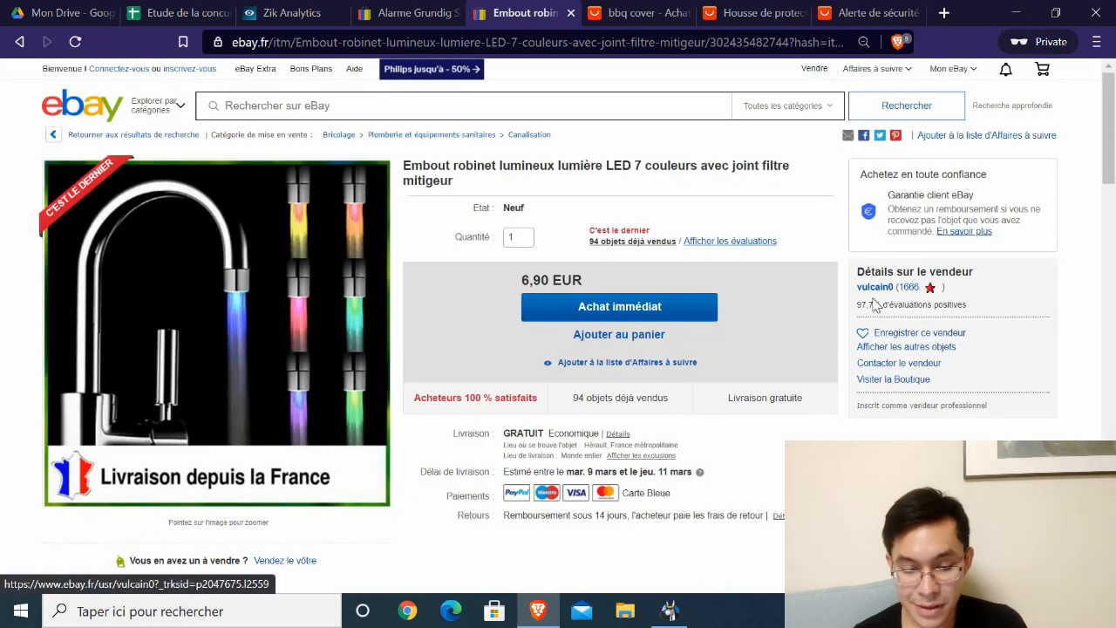
# - Switch to the AliExpress bbq cover results and search for "led tap" instead
pyautogui.click(618, 8)
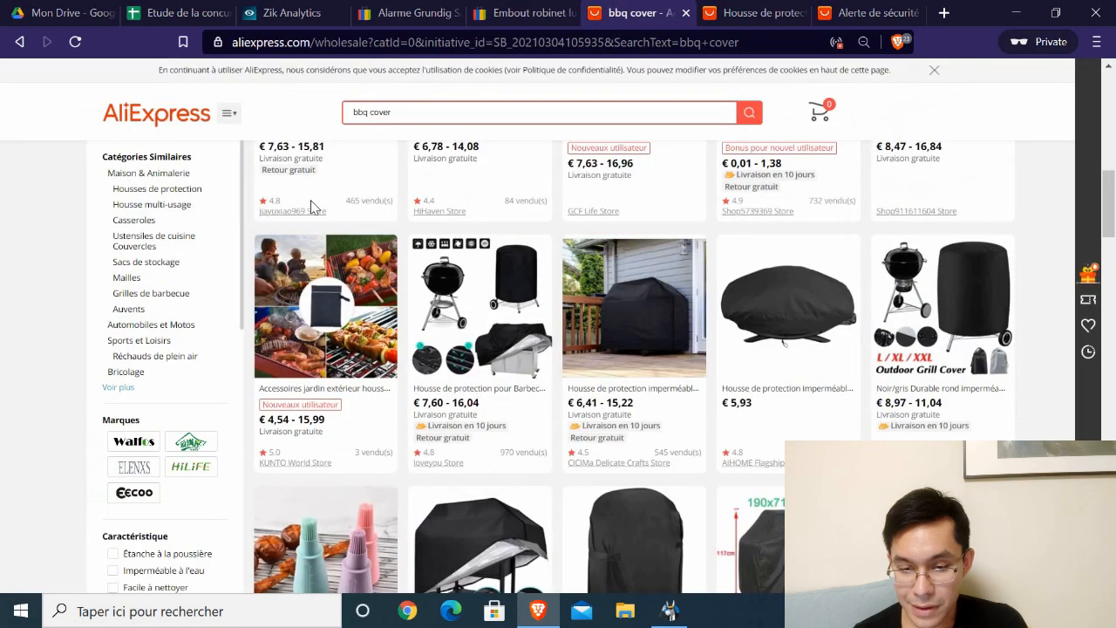
pyautogui.tripleClick(371, 112)
pyautogui.write('led tap')
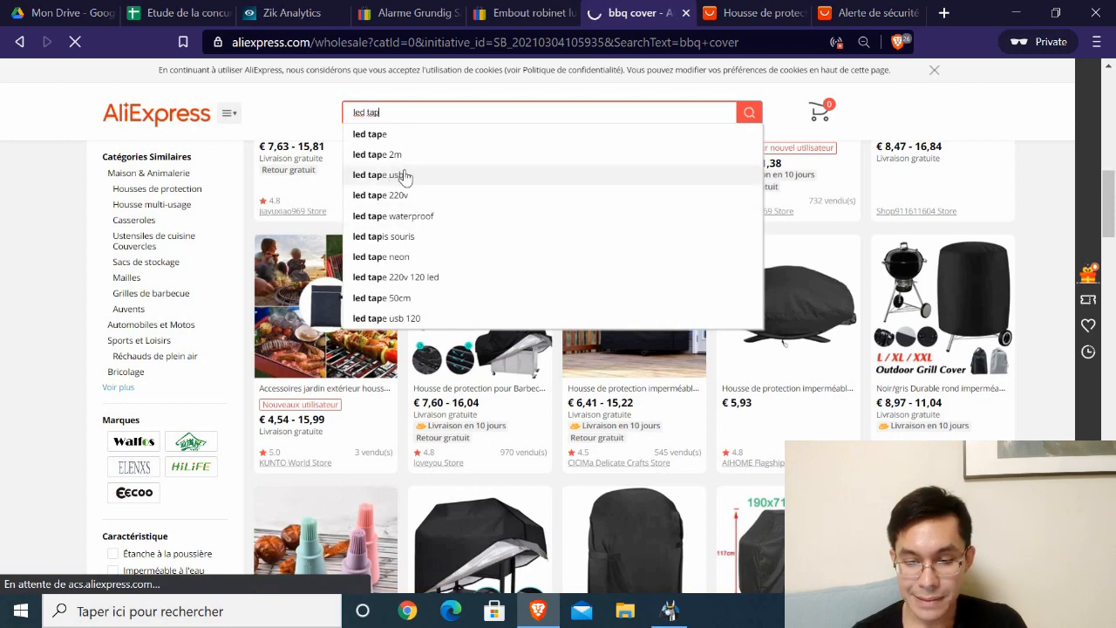
pyautogui.press('Return')
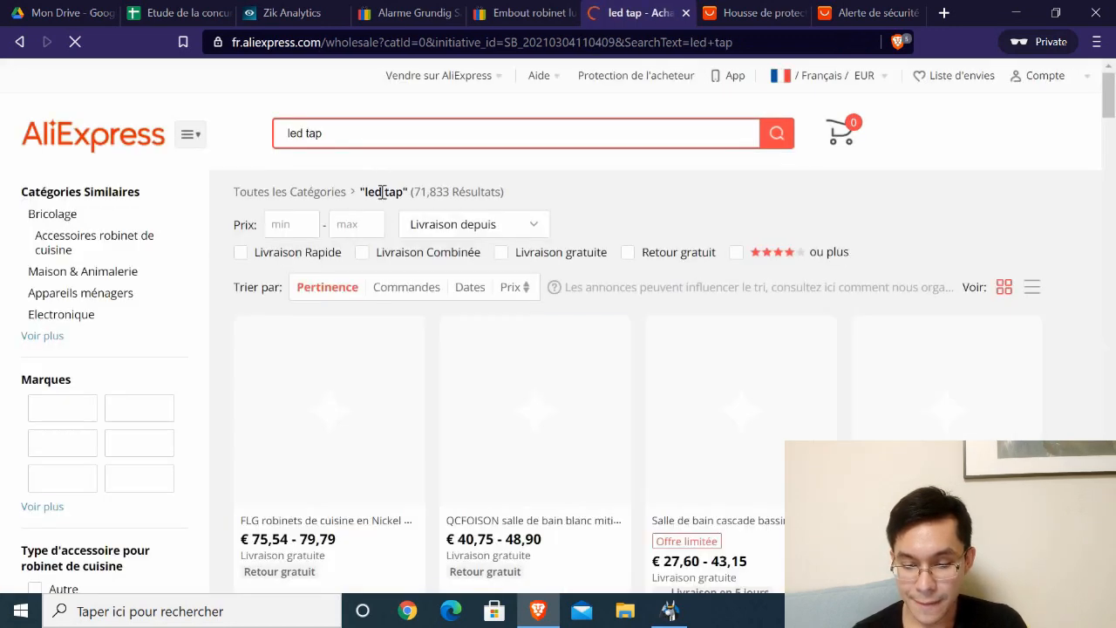
# - Open the Kaguyahime LED tap nozzle on AliExpress, place its tab beside the eBay LED nozzle listing and compare the two products
pyautogui.scroll(-3, 624, 299)
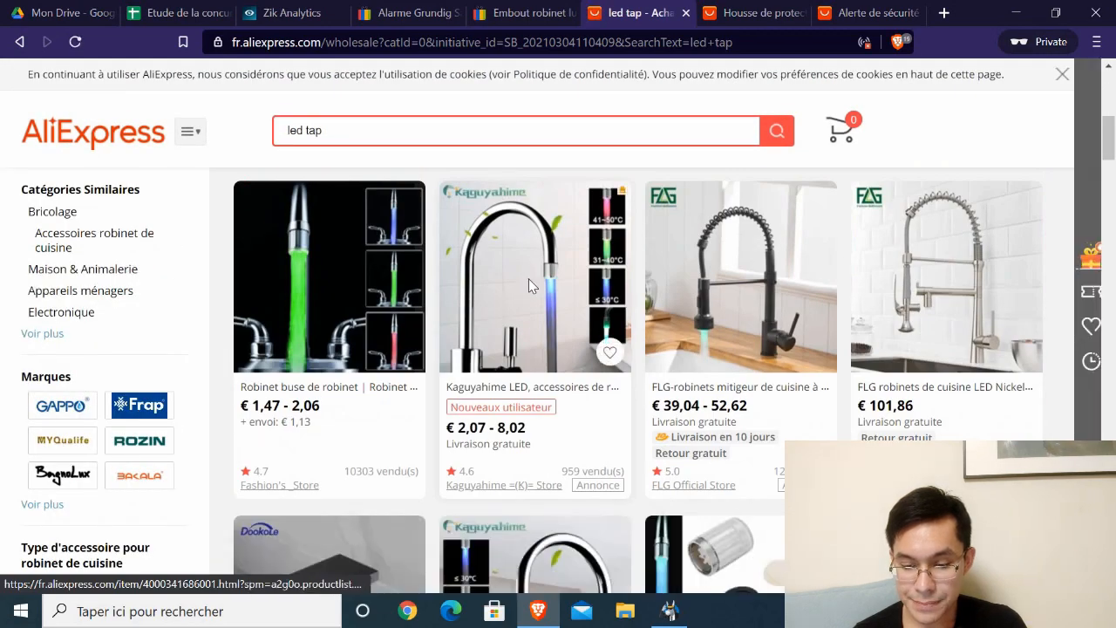
pyautogui.click(529, 287)
pyautogui.moveTo(675, 9); pyautogui.dragTo(512, 7)
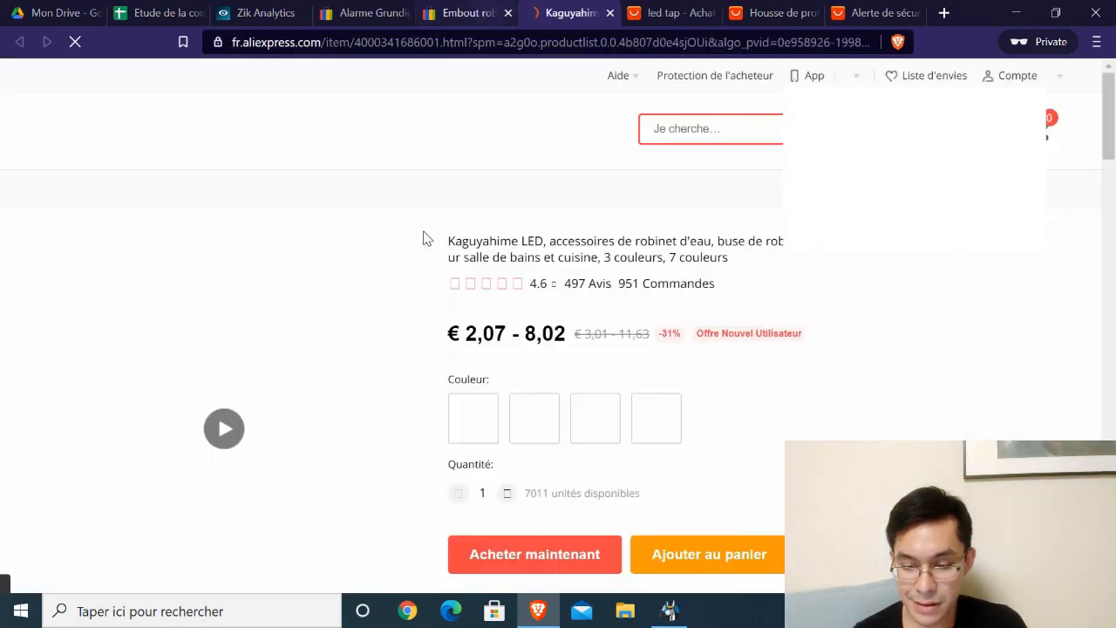
pyautogui.click(474, 7)
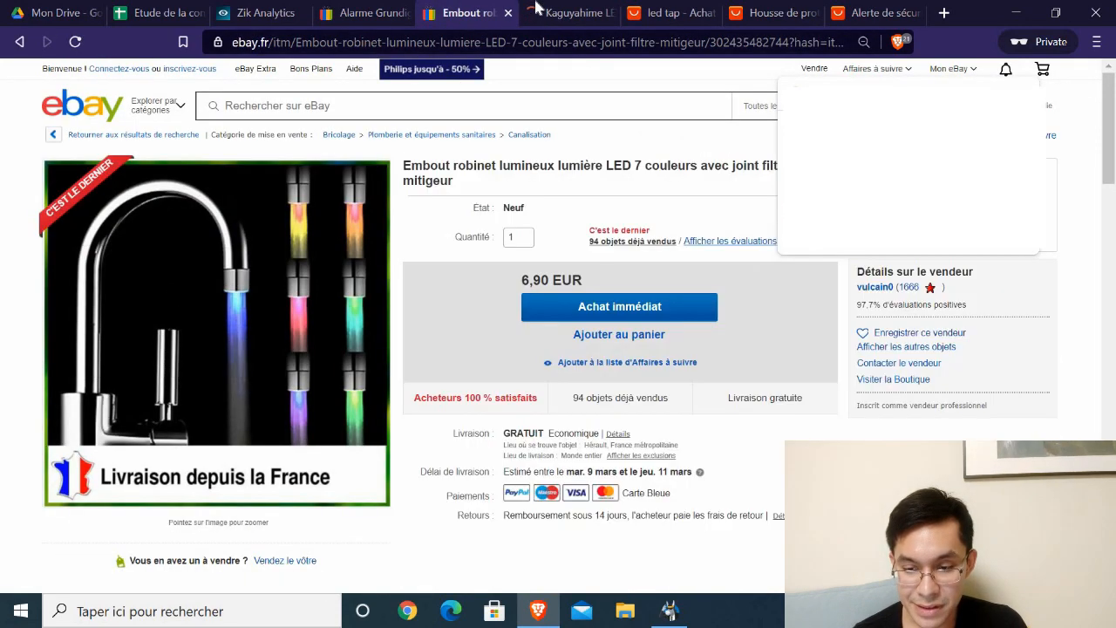
pyautogui.click(568, 12)
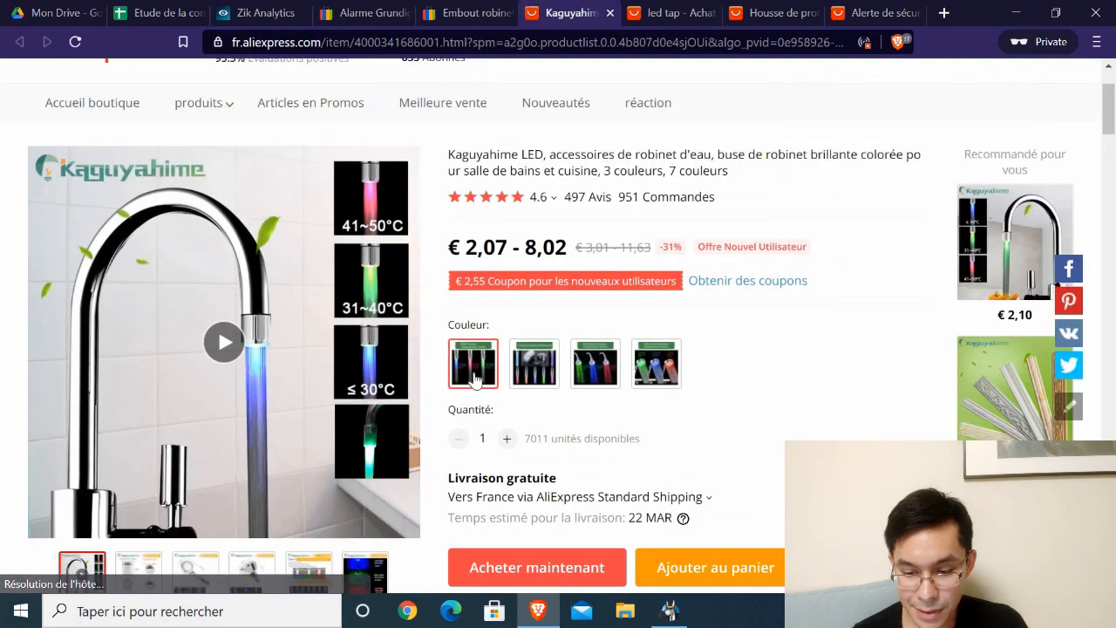
# - Compare the images and prices of the Kaguyahime nozzle's colour variants, finishing on Sensor RGB Faucet
pyautogui.click(521, 373)
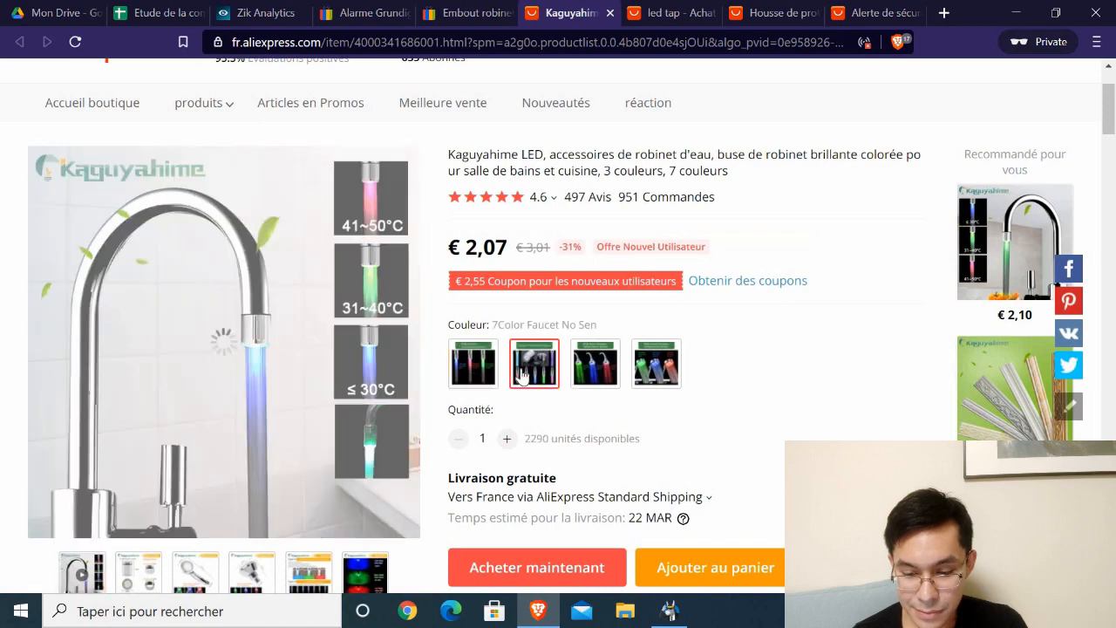
pyautogui.click(472, 366)
pyautogui.click(596, 367)
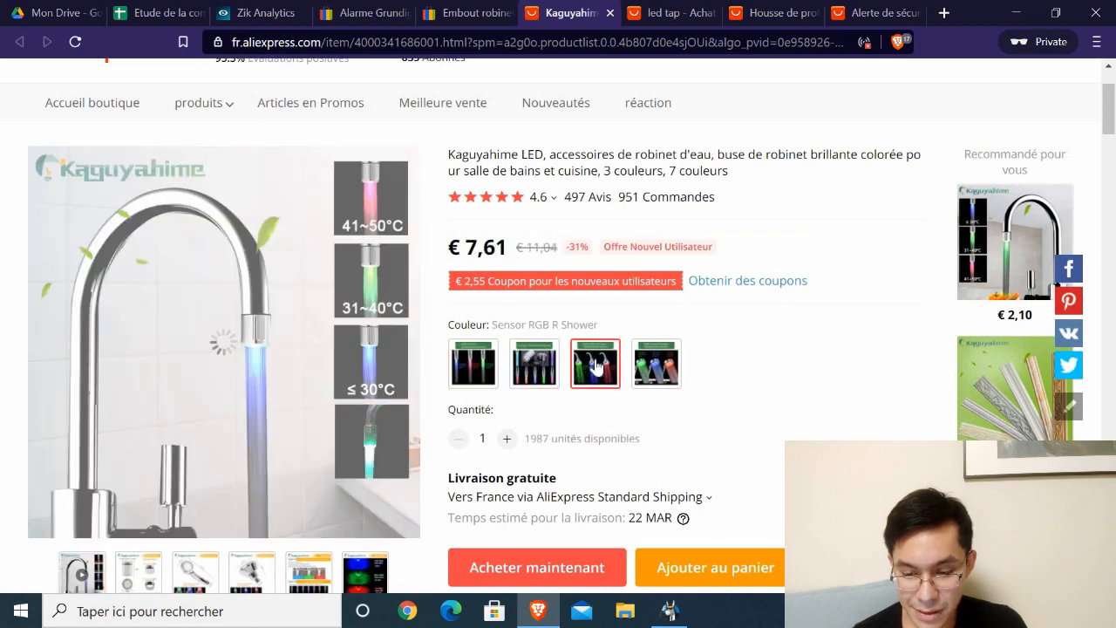
pyautogui.click(650, 365)
pyautogui.click(534, 366)
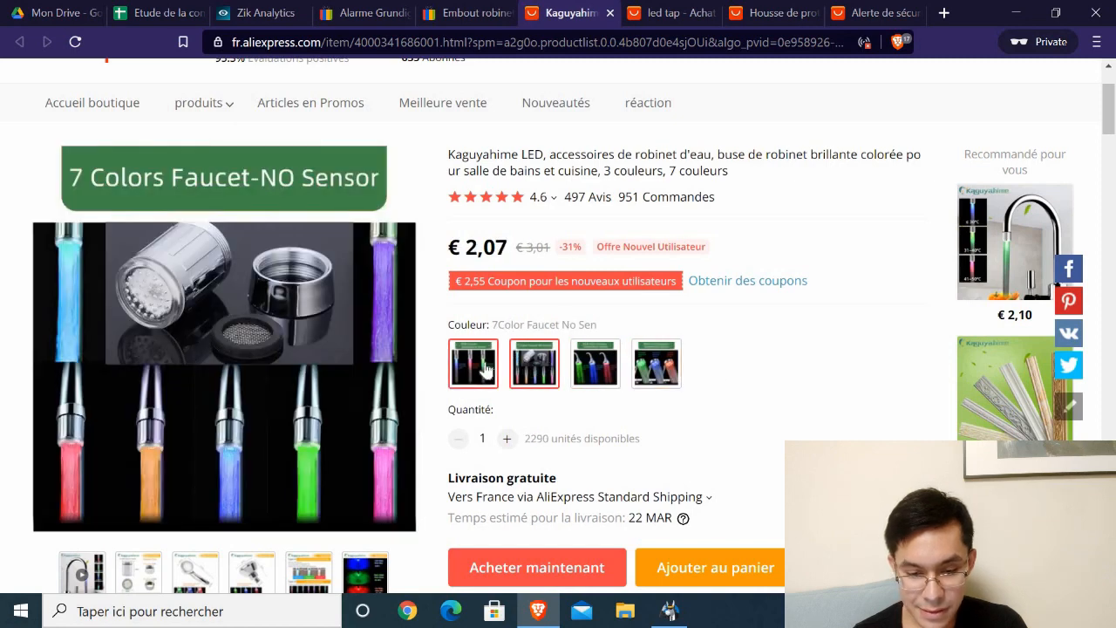
pyautogui.click(485, 369)
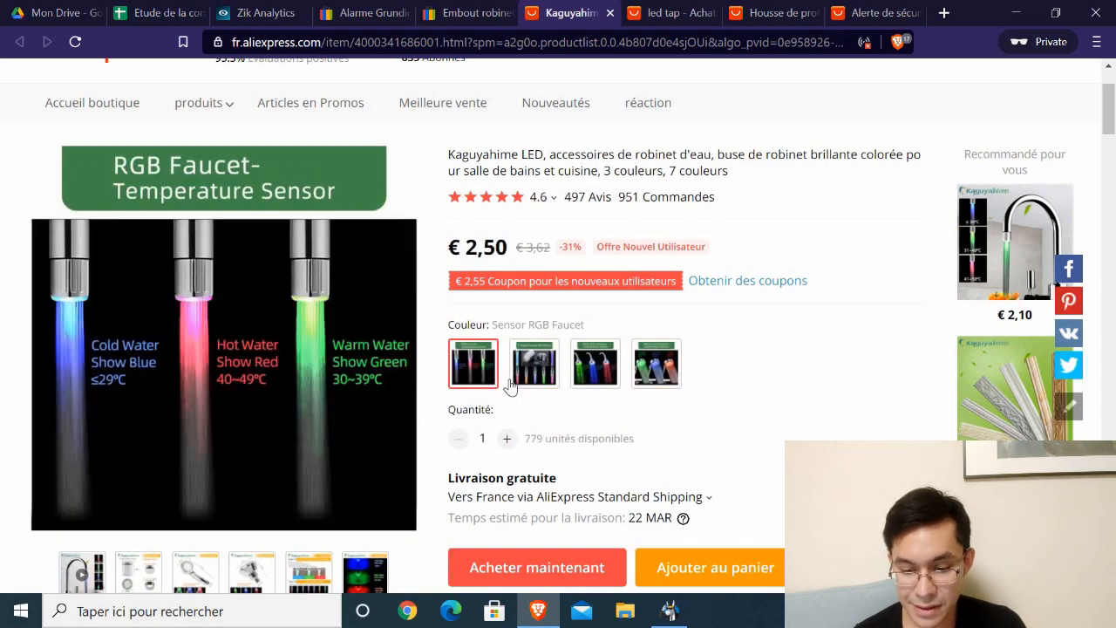
# - Read the eBay LED nozzle listing's description for the colour behaviour, power supply, material and diameter
pyautogui.click(466, 12)
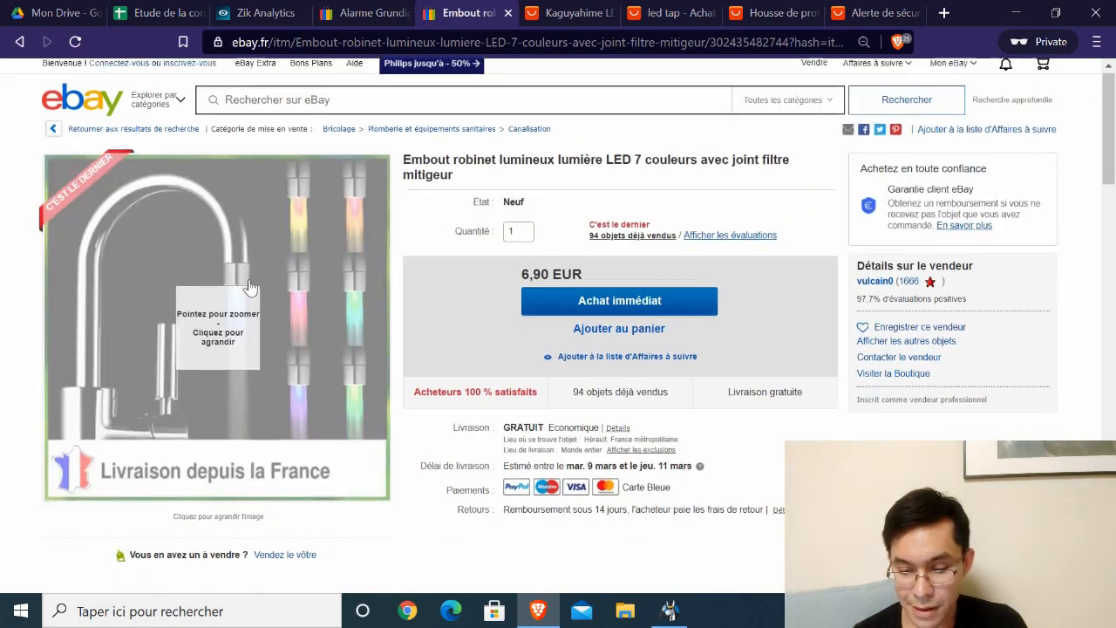
pyautogui.scroll(-15, 249, 286)
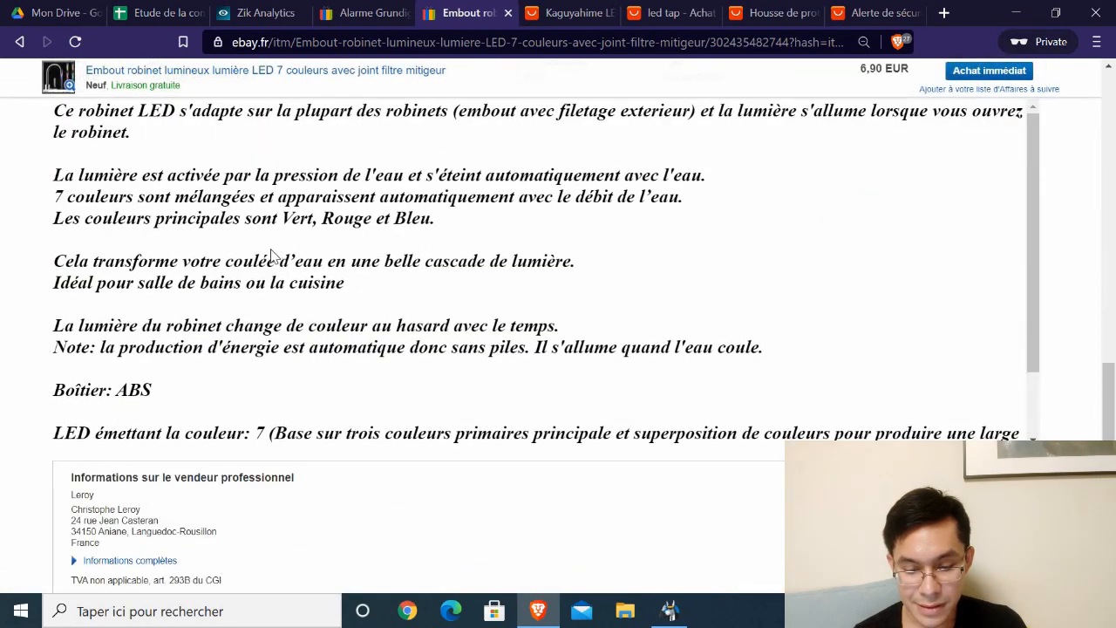
pyautogui.scroll(-1, 714, 333)
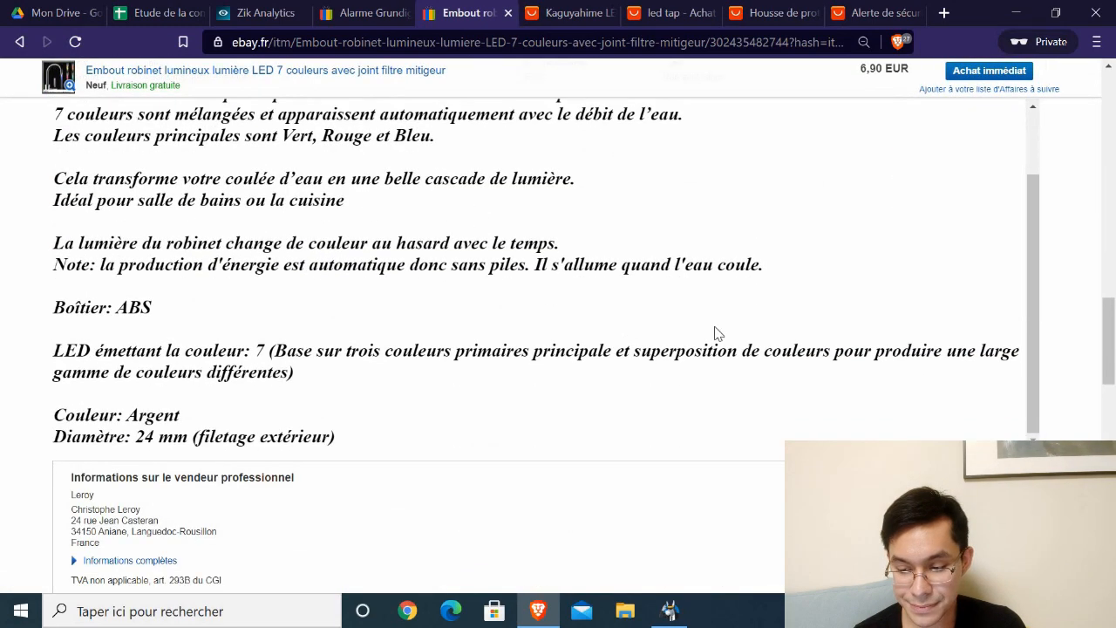
pyautogui.scroll(1, 551, 356)
pyautogui.scroll(1, 436, 313)
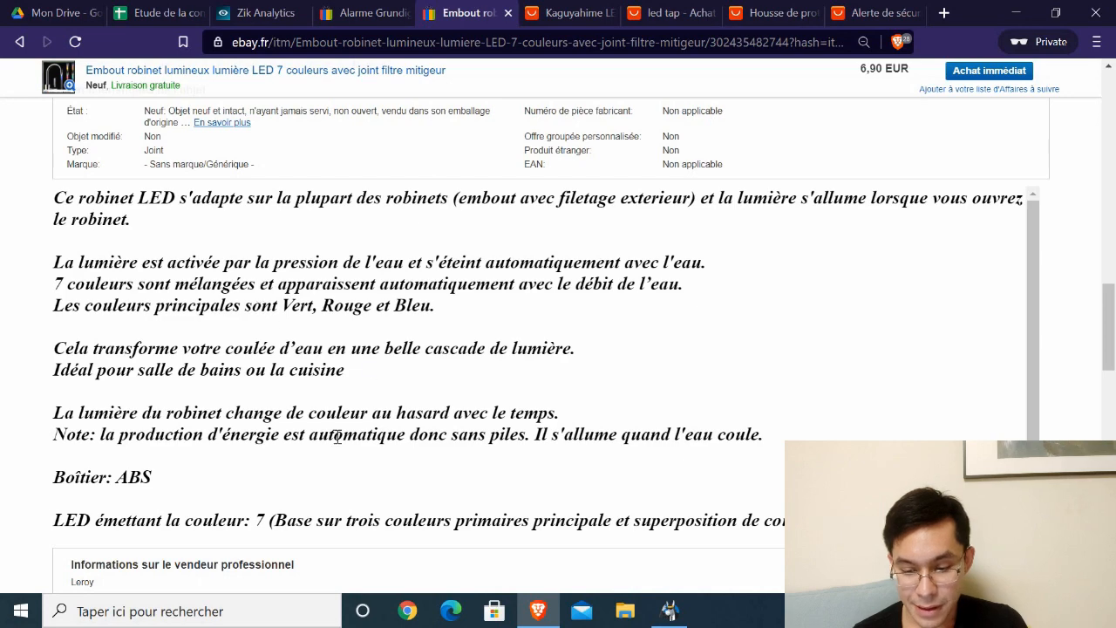
pyautogui.scroll(-1, 296, 396)
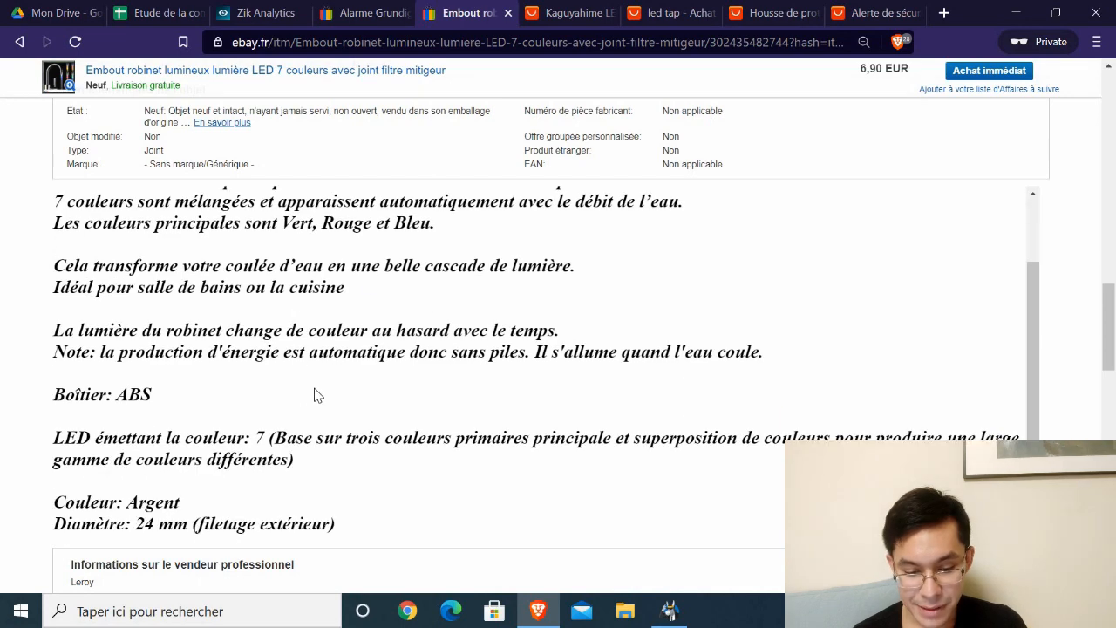
pyautogui.scroll(1, 319, 396)
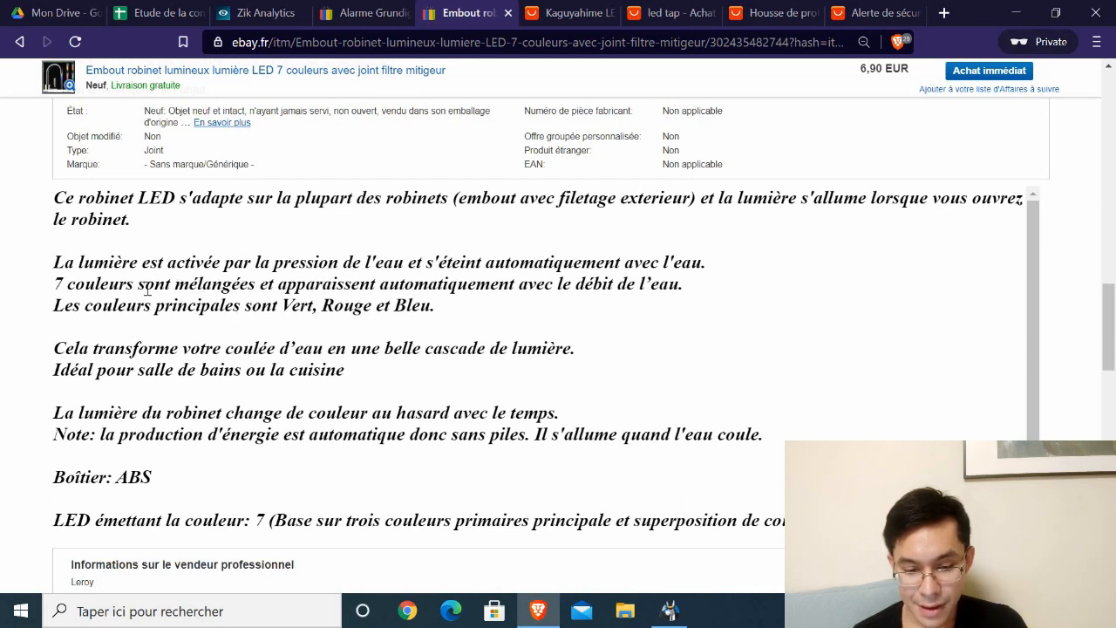
pyautogui.moveTo(84, 283); pyautogui.dragTo(427, 341)
pyautogui.click(433, 326)
pyautogui.scroll(15, 336, 169)
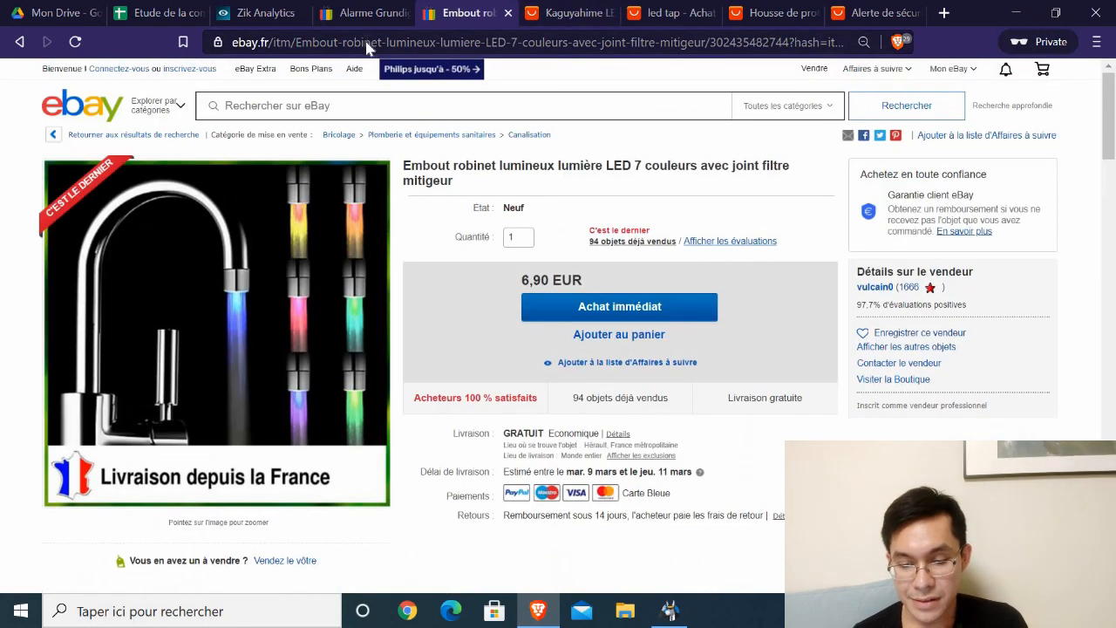
# - Copy the eBay LED nozzle listing's link and compare the listing once more with the Kaguyahime nozzle on AliExpress
pyautogui.click(366, 48)
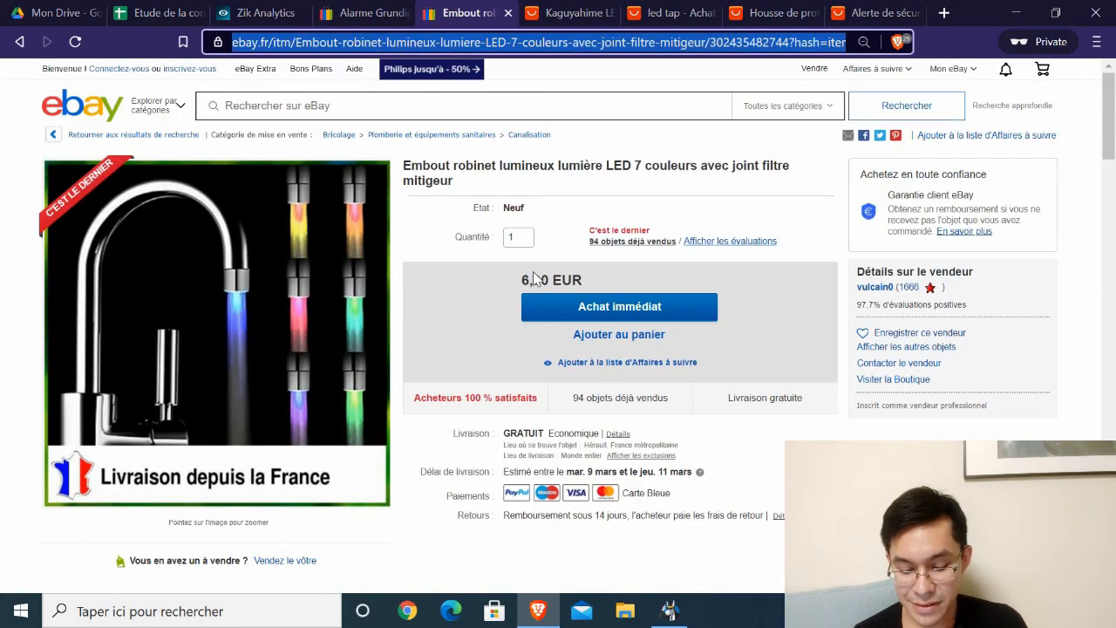
pyautogui.click(556, 11)
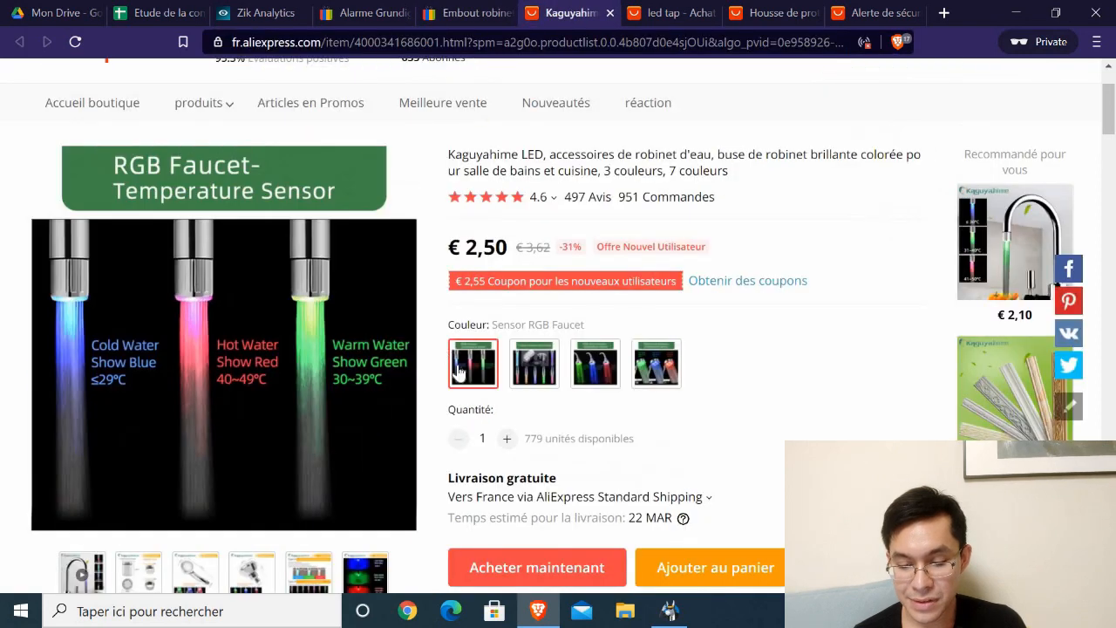
pyautogui.scroll(-1, 493, 303)
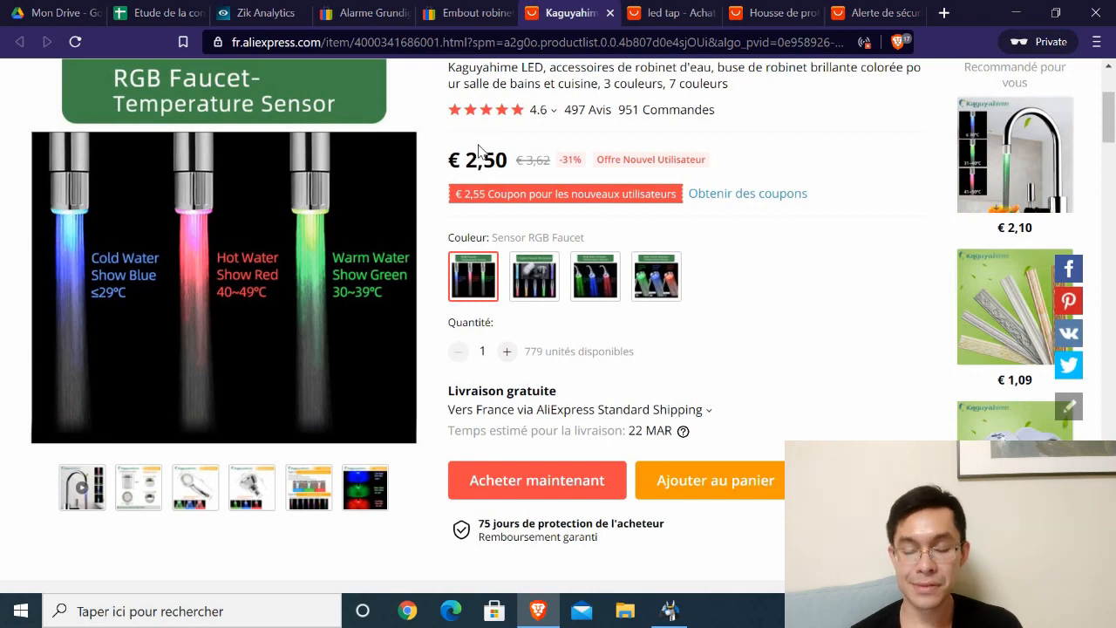
pyautogui.click(464, 13)
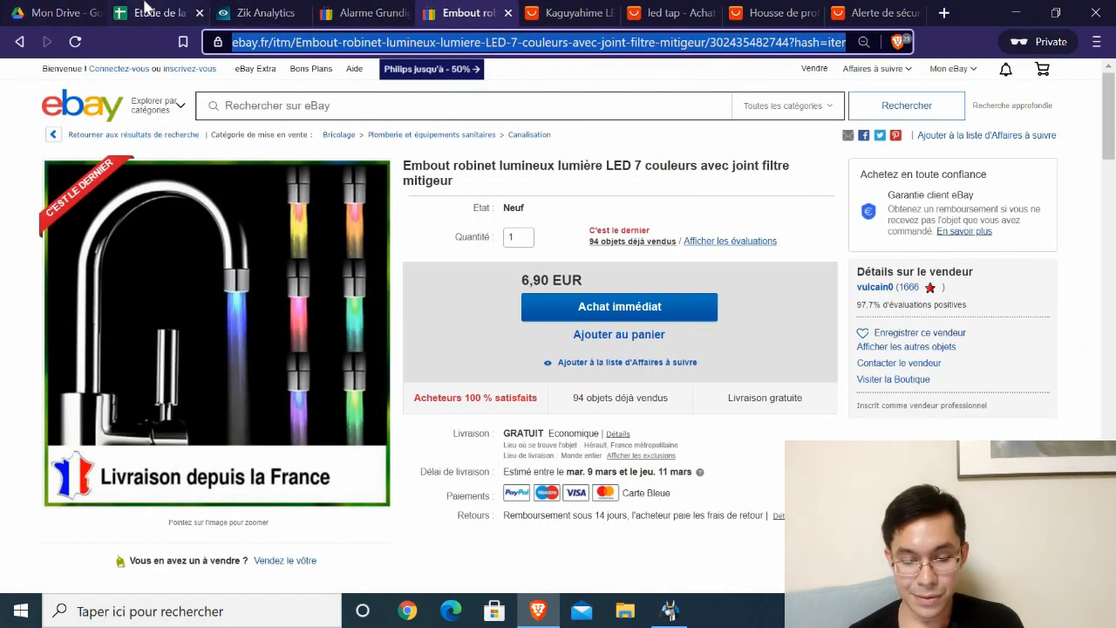
# - Switch to the Etude de la concurrence spreadsheet and enter "Embout de robinet LED" as the article name in B7
pyautogui.click(152, 14)
pyautogui.click(191, 296)
pyautogui.click(175, 328)
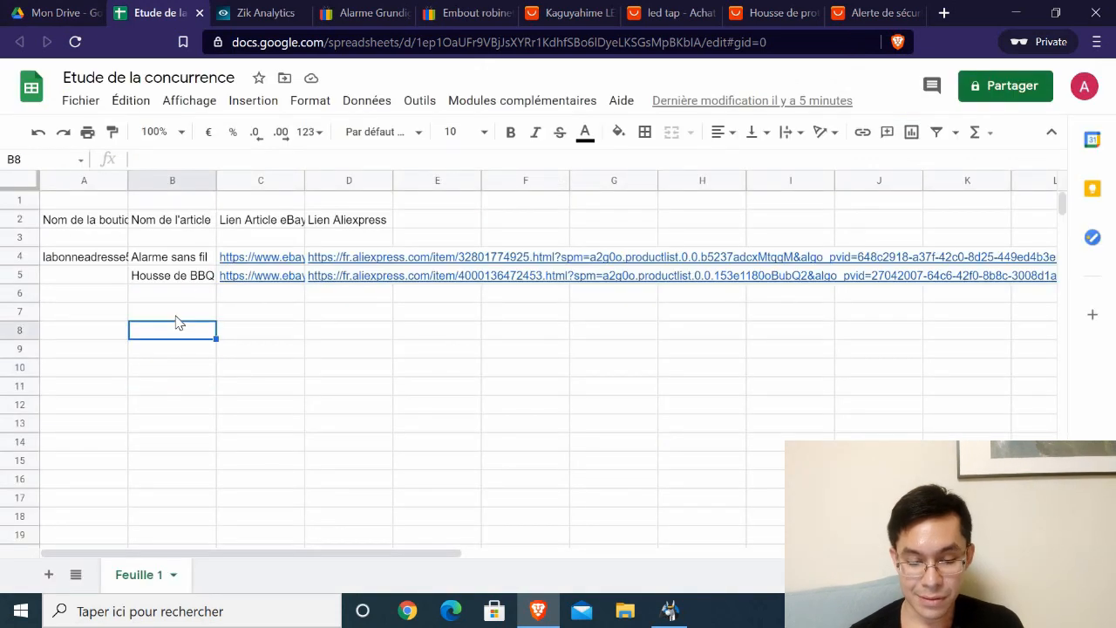
pyautogui.click(175, 316)
pyautogui.write('Embout de')
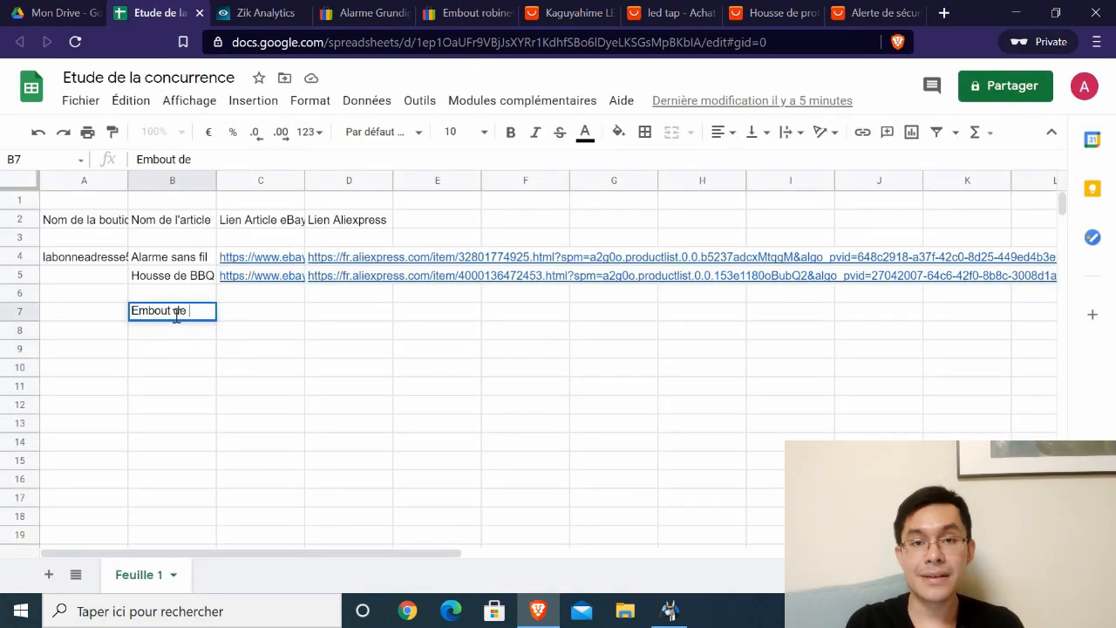
pyautogui.write(' robinet LED')
pyautogui.press('Up')
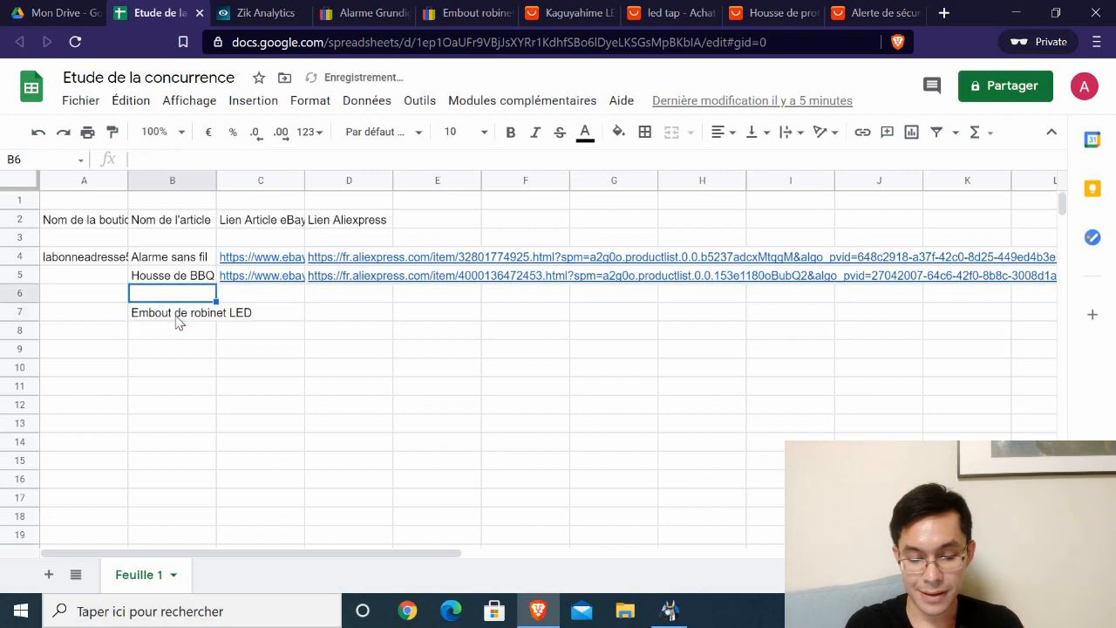
# - Paste the copied eBay listing link into C7 beside the LED nozzle's article name
pyautogui.press('Down')
pyautogui.press('Right')
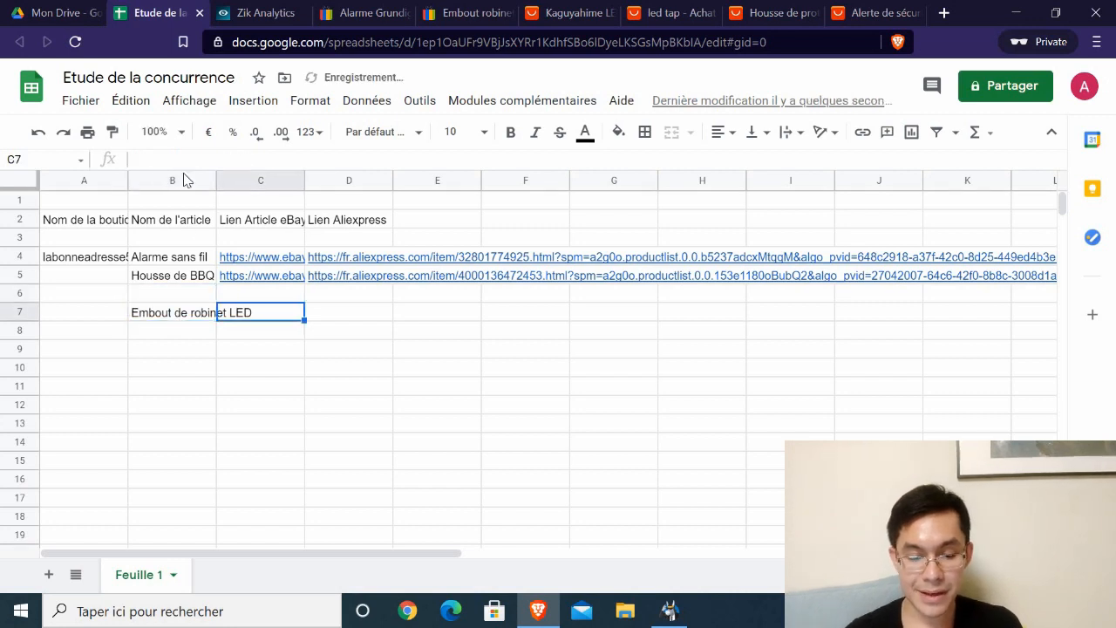
pyautogui.hotkey('ctrl', 'v')
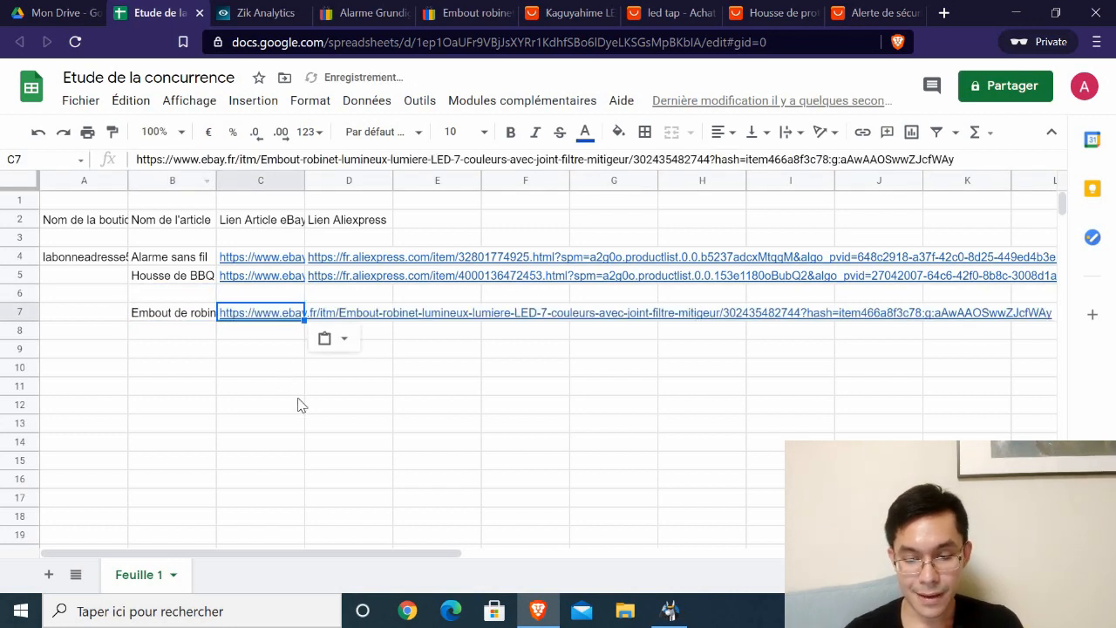
pyautogui.press('Return')
# - View the Kaguyahime nozzle page on AliExpress and close the "Alerte de sécu..." product page
pyautogui.click(672, 13)
pyautogui.click(571, 13)
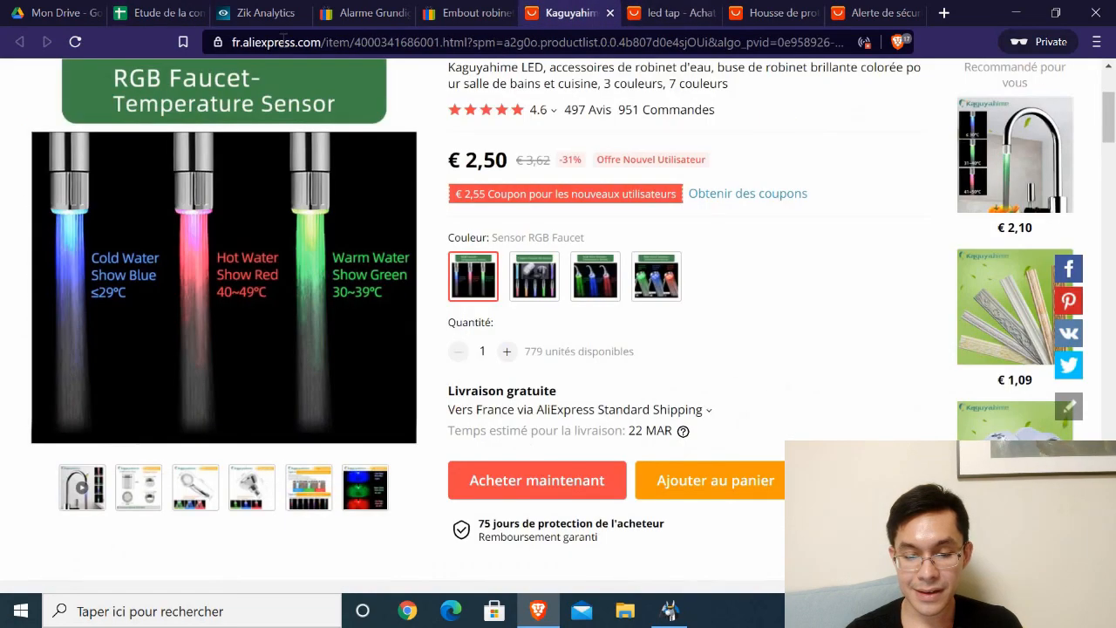
pyautogui.hotkey('ctrl', '9')
pyautogui.hotkey('ctrl', 'w')
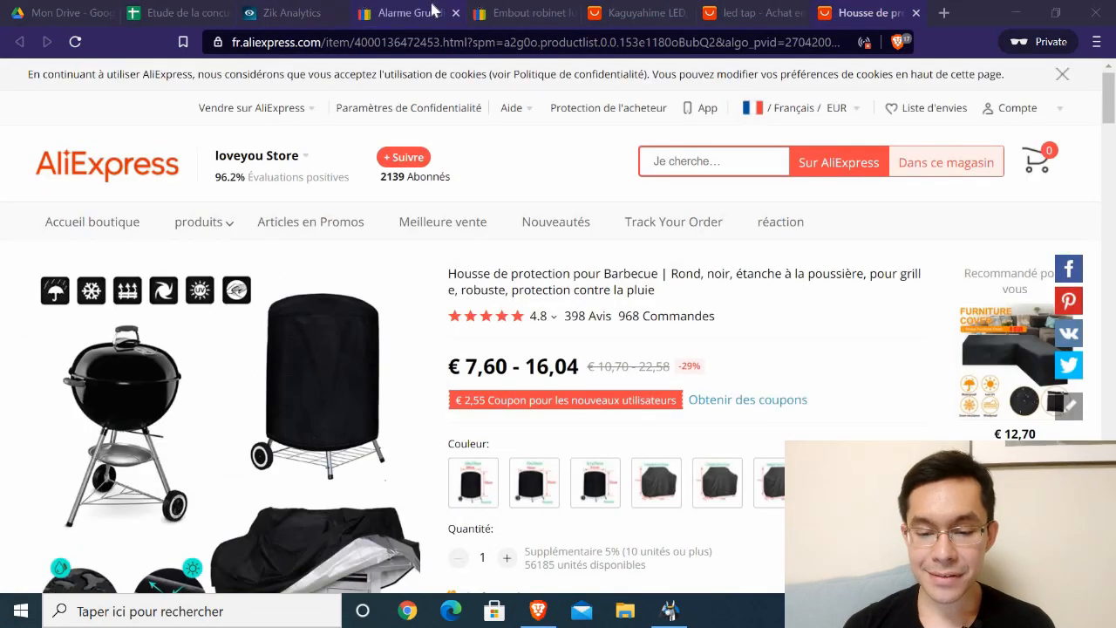
# - Examine the purchase dates in the eBay LED nozzle listing's sales history and return to the listing
pyautogui.click(526, 12)
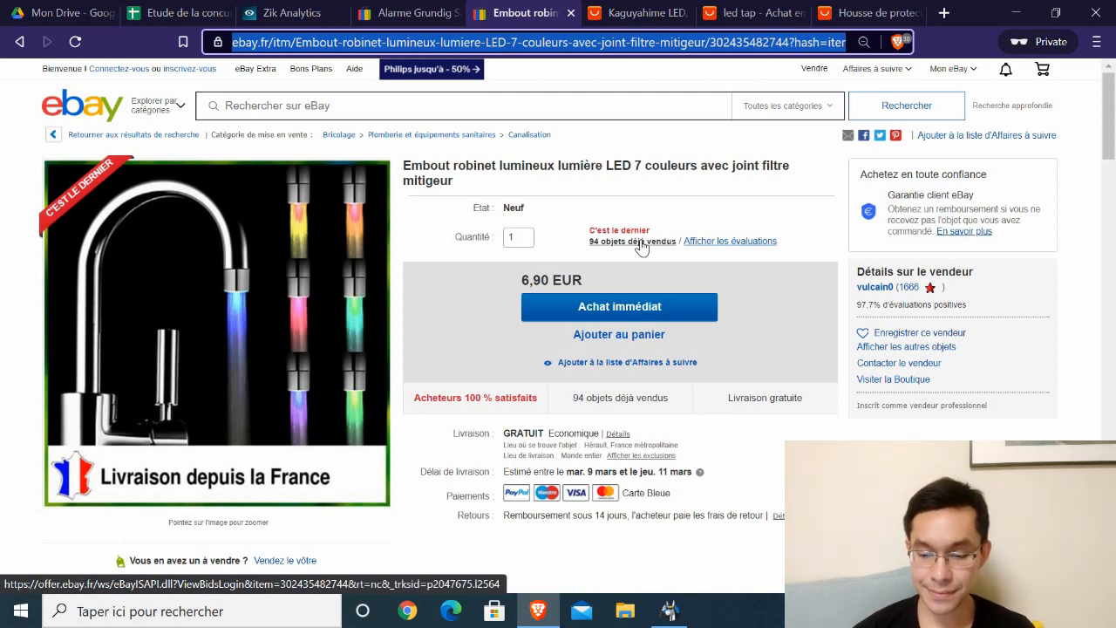
pyautogui.click(637, 242)
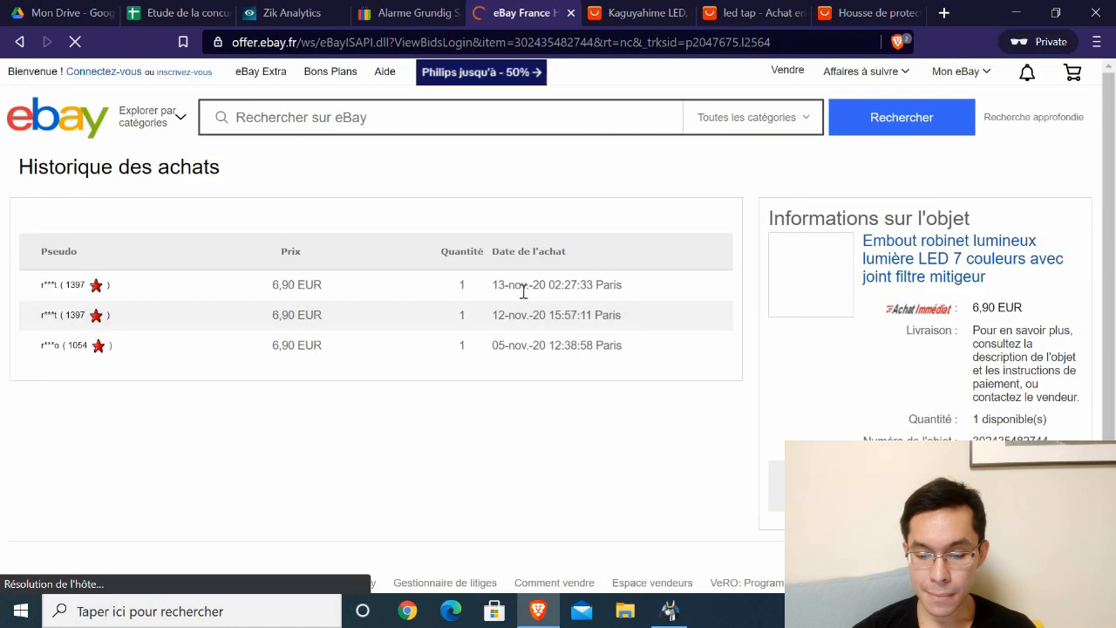
pyautogui.scroll(-1, 444, 311)
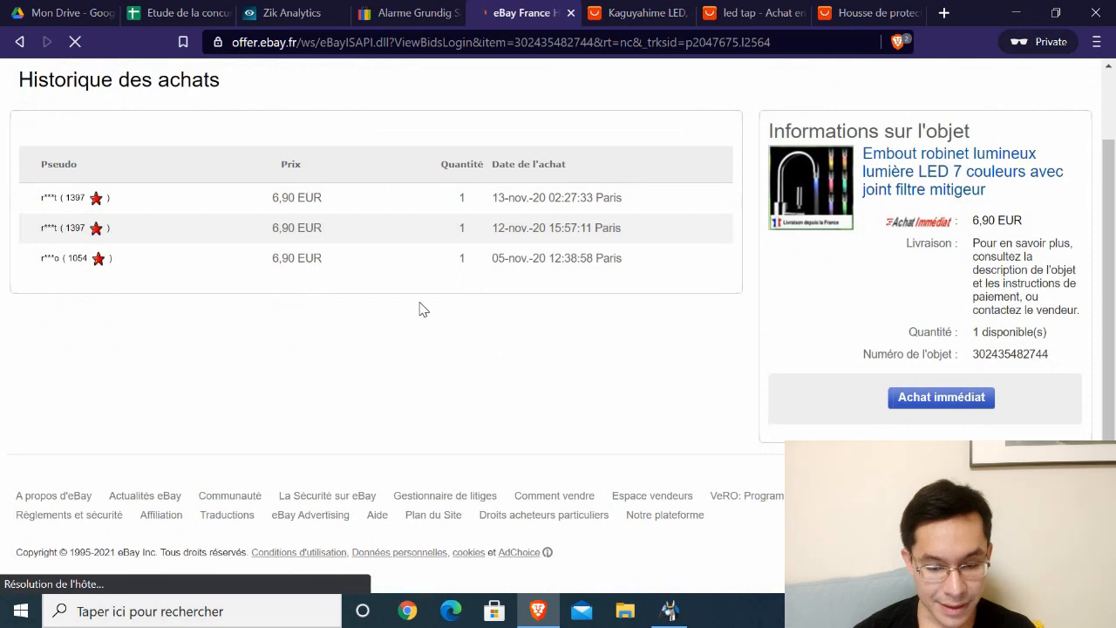
pyautogui.scroll(1, 422, 308)
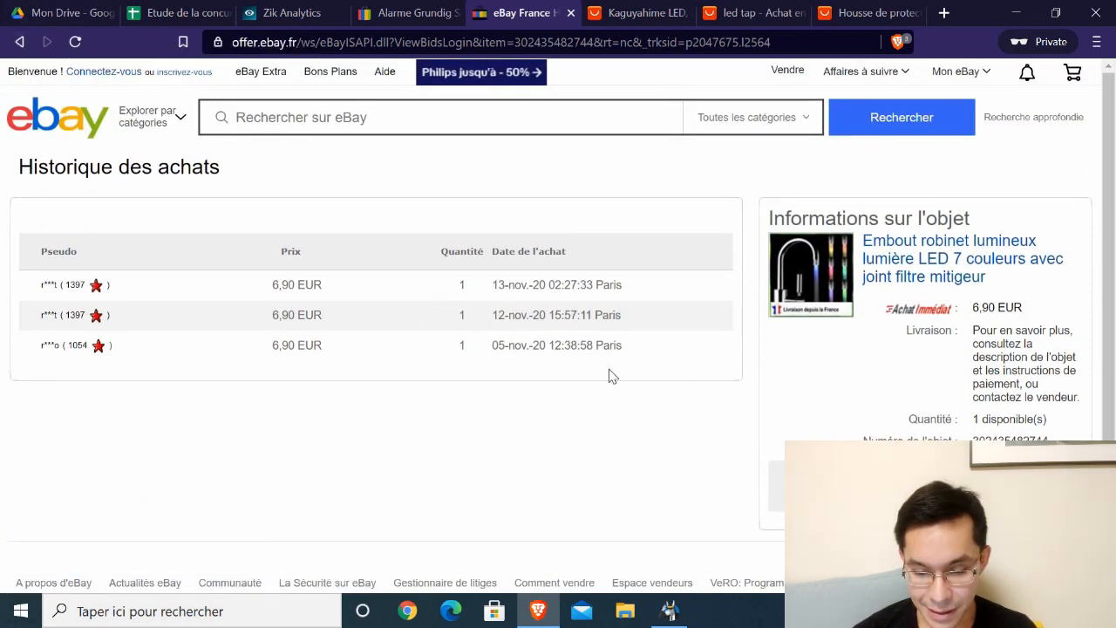
pyautogui.click(19, 41)
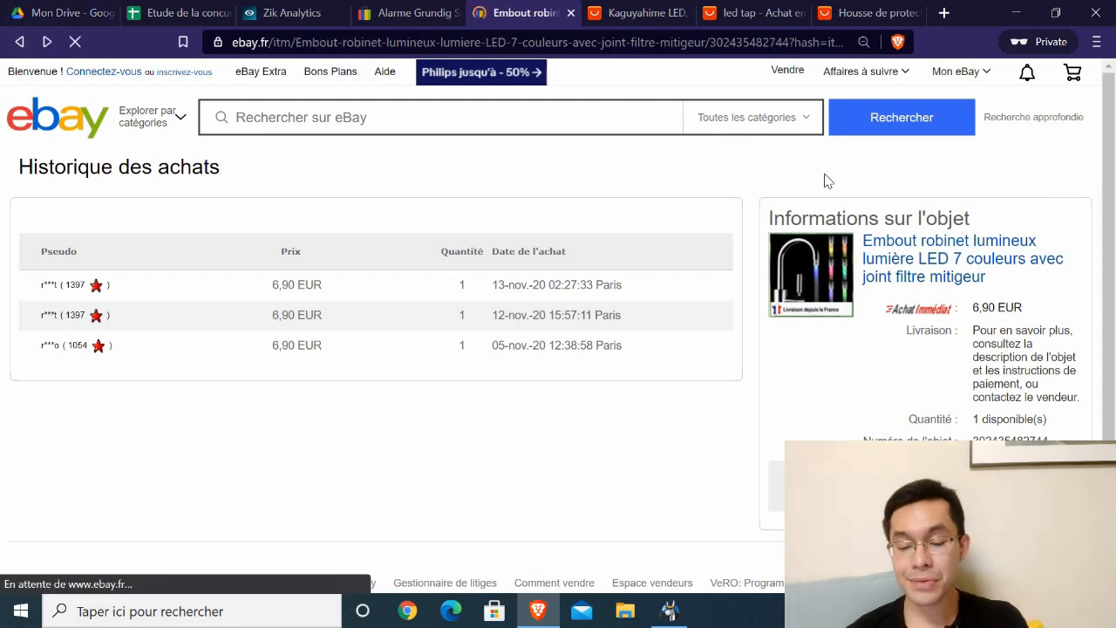
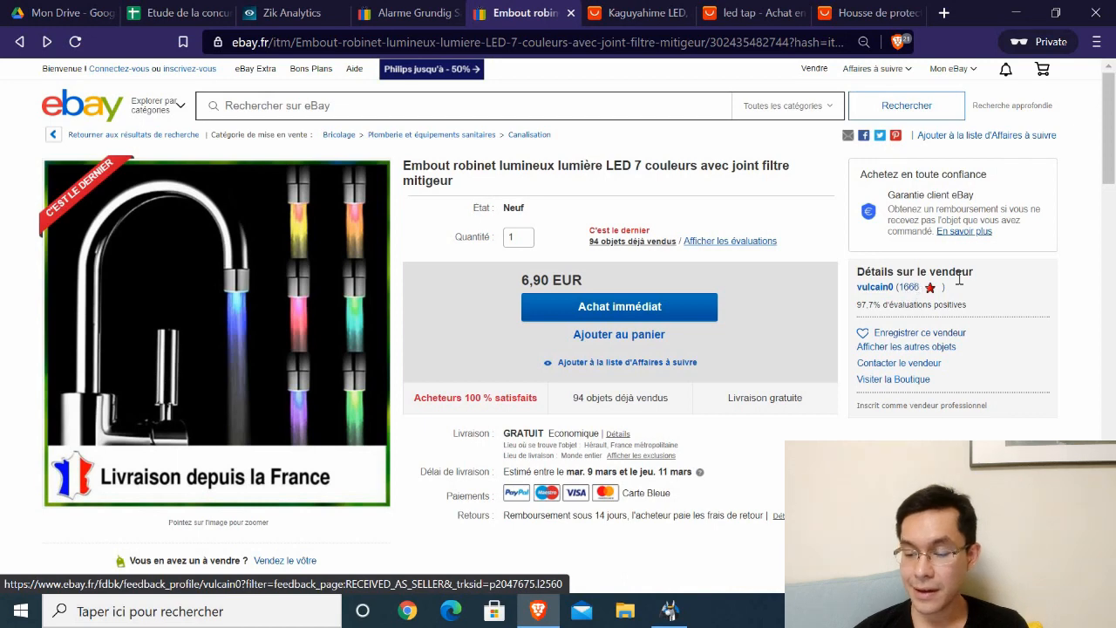
# - Open the seller vulcain0's feedback profile in a new tab, go to their eBay shop and look through its items
pyautogui.rightClick(911, 295)
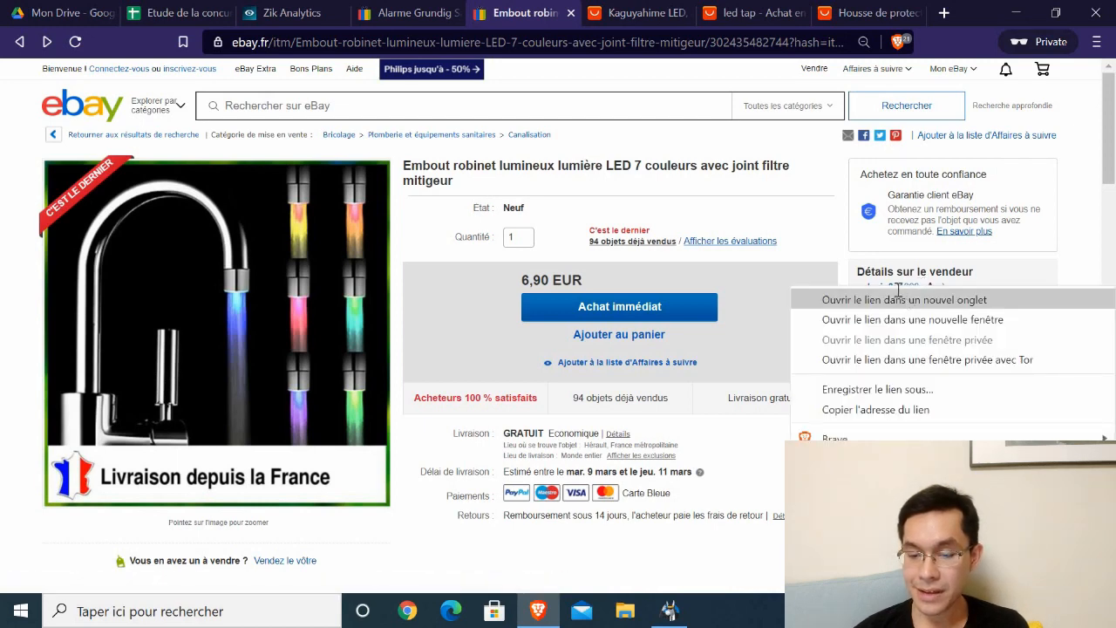
pyautogui.click(915, 301)
pyautogui.click(509, 19)
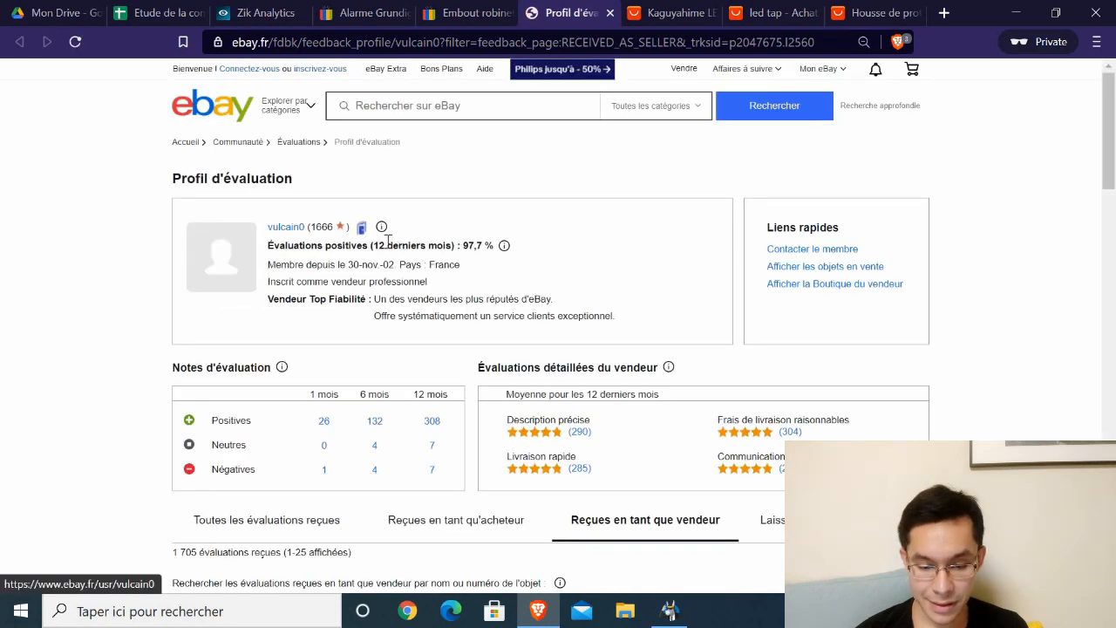
pyautogui.click(361, 231)
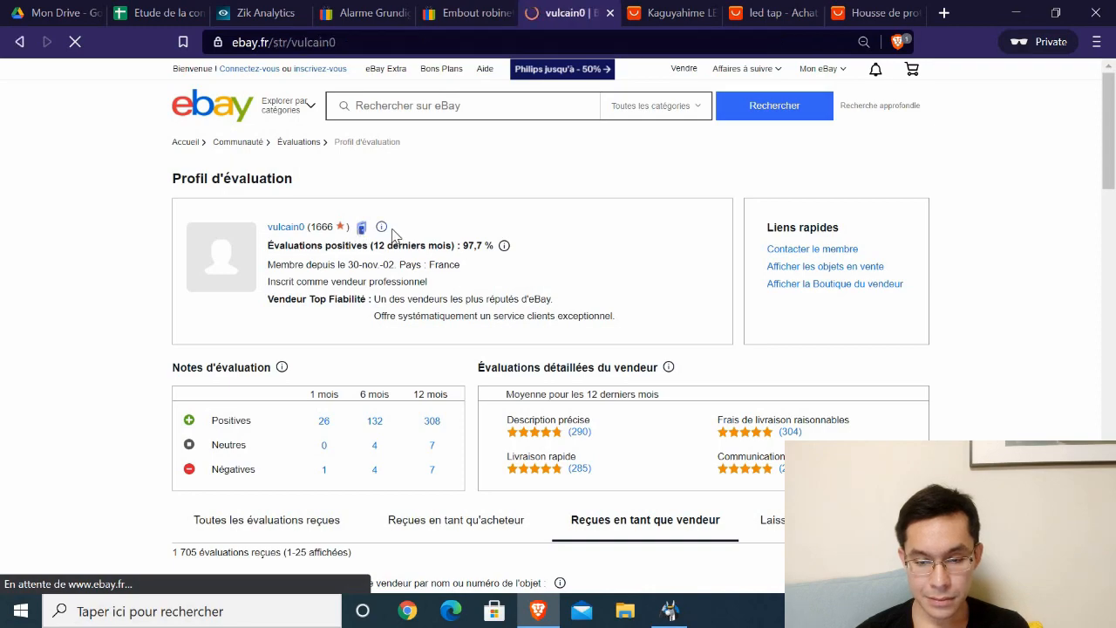
pyautogui.scroll(-2, 401, 248)
pyautogui.scroll(-10, 400, 248)
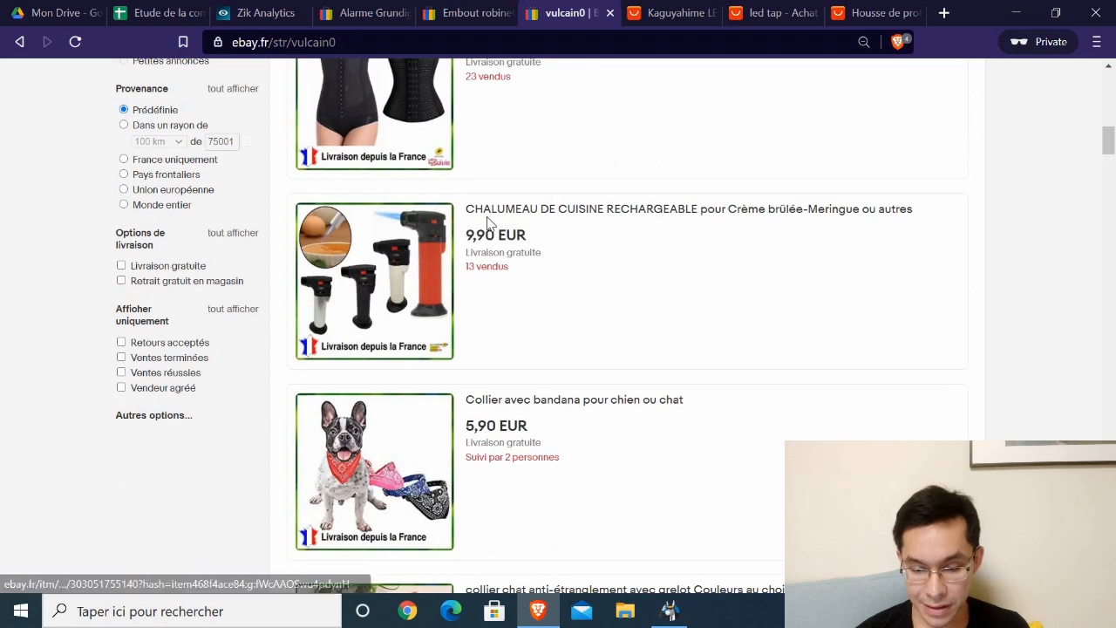
pyautogui.scroll(-2, 469, 280)
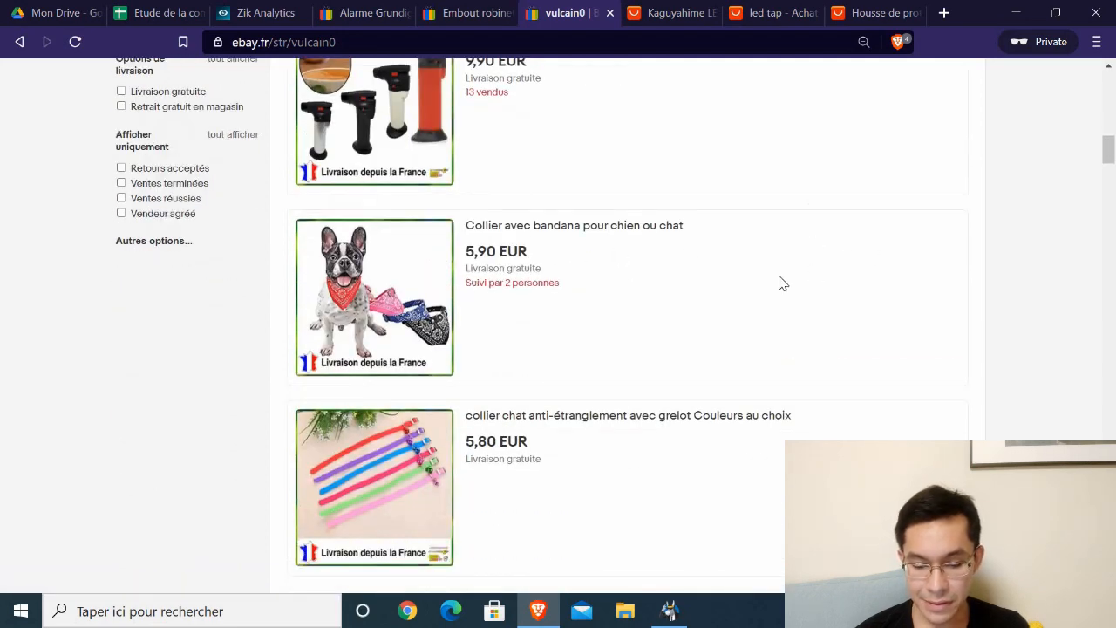
pyautogui.scroll(10, 778, 281)
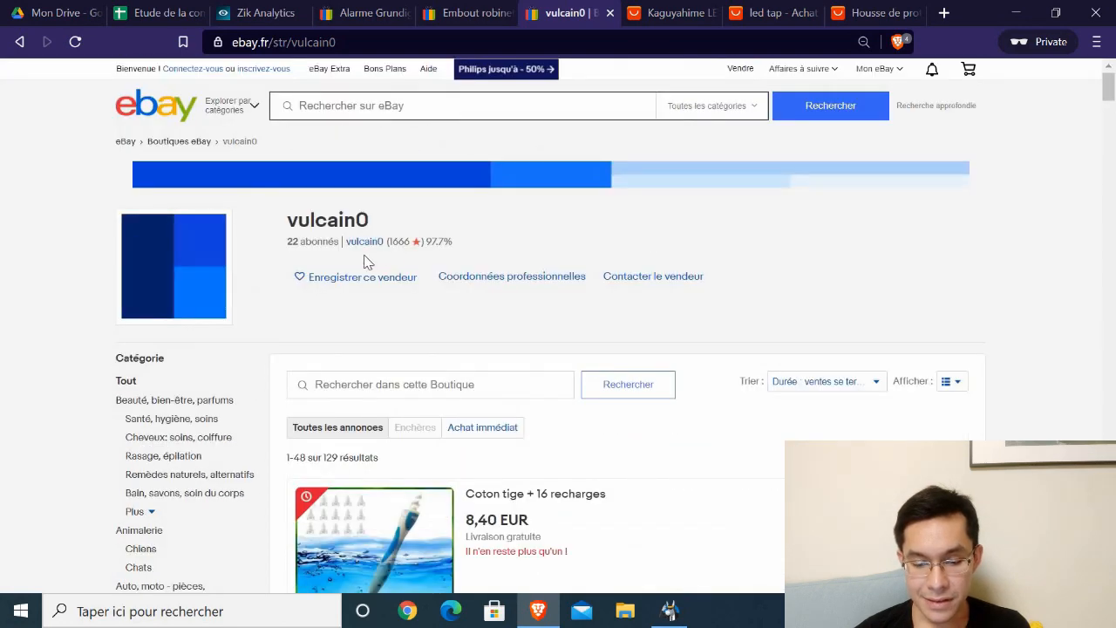
# - Copy the seller name vulcain0 and enter it as the competitor in Zik Analytics, replacing the existing seller
pyautogui.moveTo(385, 246); pyautogui.dragTo(343, 243)
pyautogui.hotkey('ctrl', 'c')
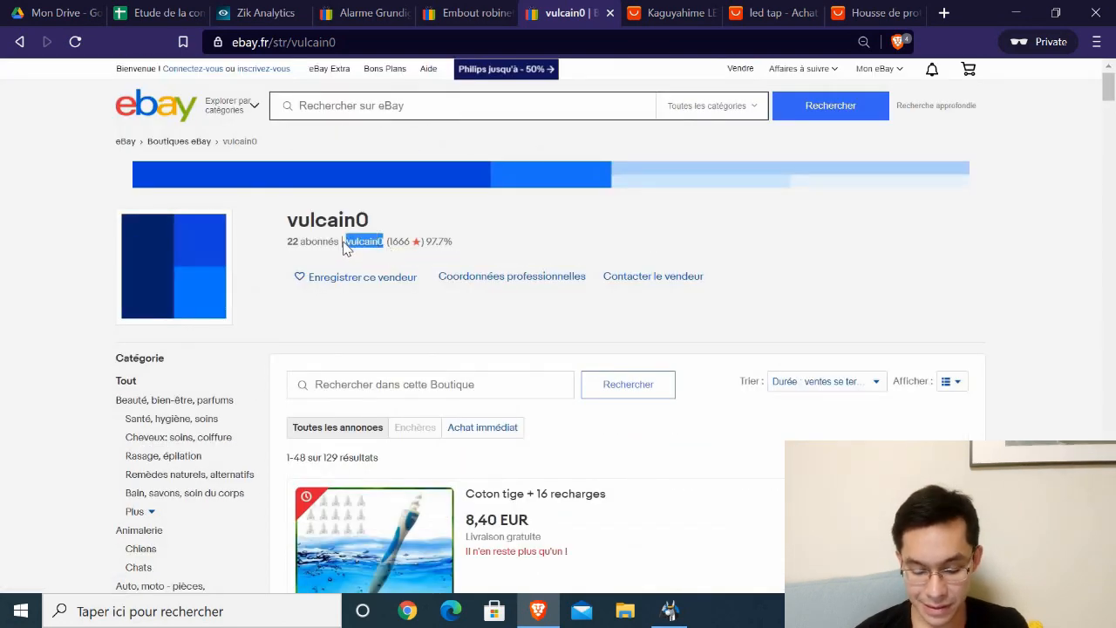
pyautogui.click(229, 12)
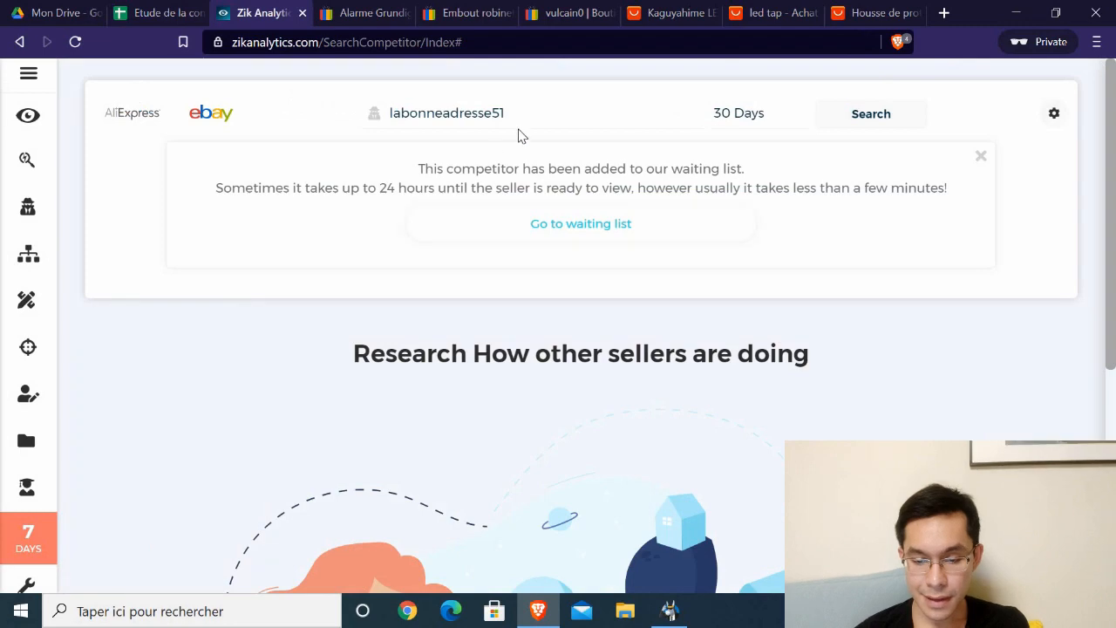
pyautogui.doubleClick(375, 115)
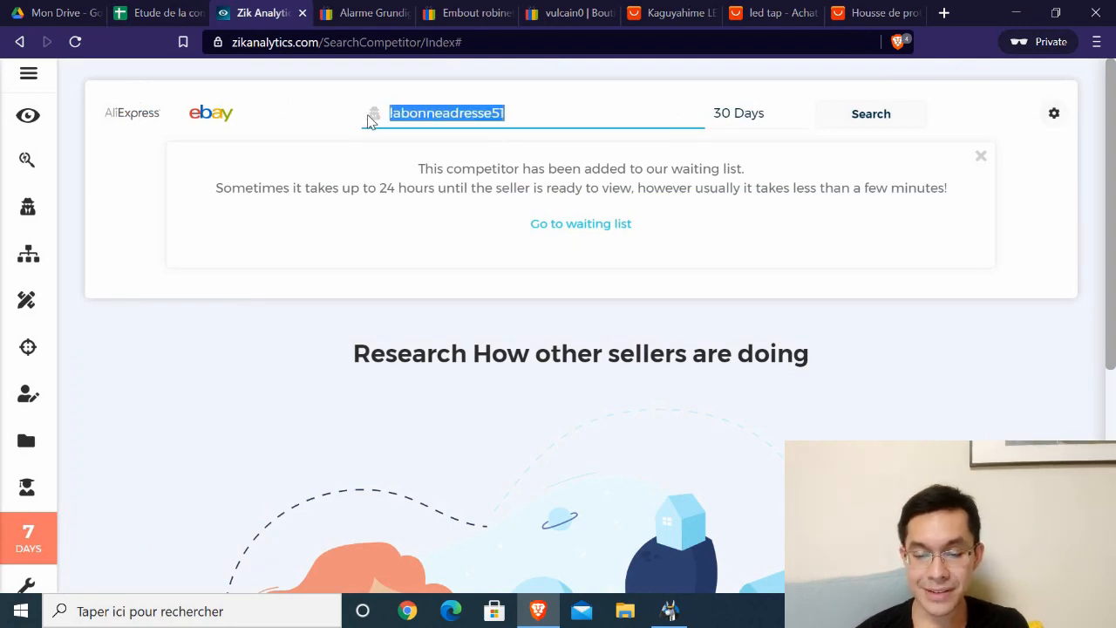
pyautogui.hotkey('ctrl', 'v')
# - Look through the items in vulcain0's eBay shop, checking their prices, remaining stock and units sold
pyautogui.click(565, 12)
pyautogui.scroll(-3, 357, 218)
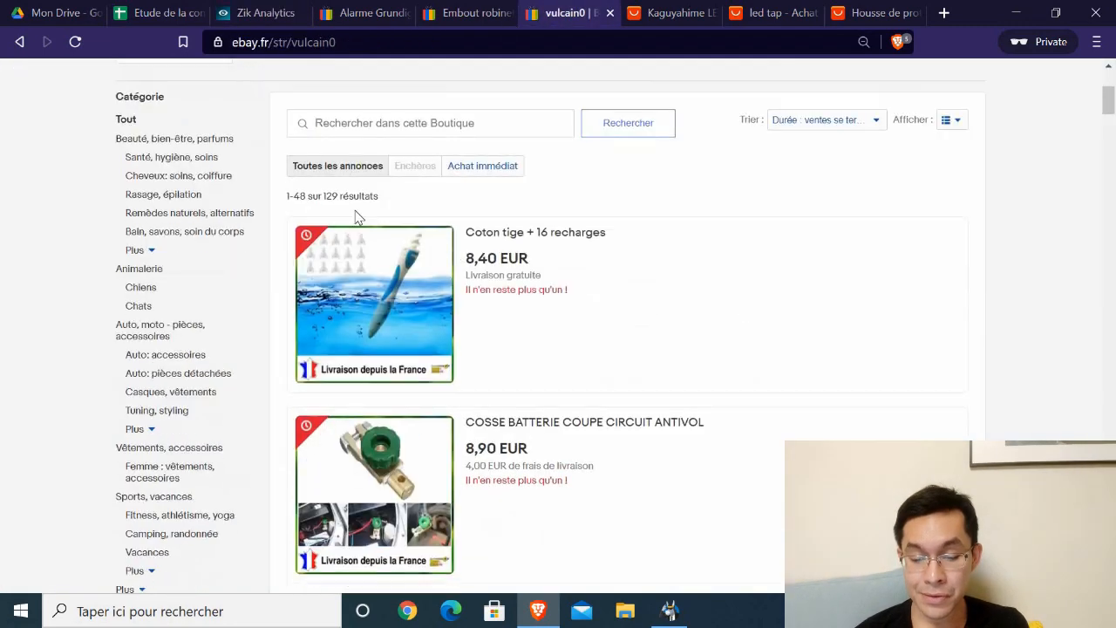
pyautogui.rightClick(330, 258)
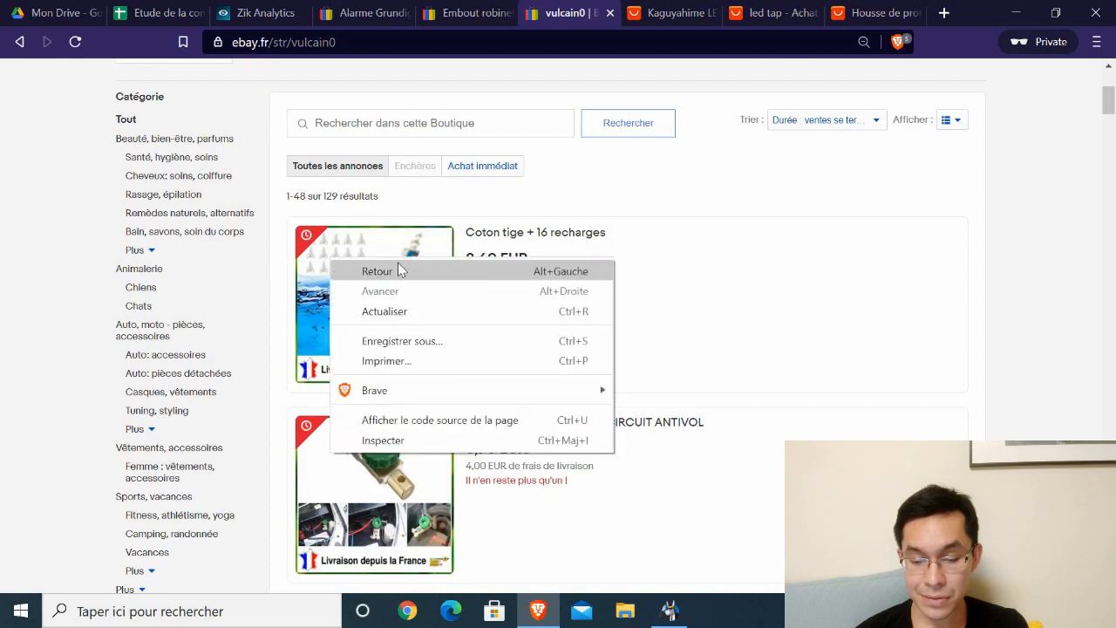
pyautogui.click(685, 253)
pyautogui.rightClick(528, 234)
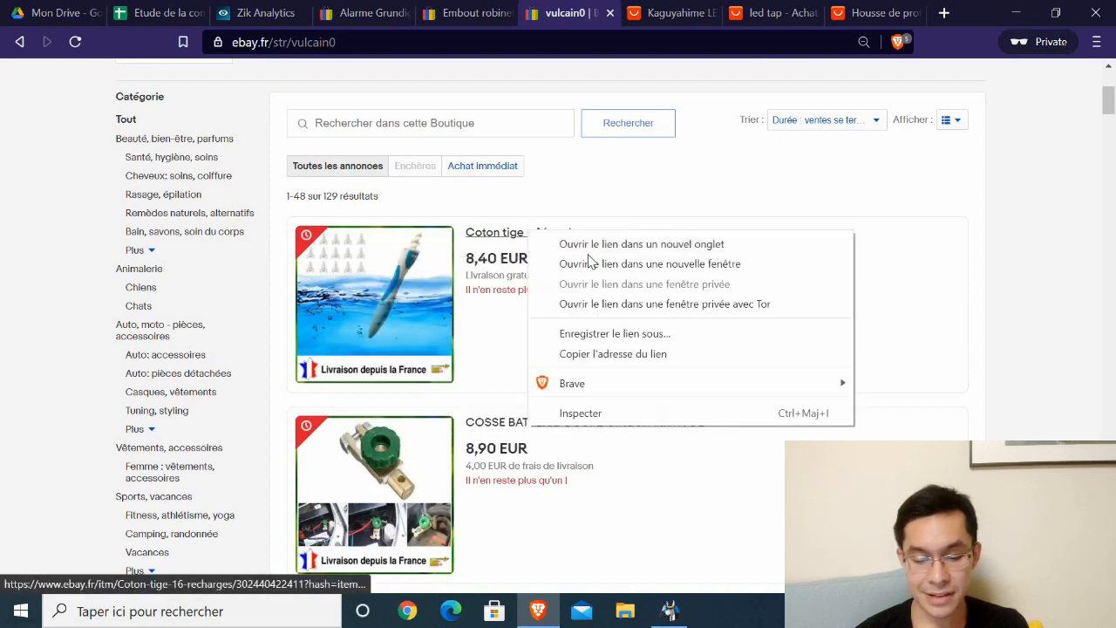
pyautogui.click(910, 217)
pyautogui.scroll(-4, 391, 418)
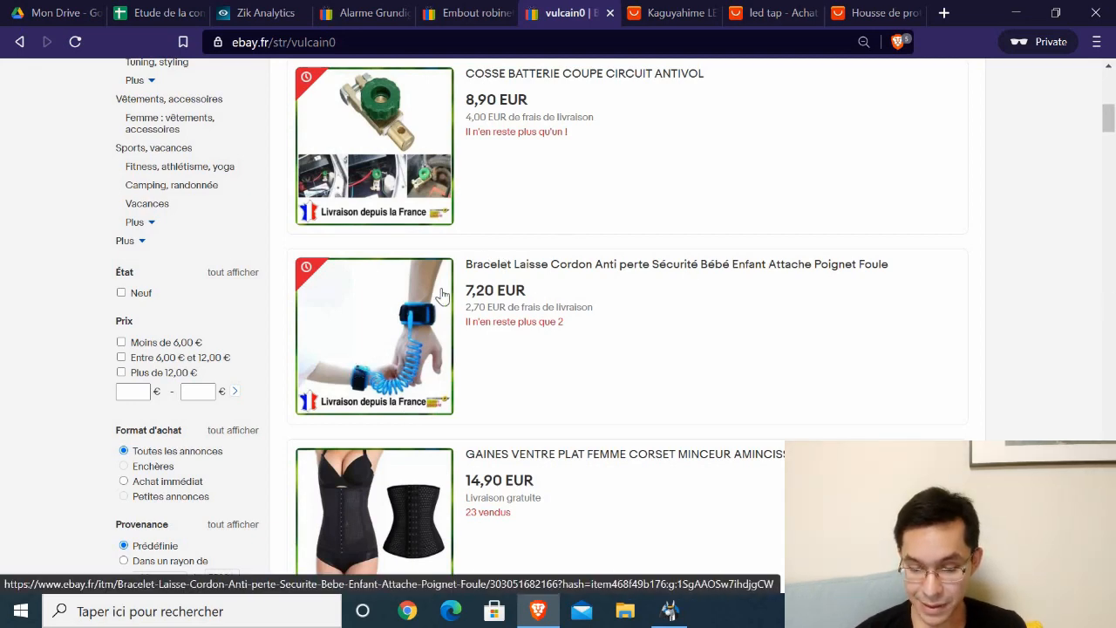
pyautogui.scroll(-3, 480, 321)
pyautogui.scroll(2, 481, 319)
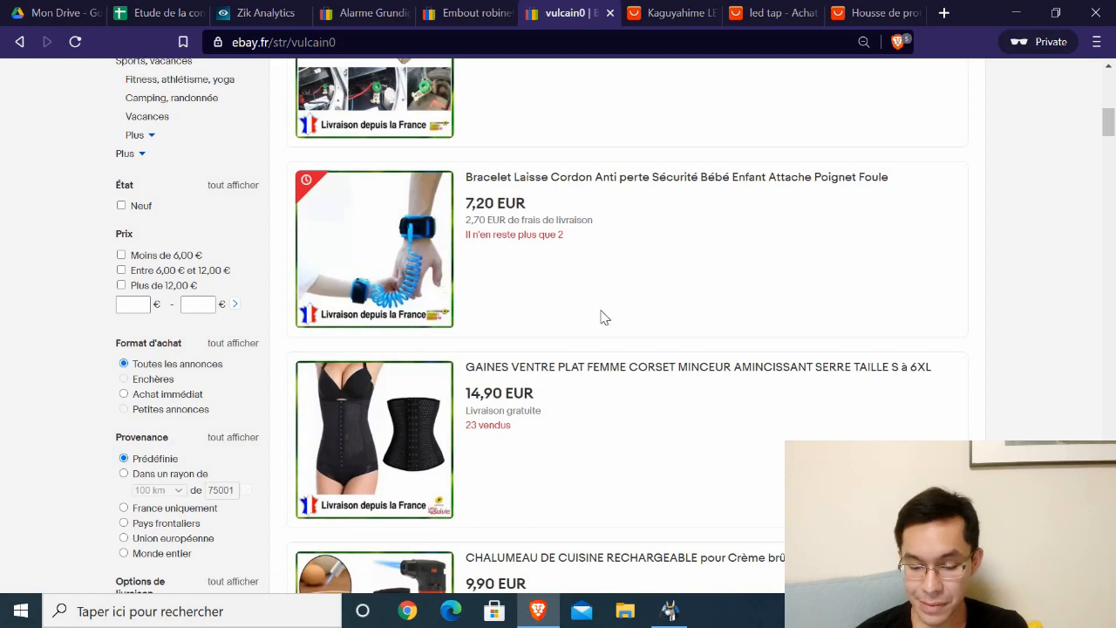
pyautogui.scroll(-2, 550, 413)
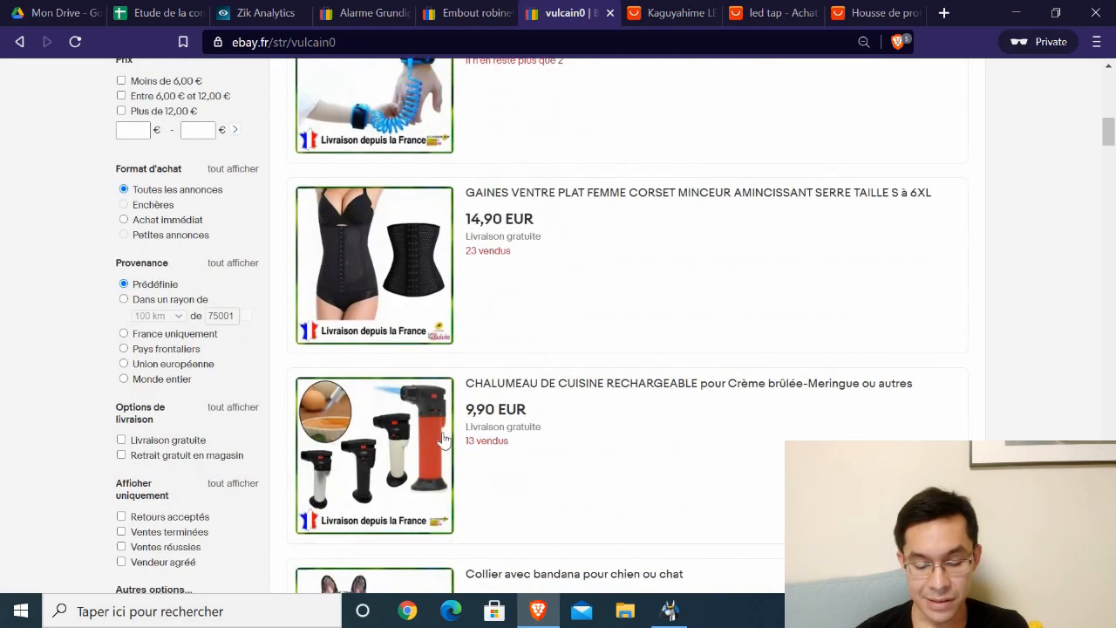
pyautogui.scroll(-2, 488, 401)
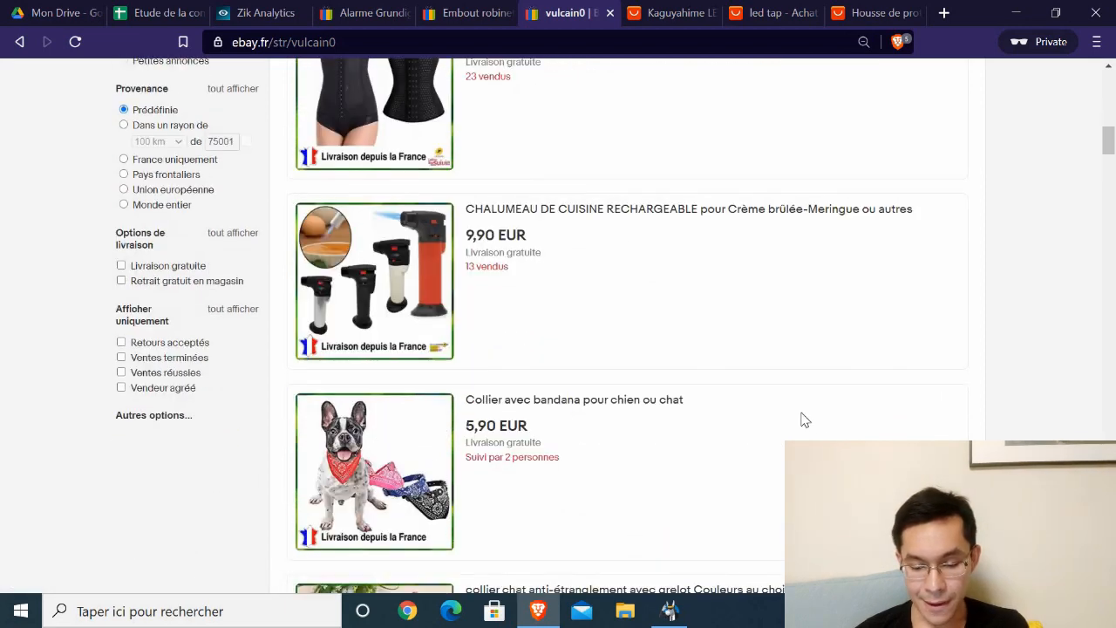
# - Run the 30-day competitor search for vulcain0 in Zik Analytics and examine the seller's sale earnings and sold items
pyautogui.click(273, 9)
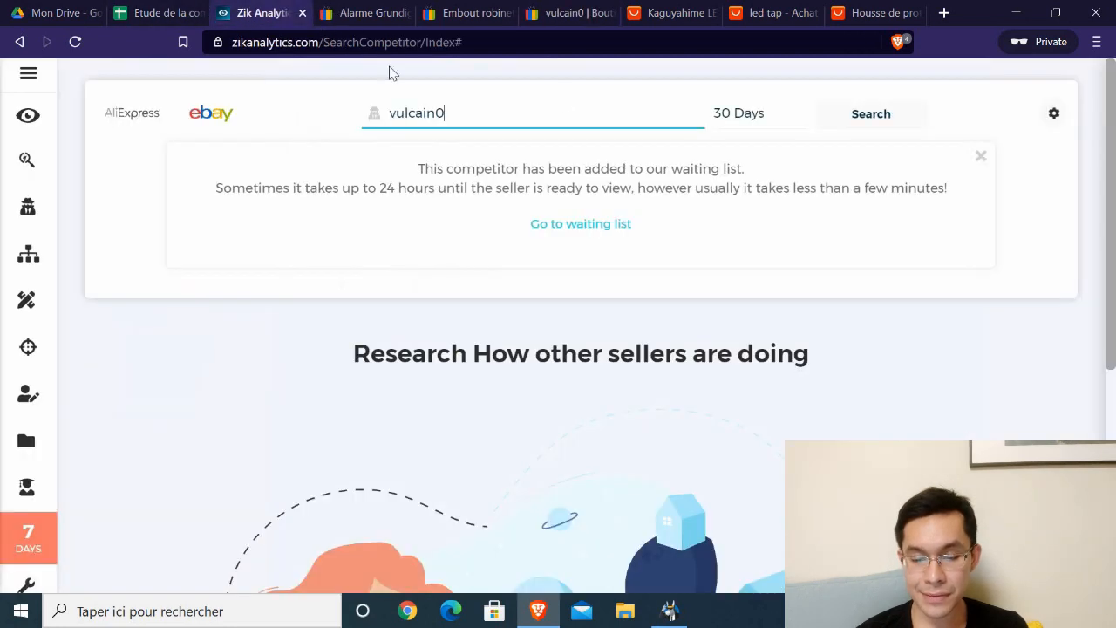
pyautogui.click(870, 114)
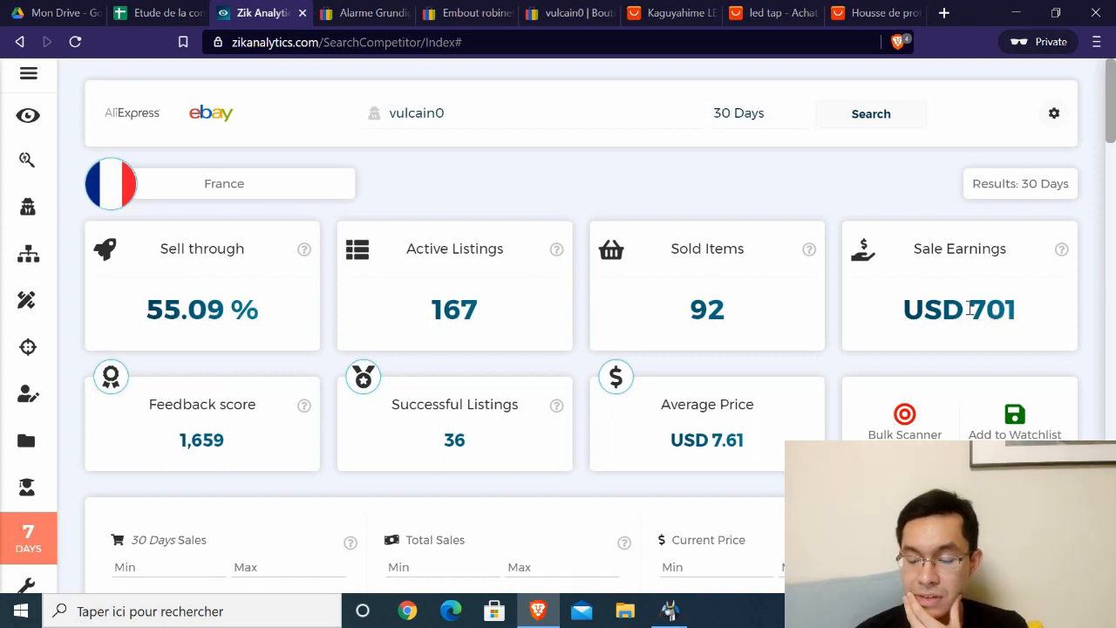
pyautogui.moveTo(1007, 311); pyautogui.dragTo(940, 312)
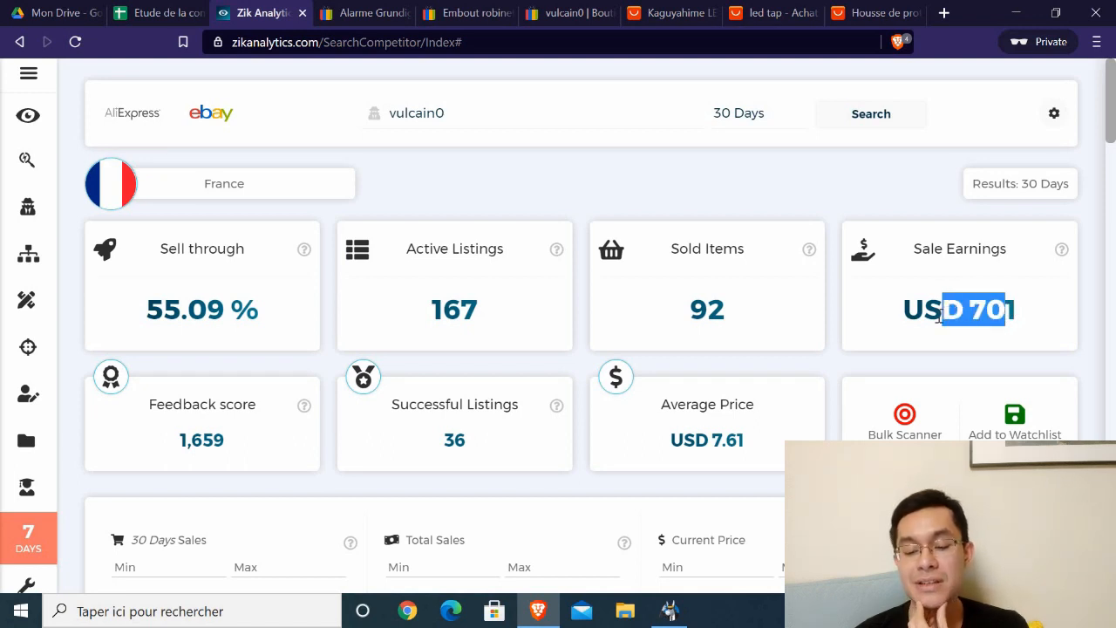
pyautogui.moveTo(695, 316); pyautogui.dragTo(732, 316)
pyautogui.click(692, 316)
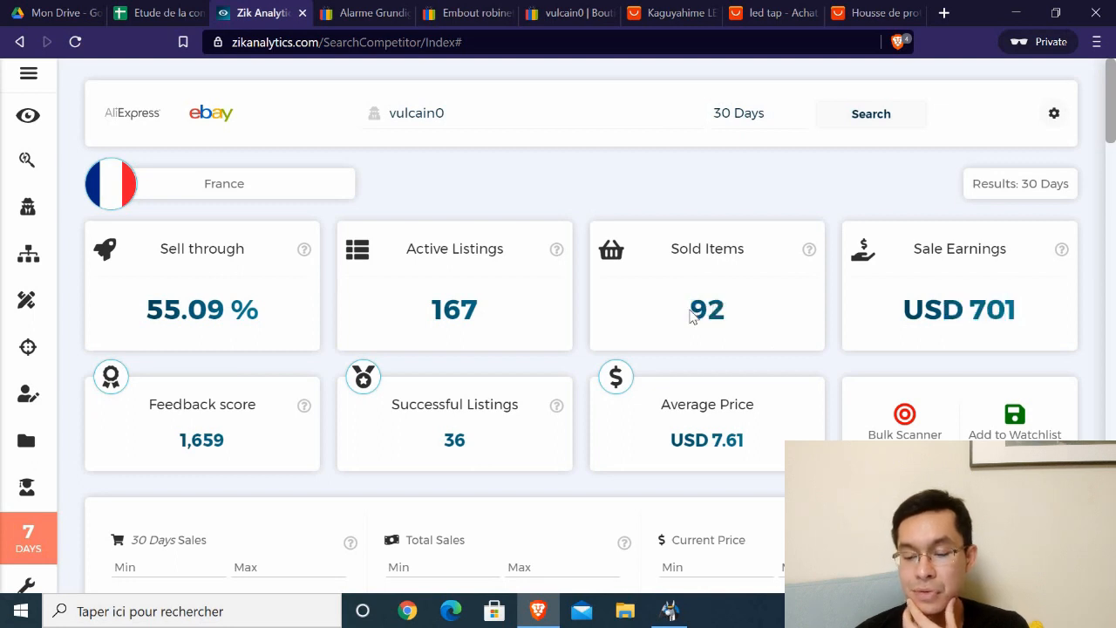
pyautogui.doubleClick(693, 316)
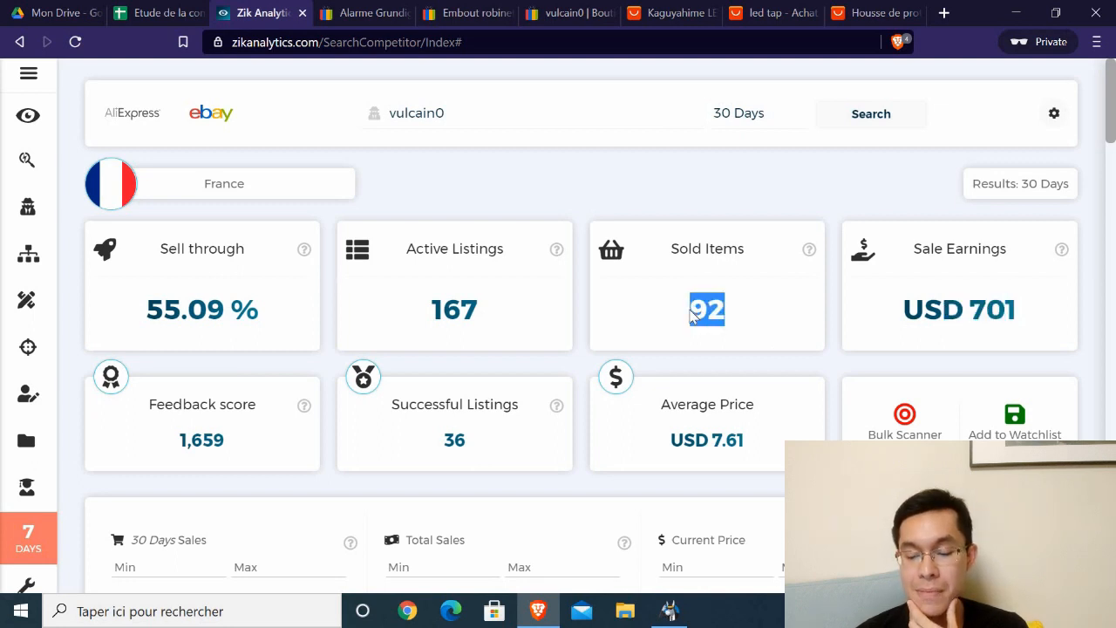
pyautogui.click(704, 309)
# - Review the first products in vulcain0's results table along with the seller's summary statistics
pyautogui.scroll(-4, 727, 320)
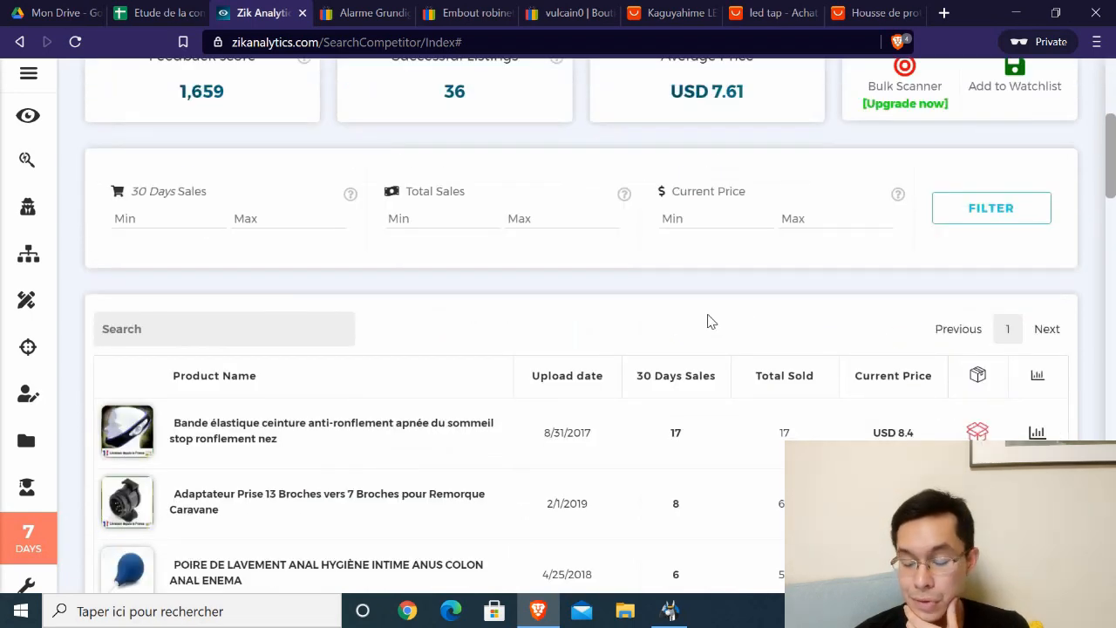
pyautogui.scroll(3, 708, 321)
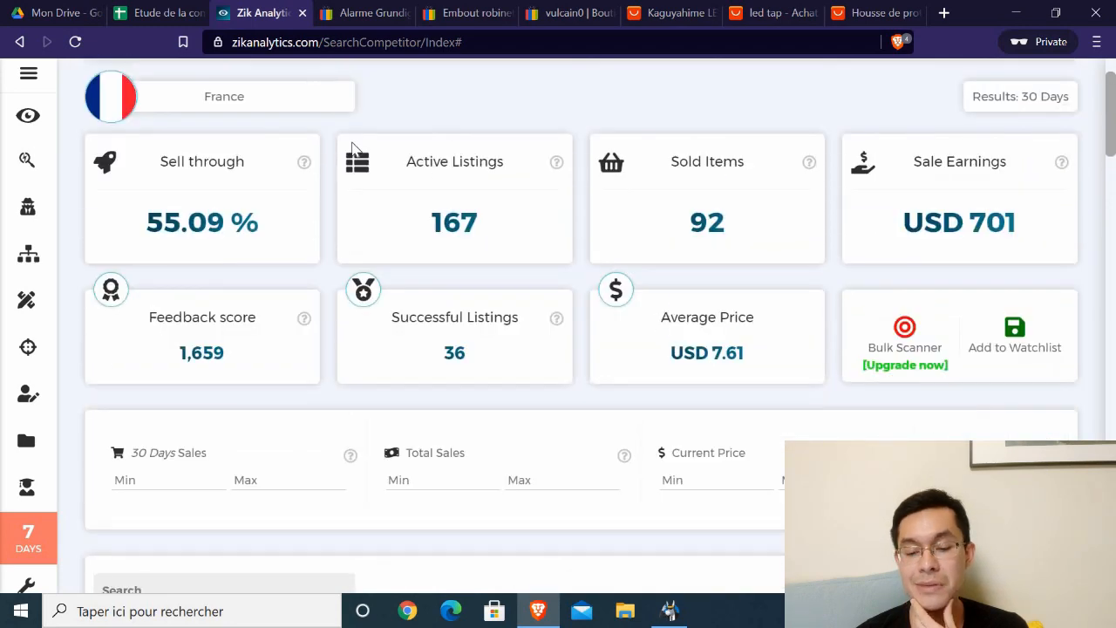
pyautogui.scroll(-8, 460, 218)
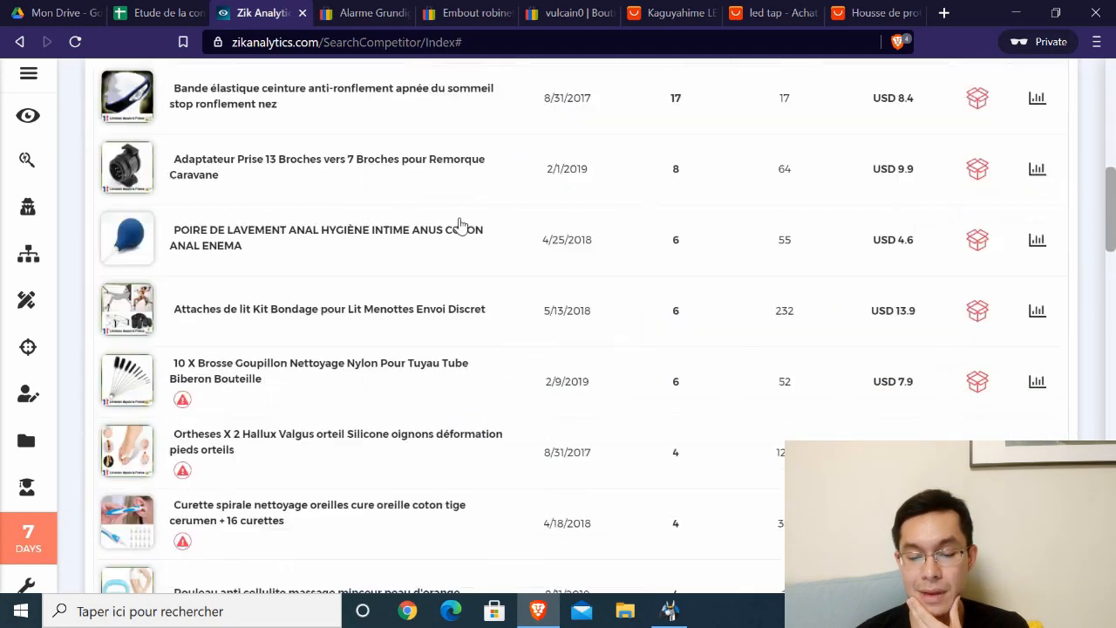
pyautogui.scroll(3, 455, 227)
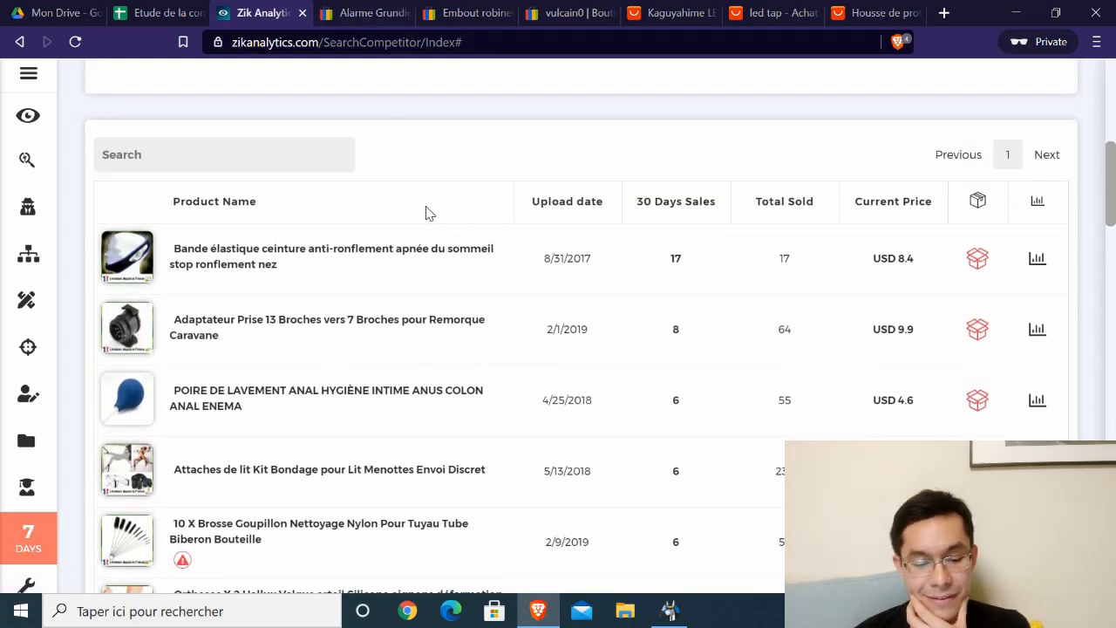
# - Check the listings in vulcain0's eBay shop again and return to the Zik Analytics results
pyautogui.click(366, 13)
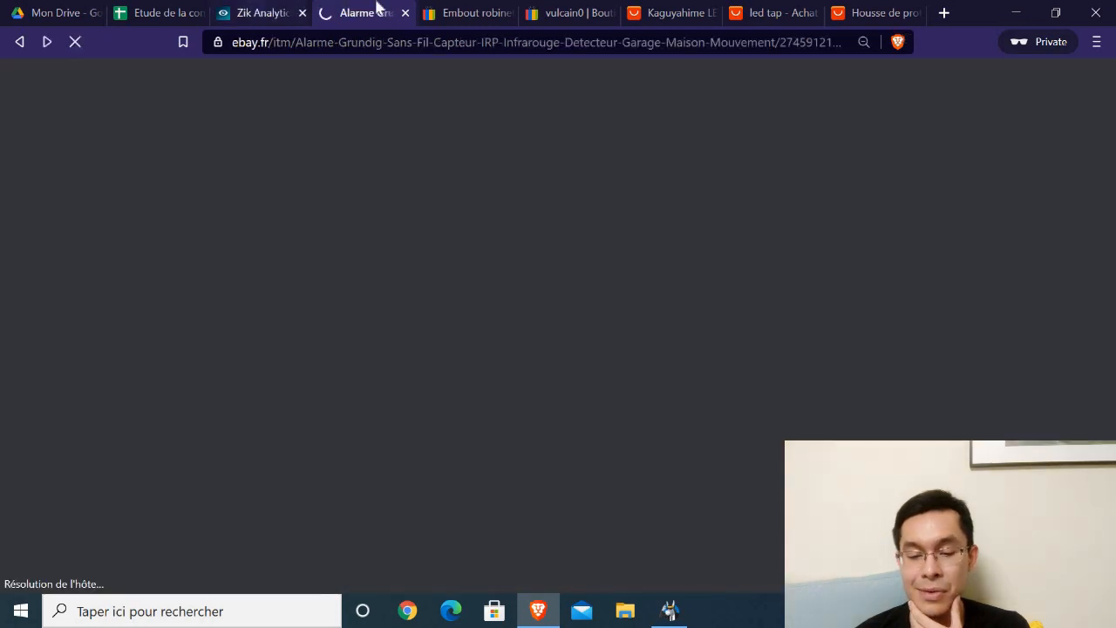
pyautogui.click(552, 7)
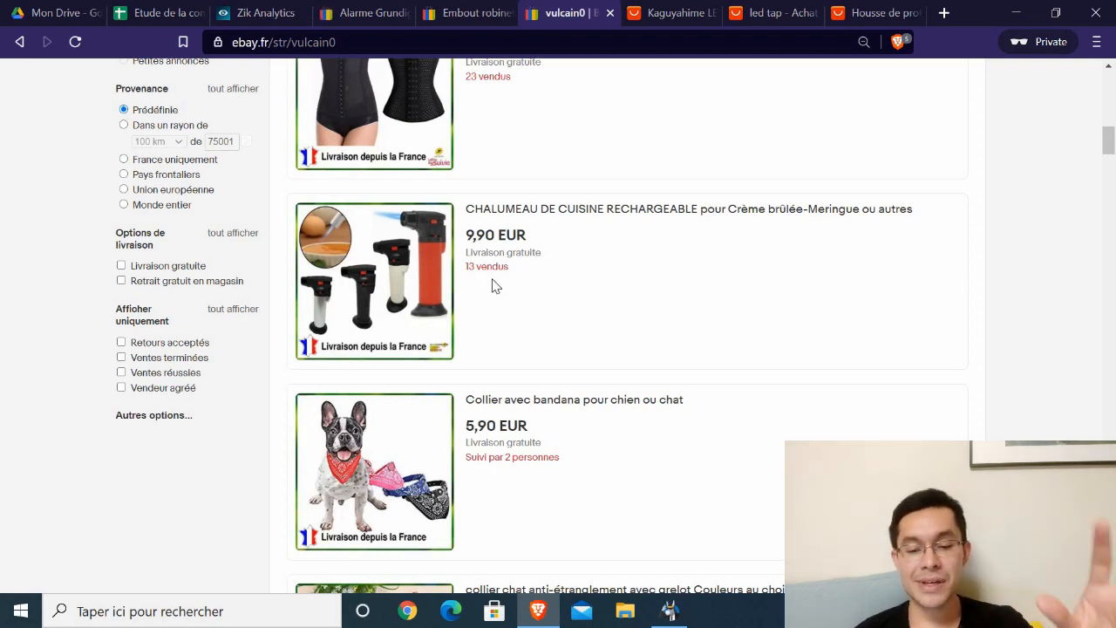
pyautogui.scroll(3, 582, 302)
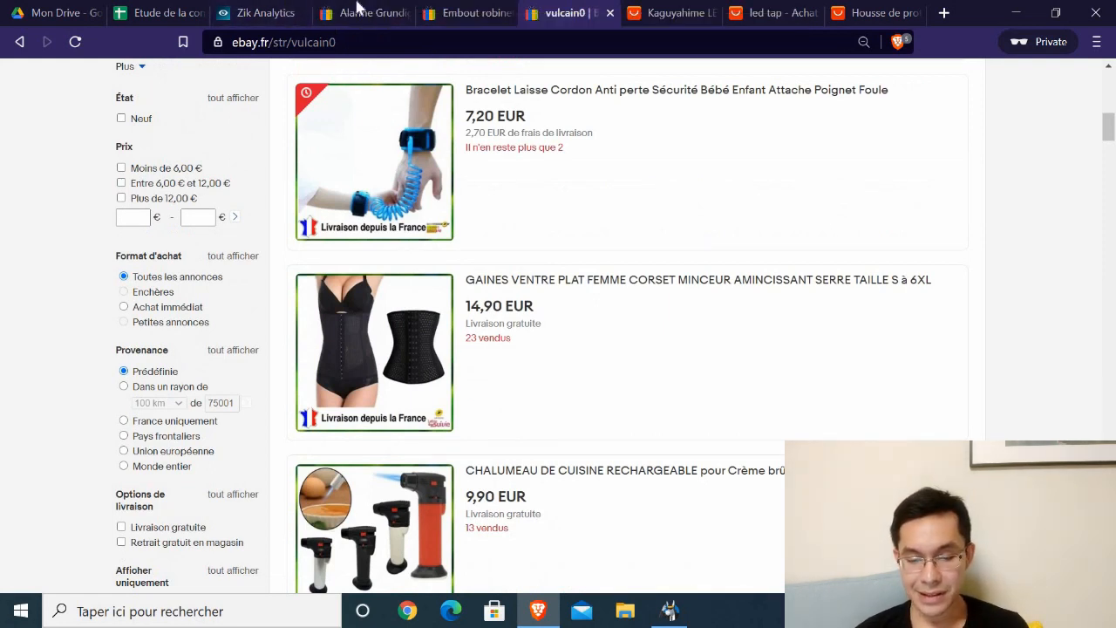
pyautogui.click(262, 13)
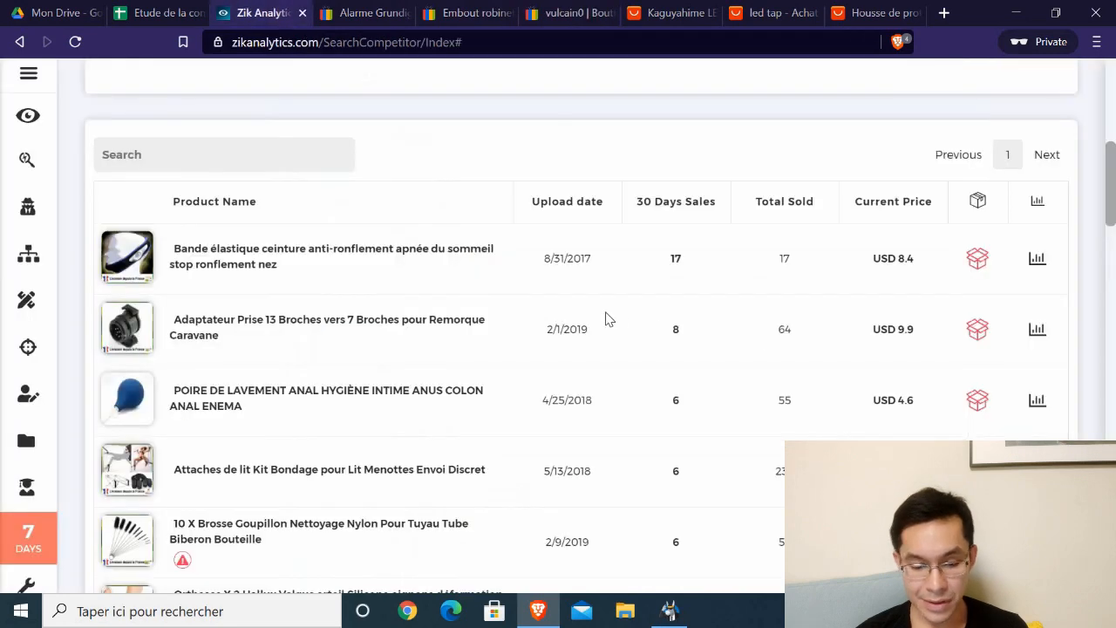
pyautogui.scroll(1, 196, 290)
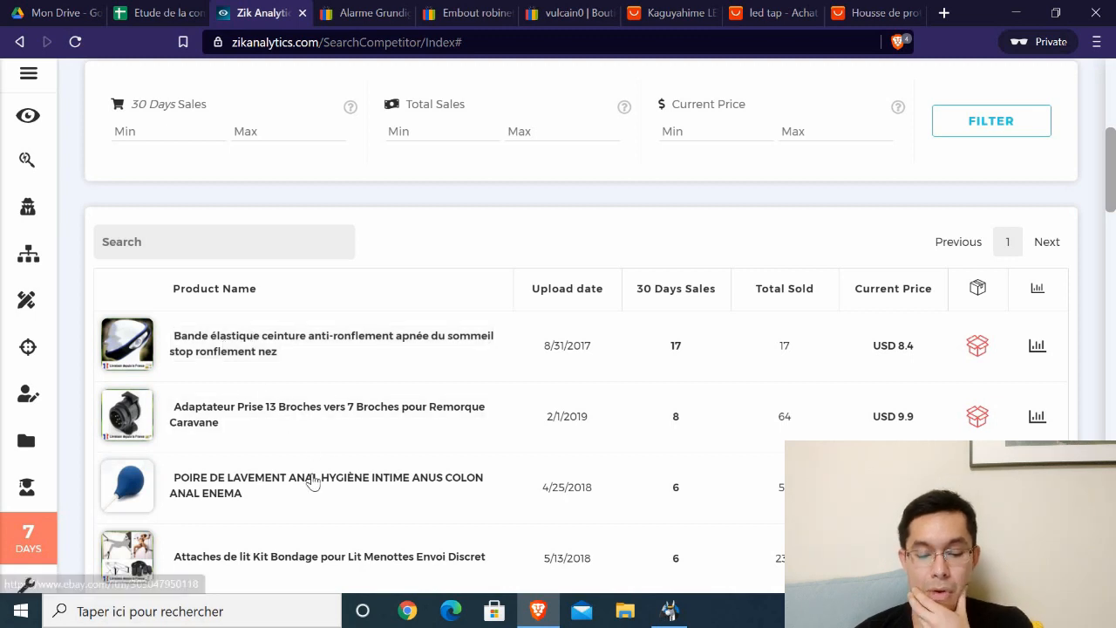
pyautogui.scroll(-1, 264, 514)
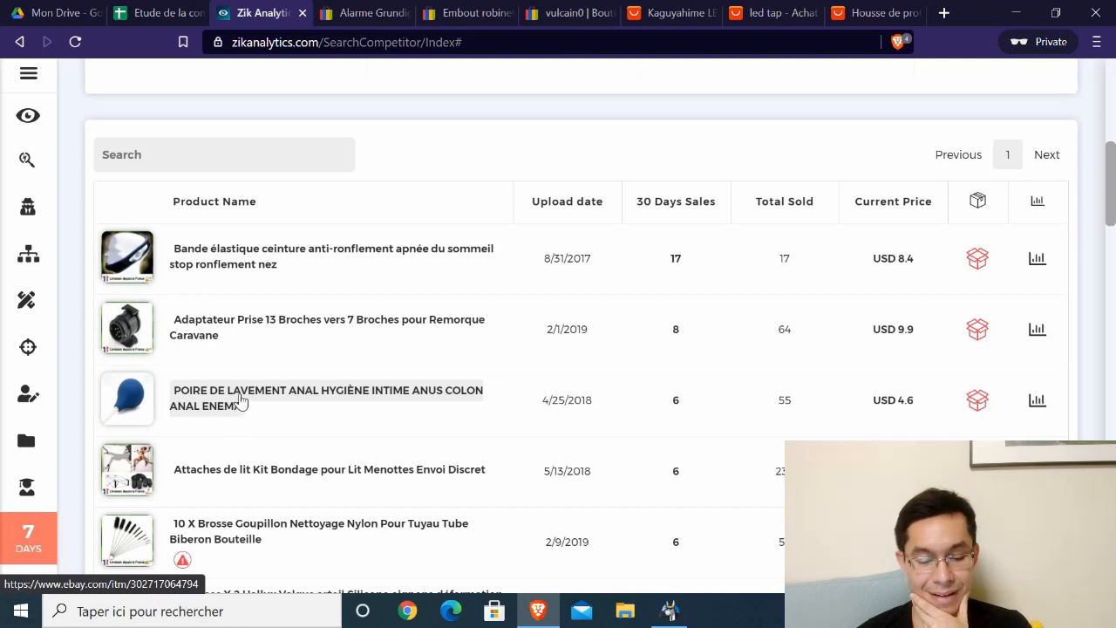
pyautogui.scroll(-2, 240, 403)
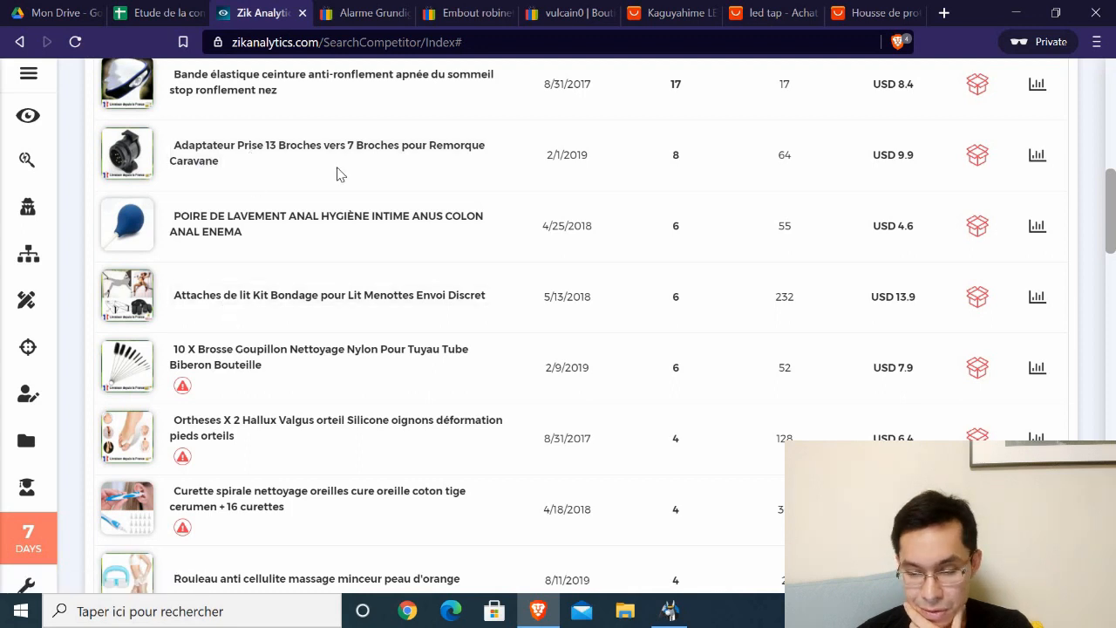
pyautogui.scroll(1, 381, 215)
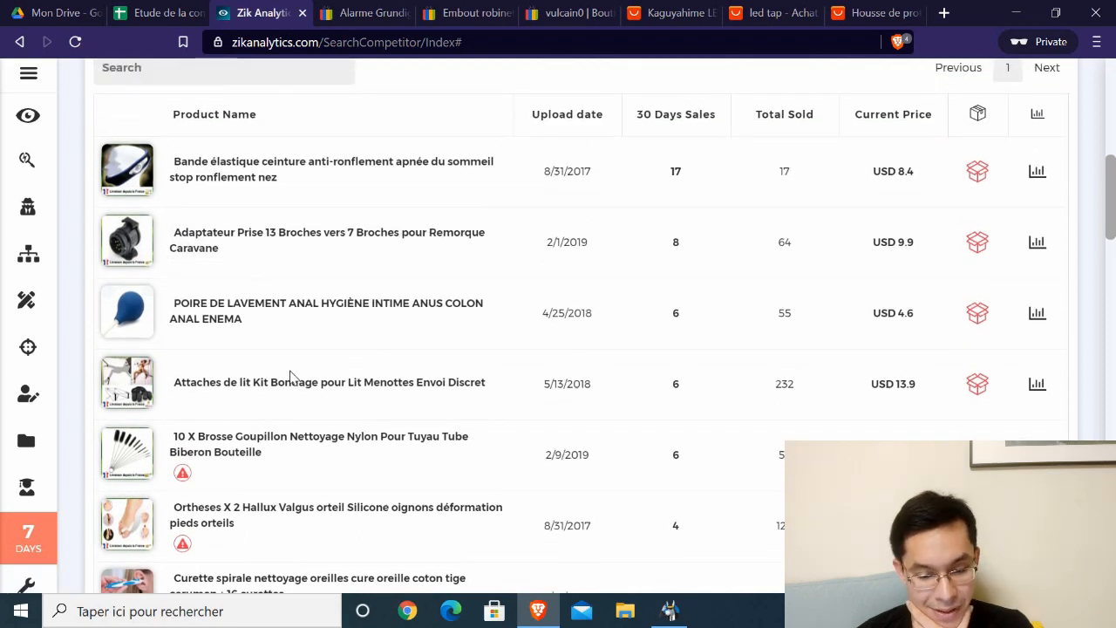
pyautogui.scroll(-1, 199, 371)
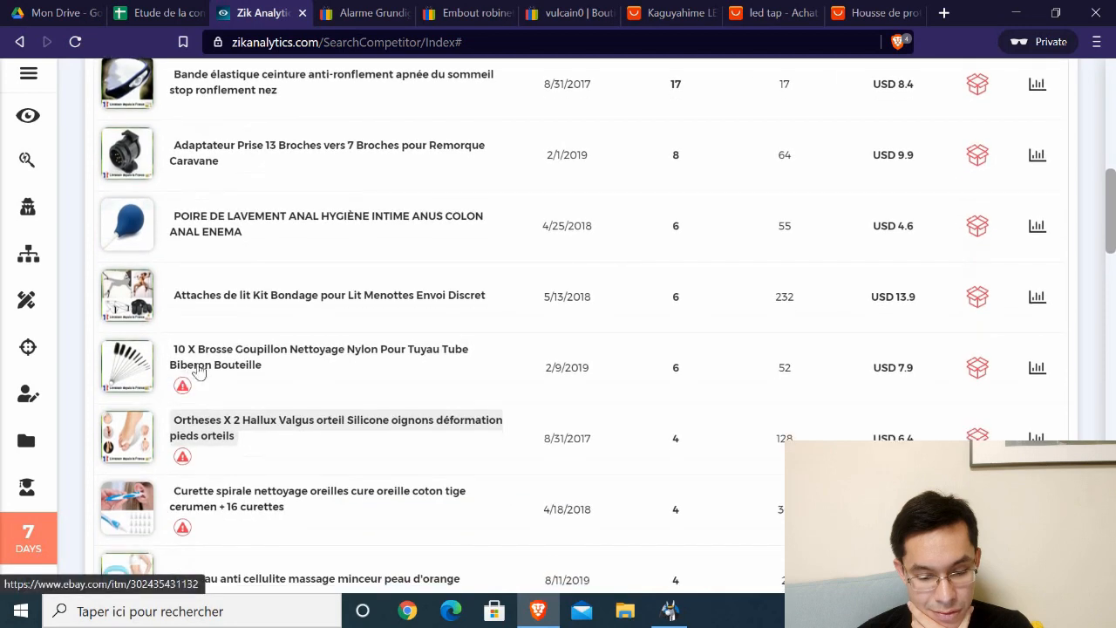
pyautogui.scroll(-2, 231, 345)
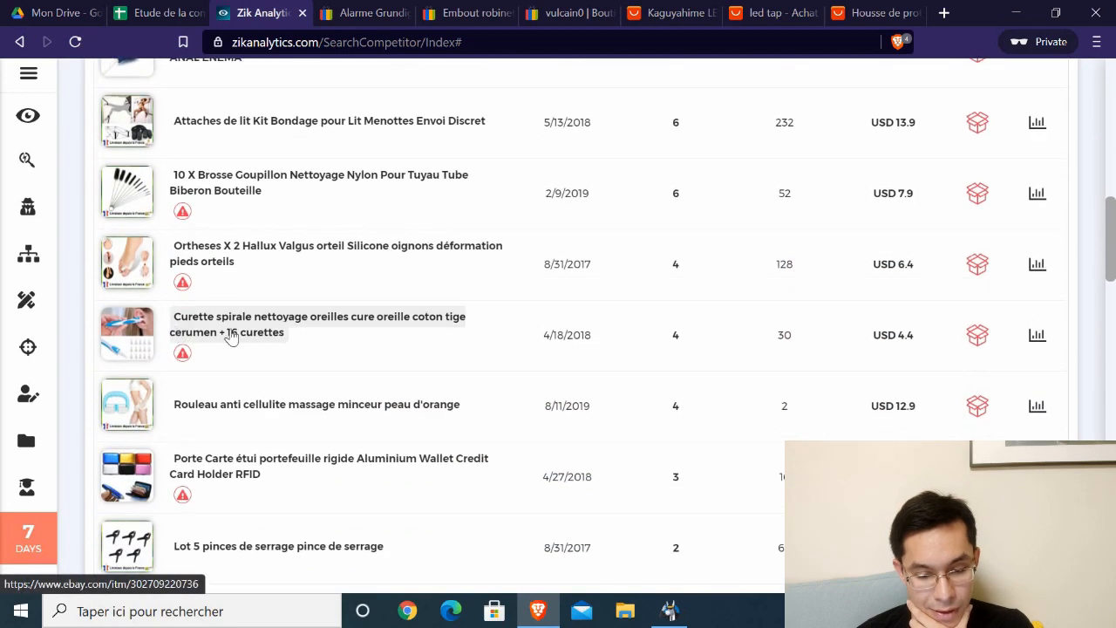
pyautogui.scroll(-2, 231, 338)
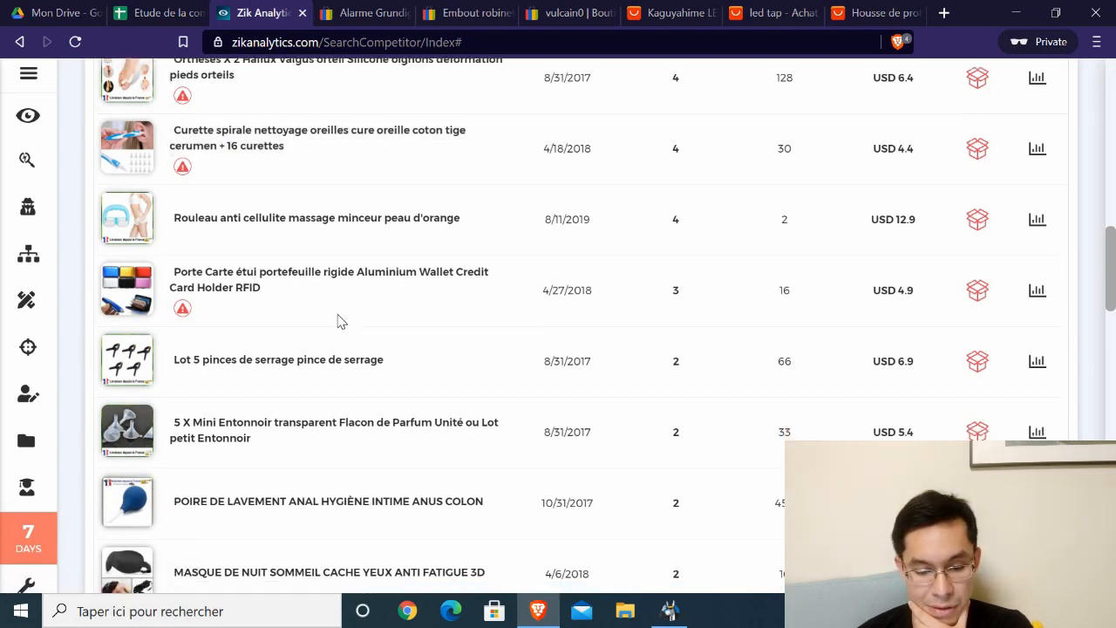
pyautogui.scroll(-4, 340, 320)
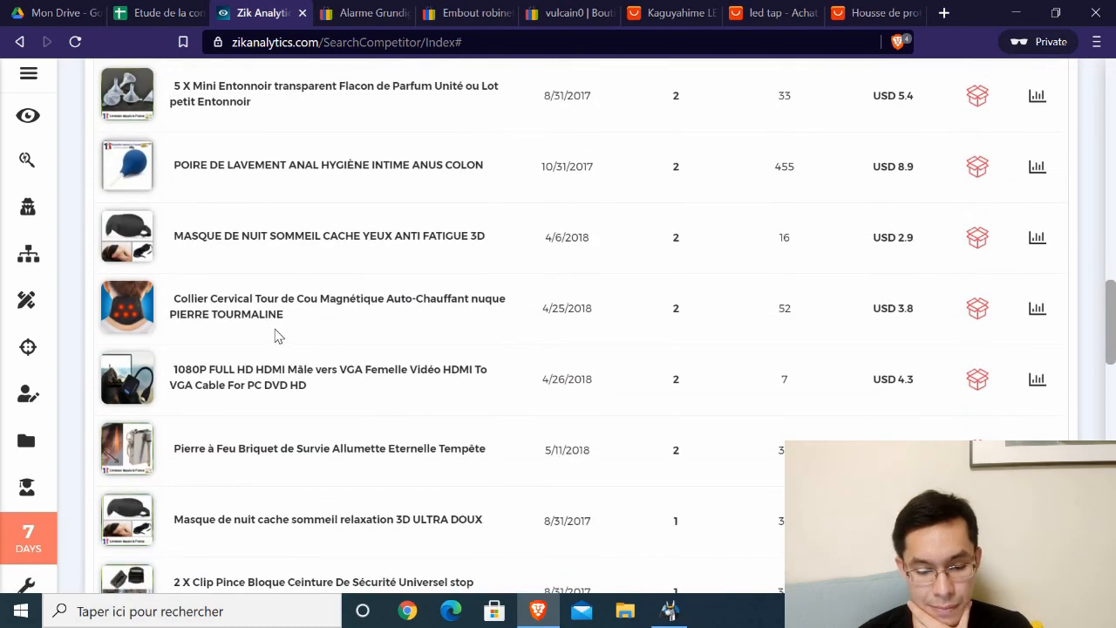
pyautogui.scroll(-2, 277, 336)
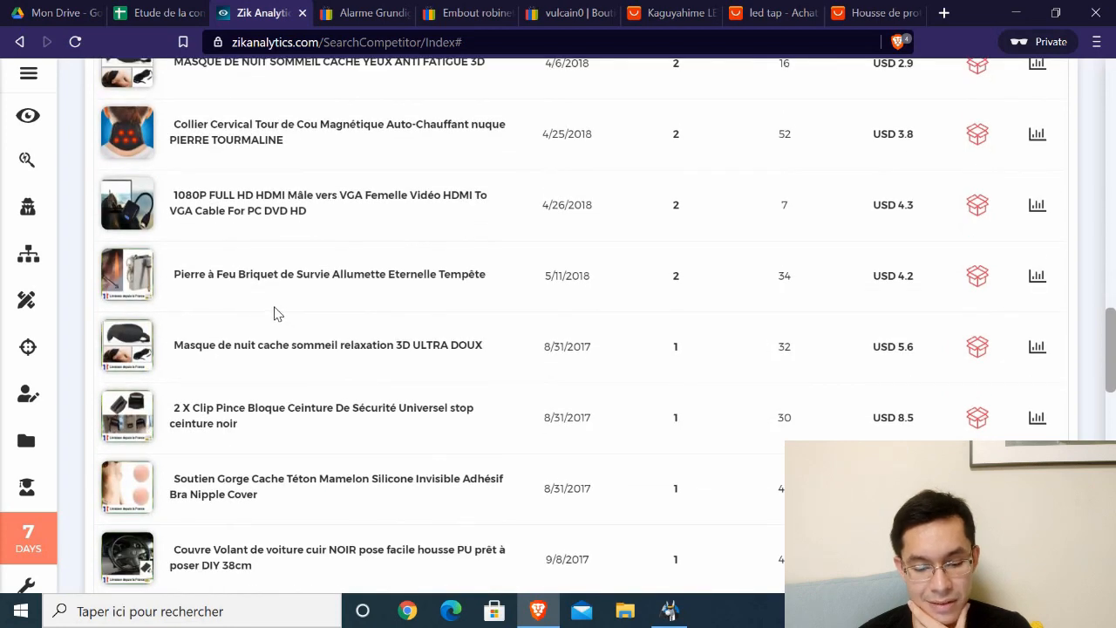
pyautogui.scroll(-2, 277, 314)
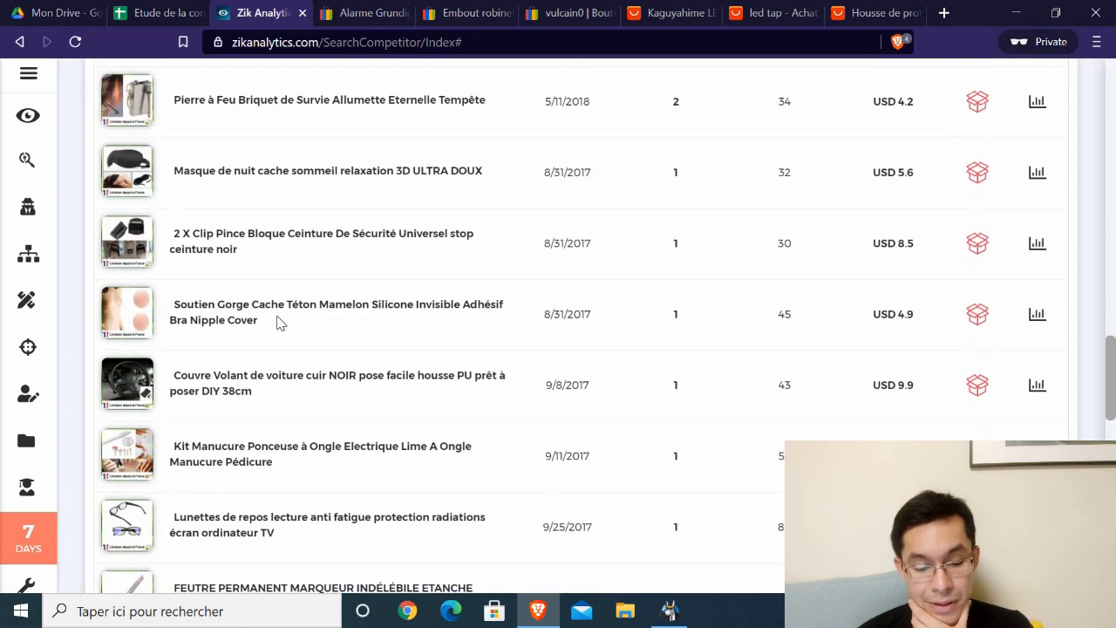
pyautogui.scroll(-1, 277, 322)
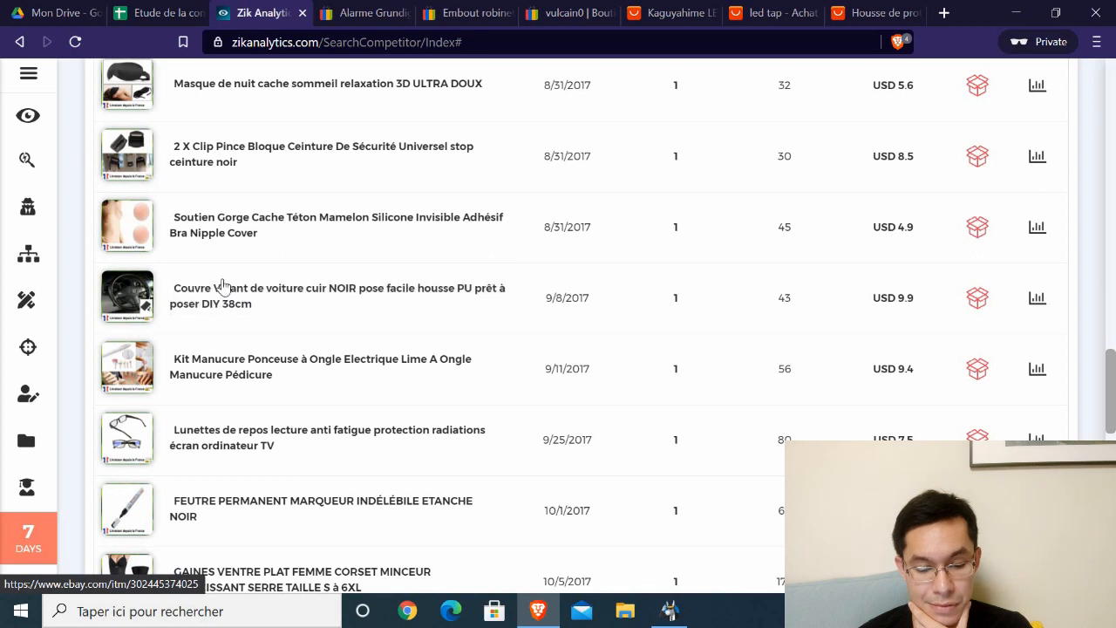
# - Open the "Couvre Volant de voiture cuir NOIR" eBay listing in a new tab and view its price, stock and sales details
pyautogui.rightClick(222, 286)
pyautogui.click(298, 306)
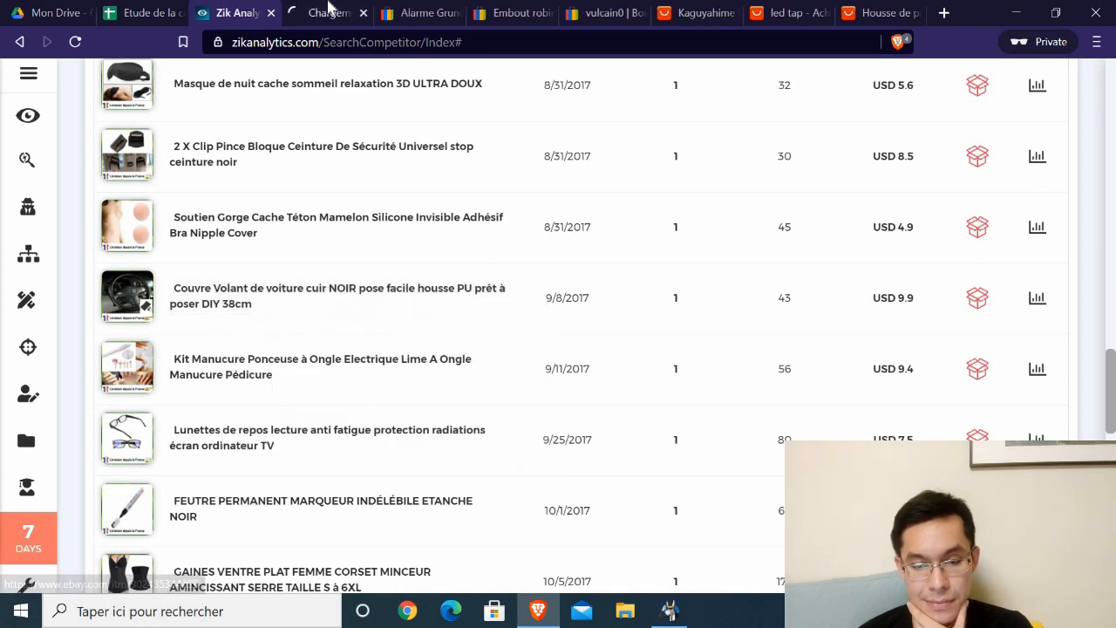
pyautogui.click(329, 9)
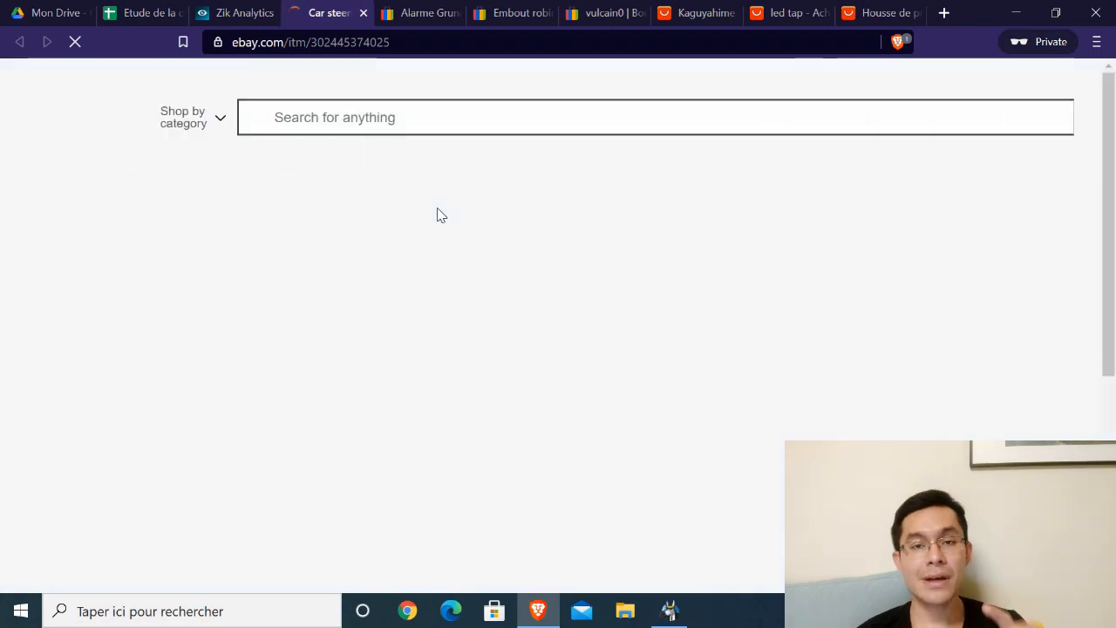
pyautogui.scroll(-3, 420, 243)
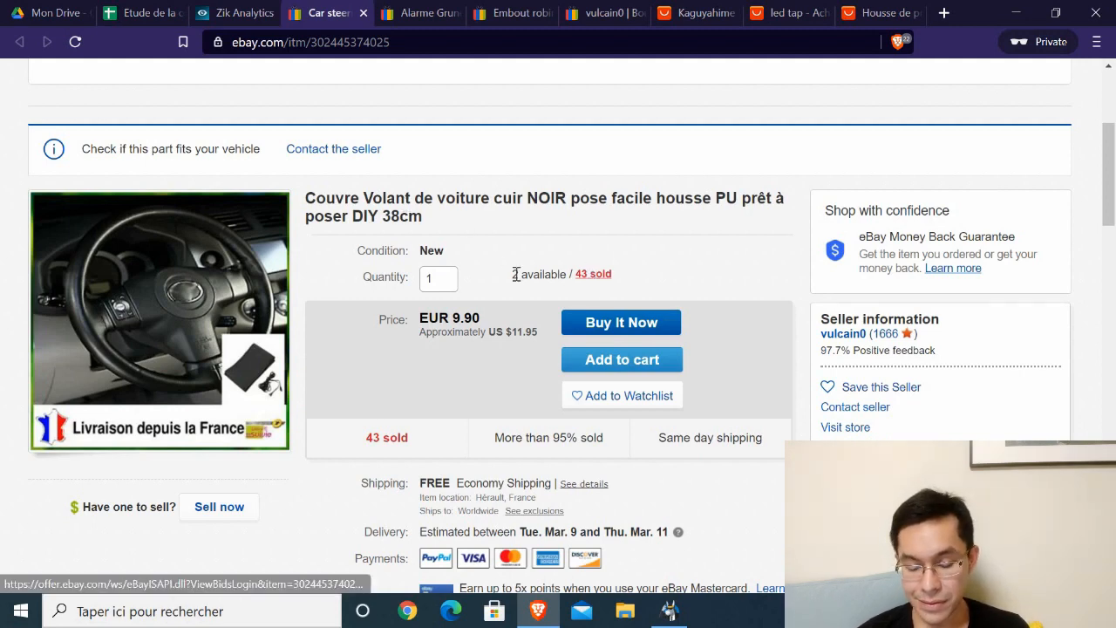
pyautogui.scroll(-3, 521, 261)
pyautogui.scroll(2, 523, 268)
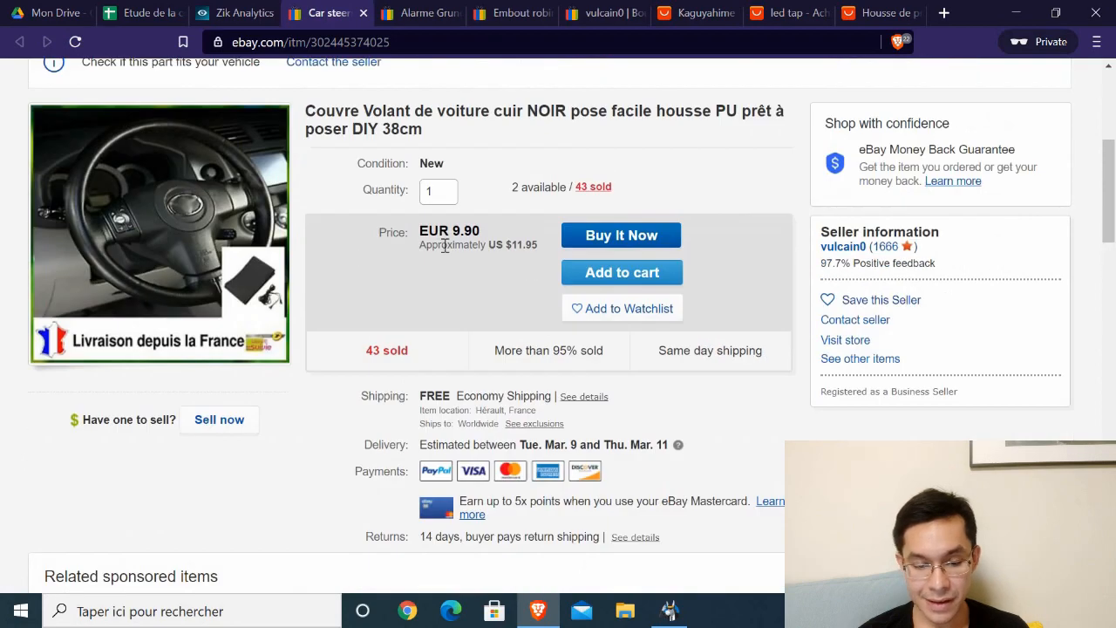
# - Check the steering wheel cover listing's details on eBay and copy its web address
pyautogui.scroll(-15, 452, 252)
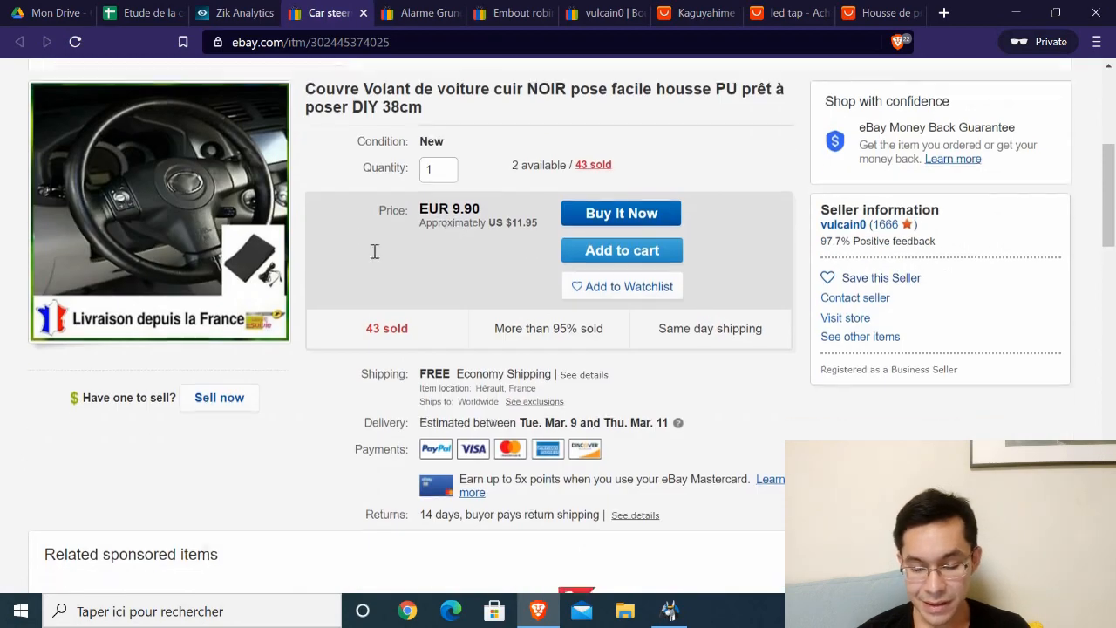
pyautogui.scroll(12, 508, 350)
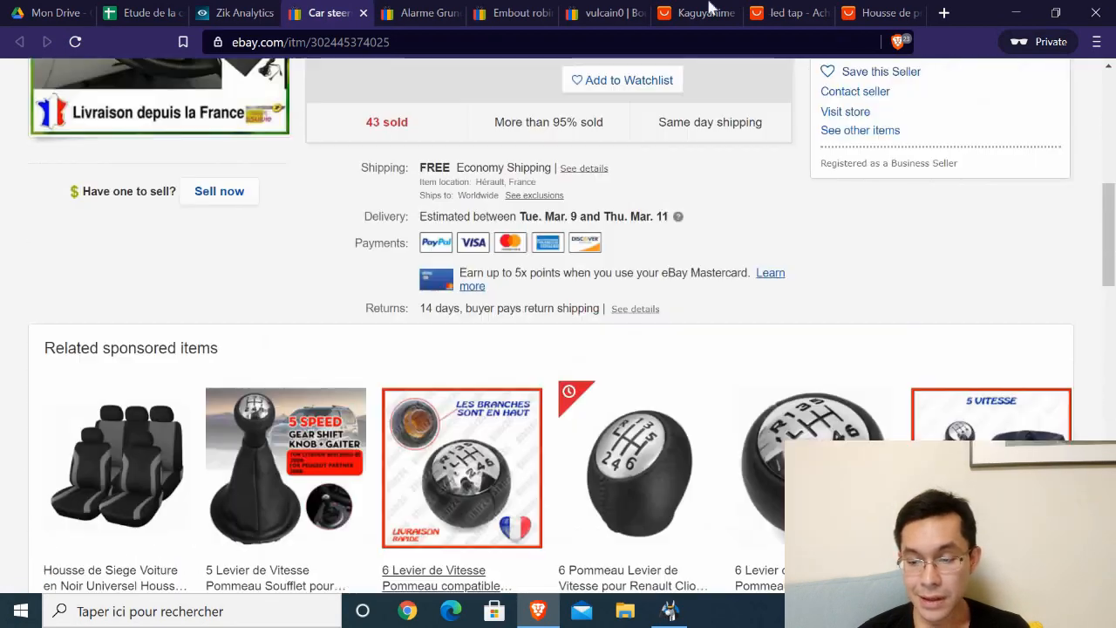
pyautogui.click(420, 39)
pyautogui.hotkey('ctrl', 'c')
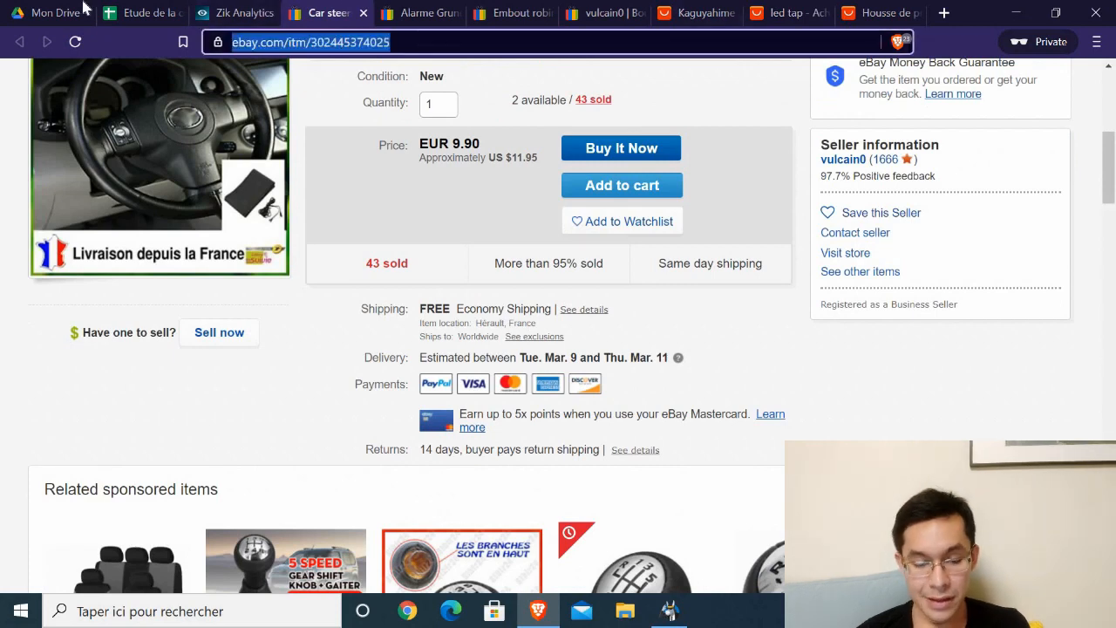
# - Enter "Couvre volant" as the article name in cell B8 of the "Etude de la concurrence" spreadsheet
pyautogui.click(144, 13)
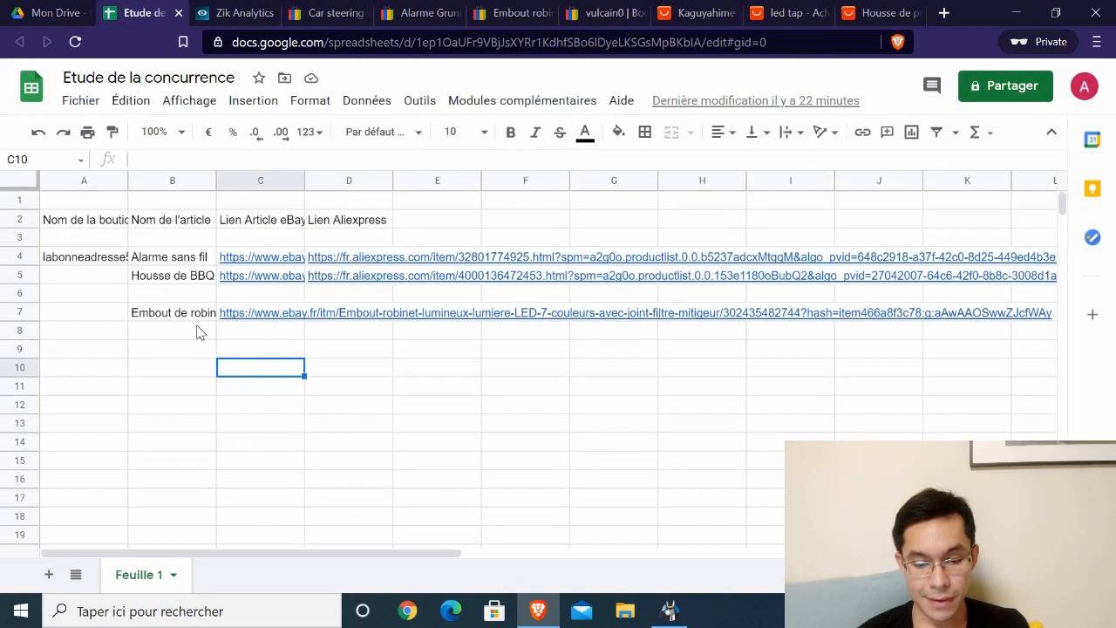
pyautogui.click(196, 331)
pyautogui.write('Couv')
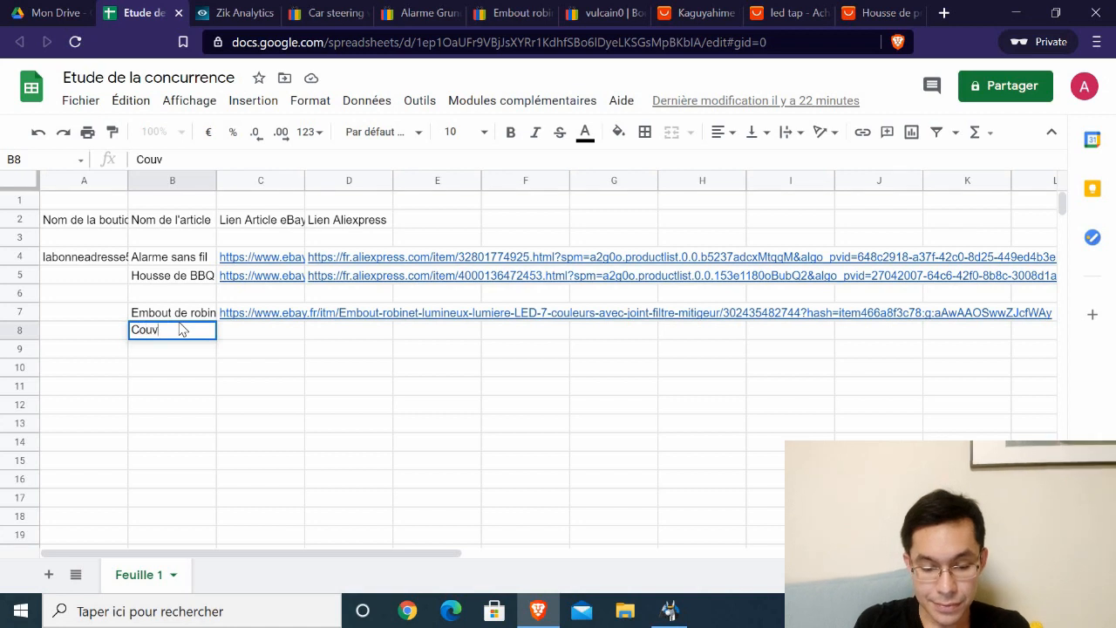
pyautogui.write('re volant')
pyautogui.press('Return')
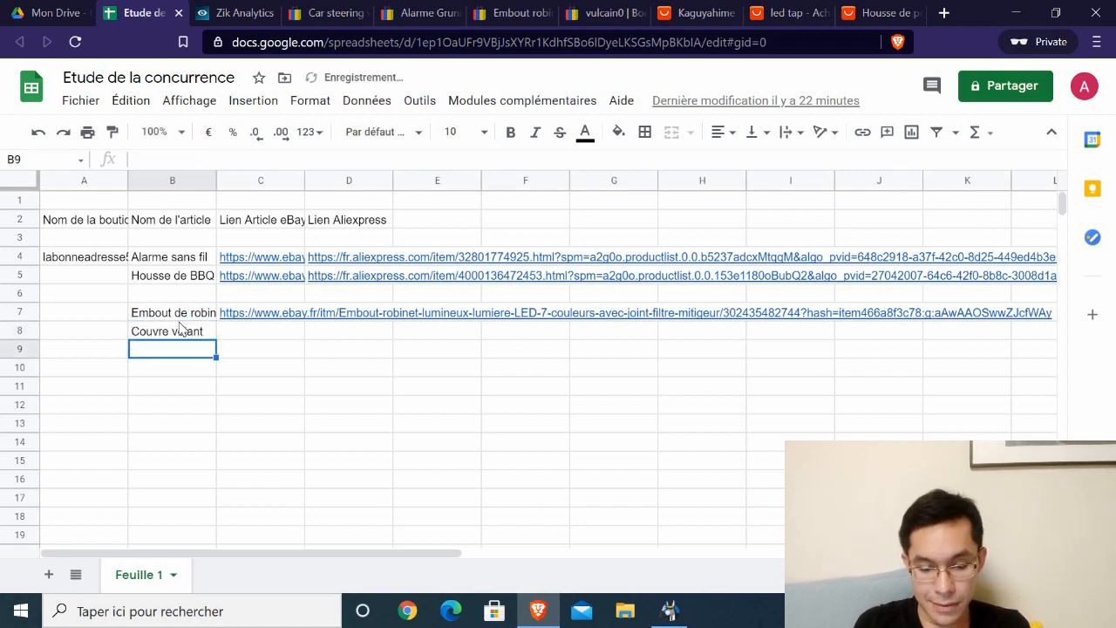
# - Paste the copied eBay link into cell C8 beside the "Couvre volant" article
pyautogui.click(264, 337)
pyautogui.press('Return')
pyautogui.hotkey('ctrl', 'v')
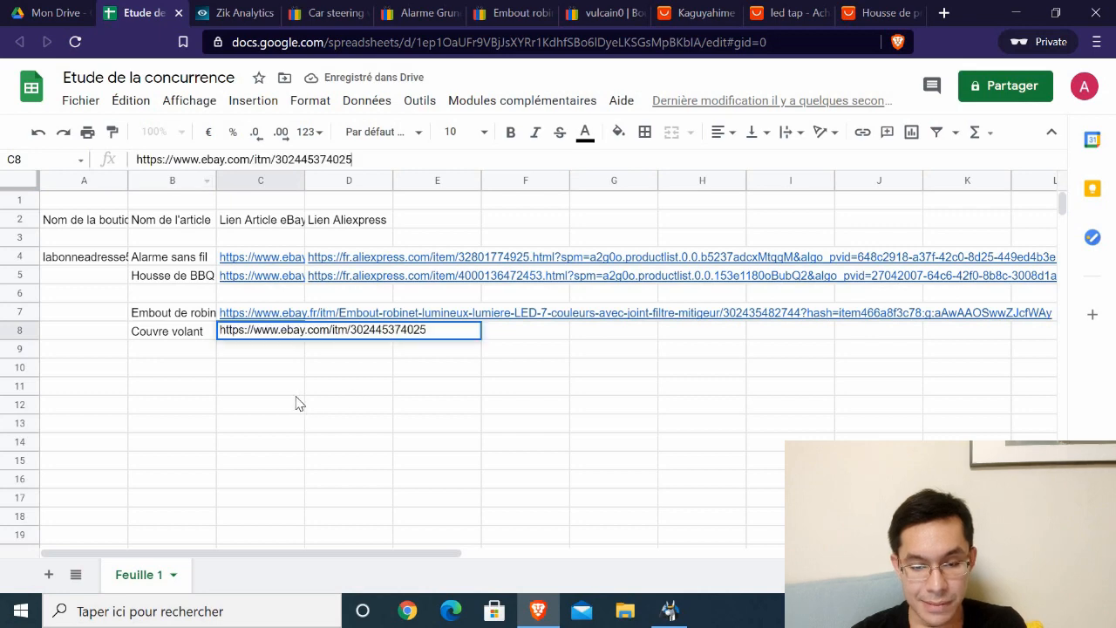
pyautogui.click(301, 385)
# - Close the eBay listings for the alarm and the LED tap nozzle
pyautogui.click(454, 12)
pyautogui.click(461, 12)
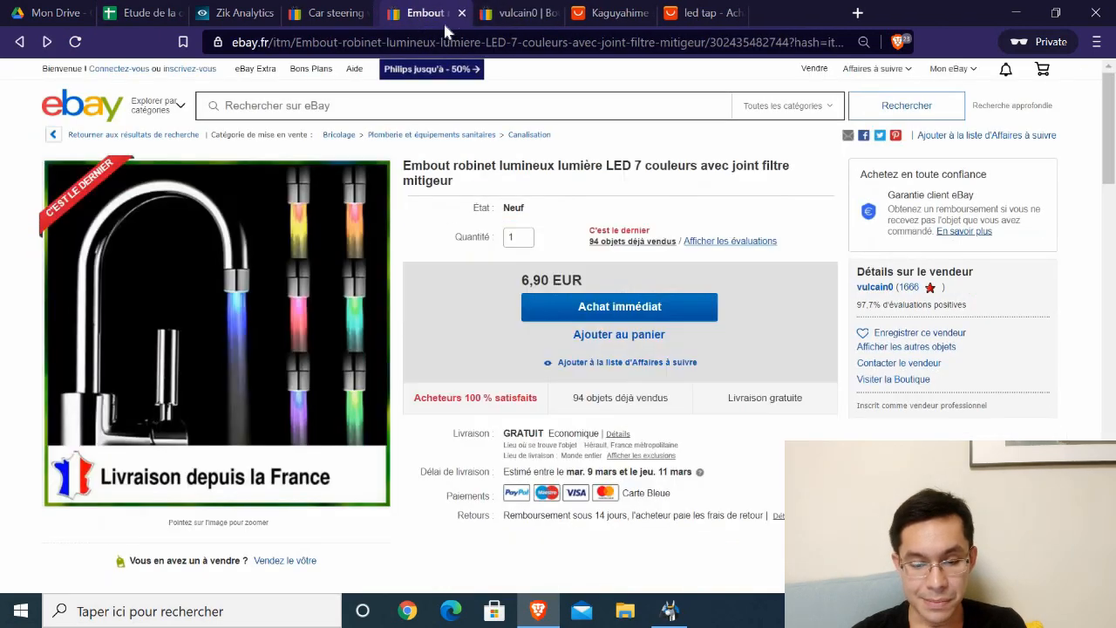
pyautogui.click(461, 13)
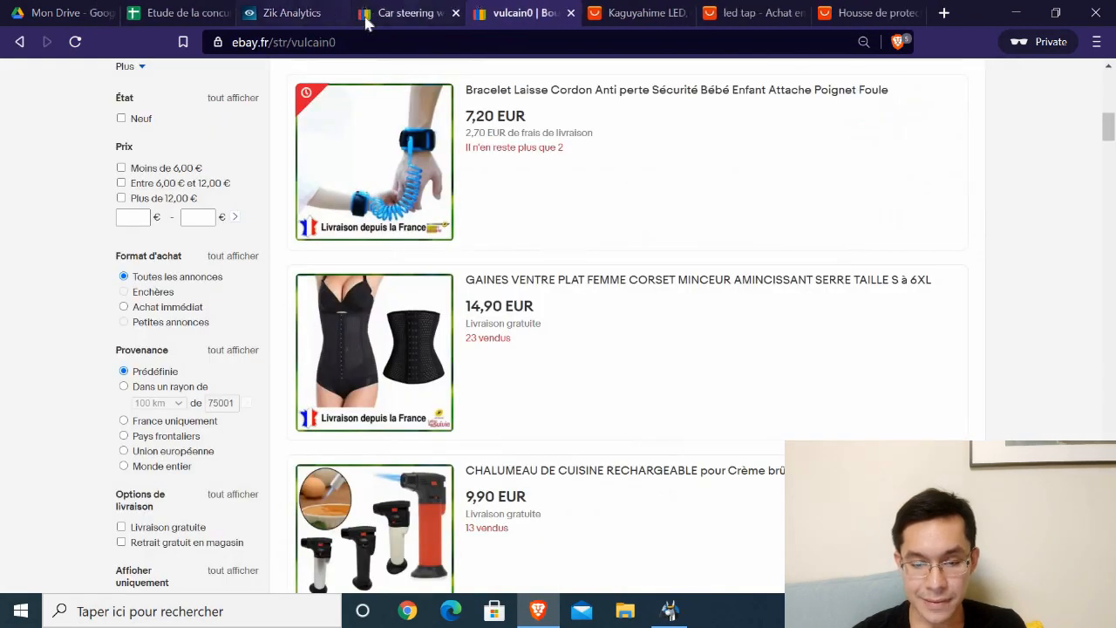
# - Return to the eBay steering wheel cover listing and examine its photo, specifications and package contents
pyautogui.click(366, 17)
pyautogui.scroll(3, 205, 273)
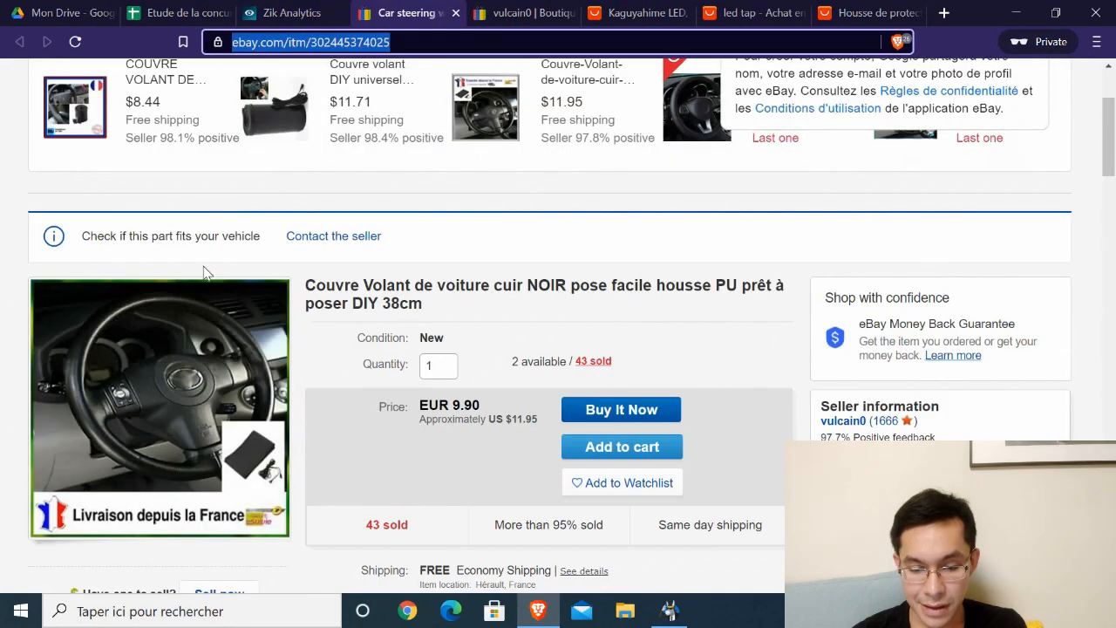
pyautogui.moveTo(202, 438)
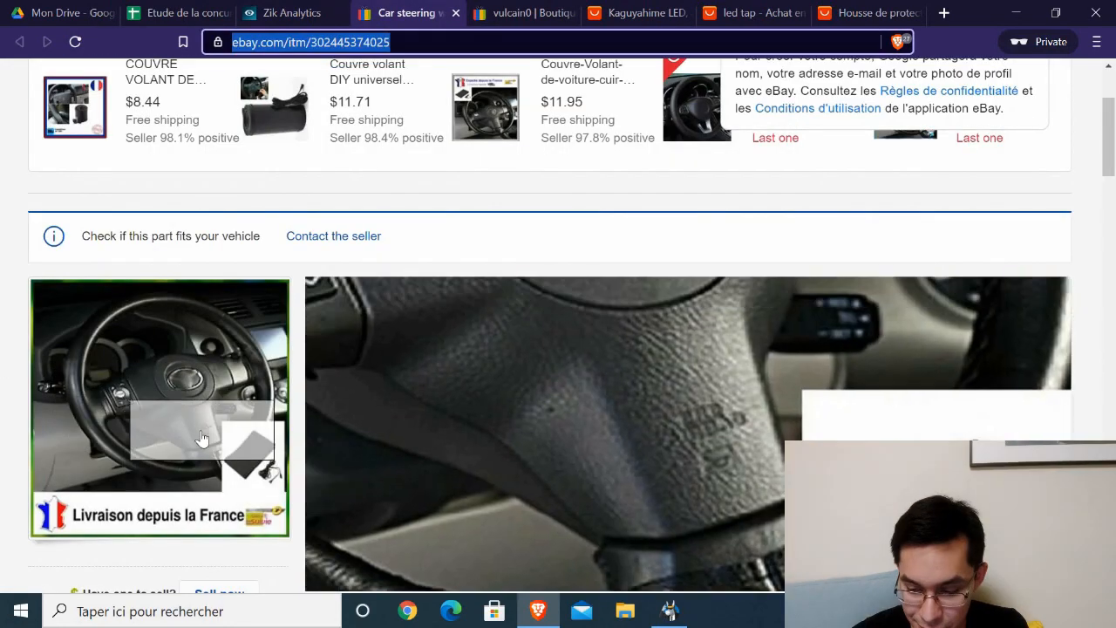
pyautogui.scroll(-1, 201, 434)
pyautogui.scroll(-15, 656, 402)
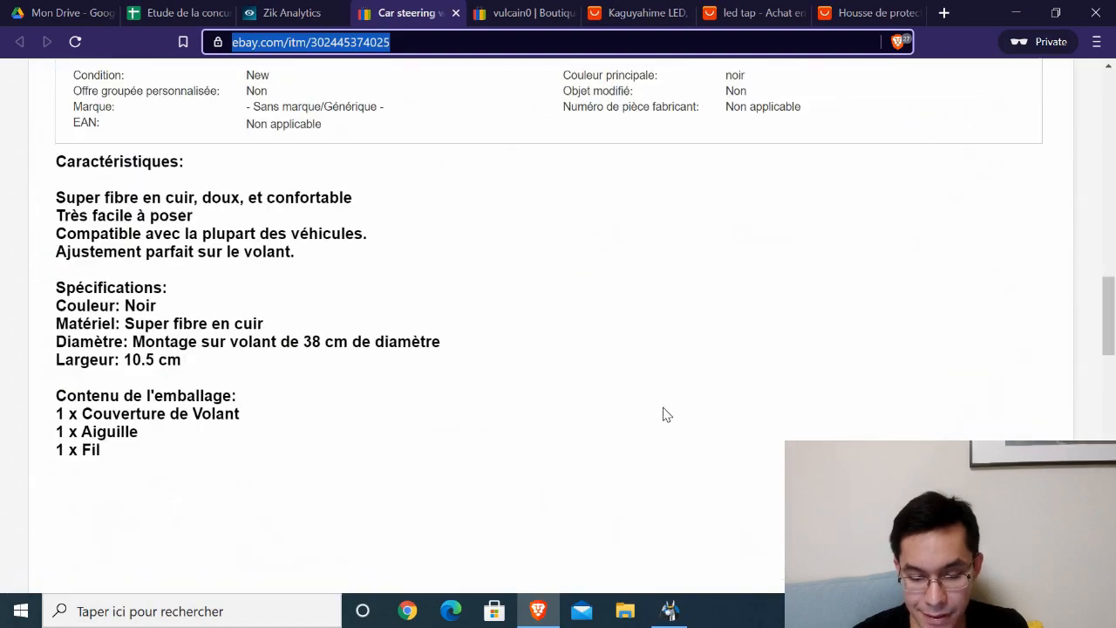
pyautogui.scroll(5, 297, 355)
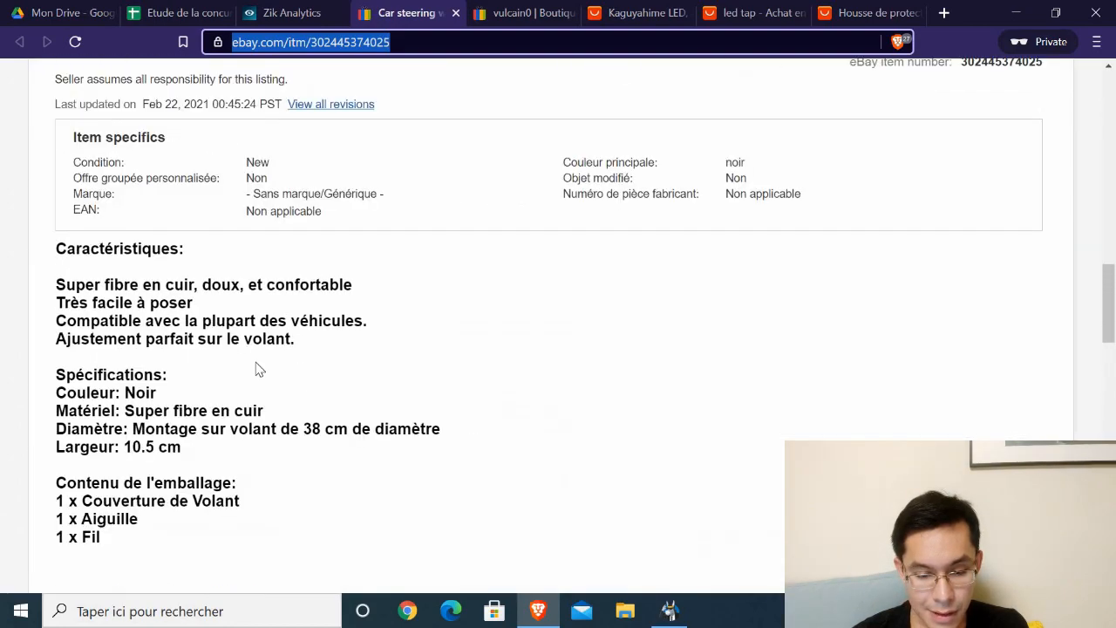
pyautogui.scroll(10, 288, 349)
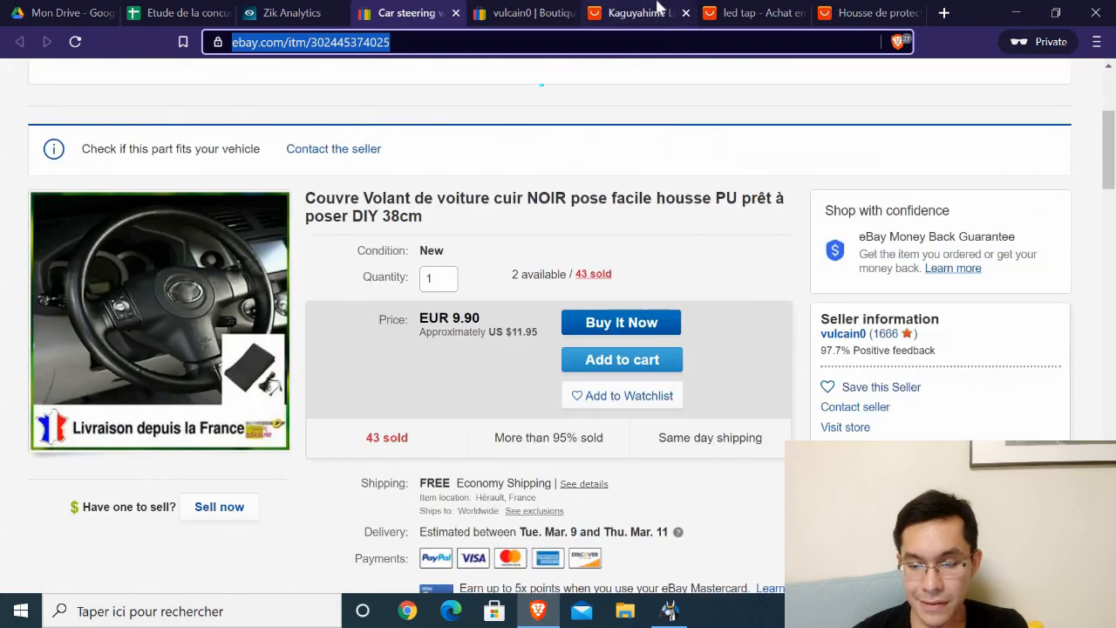
# - Search AliExpress for "car stearing cover leather" from the existing LED tap results
pyautogui.click(660, 8)
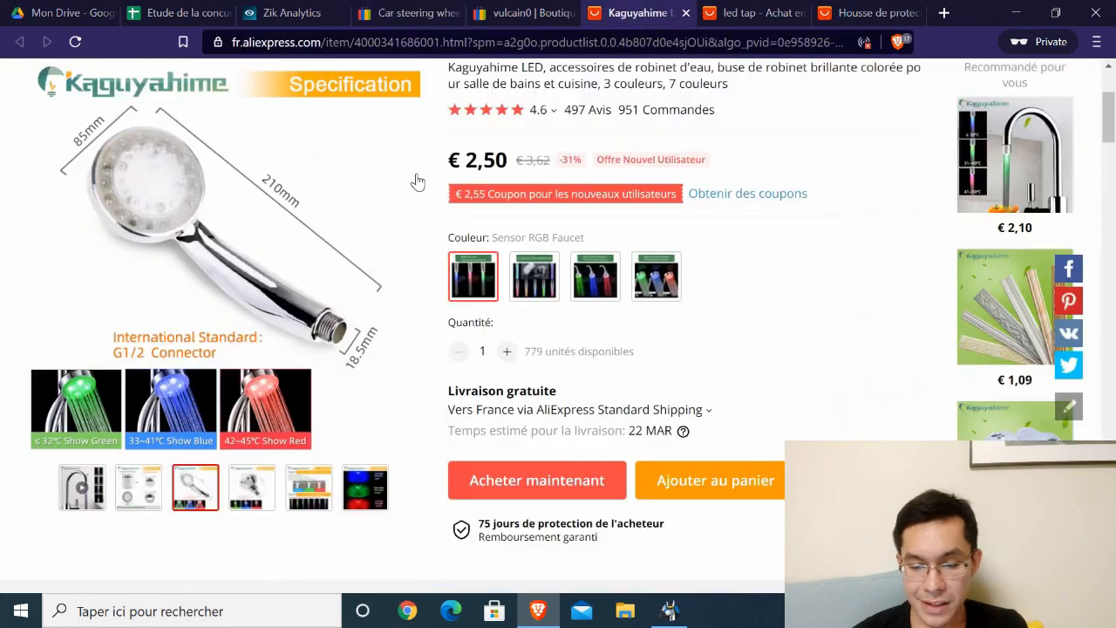
pyautogui.click(758, 12)
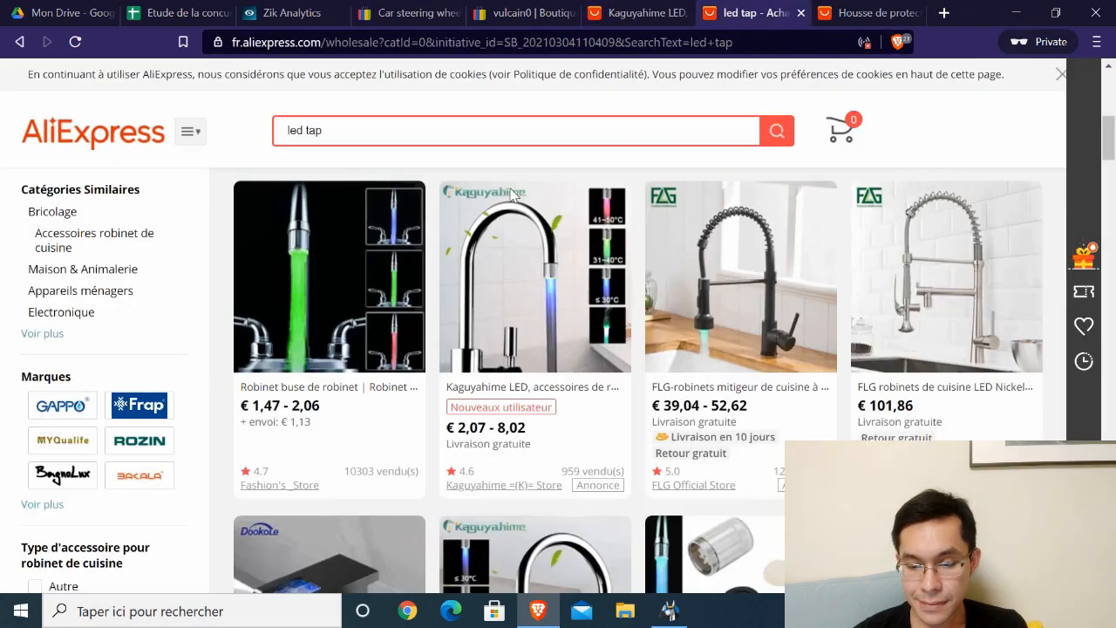
pyautogui.moveTo(361, 164); pyautogui.dragTo(245, 166)
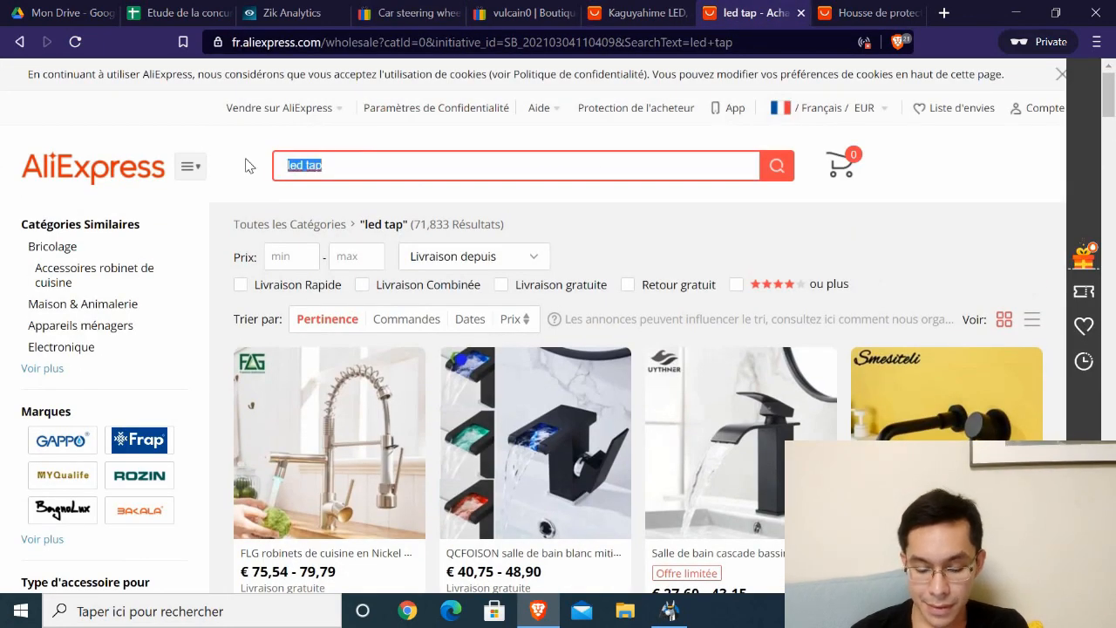
pyautogui.write('car st')
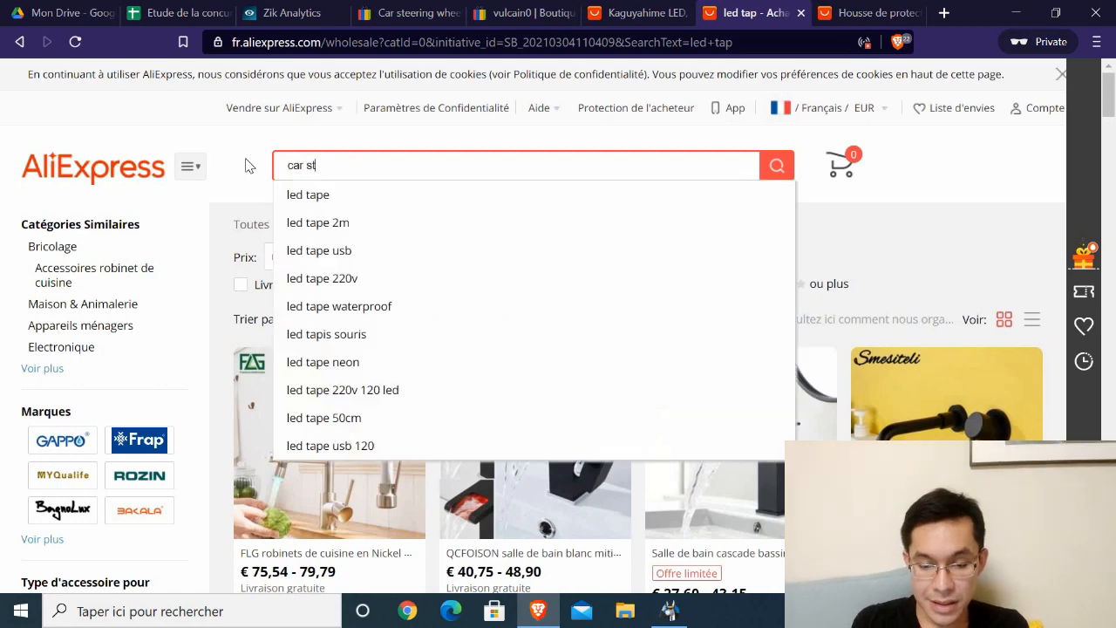
pyautogui.write('earing cover')
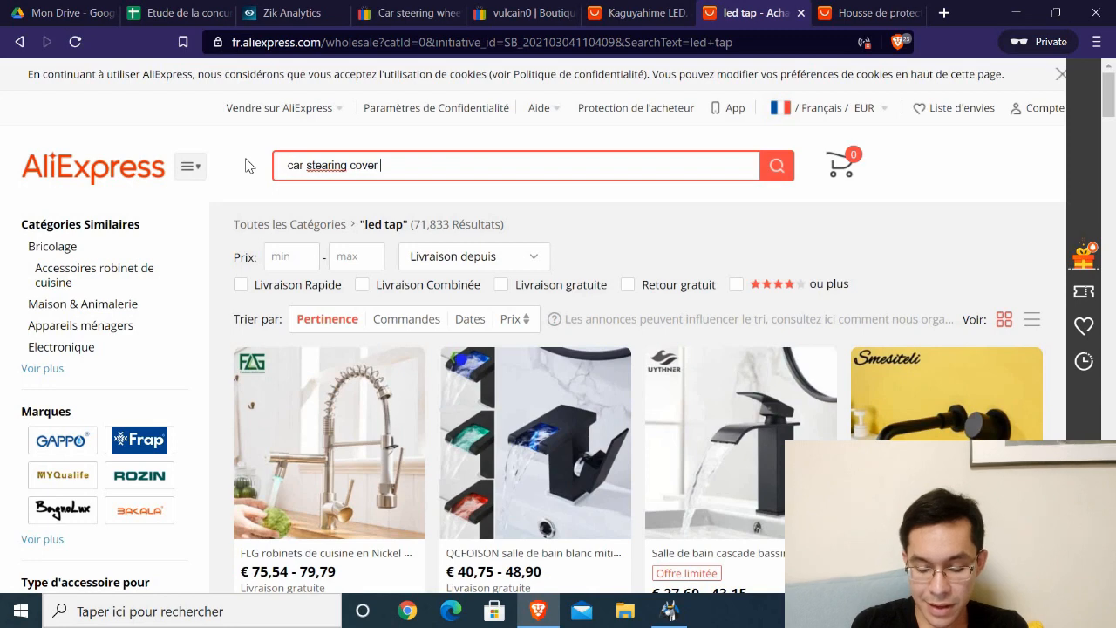
pyautogui.write(' leather')
pyautogui.press('Return')
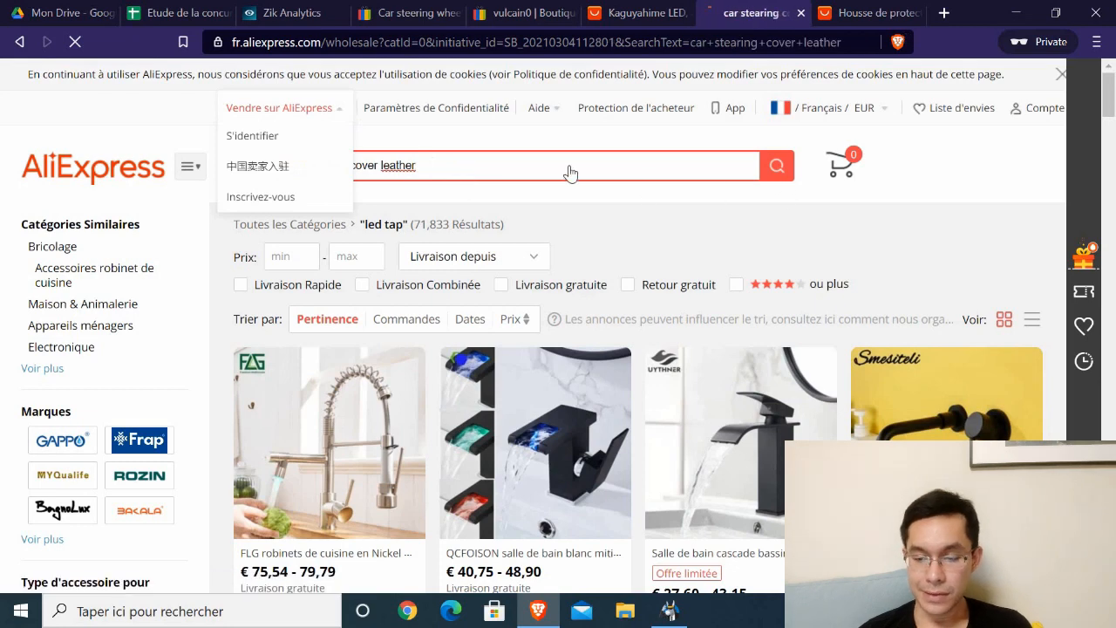
pyautogui.scroll(-2, 296, 302)
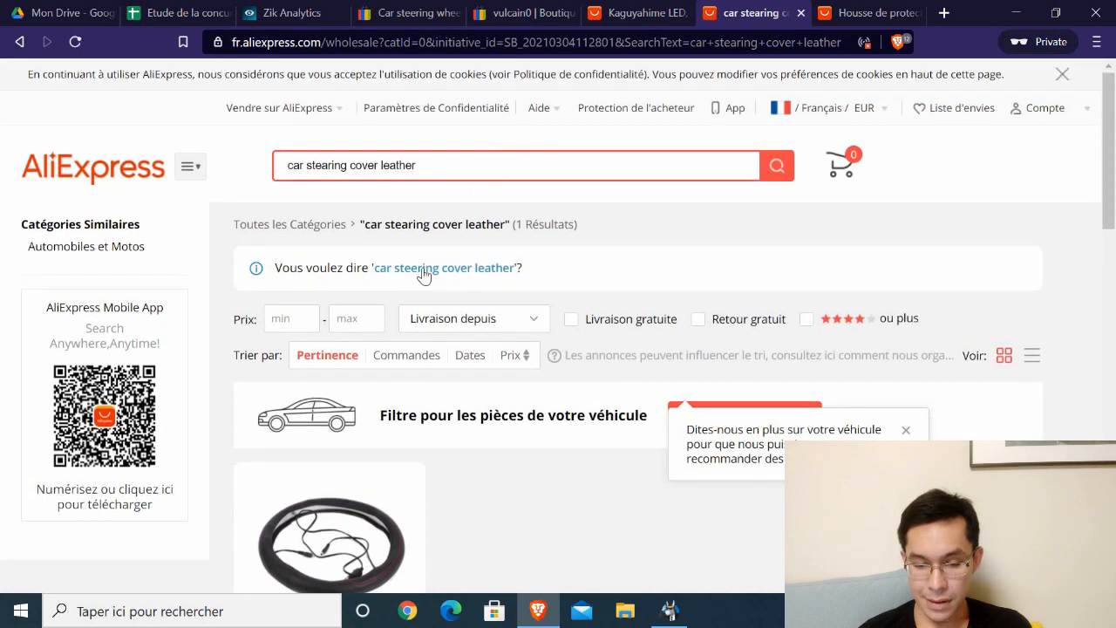
# - Replace the AliExpress search with "couvre volant cuir voiture" and run it
pyautogui.hotkey('ctrl', 'a')
pyautogui.press('BackSpace')
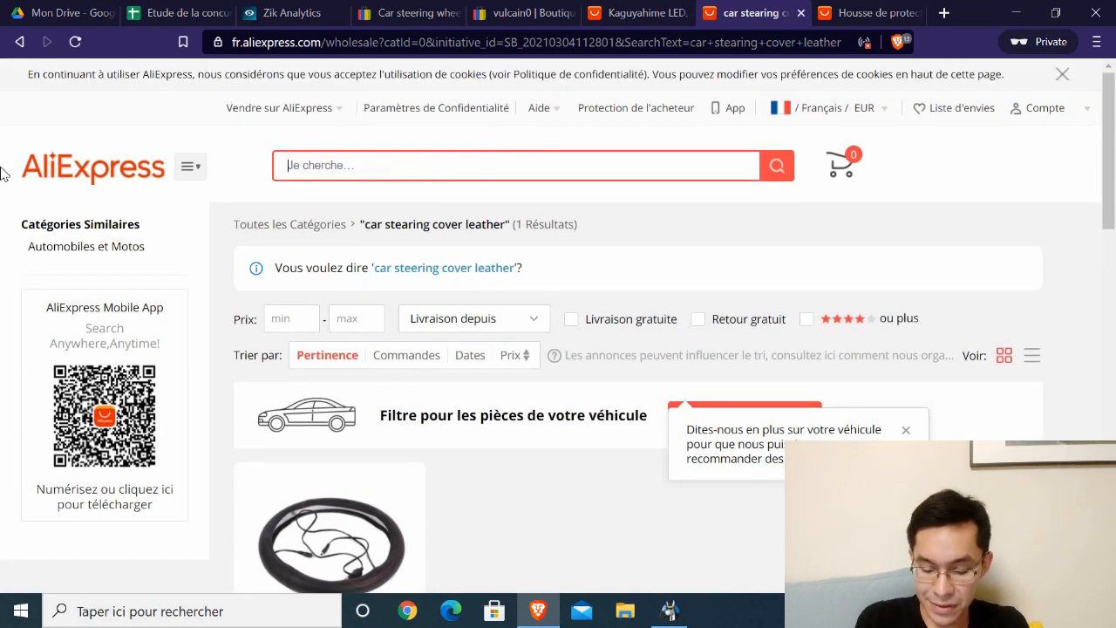
pyautogui.write('couvre volant ')
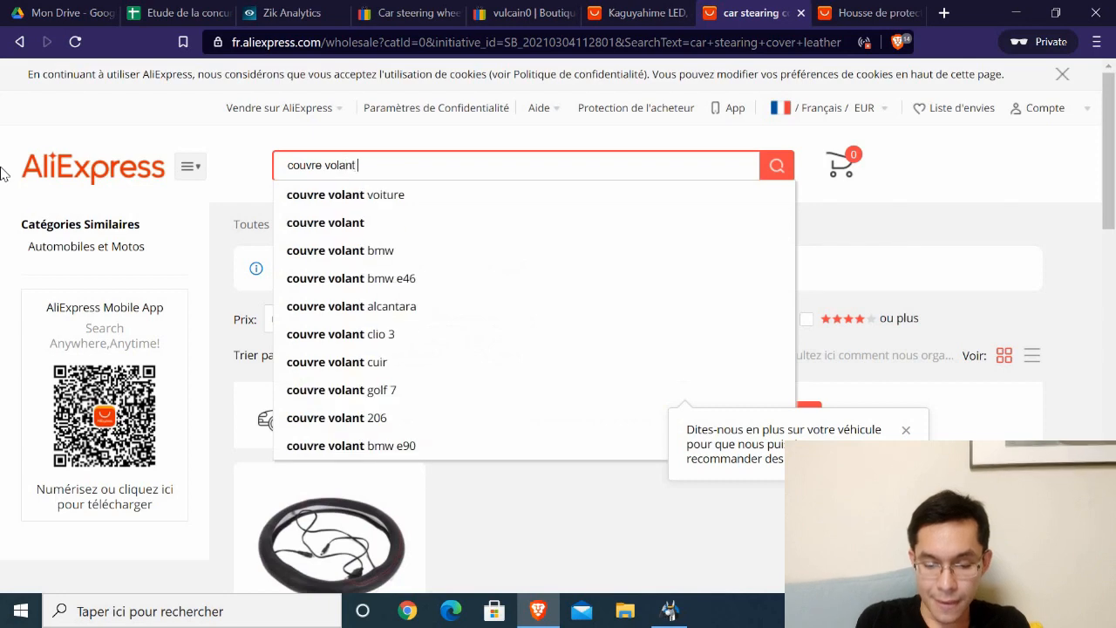
pyautogui.write('cuir voiture')
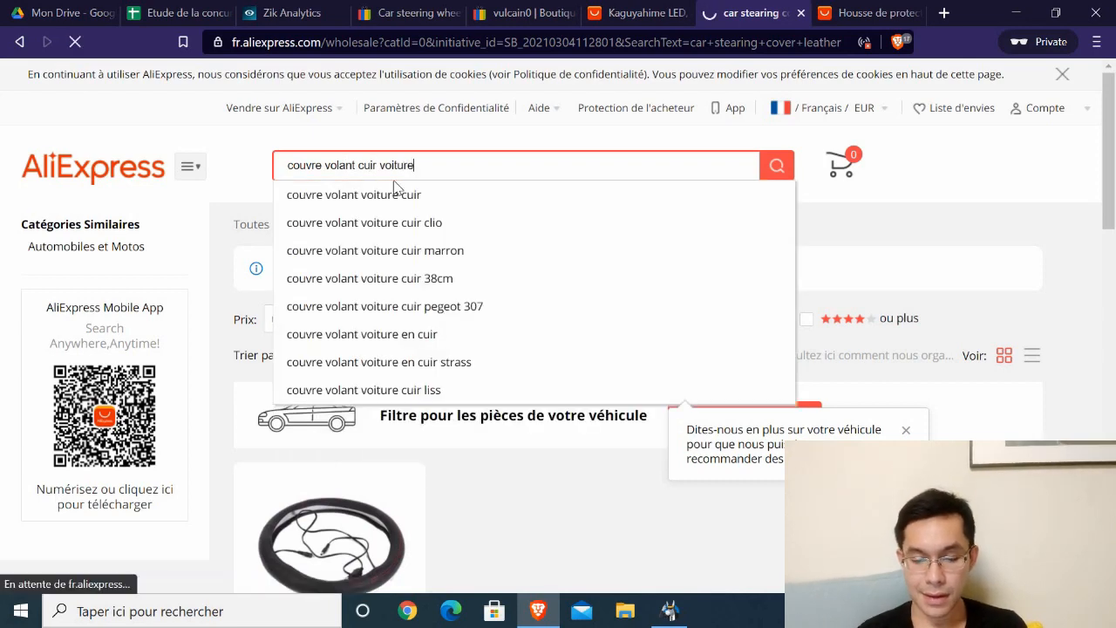
pyautogui.press('Return')
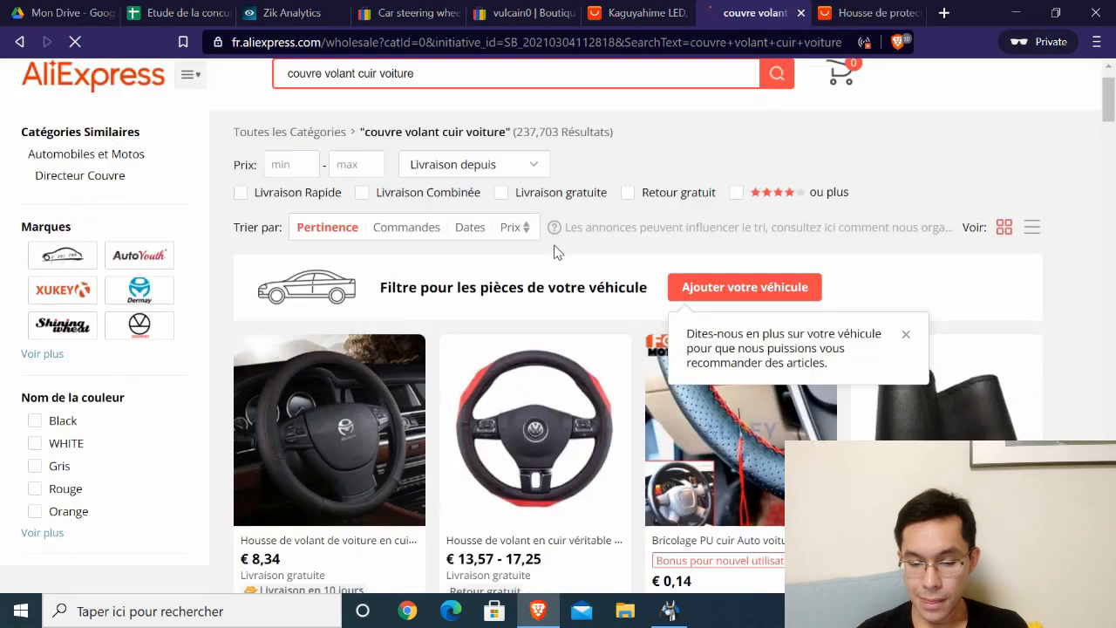
# - Open the AOZBZ universal 38 cm steering wheel cover in a new tab and place it beside the eBay listing's tab
pyautogui.scroll(-2, 349, 423)
pyautogui.scroll(-1, 404, 390)
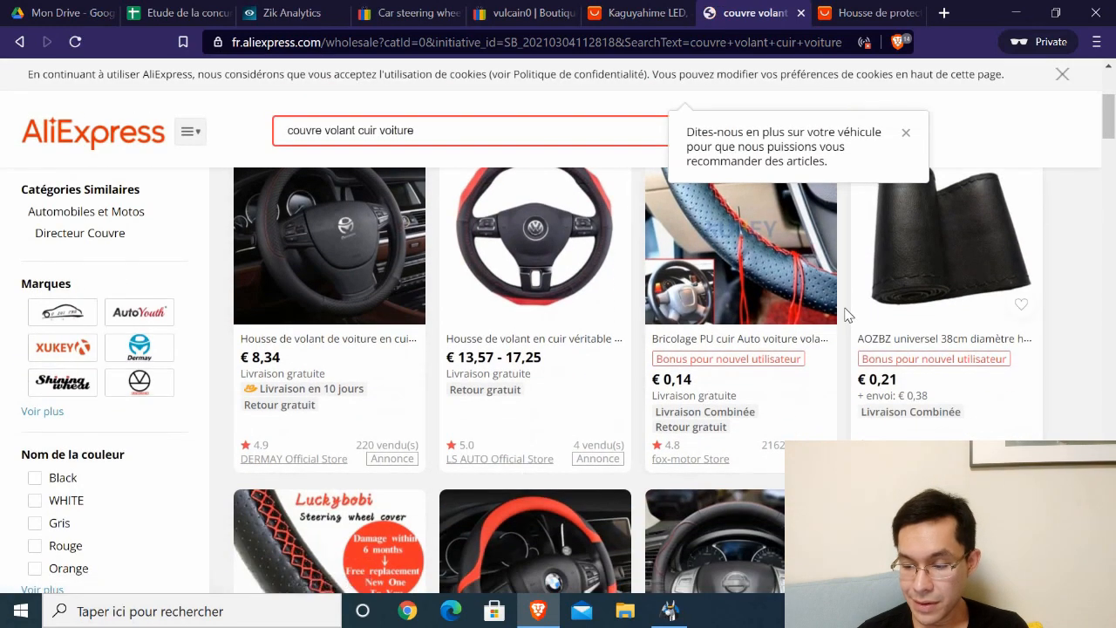
pyautogui.click(929, 265)
pyautogui.moveTo(788, 10); pyautogui.dragTo(502, 11)
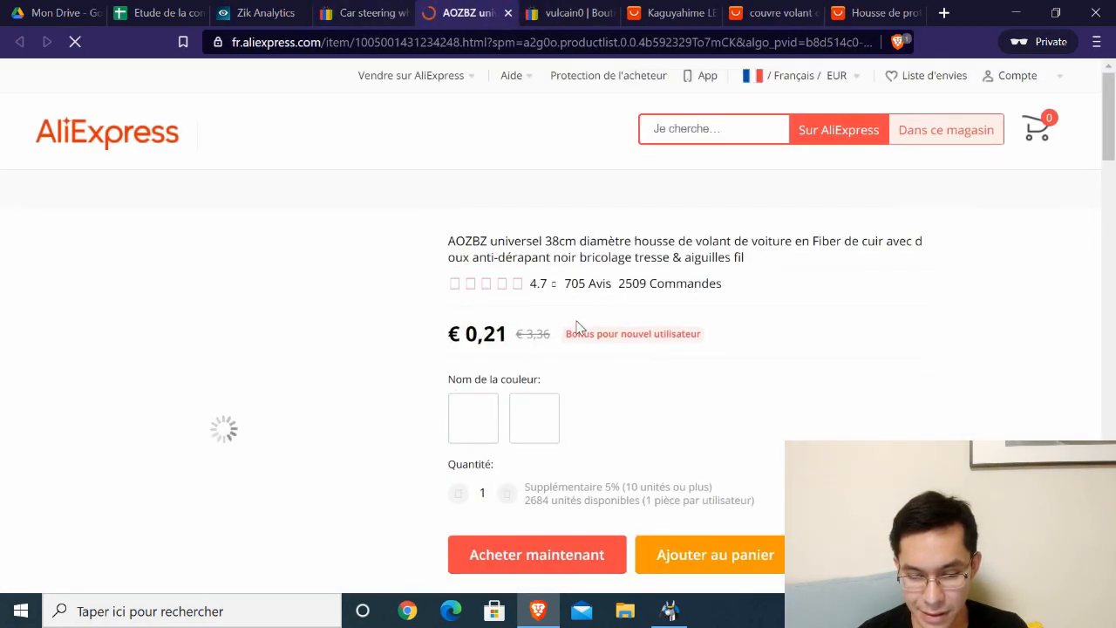
# - Compare the AOZBZ cover's photos, price and shipping on AliExpress with the eBay listing
pyautogui.scroll(-3, 343, 401)
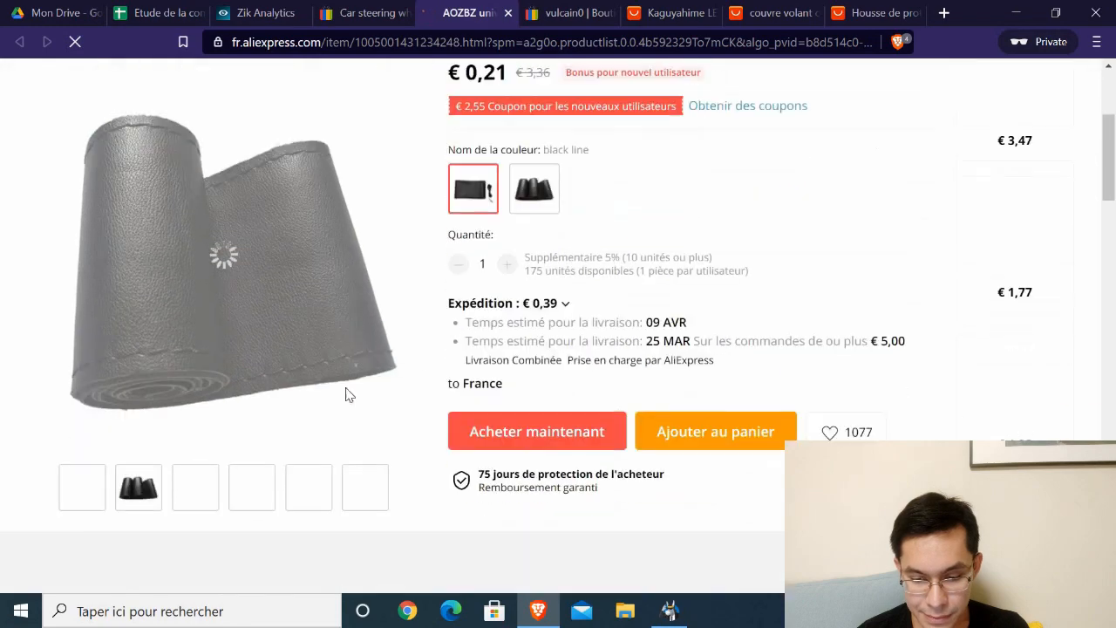
pyautogui.scroll(3, 593, 397)
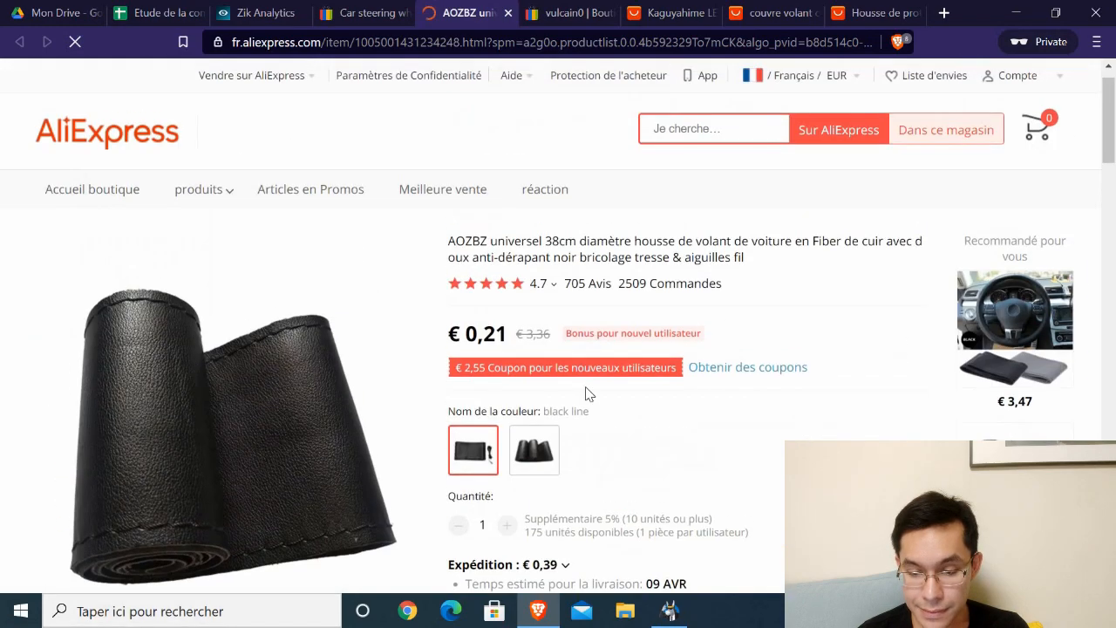
pyautogui.click(413, 7)
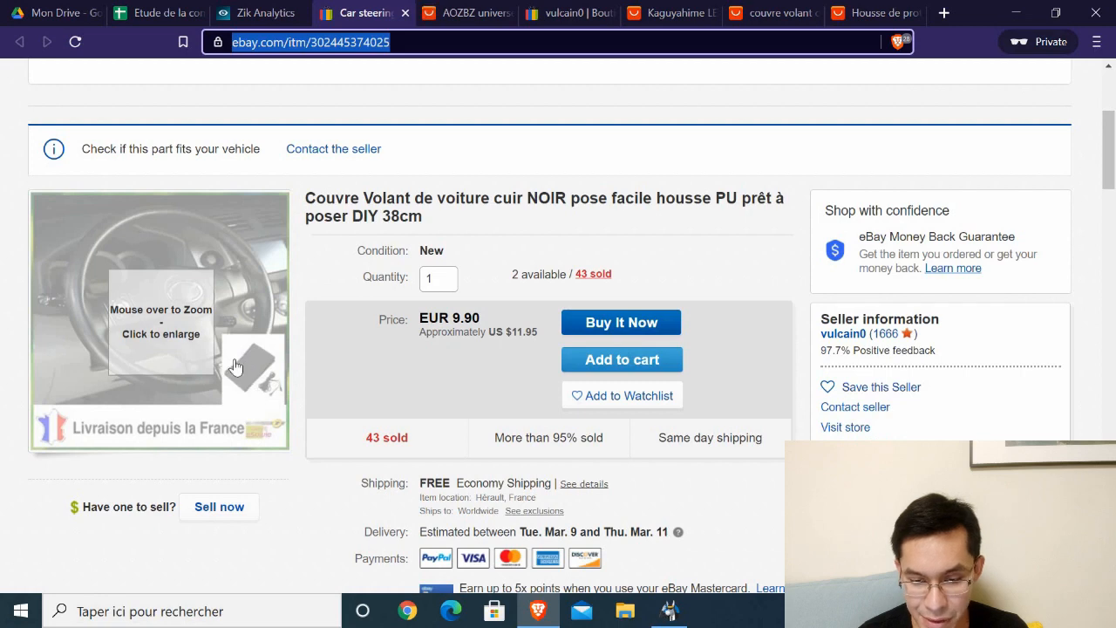
pyautogui.click(454, 12)
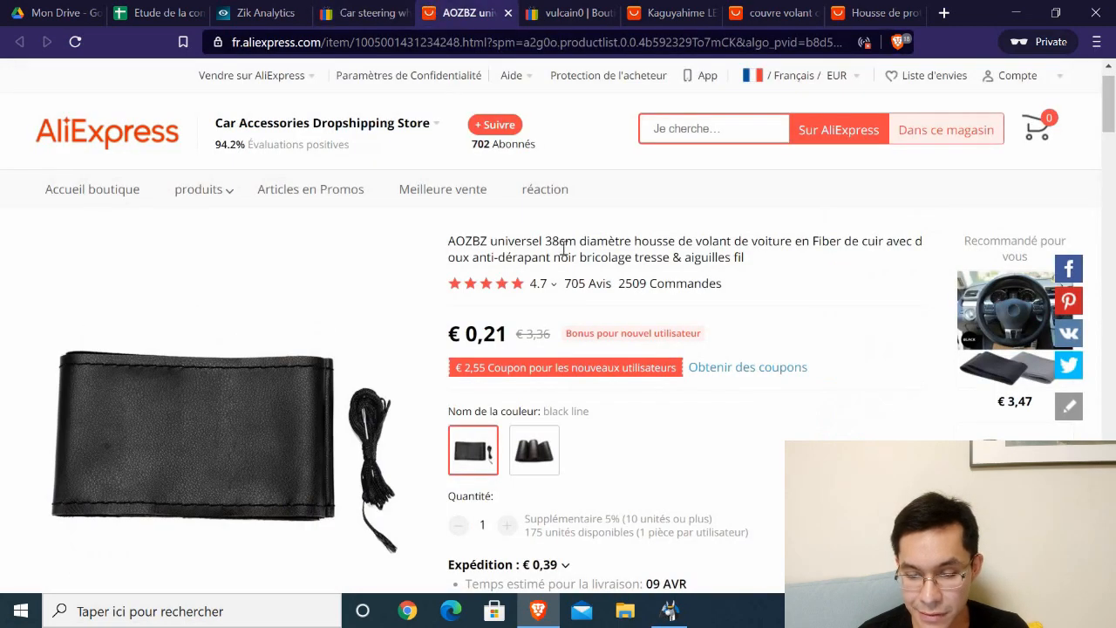
pyautogui.scroll(-2, 437, 368)
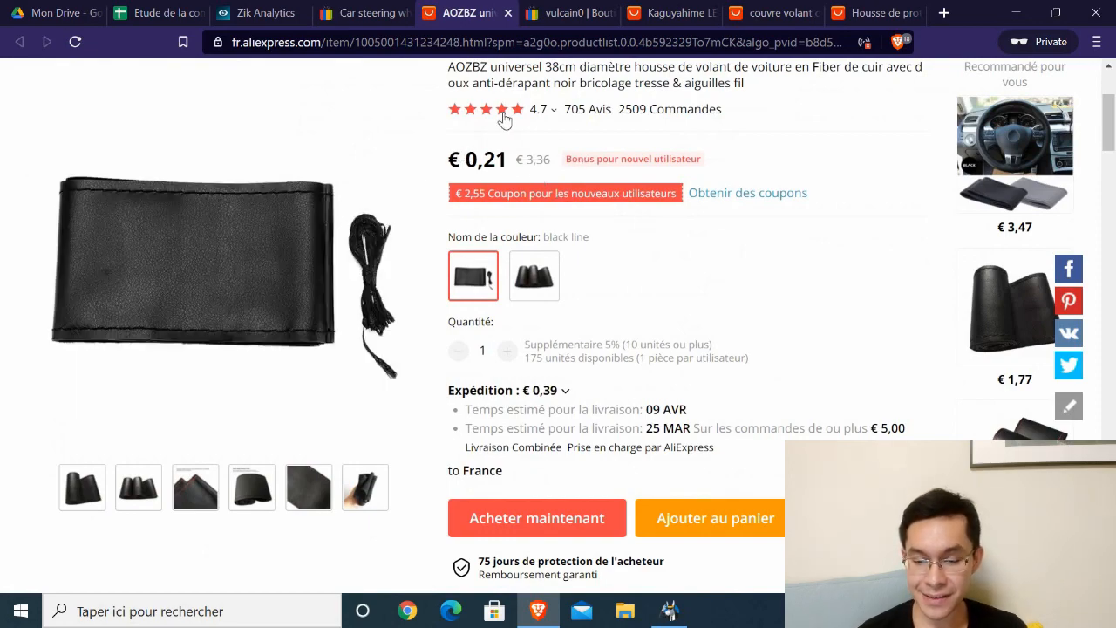
# - Review the eBay steering wheel cover listing's price, specifications and package contents again for comparison with the AliExpress product
pyautogui.click(366, 12)
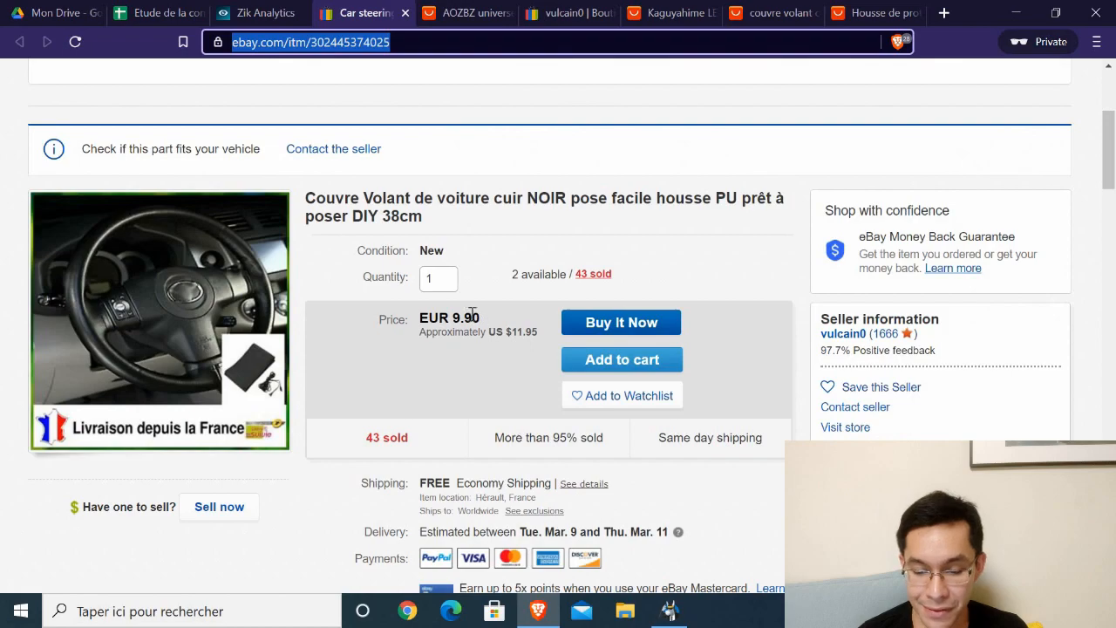
pyautogui.scroll(-15, 483, 319)
pyautogui.scroll(6, 531, 327)
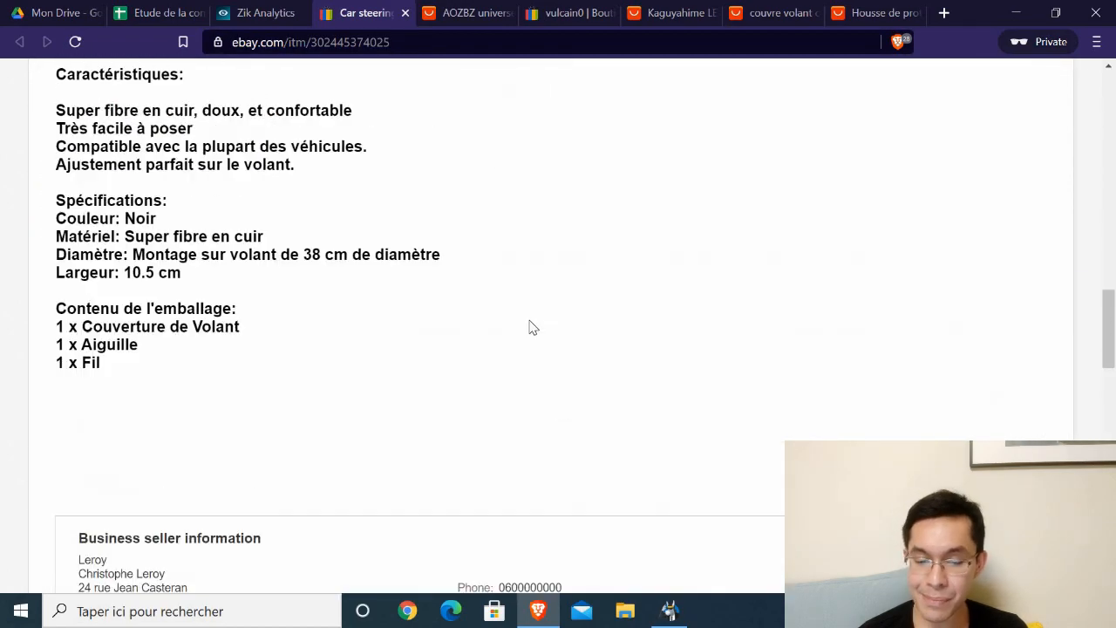
pyautogui.scroll(10, 532, 327)
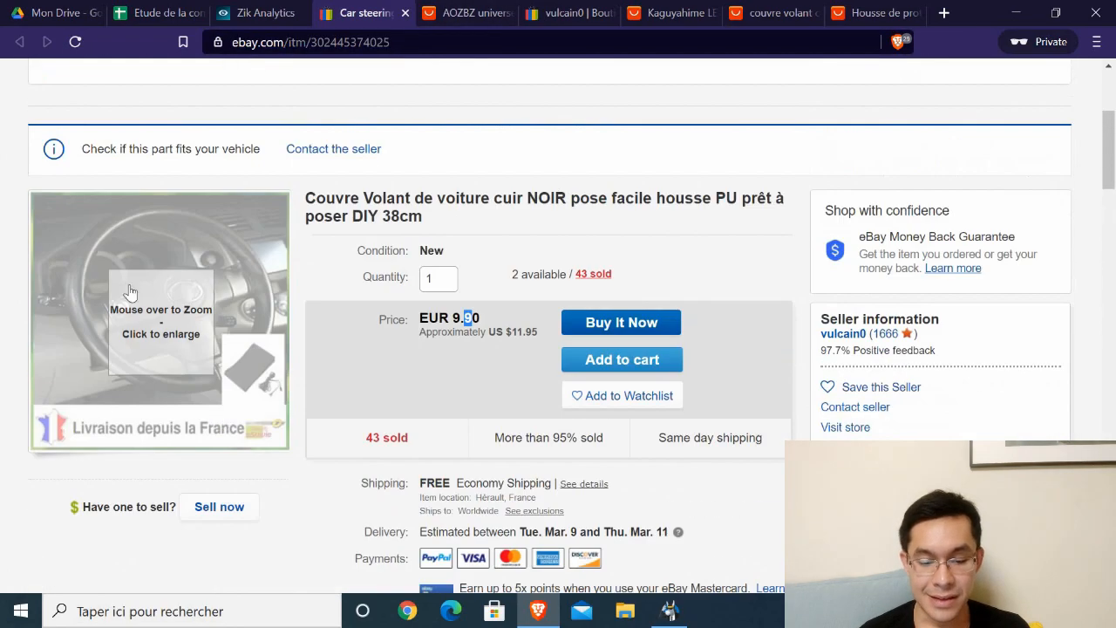
# - Examine the eBay steering wheel cover listing from its price and shipping details down to its specifications and package contents
pyautogui.scroll(-13, 416, 411)
pyautogui.scroll(2, 269, 391)
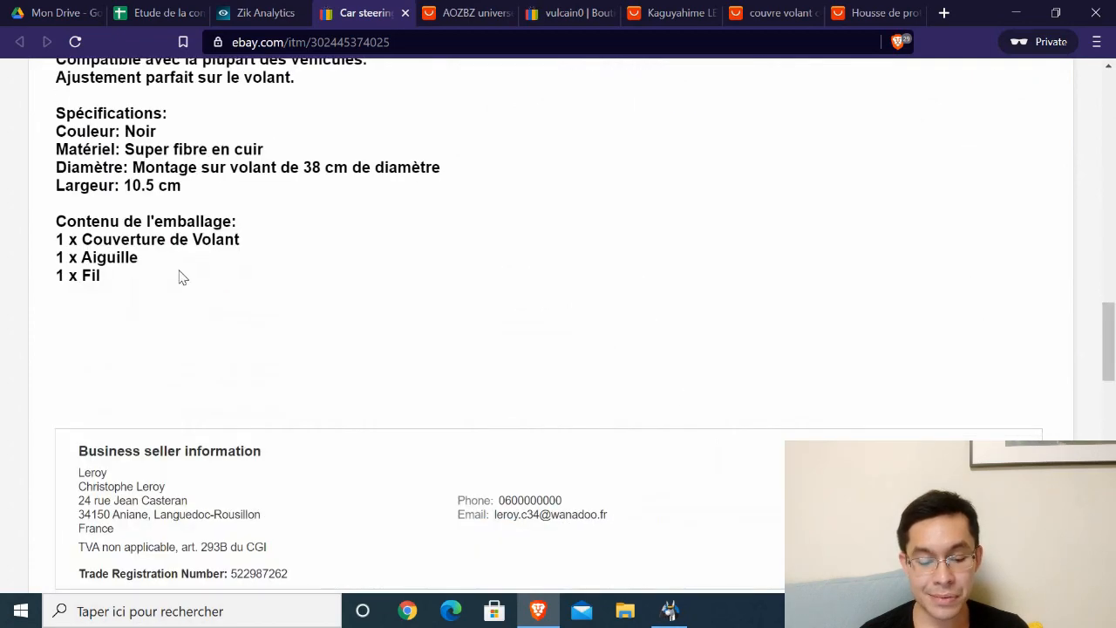
pyautogui.scroll(10, 520, 294)
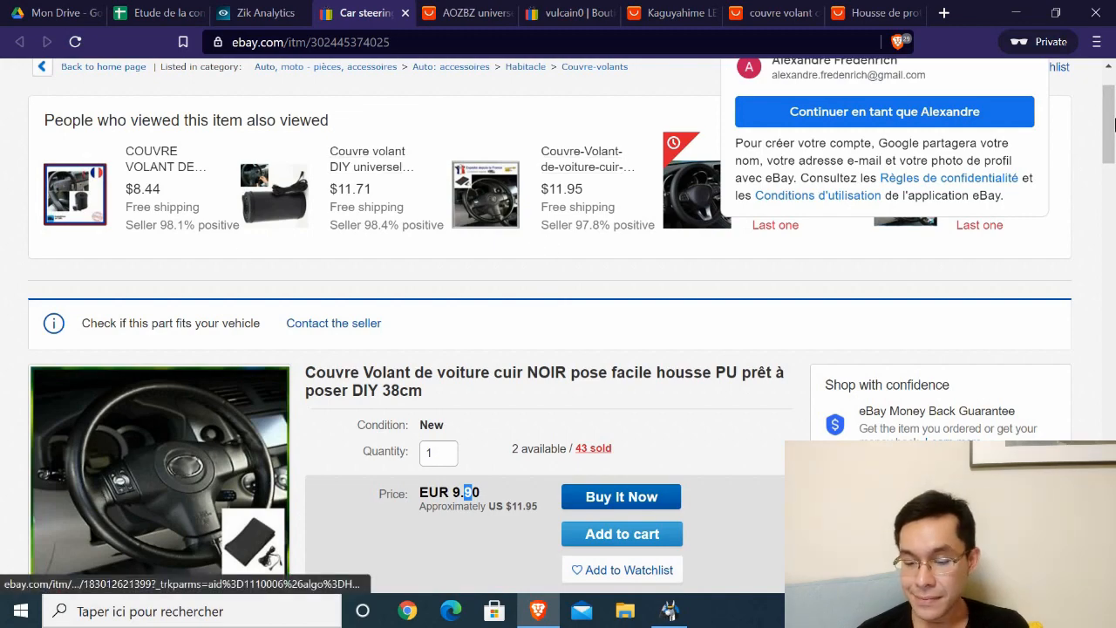
pyautogui.scroll(-7, 1108, 175)
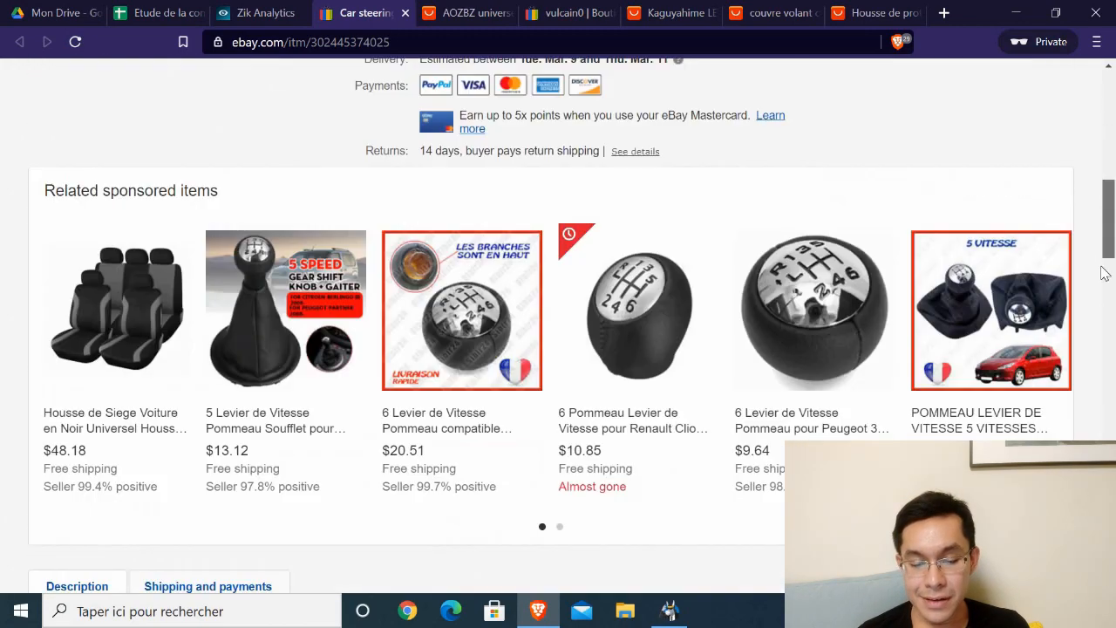
pyautogui.scroll(-7, 1105, 272)
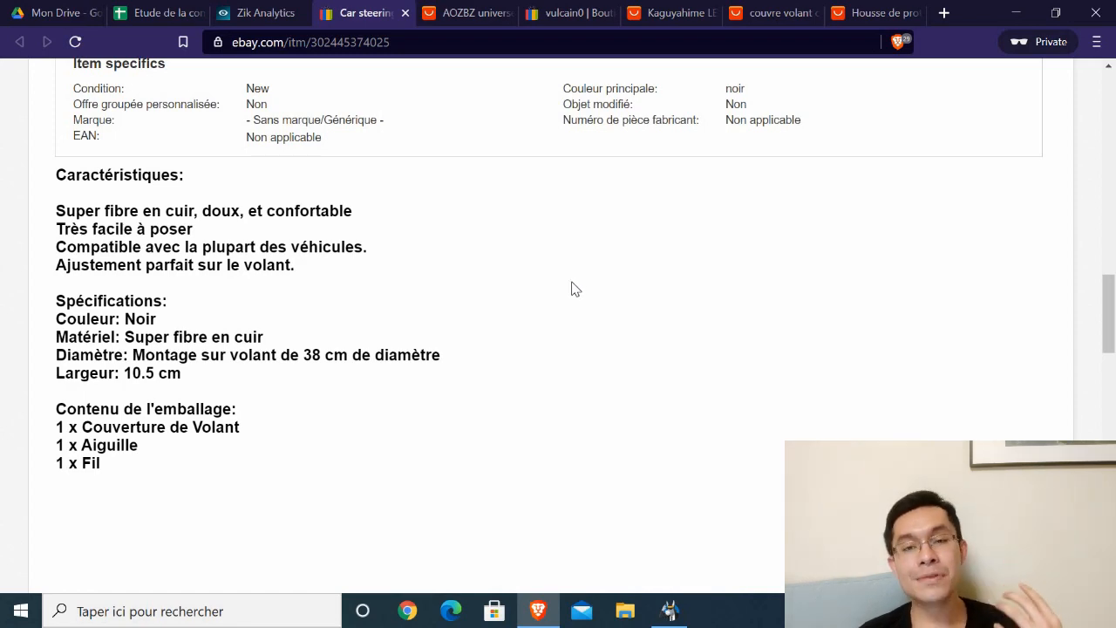
pyautogui.scroll(15, 436, 309)
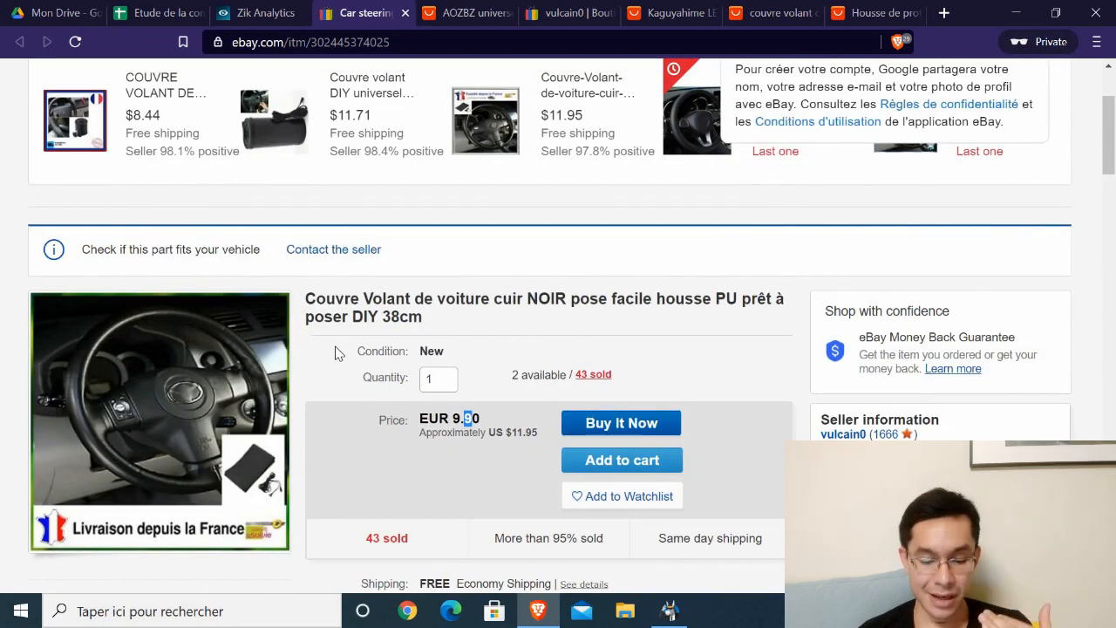
pyautogui.scroll(-2, 338, 352)
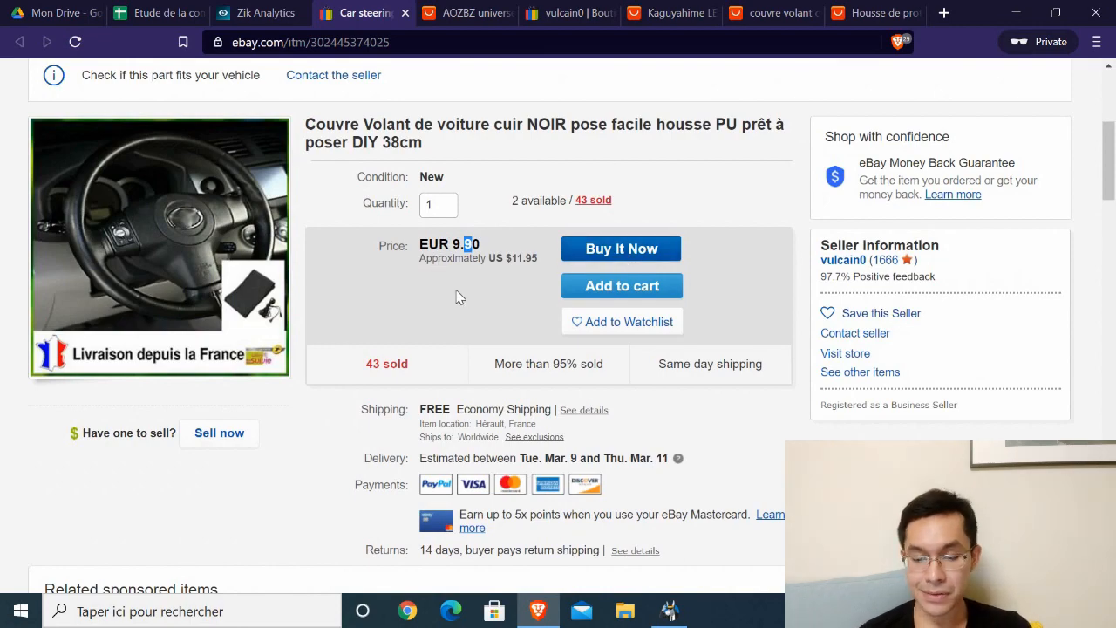
pyautogui.scroll(-12, 459, 297)
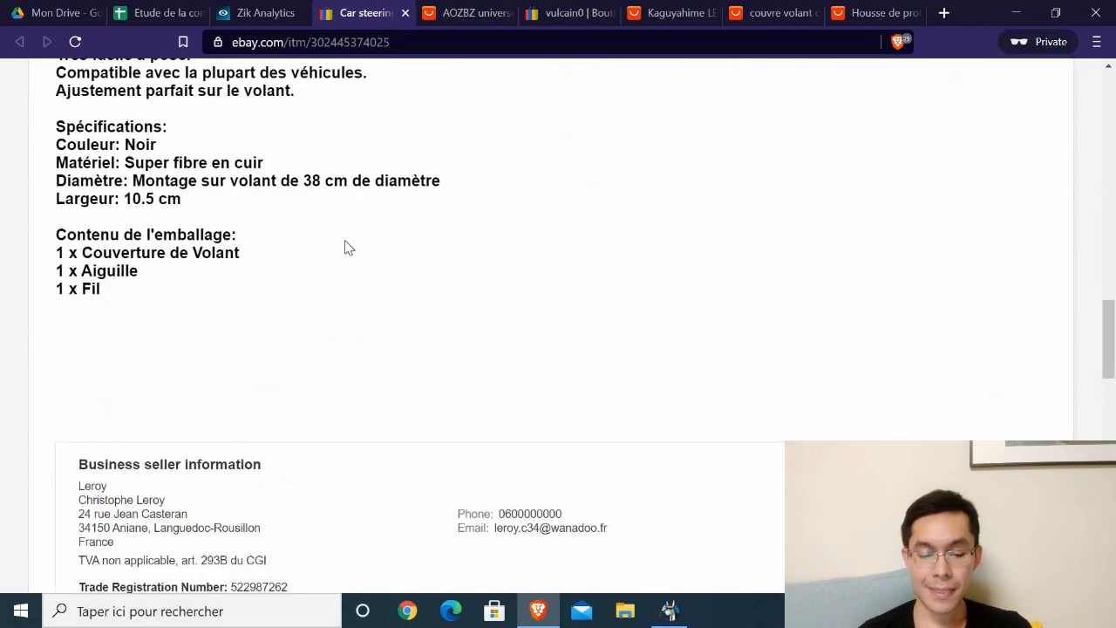
pyautogui.scroll(2, 115, 177)
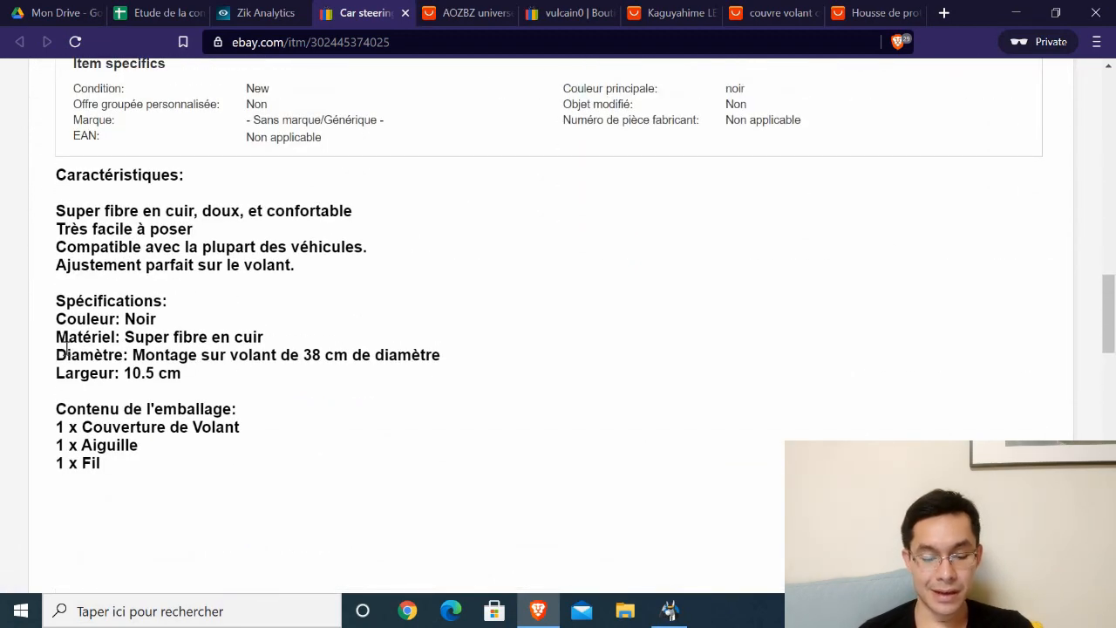
pyautogui.scroll(10, 319, 305)
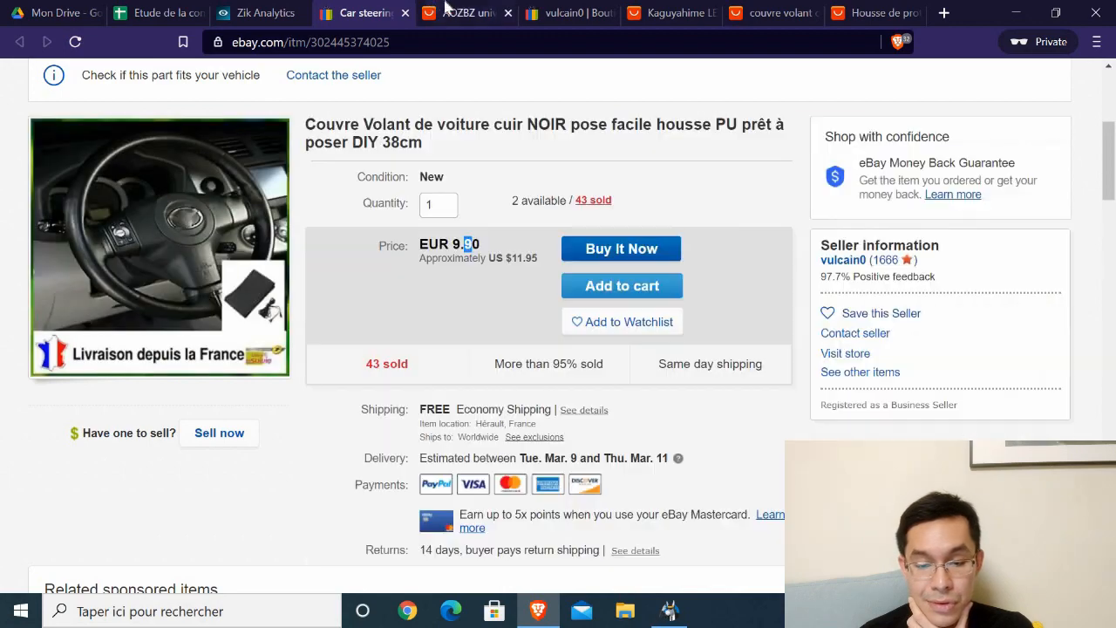
# - Compare the AOZBZ cover's AliExpress photos and price with the eBay listing once more
pyautogui.click(451, 10)
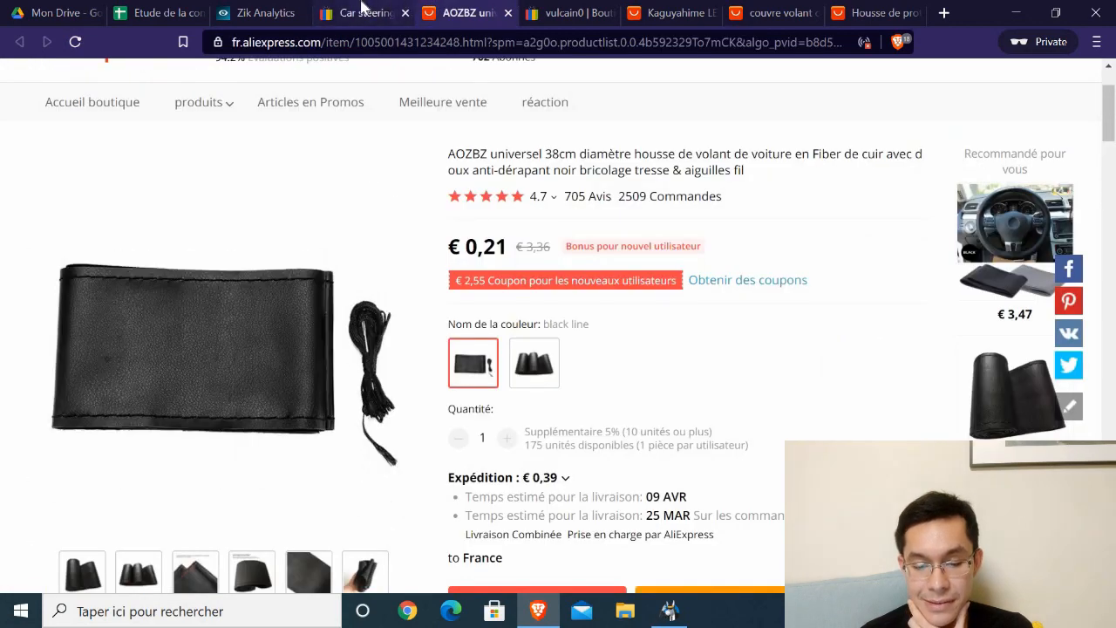
pyautogui.click(364, 10)
pyautogui.click(464, 10)
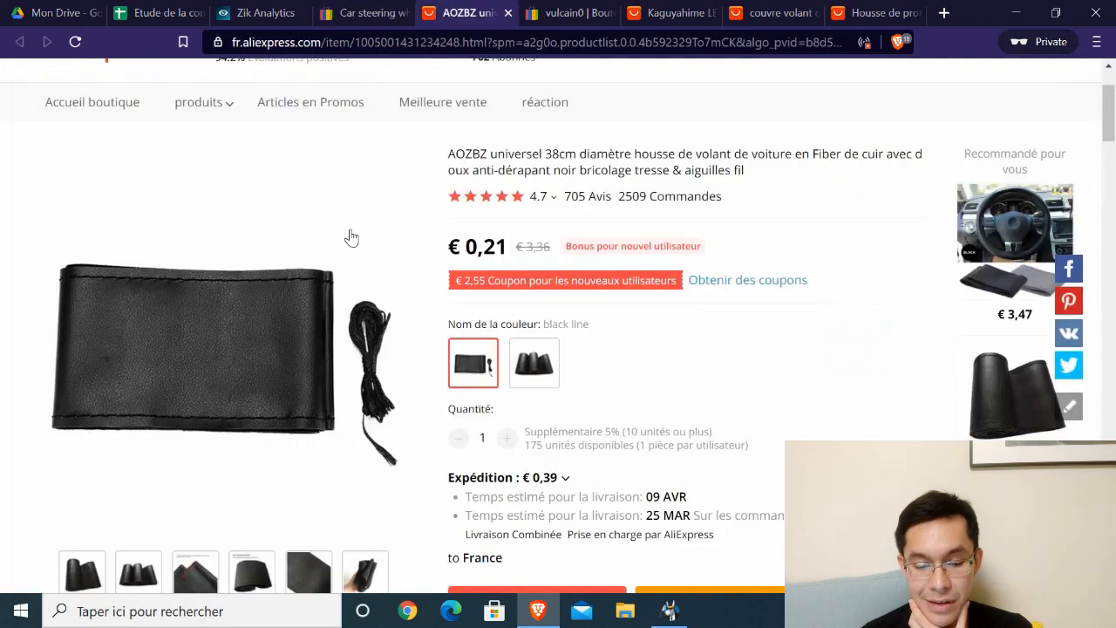
pyautogui.click(357, 11)
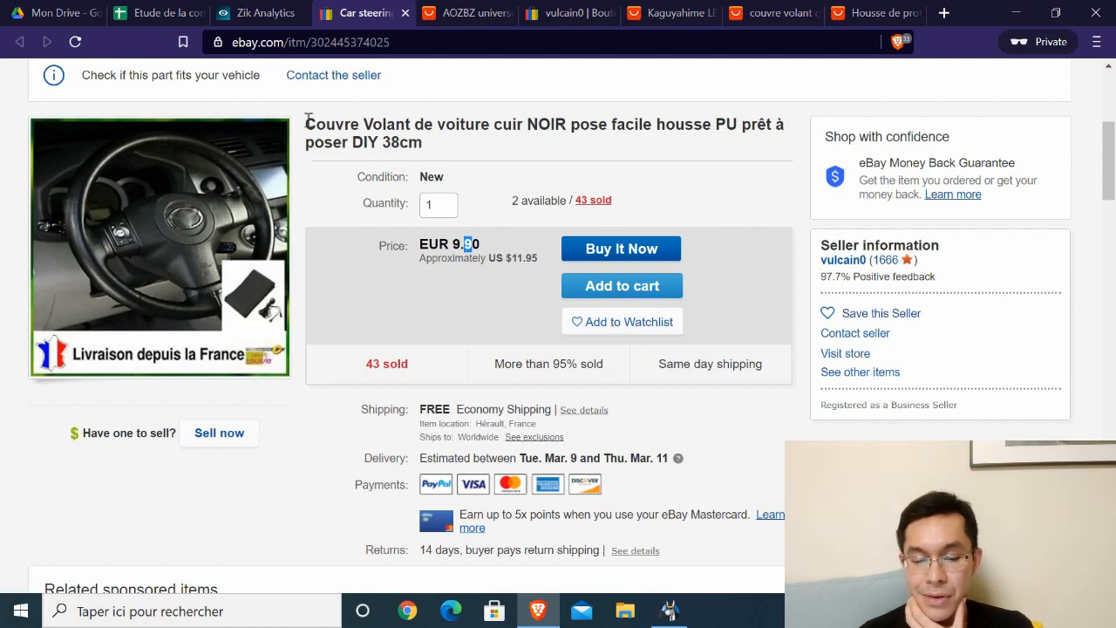
# - Review the title wording and selling price of the eBay steering wheel cover listing
pyautogui.click(424, 117)
pyautogui.moveTo(424, 118); pyautogui.dragTo(443, 131)
pyautogui.click(515, 143)
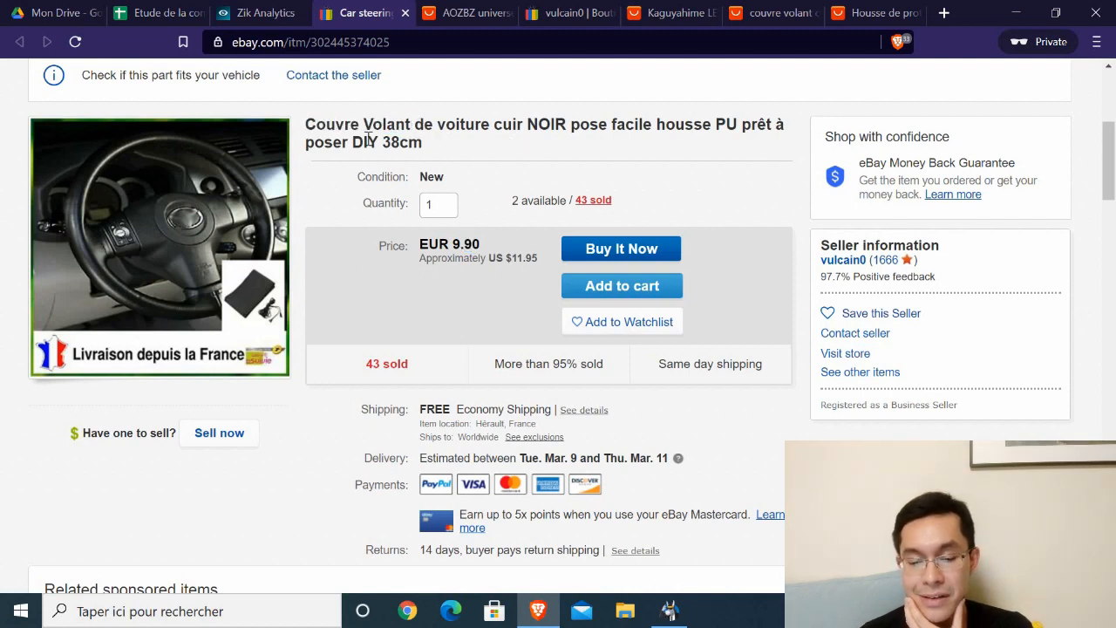
pyautogui.tripleClick(305, 142)
pyautogui.click(315, 124)
pyautogui.moveTo(305, 127); pyautogui.dragTo(413, 125)
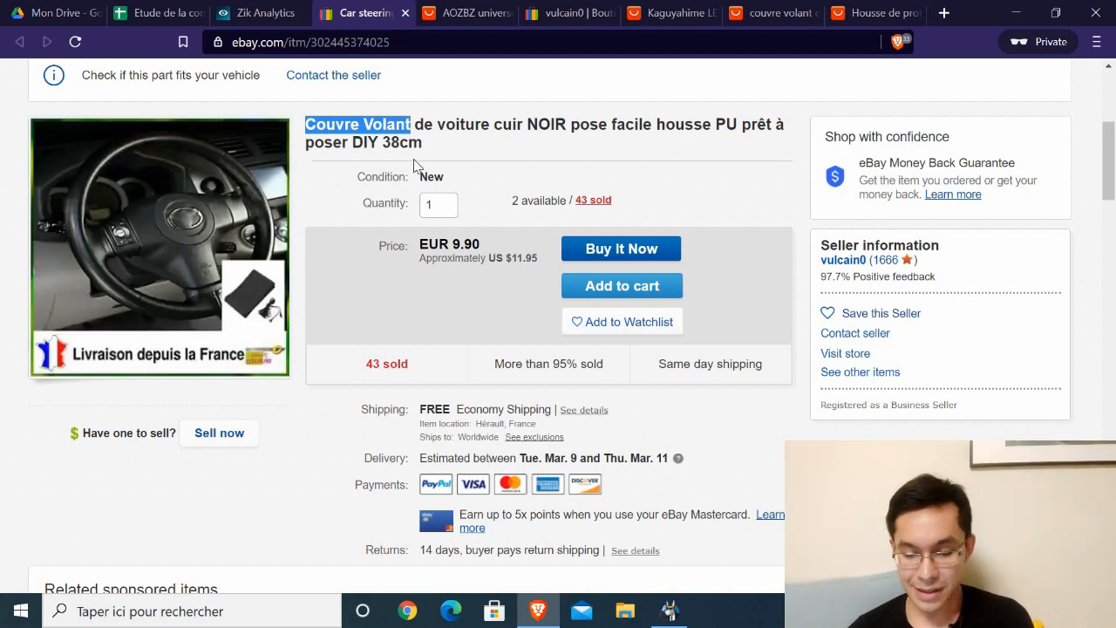
pyautogui.tripleClick(441, 147)
pyautogui.click(443, 244)
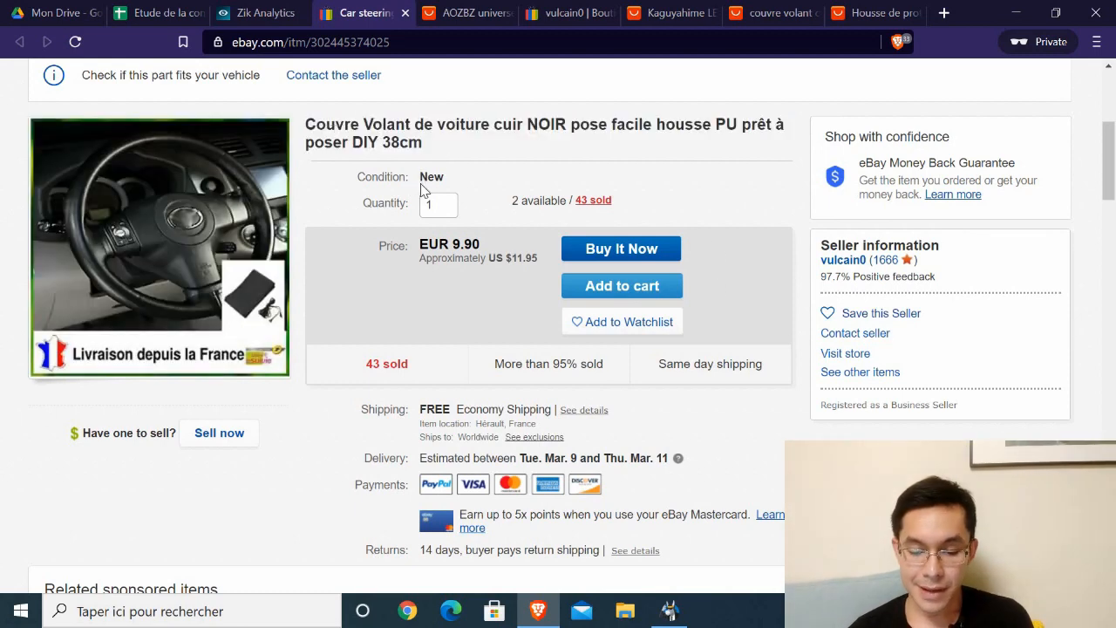
pyautogui.moveTo(452, 245); pyautogui.dragTo(469, 245)
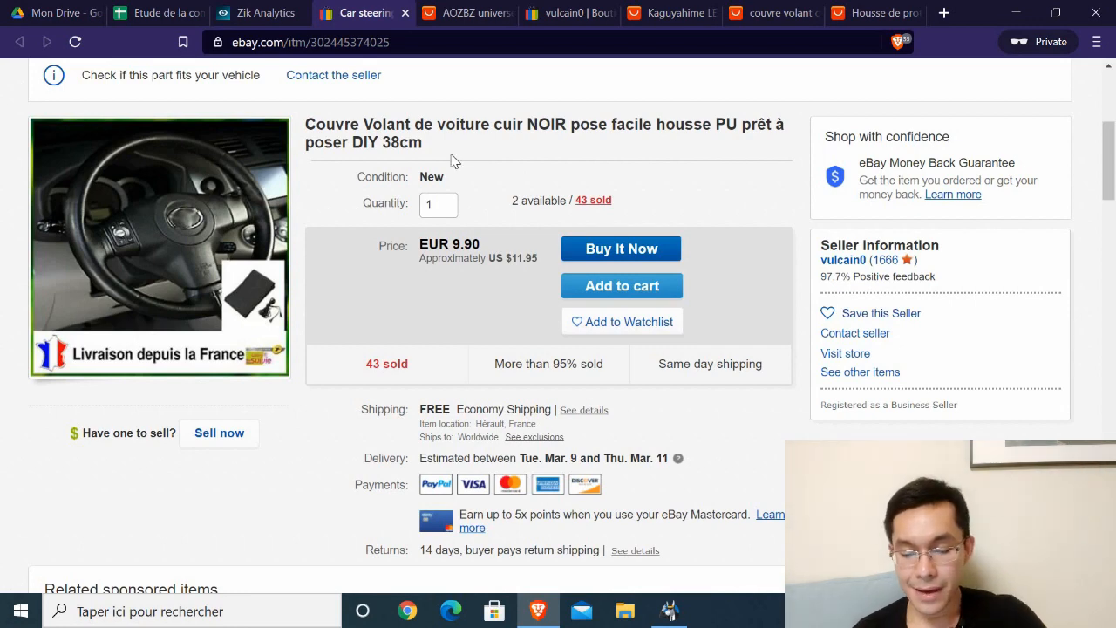
pyautogui.scroll(1, 450, 222)
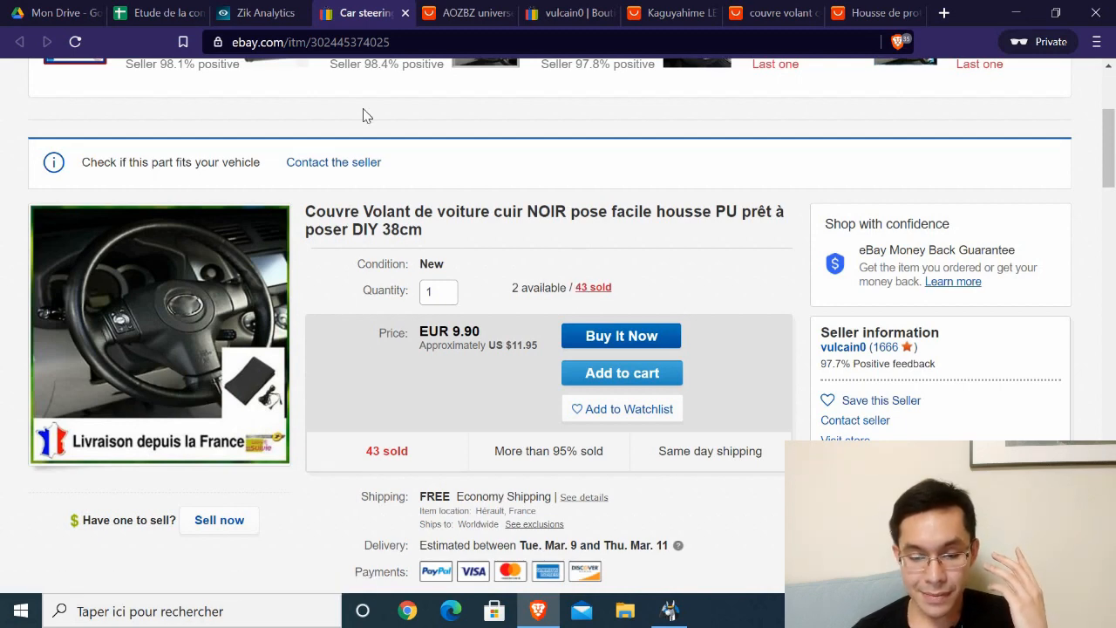
# - Copy the AOZBZ cover's AliExpress link into cell D8 of the spreadsheet, in the Couvre volant row
pyautogui.click(471, 9)
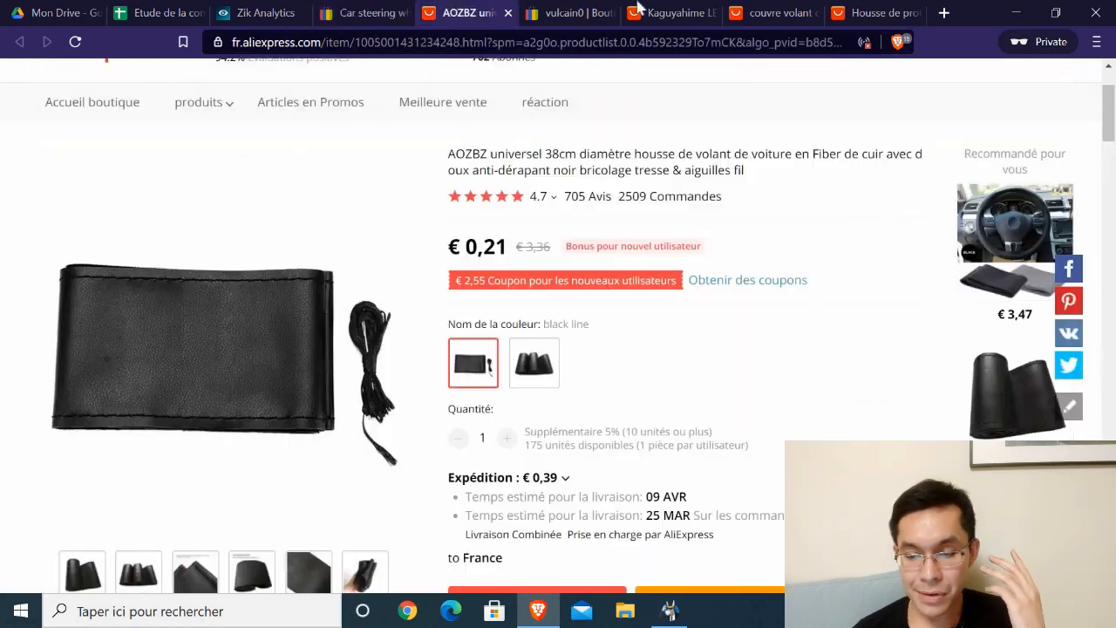
pyautogui.click(423, 45)
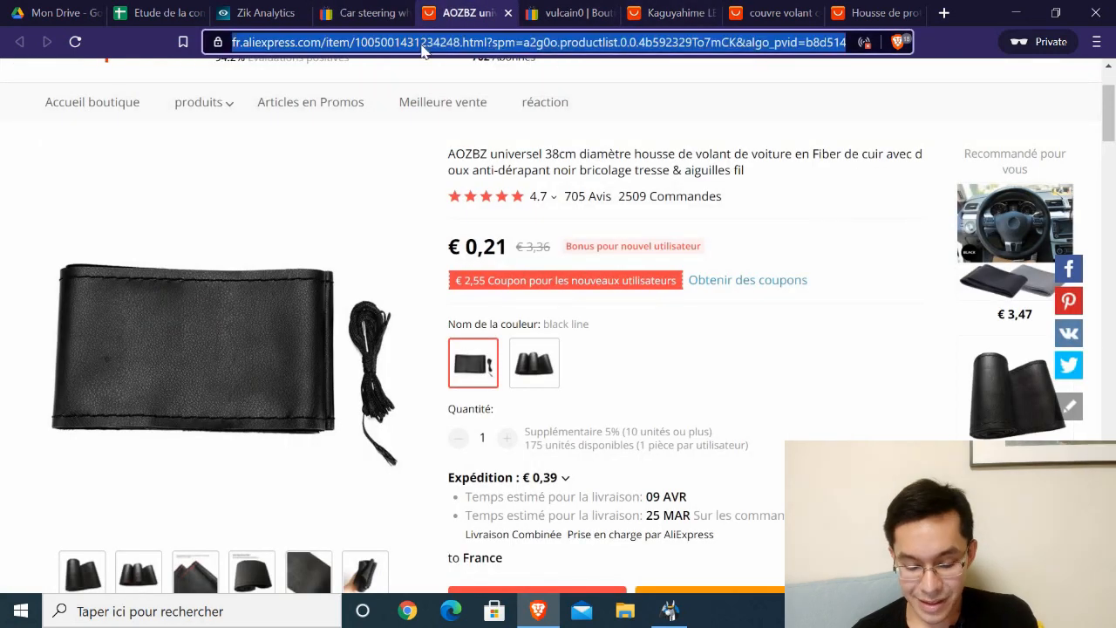
pyautogui.click(144, 12)
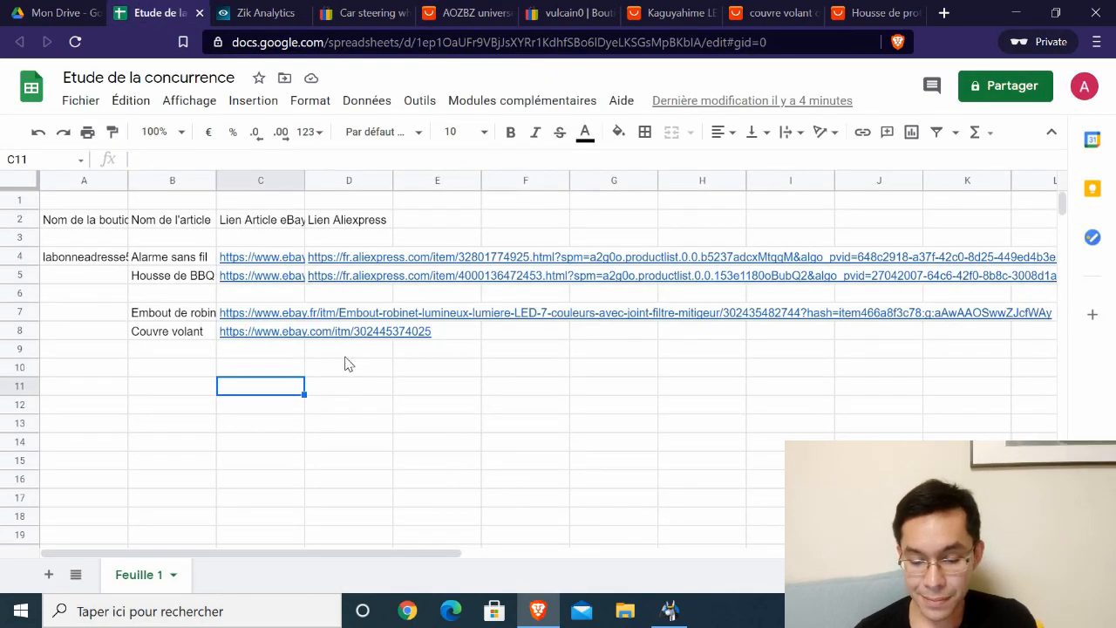
pyautogui.click(353, 349)
pyautogui.click(363, 333)
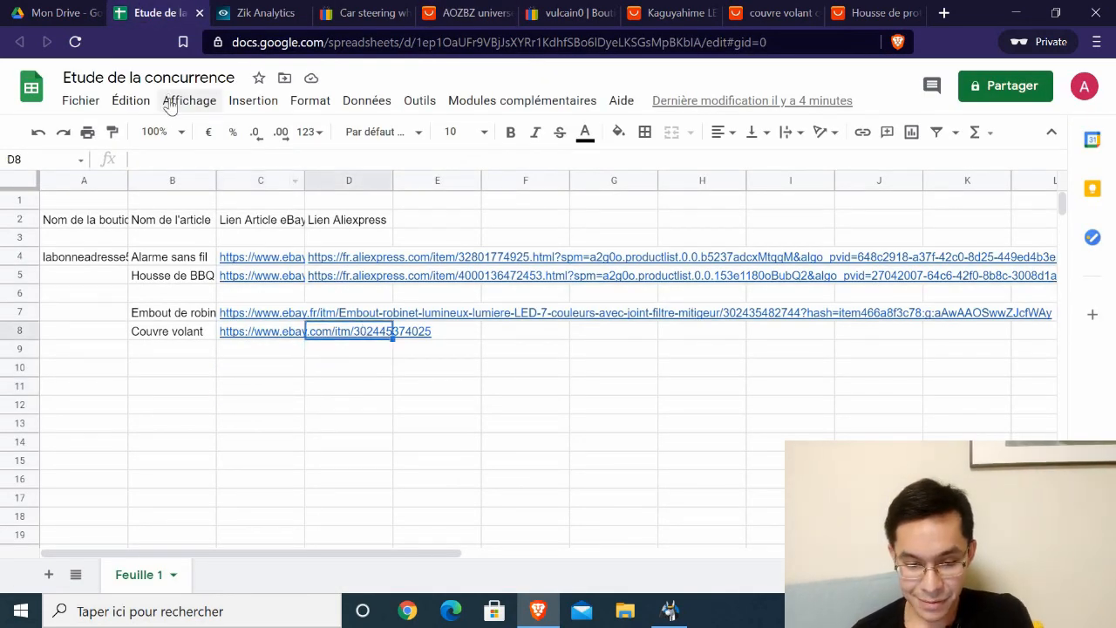
pyautogui.press('Return')
pyautogui.hotkey('ctrl', 'v')
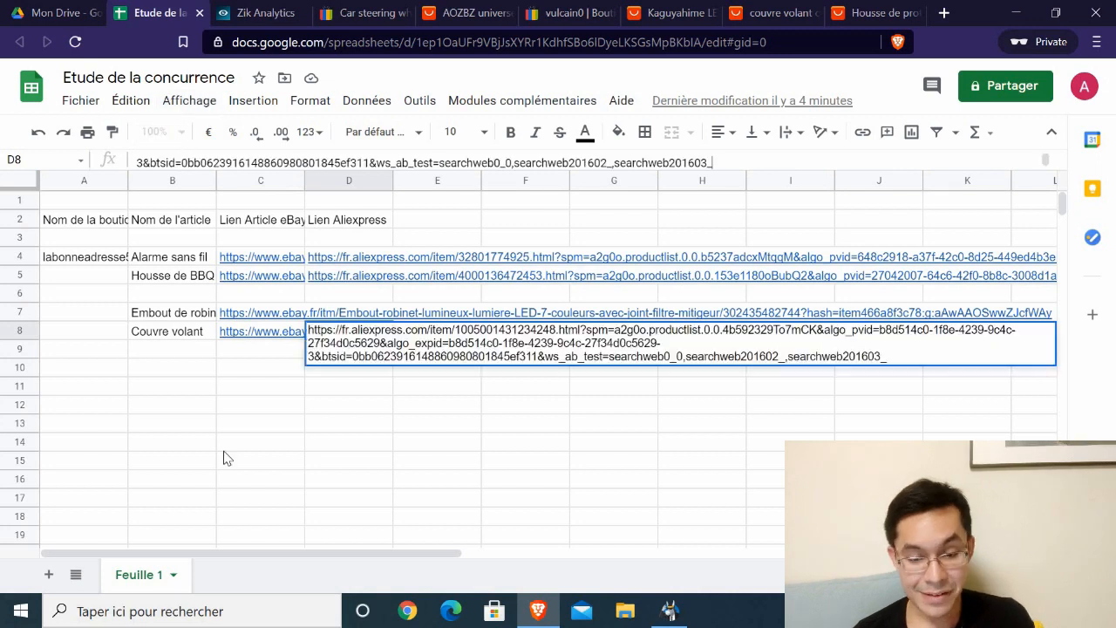
pyautogui.click(210, 446)
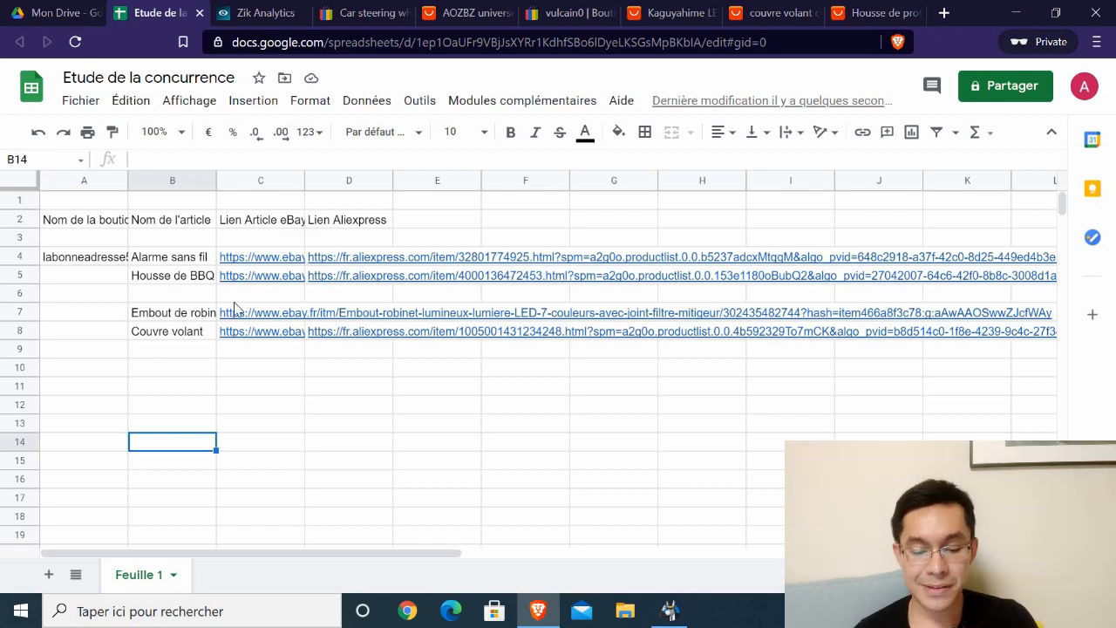
# - Look over the eBay cover listing and the seller's products with their 30-day sales in Zik Analytics
pyautogui.click(341, 11)
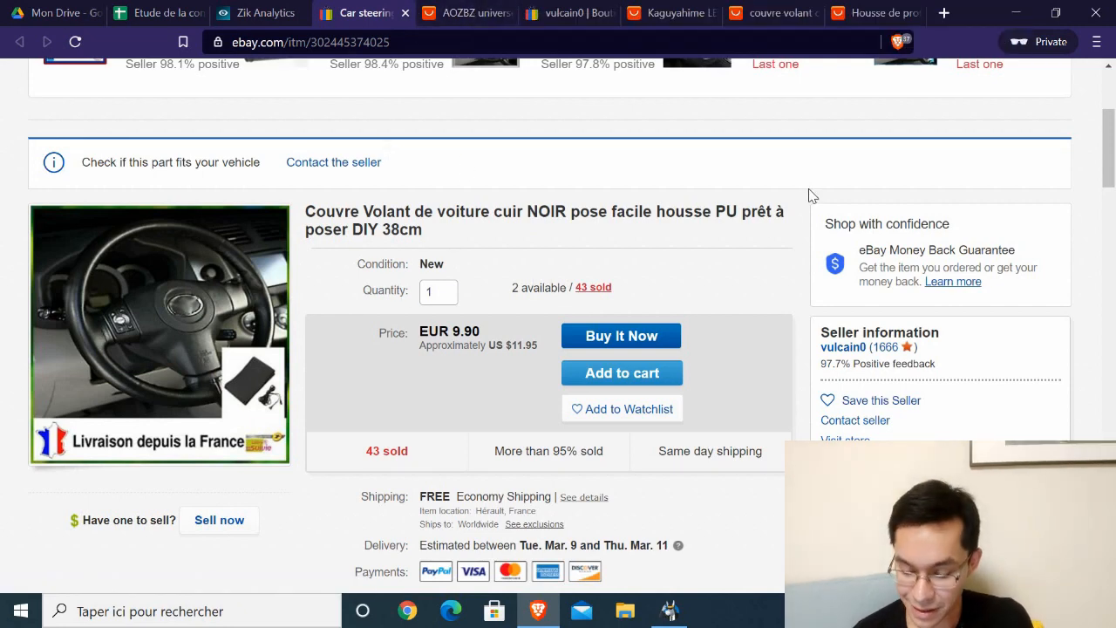
pyautogui.scroll(-3, 811, 194)
pyautogui.scroll(4, 416, 266)
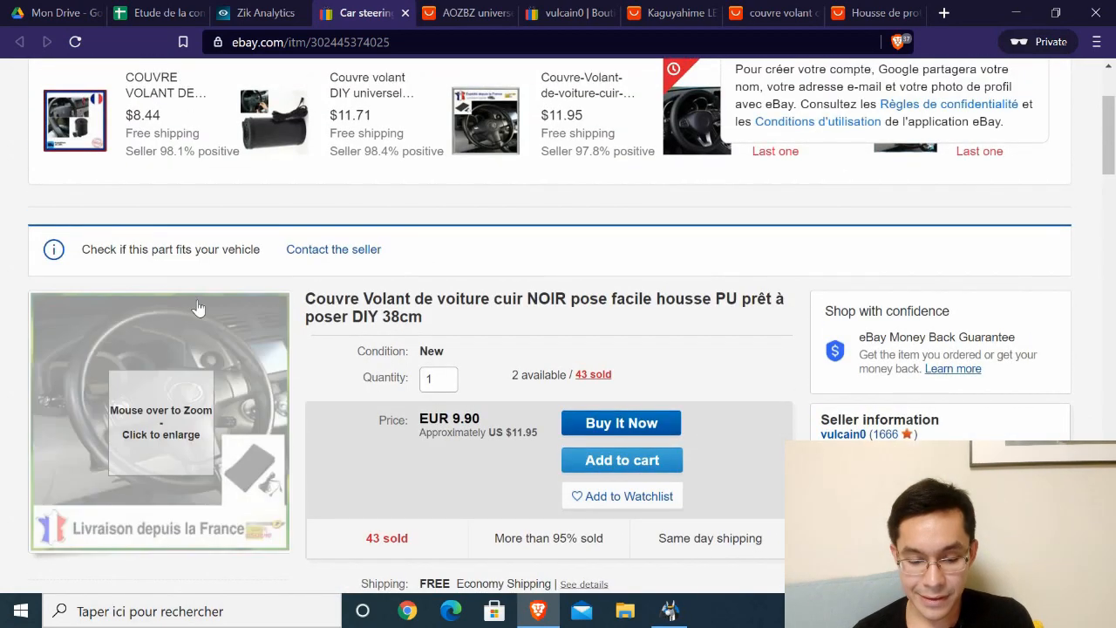
pyautogui.click(265, 10)
pyautogui.scroll(3, 296, 202)
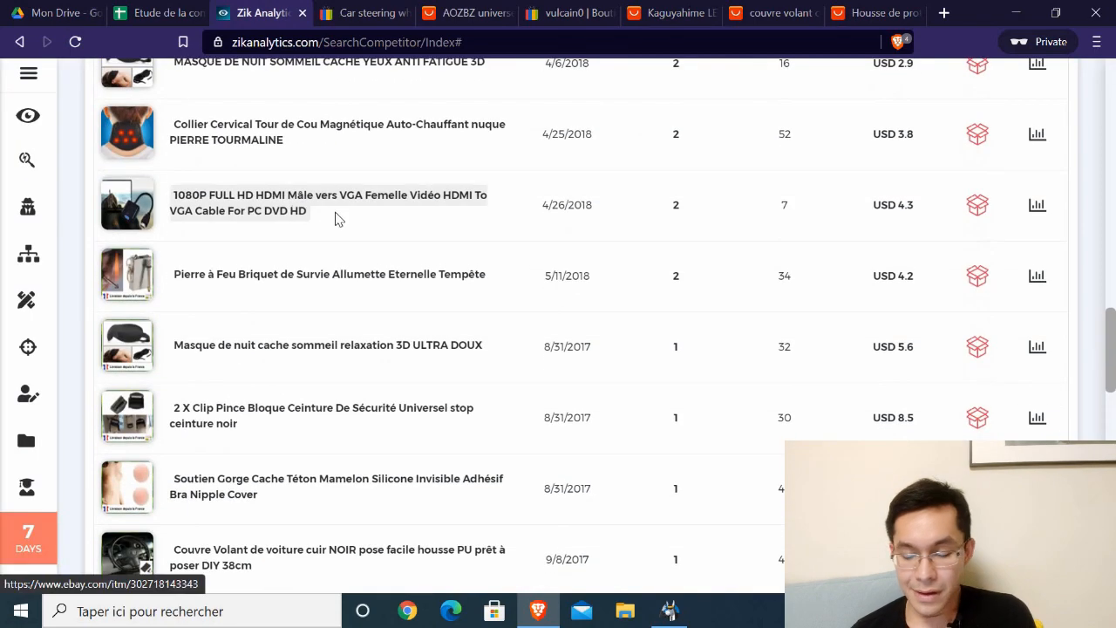
pyautogui.scroll(2, 331, 207)
pyautogui.scroll(7, 328, 212)
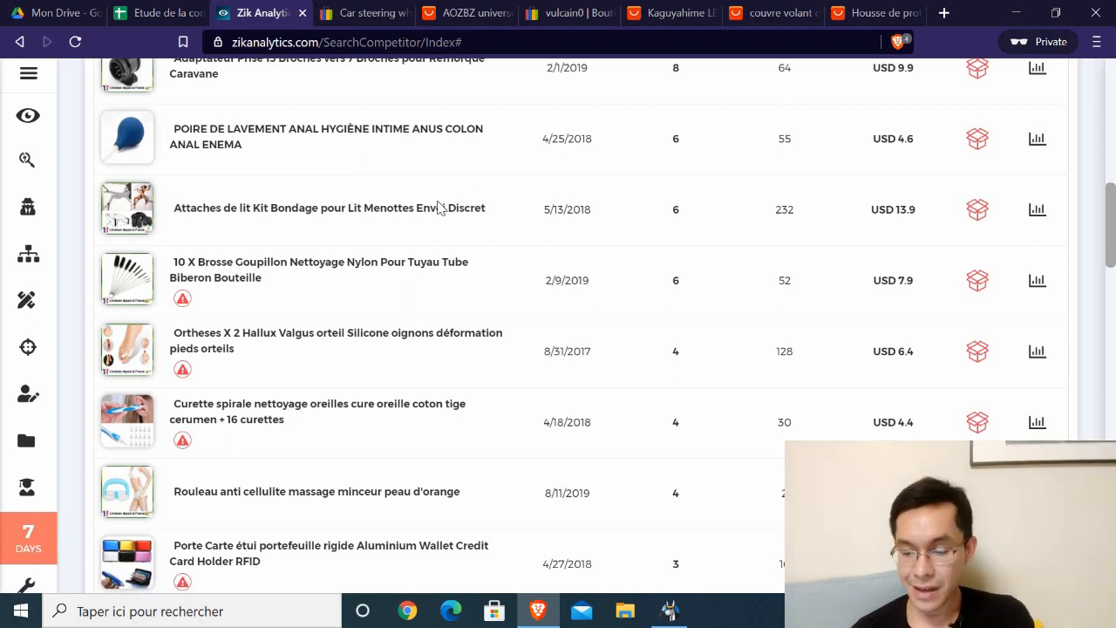
pyautogui.scroll(1, 427, 215)
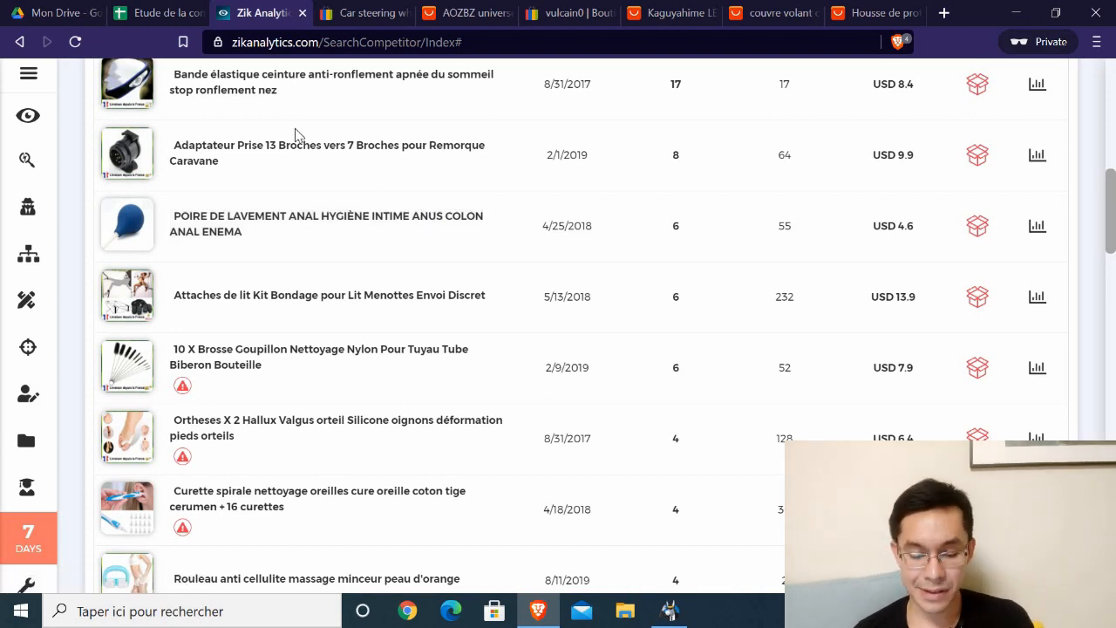
pyautogui.scroll(1, 291, 137)
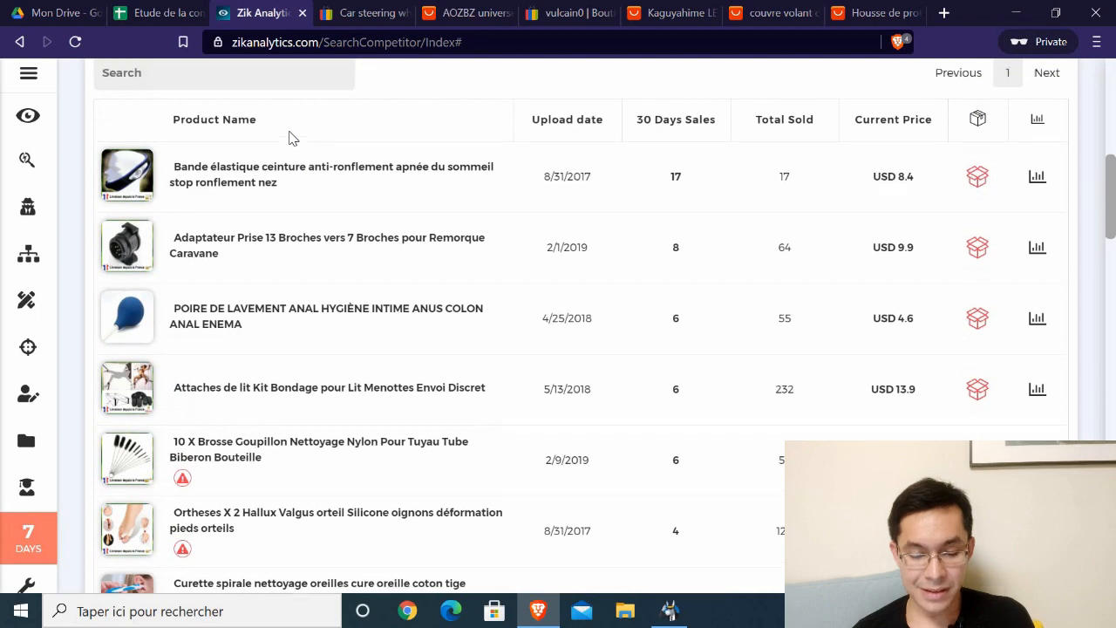
pyautogui.scroll(1, 284, 138)
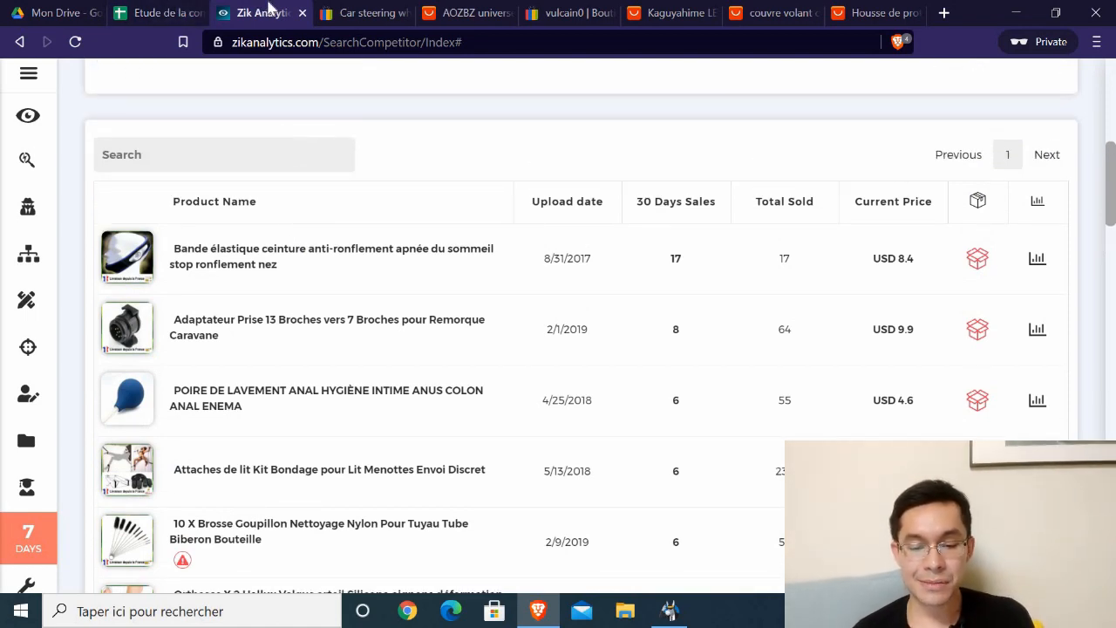
pyautogui.click(364, 12)
pyautogui.scroll(-3, 866, 338)
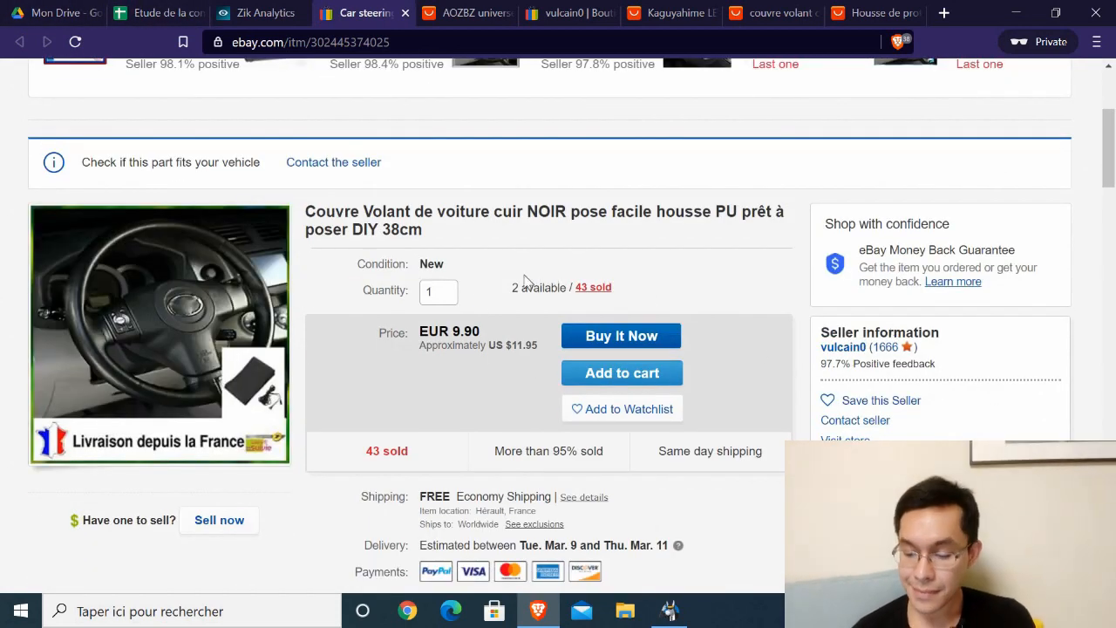
# - Copy the seller name vulcain0 from the eBay steering wheel cover listing into cell A7 of the spreadsheet, as the shop name
pyautogui.click(156, 18)
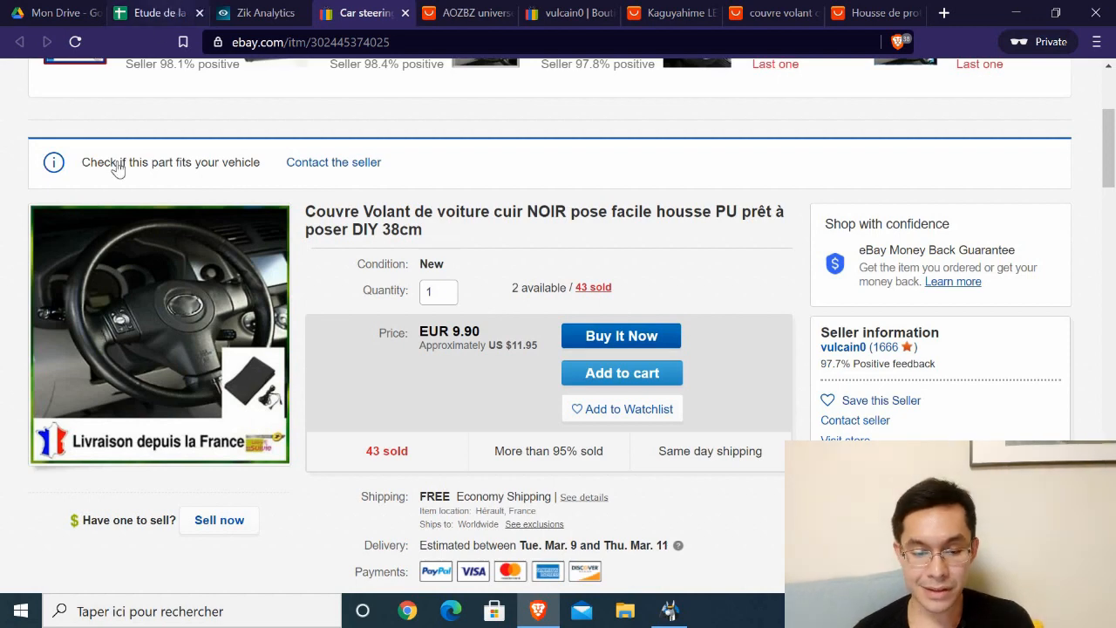
pyautogui.click(96, 263)
pyautogui.click(104, 298)
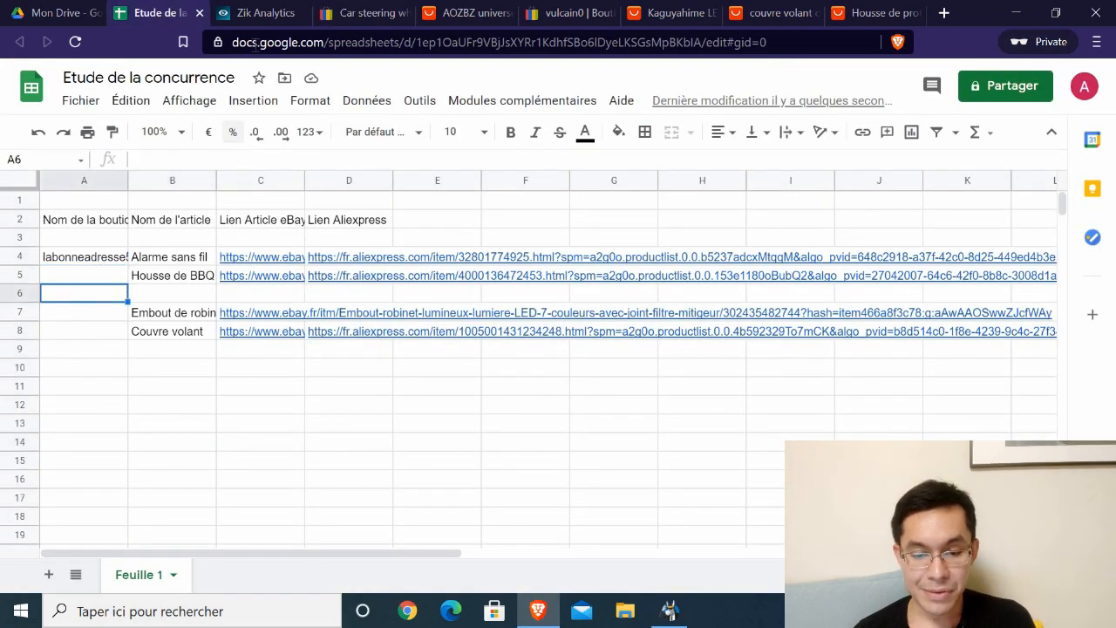
pyautogui.click(292, 12)
pyautogui.click(370, 14)
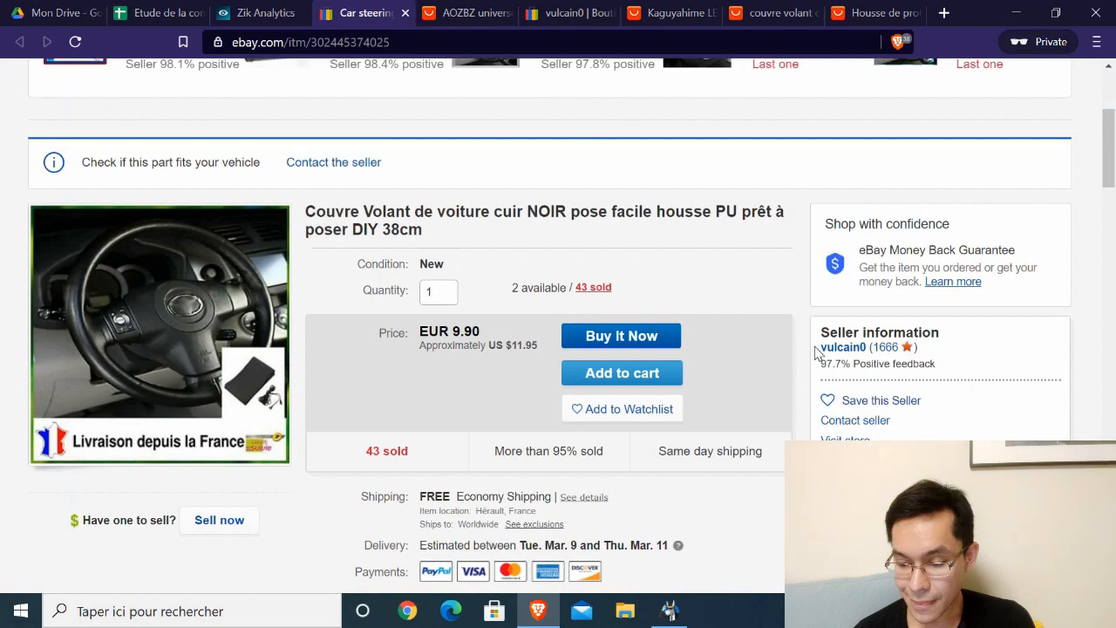
pyautogui.moveTo(825, 346); pyautogui.dragTo(868, 347)
pyautogui.hotkey('ctrl', 'c')
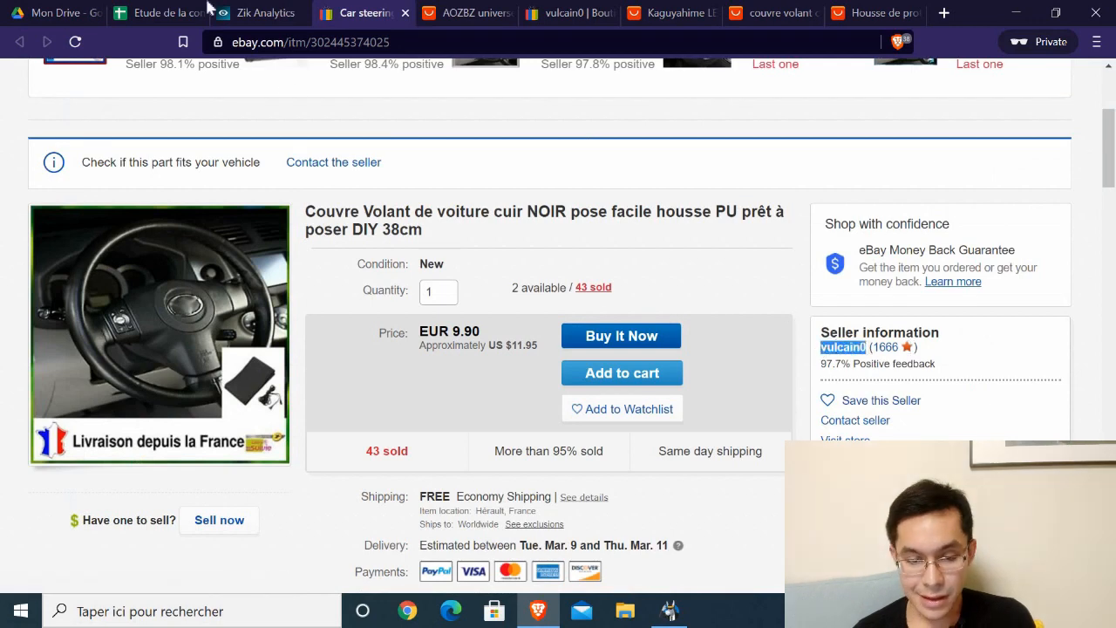
pyautogui.click(157, 13)
pyautogui.click(104, 354)
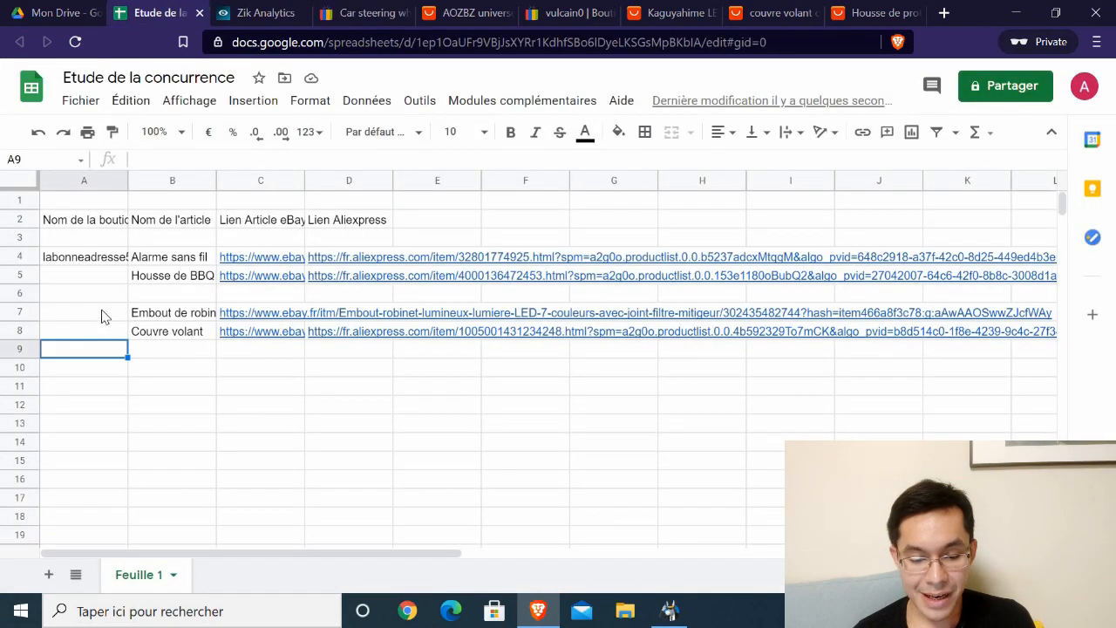
pyautogui.click(101, 316)
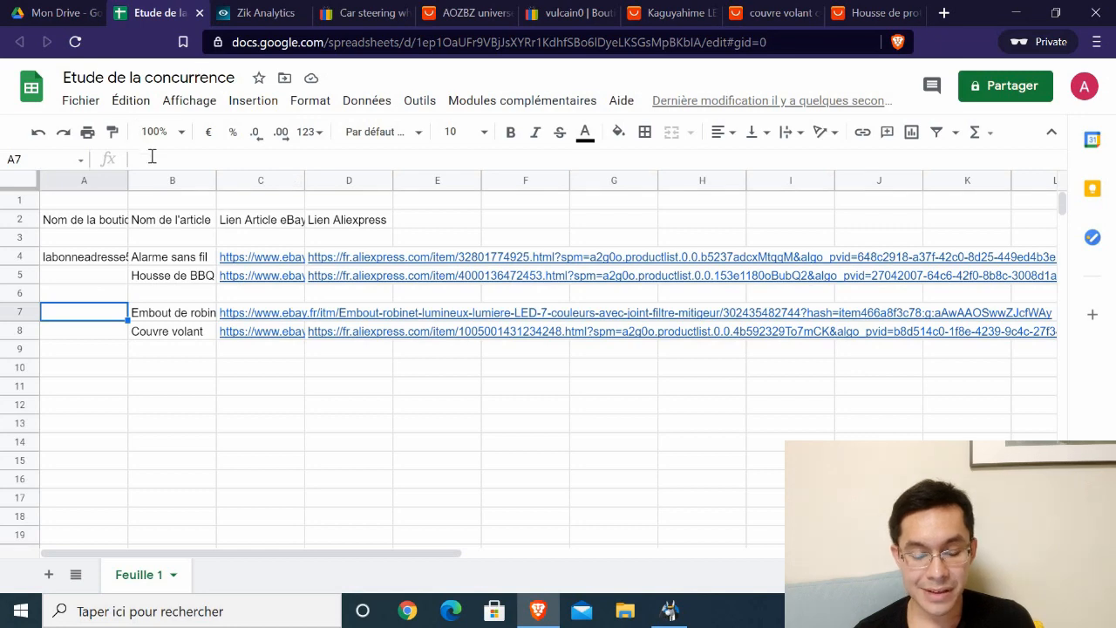
pyautogui.hotkey('ctrl', 'v')
pyautogui.click(118, 424)
pyautogui.click(118, 322)
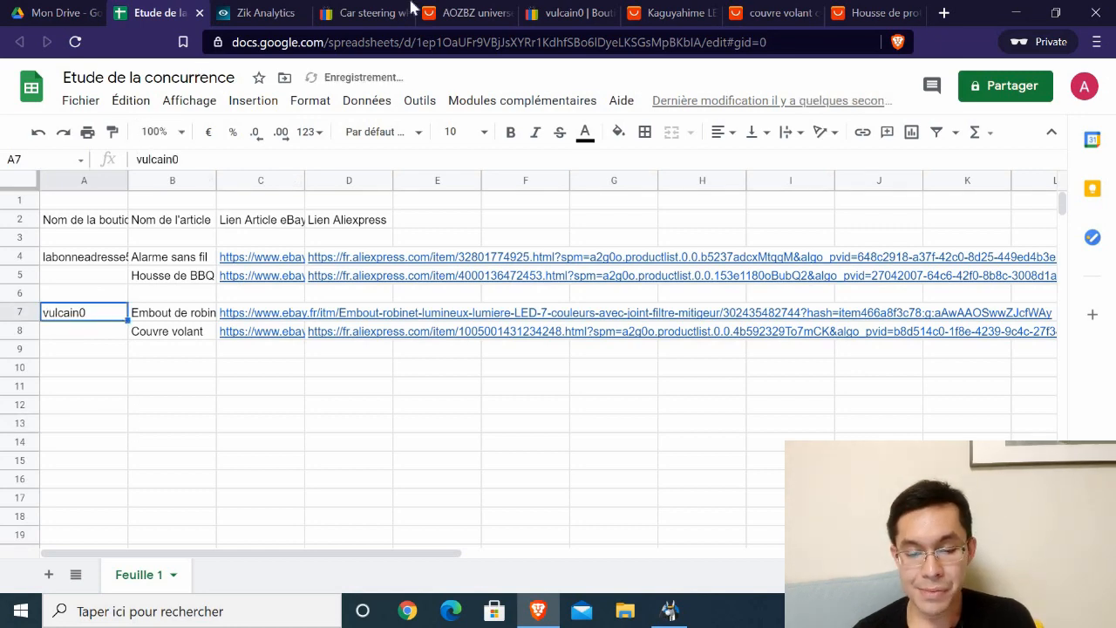
pyautogui.click(377, 9)
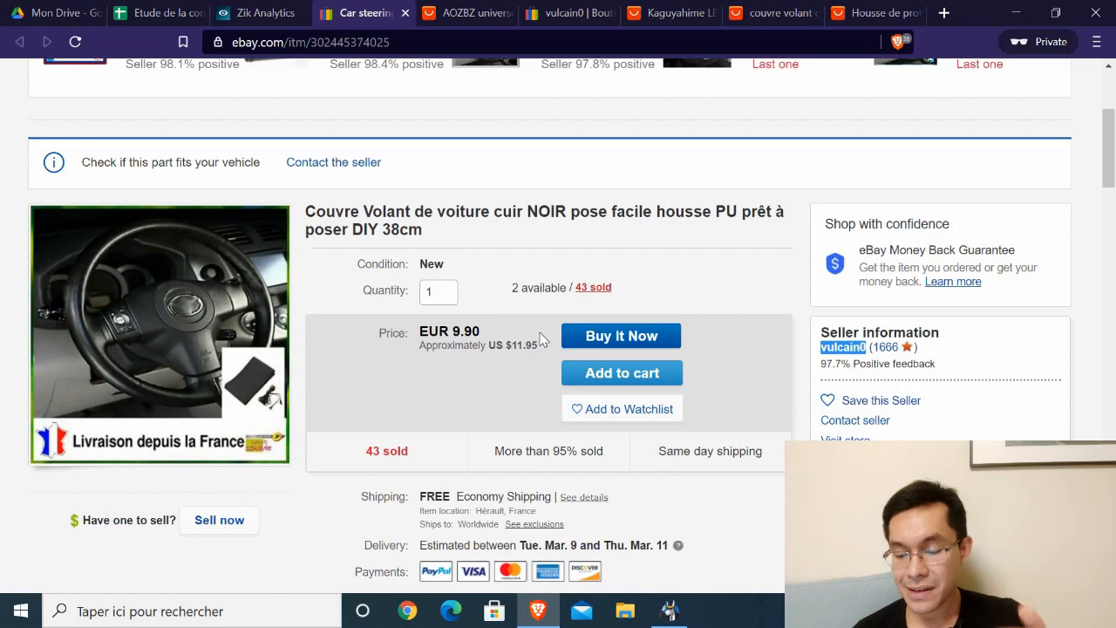
pyautogui.scroll(-2, 541, 329)
pyautogui.scroll(3, 541, 327)
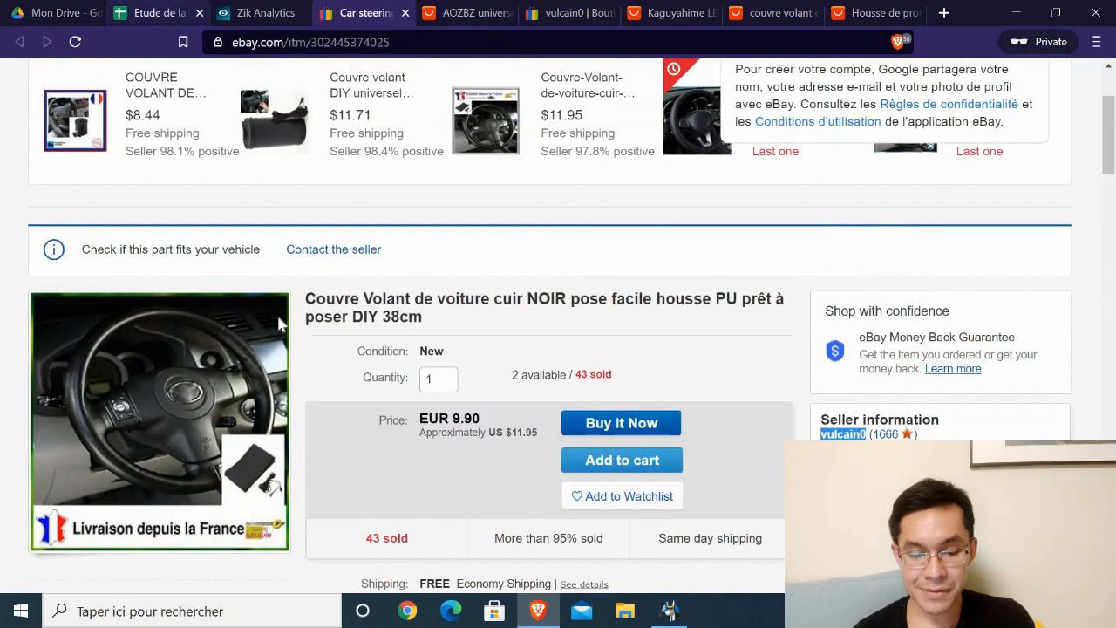
pyautogui.click(159, 13)
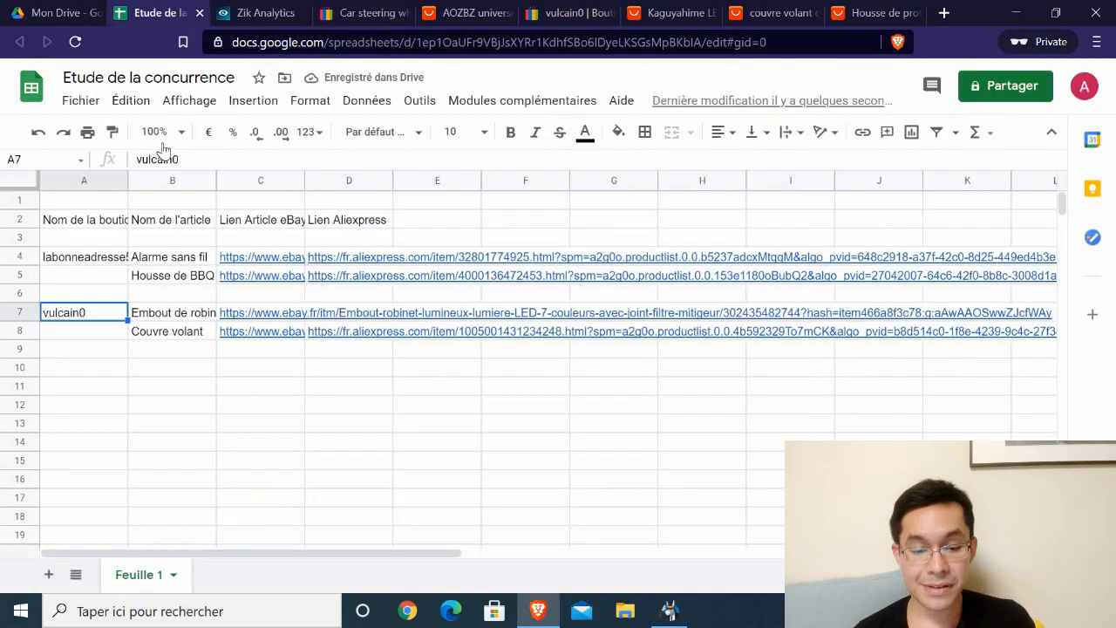
pyautogui.click(192, 431)
pyautogui.click(112, 445)
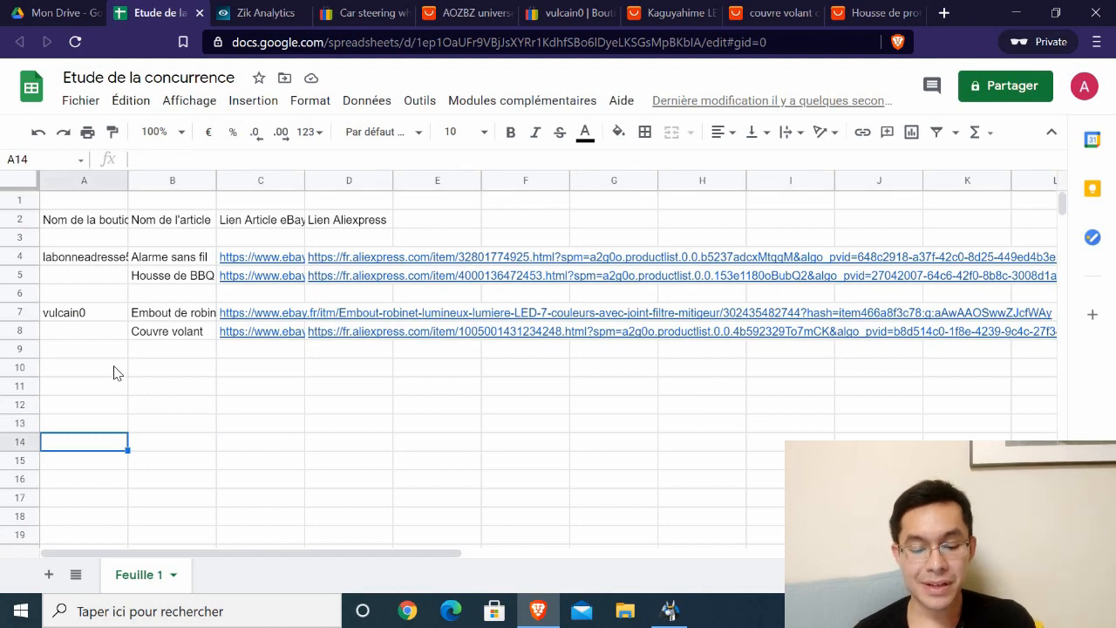